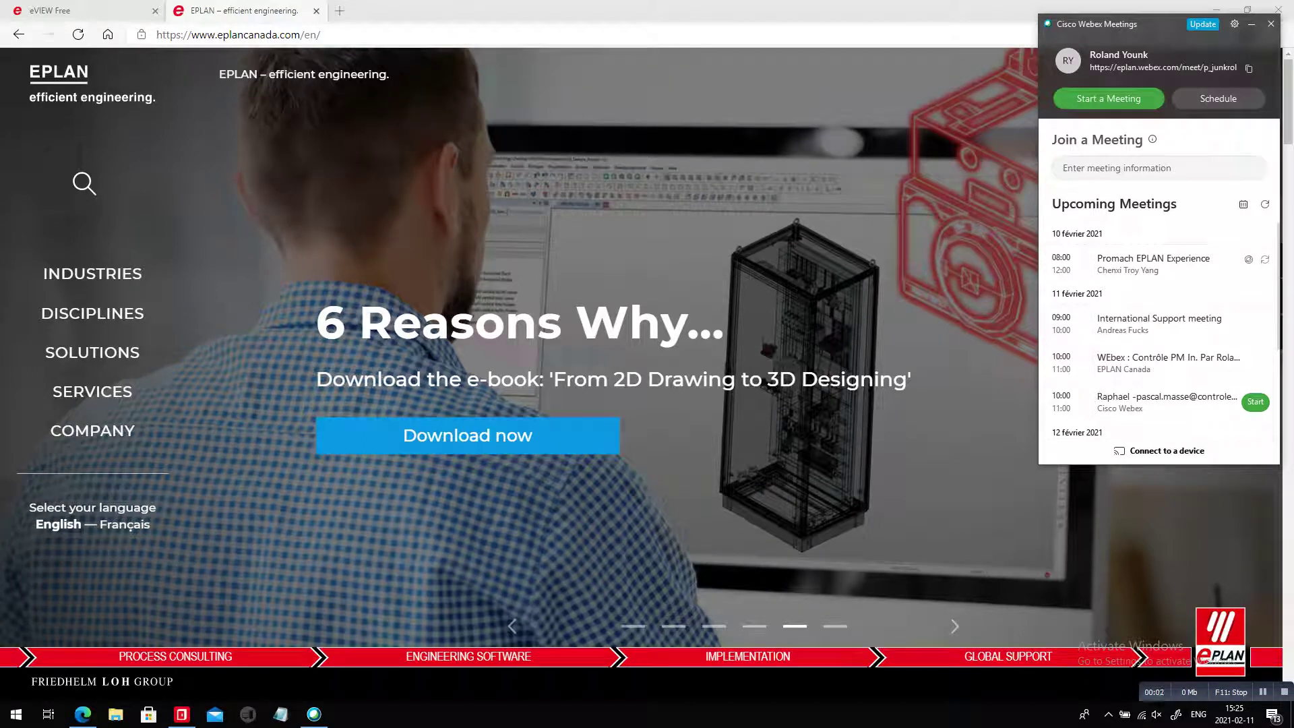
left_click(633, 626)
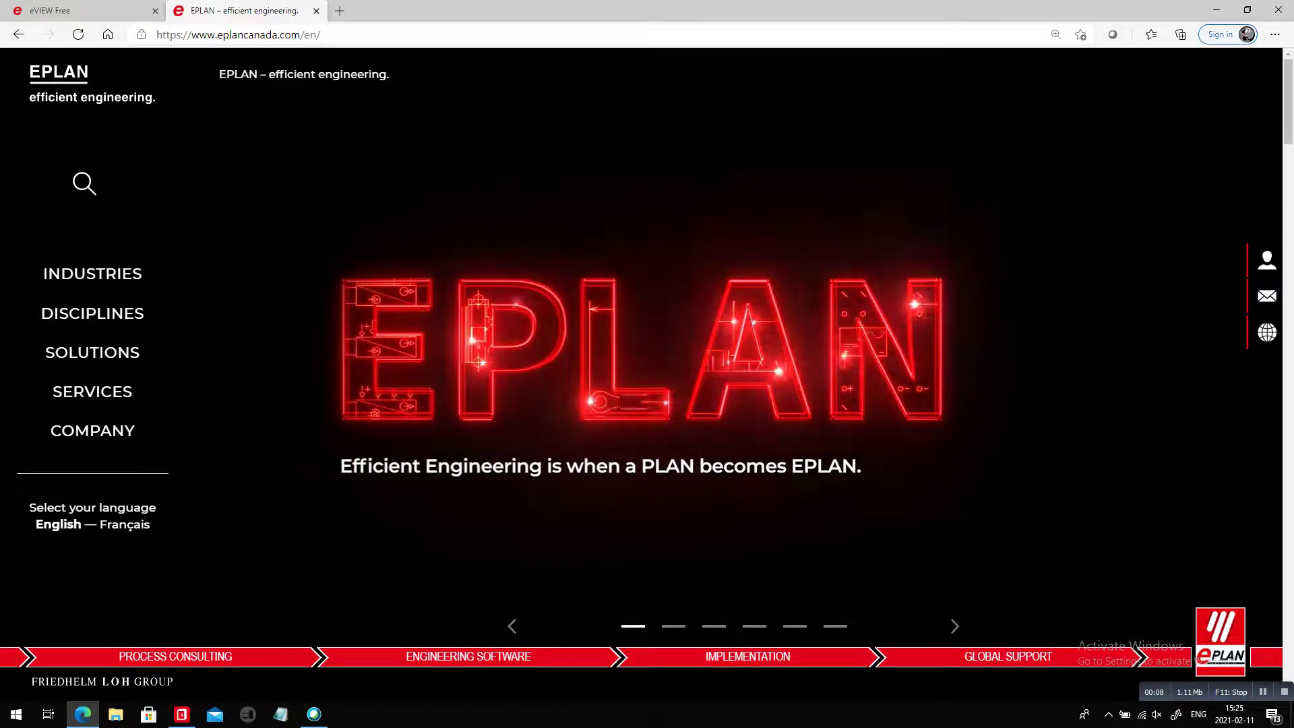
key("alt+Tab")
key("alt+Tab")
key("alt+Tab")
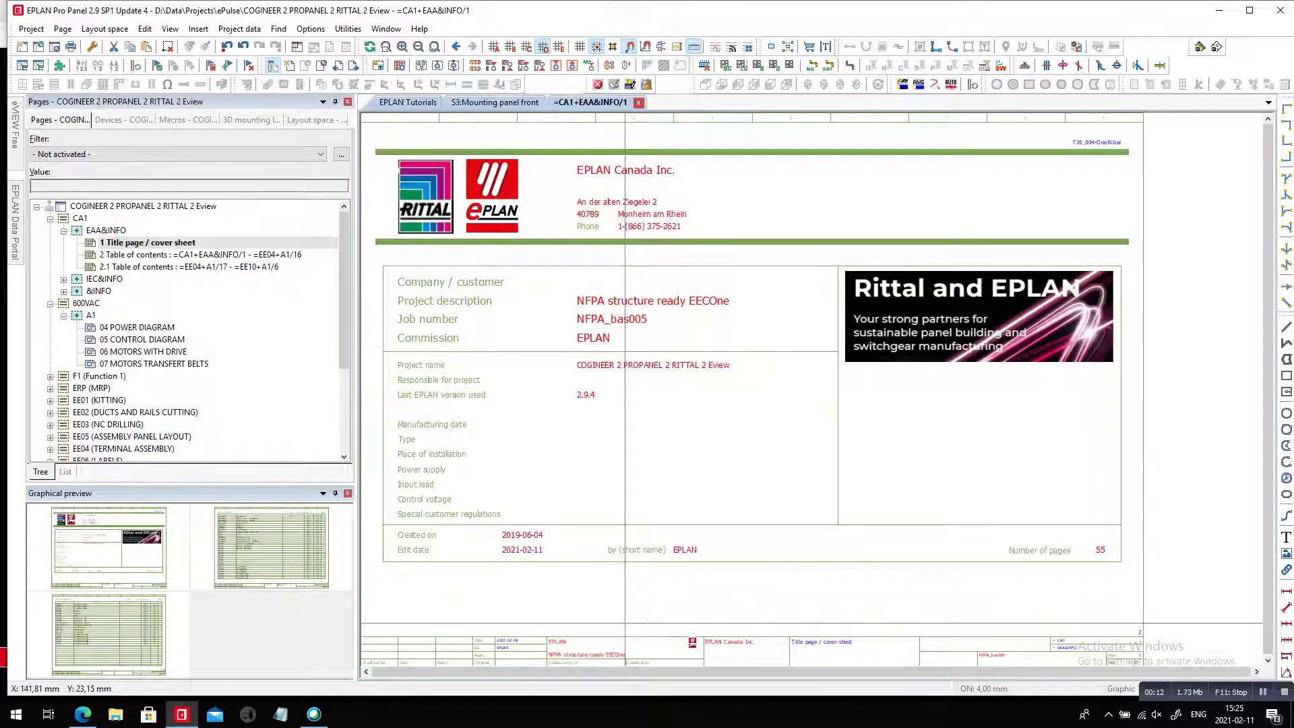
key("alt+Tab")
key("alt+Tab")
key("alt+Tab")
key("alt+Tab")
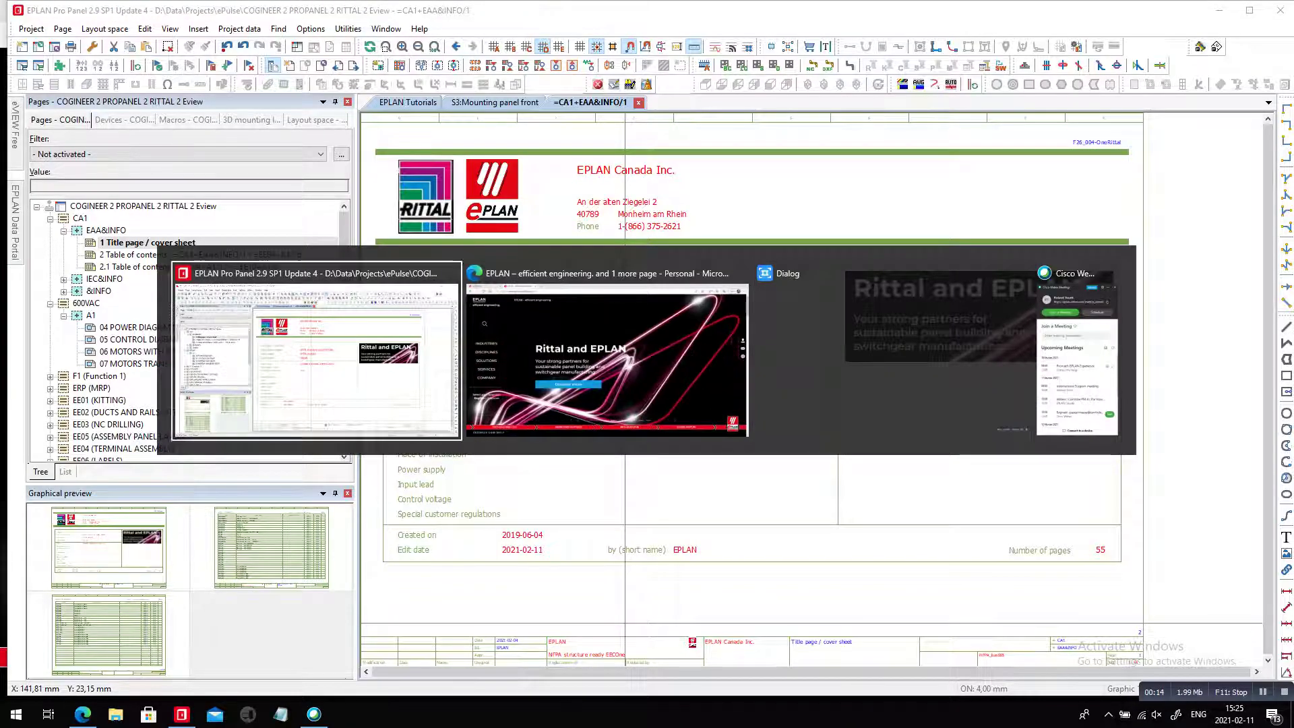
Switch to the project in eVIEW Free in the browser and open the approved redlining "add motor"
key("alt+Tab")
key("ctrl+Tab")
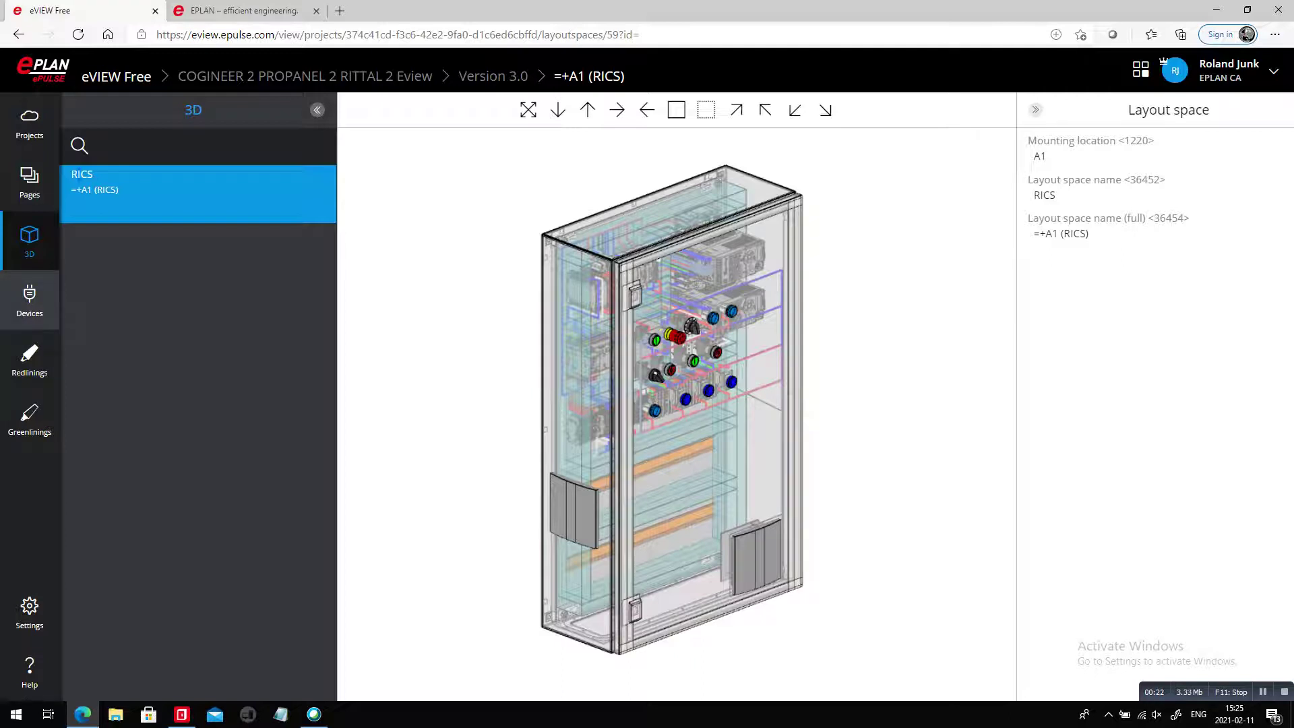
left_click(29, 361)
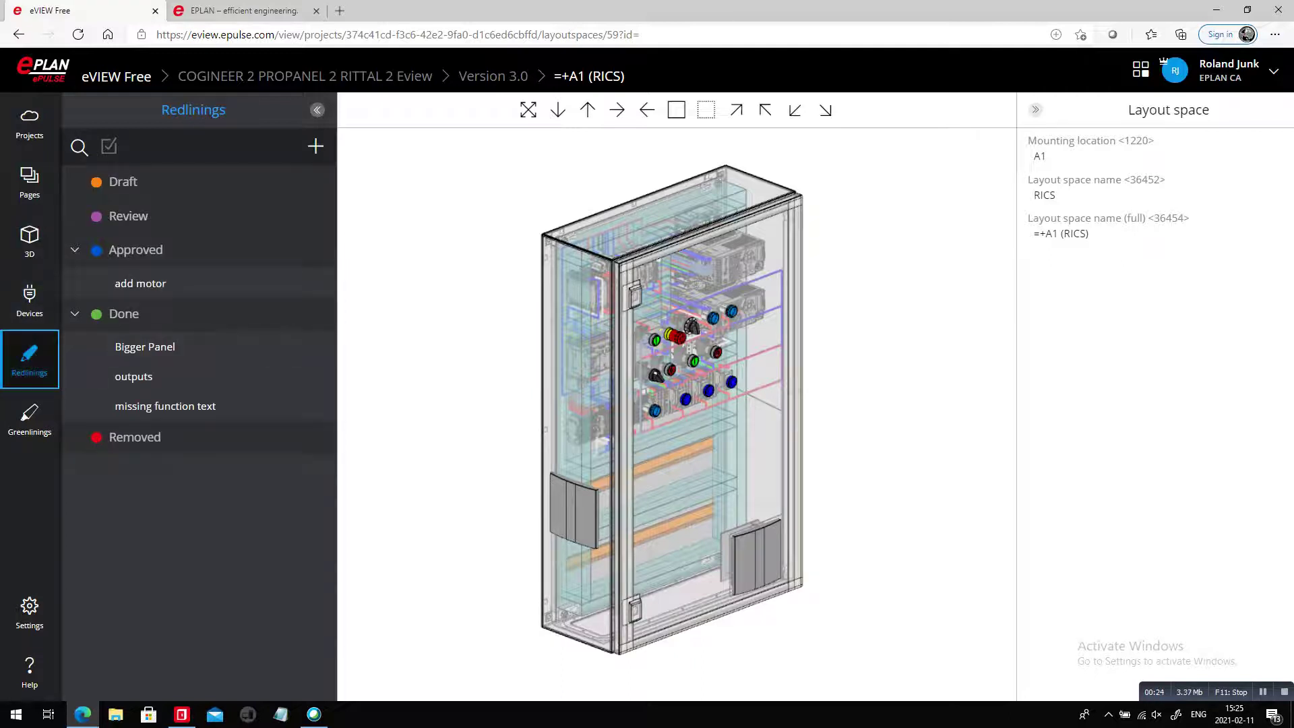
left_click(140, 283)
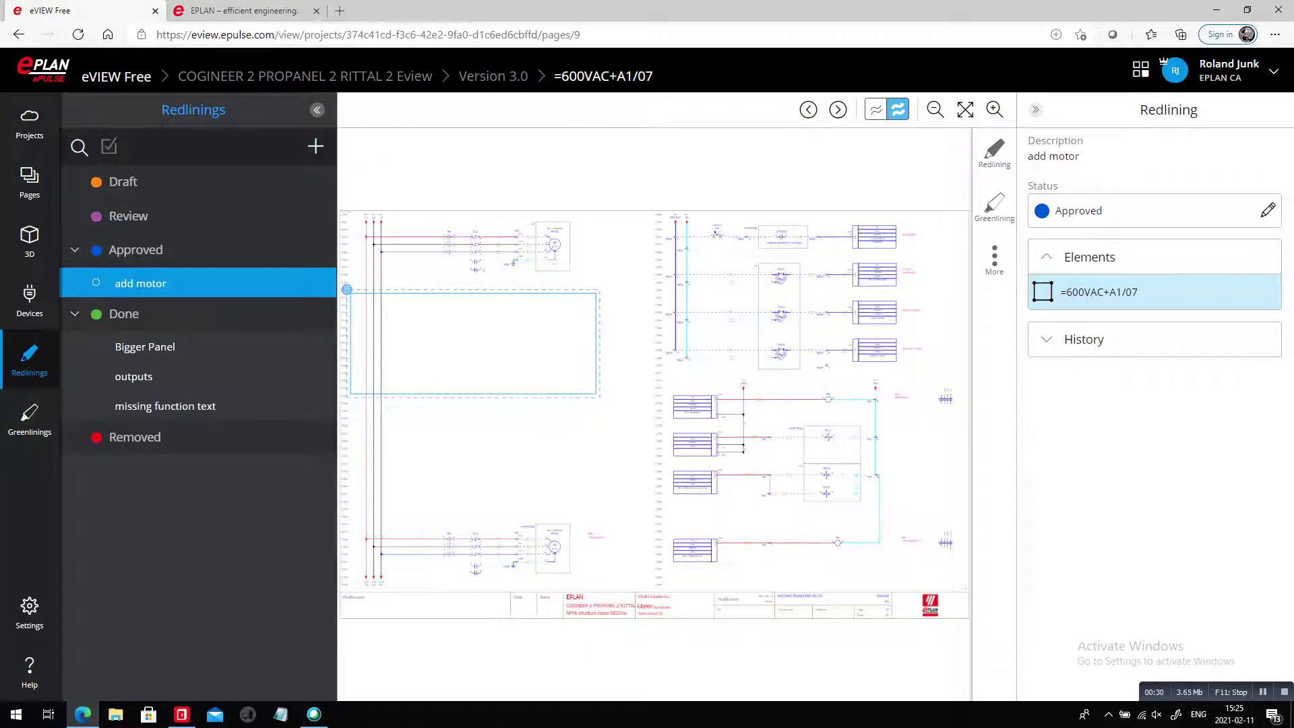
Switch to EPLAN Pro Panel, open the project's redlinings in the built-in eVIEW Free, and jump to the approved "add motor" redlining
key("alt+Tab")
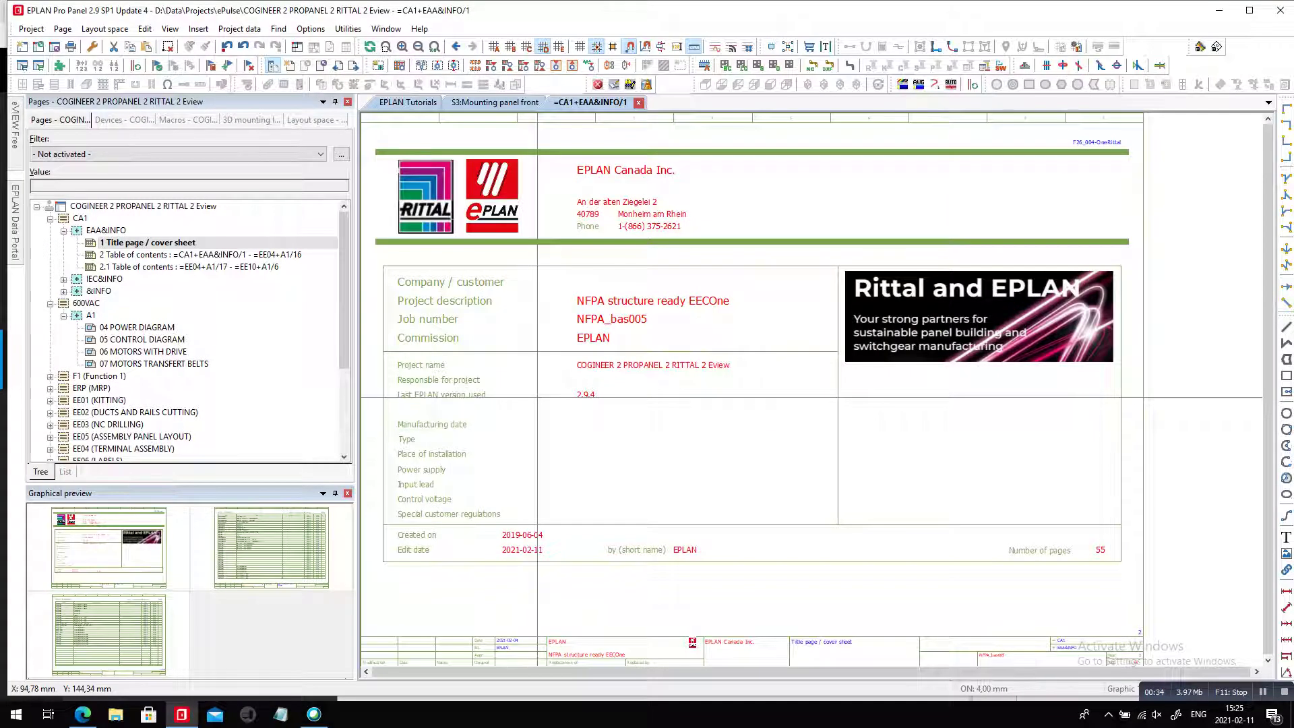
left_click(15, 128)
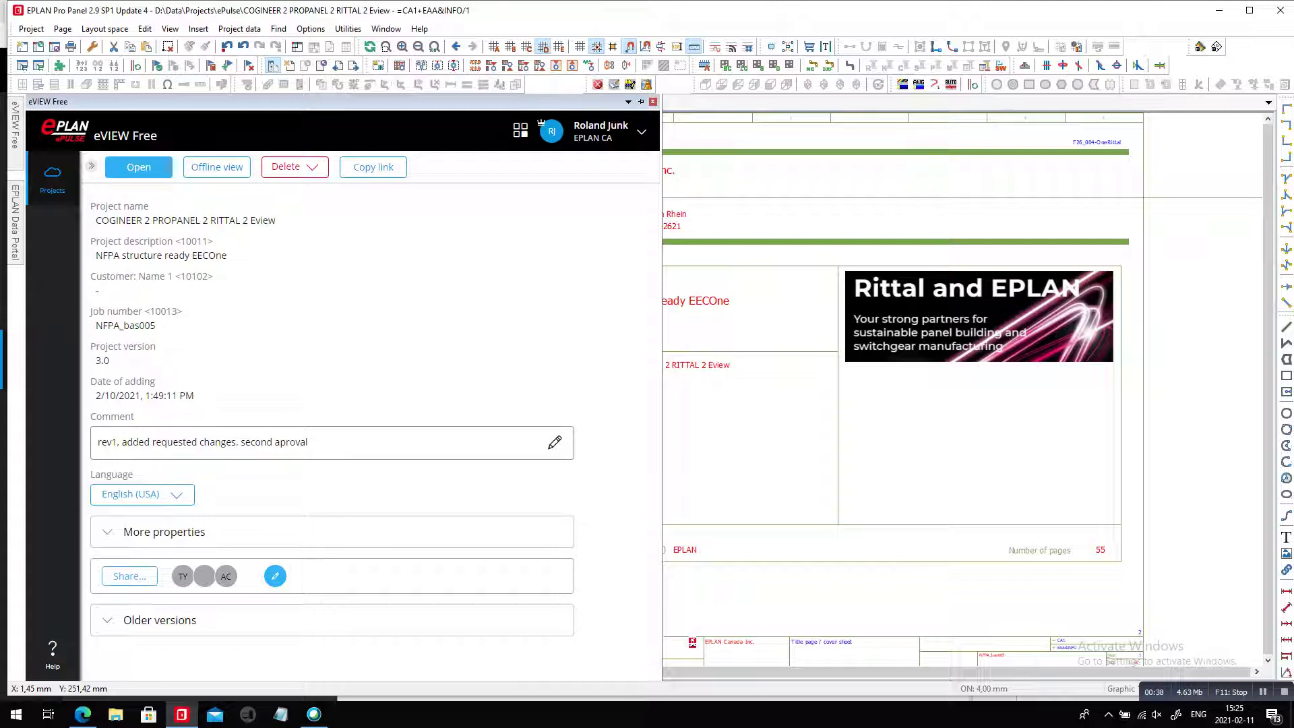
left_click(138, 167)
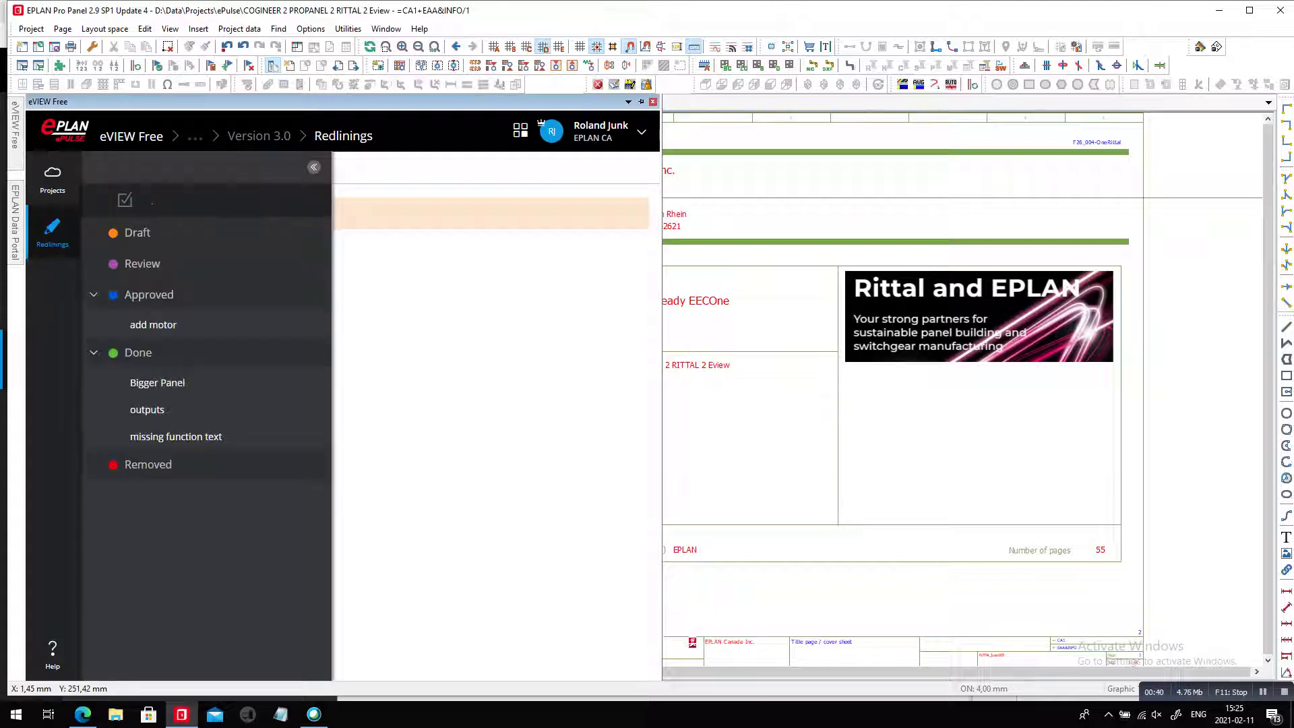
left_click(153, 325)
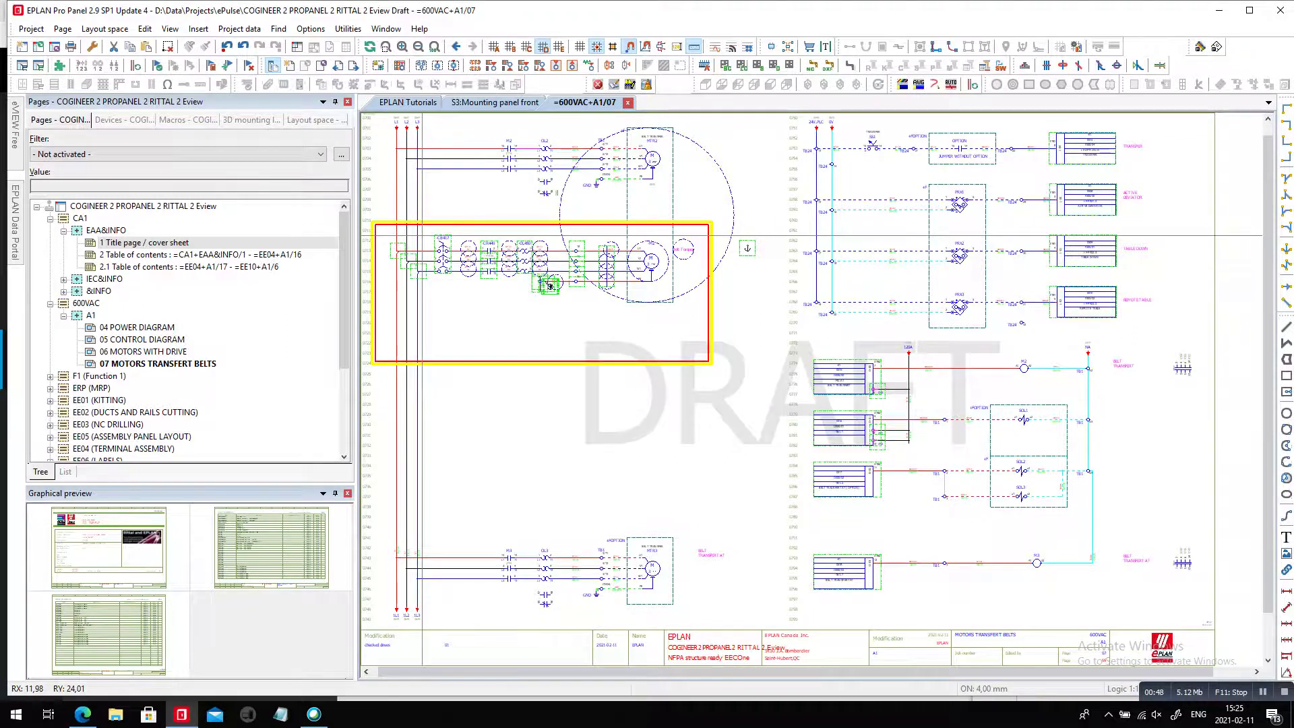
Assign the 3HP (4.8FLA) value set to the placeholder object of the added motor circuit and check the circuit breaker's part data
scroll(550, 285, "up", 1)
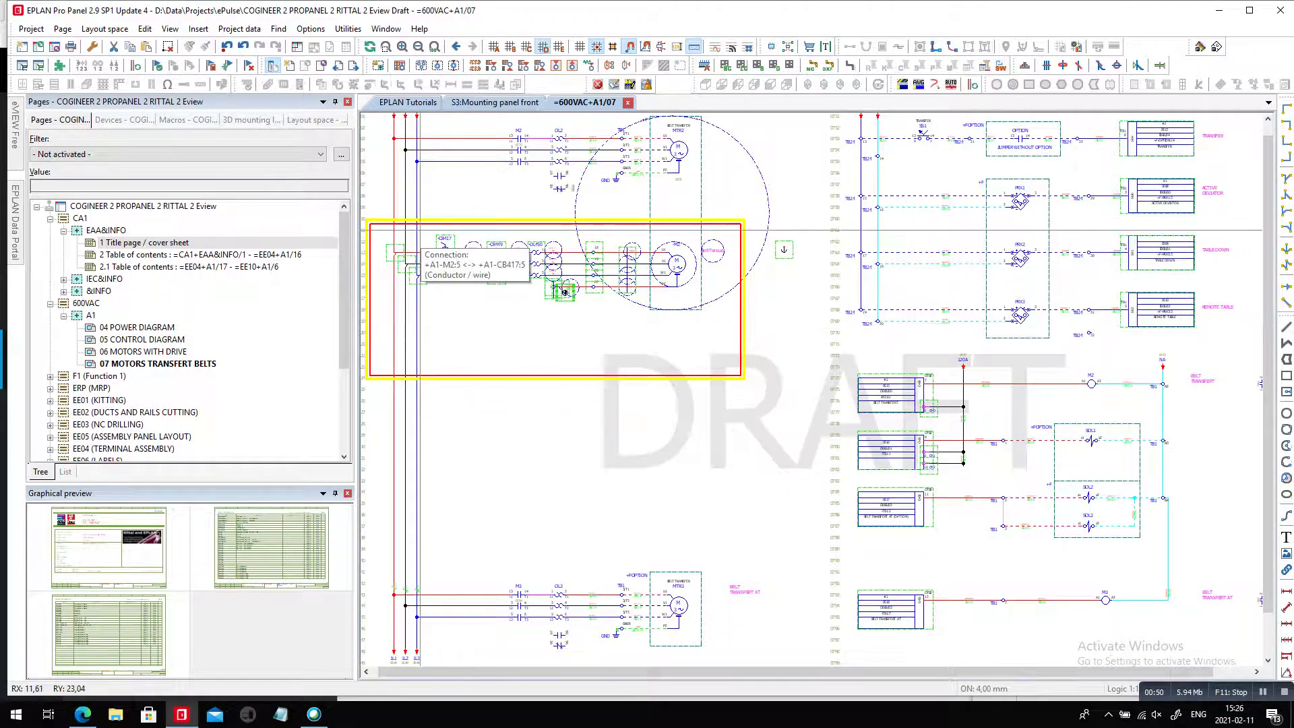
scroll(565, 292, "up", 2)
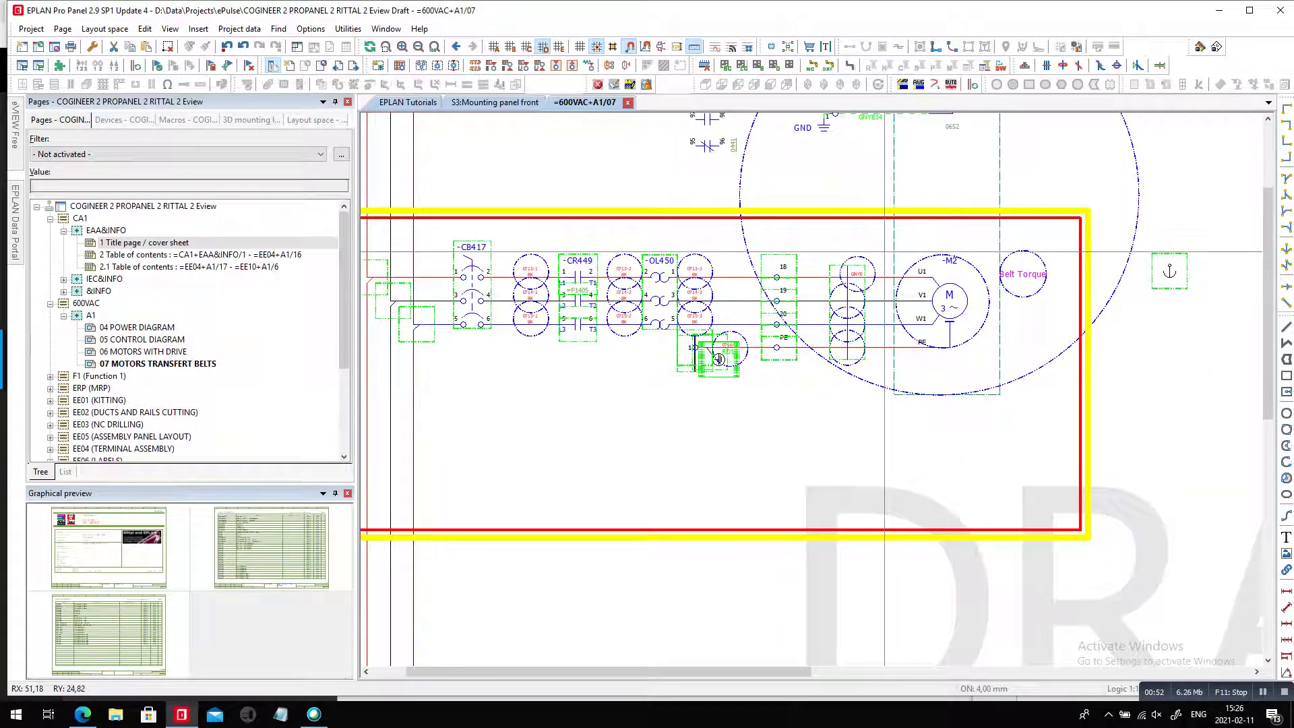
scroll(753, 339, "down", 1)
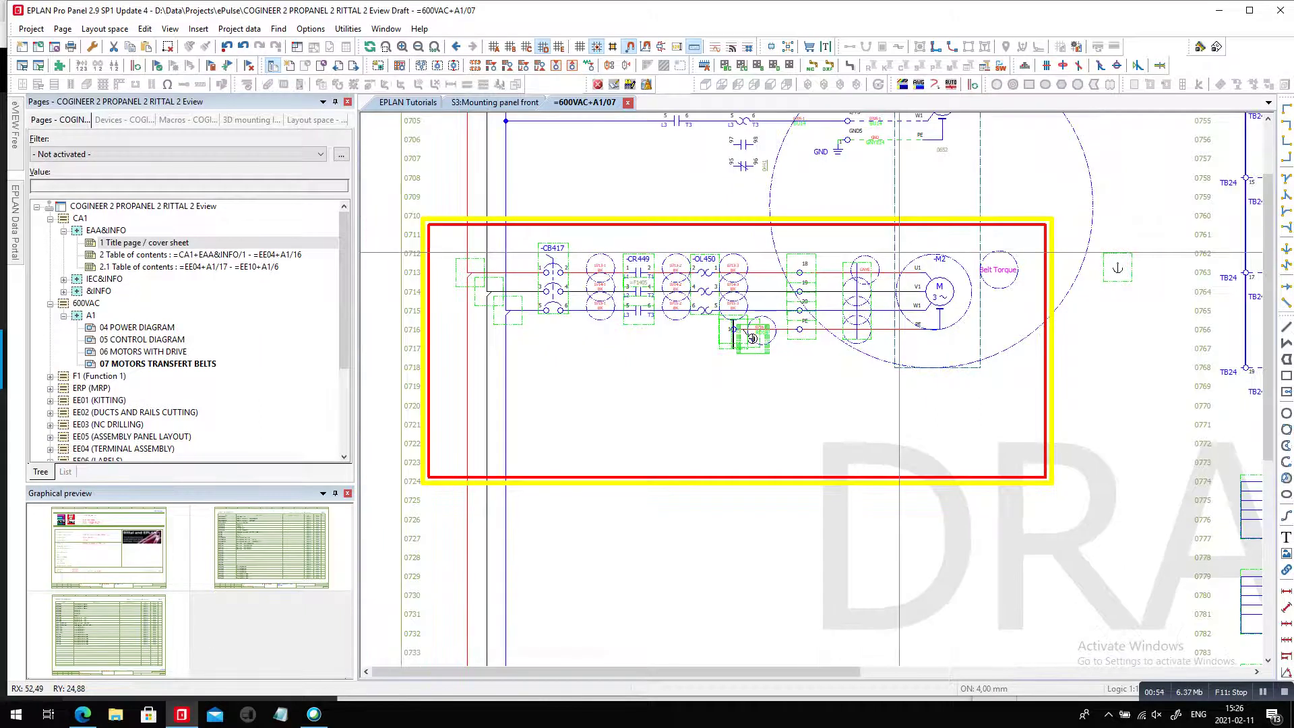
right_click(1120, 272)
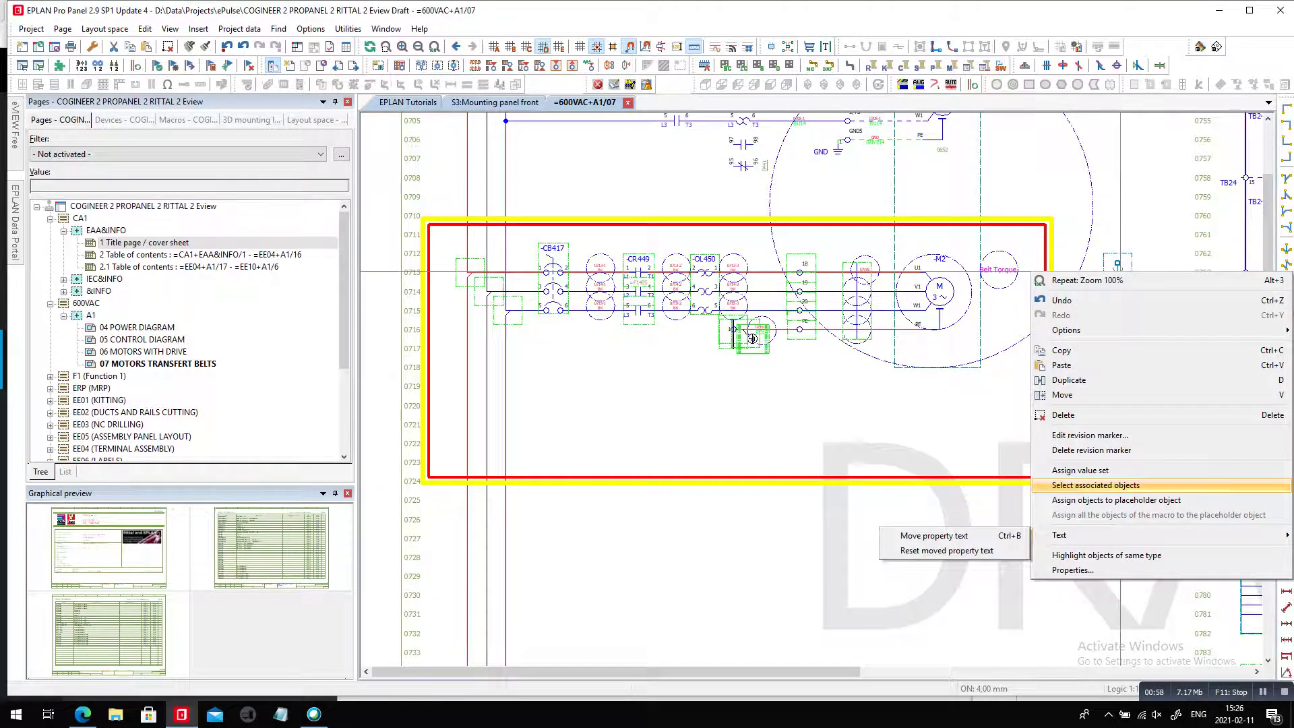
left_click(1081, 471)
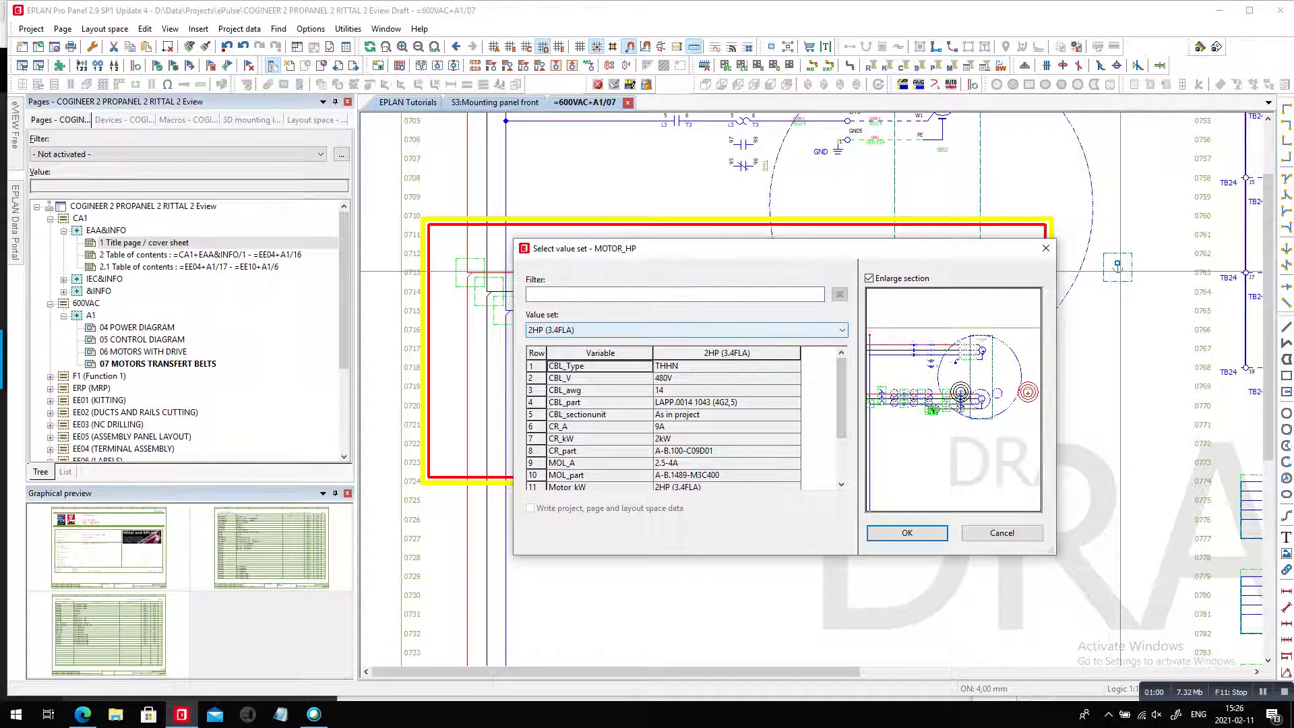
left_click(842, 331)
key("Down")
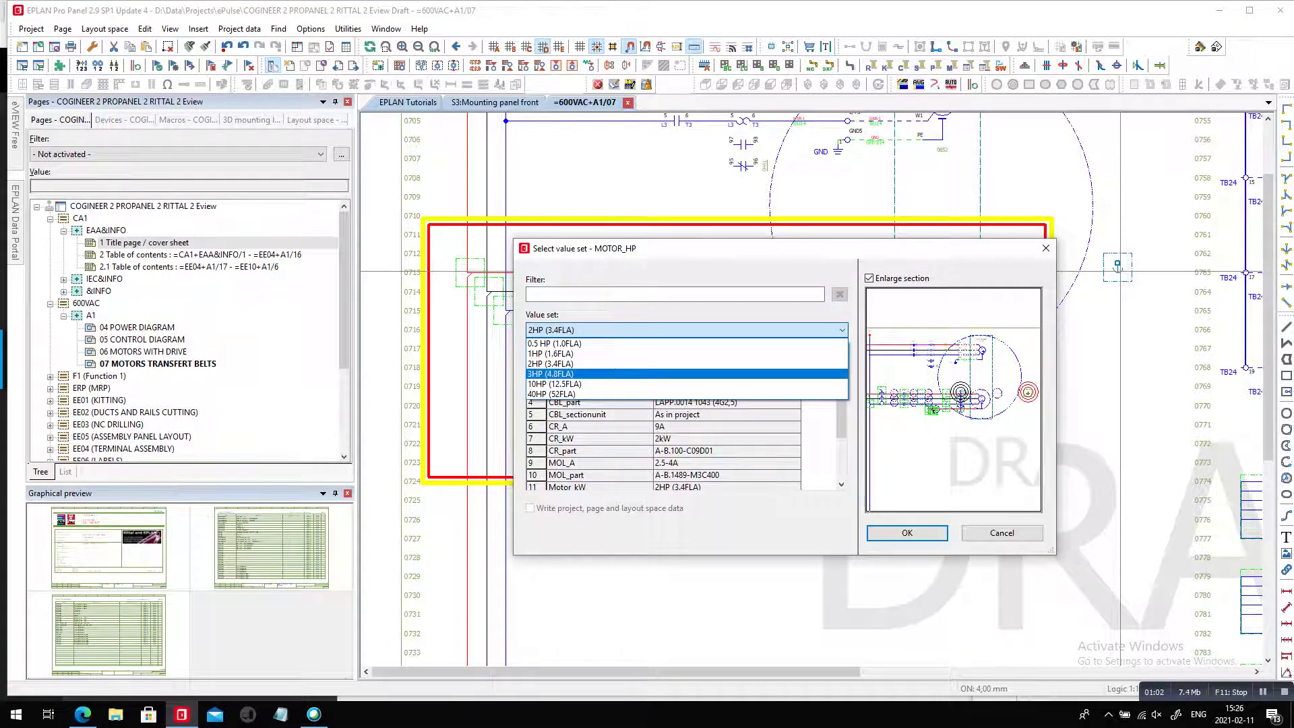
key("Down")
key("Up")
key("Return")
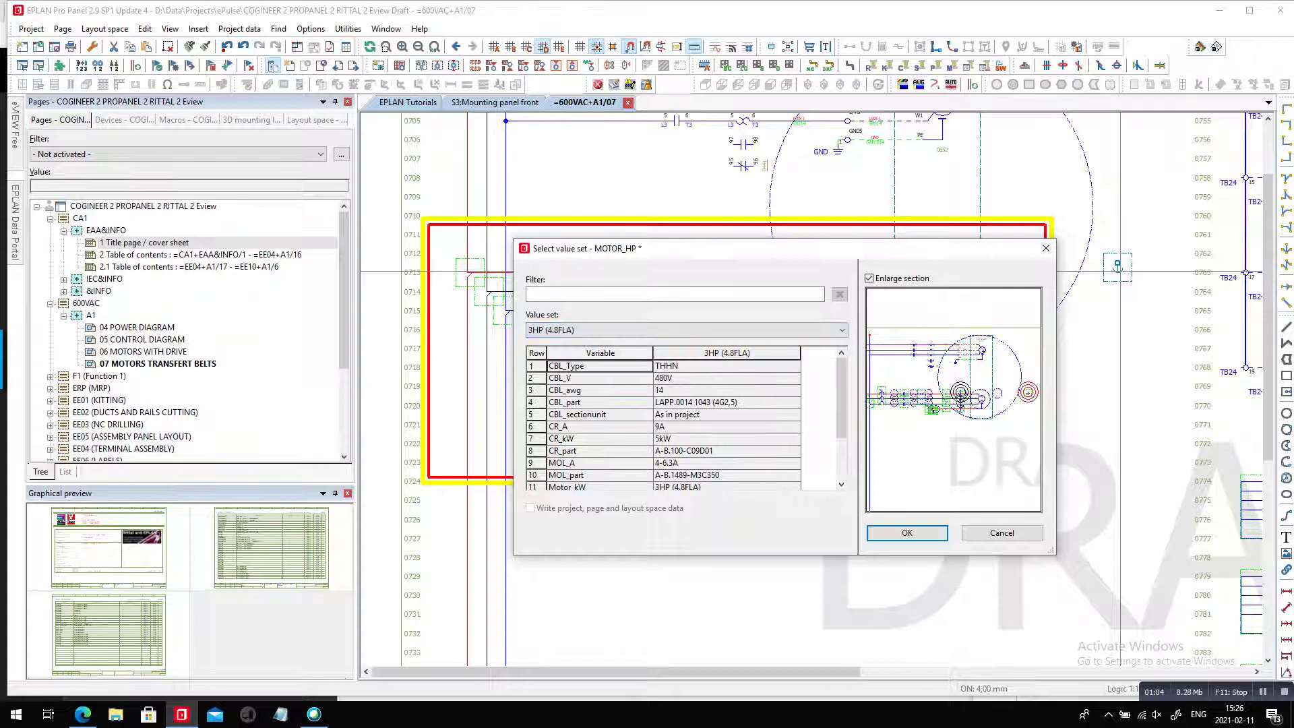
key("Return")
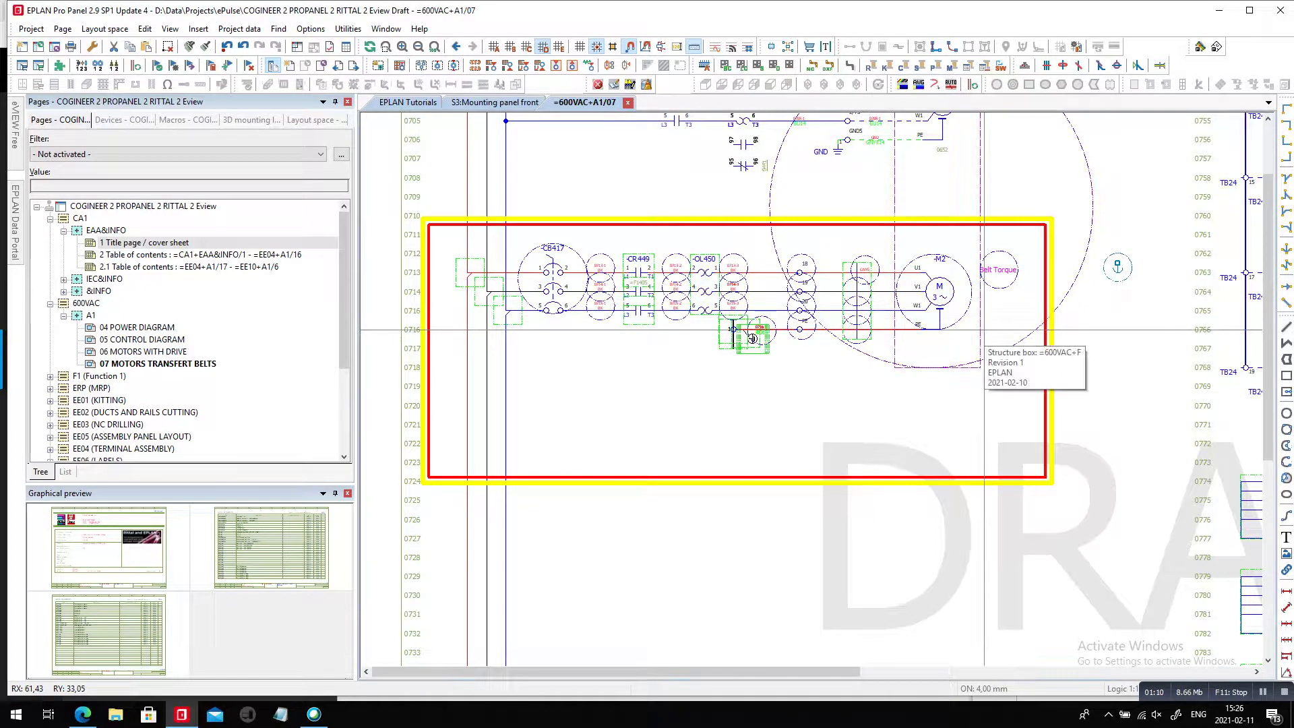
double_click(553, 272)
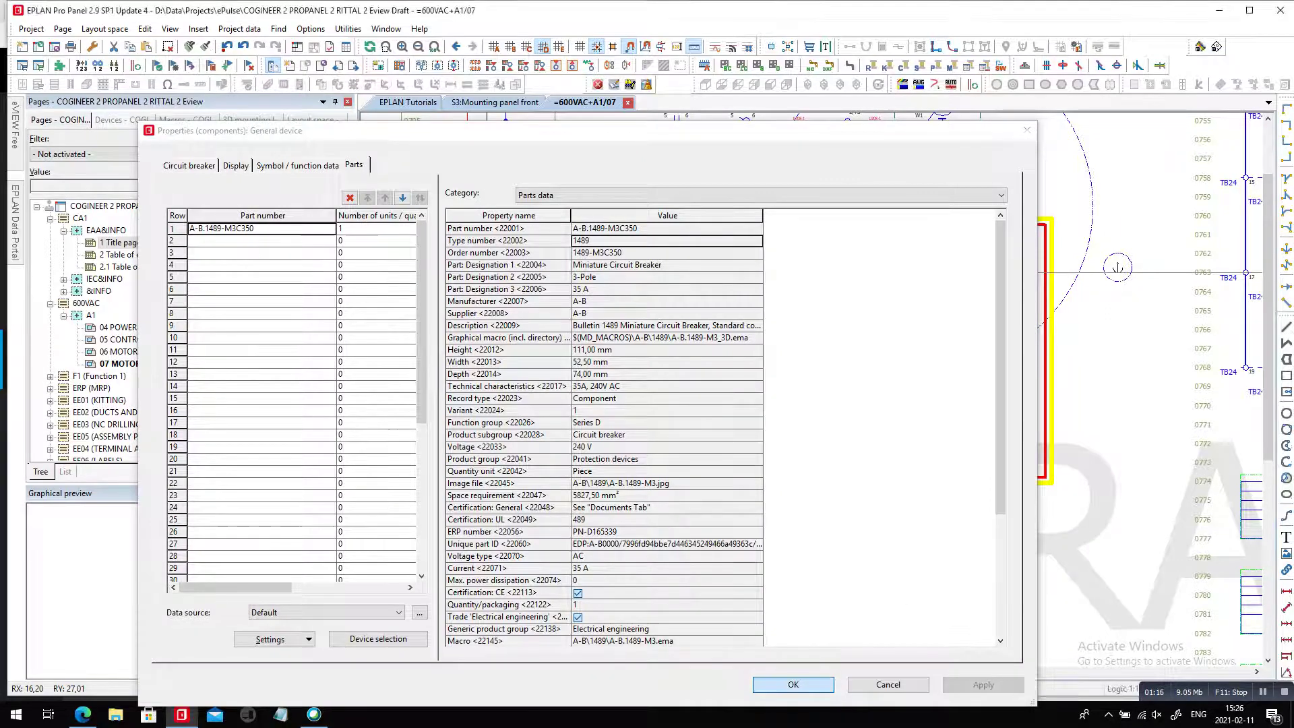
left_click(793, 684)
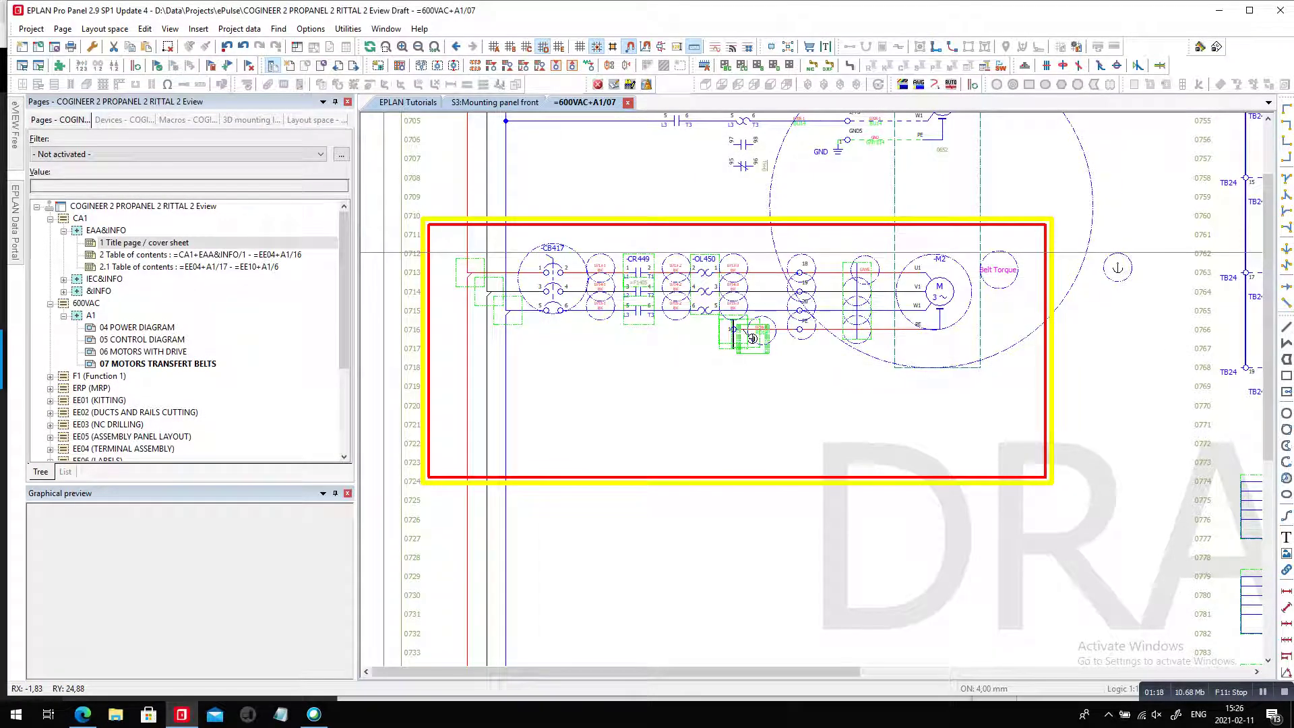
Number the devices of the added motor circuit inside the redlining frame using the NFPA Standard format
left_click_drag(383, 248, 1038, 397)
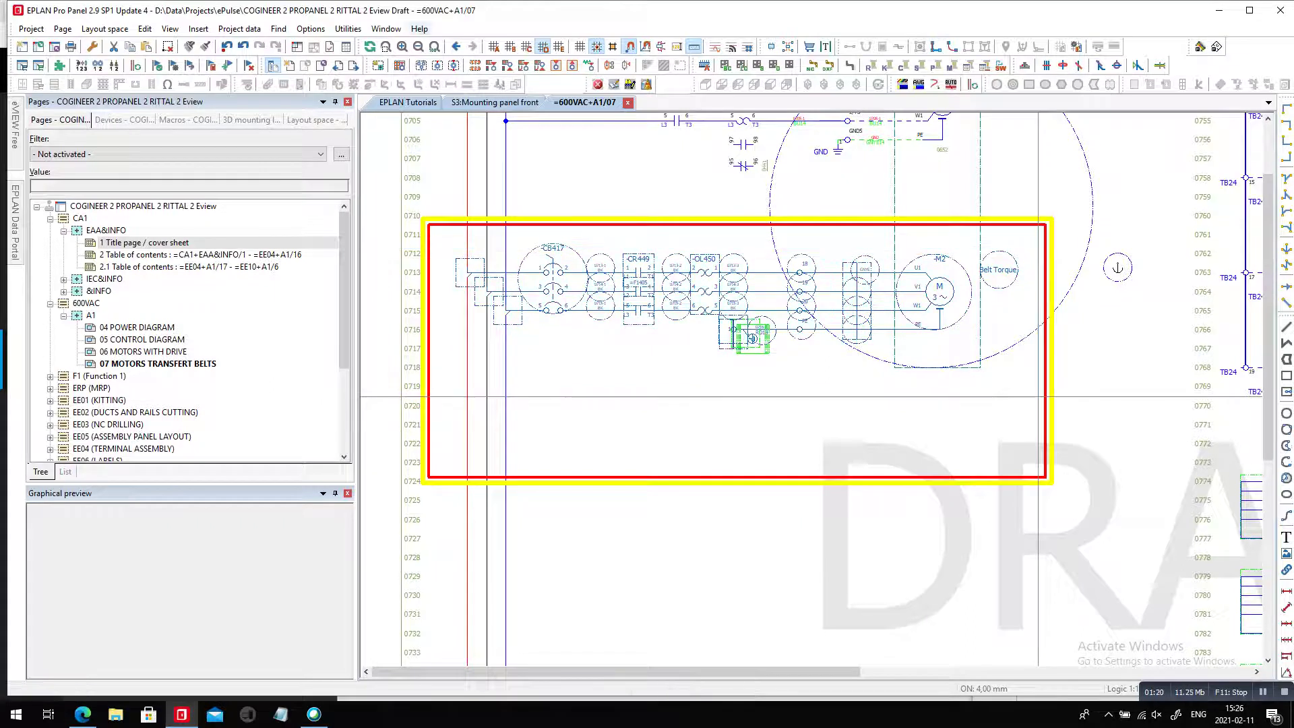
left_click(239, 28)
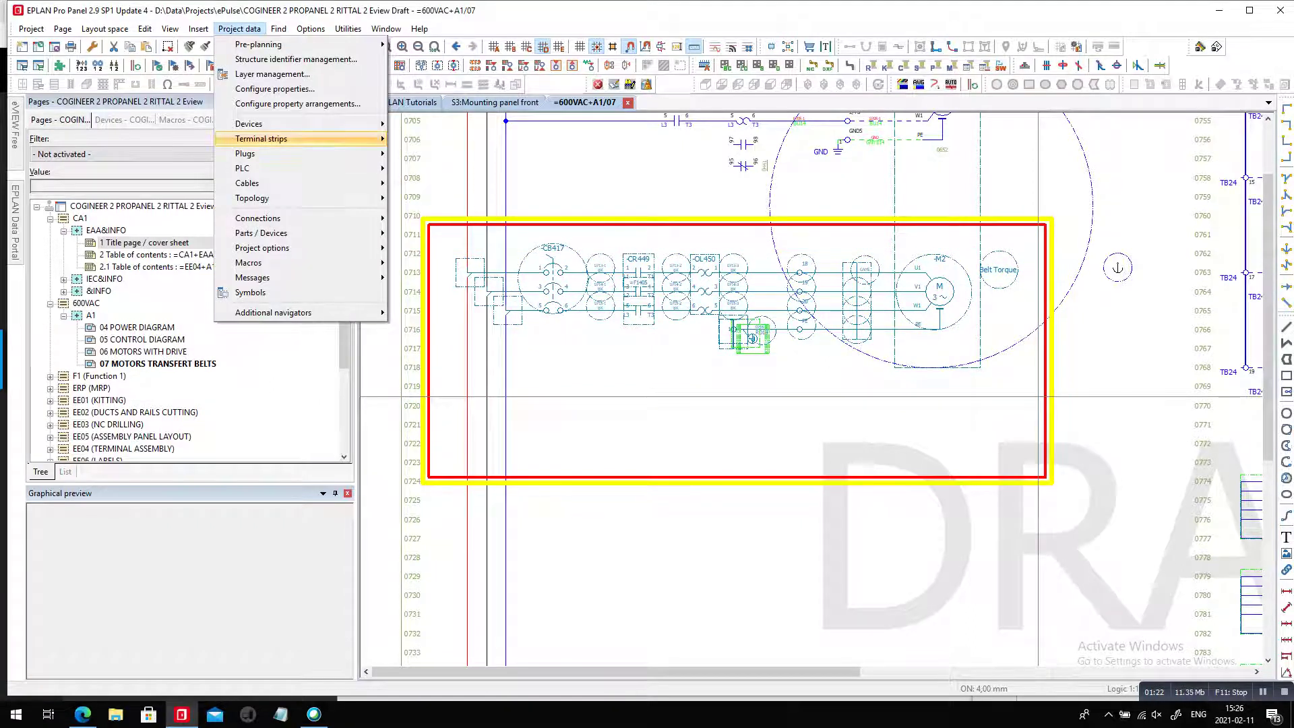
mouse_move(249, 124)
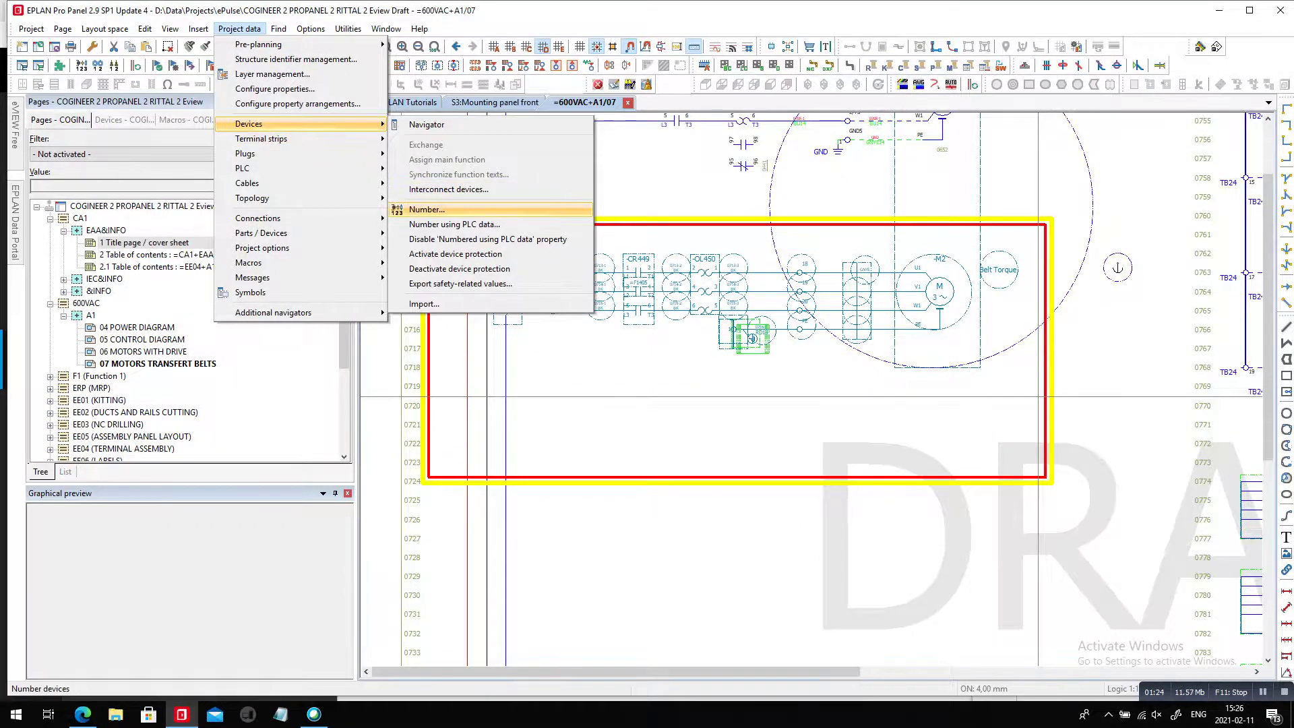
left_click(420, 211)
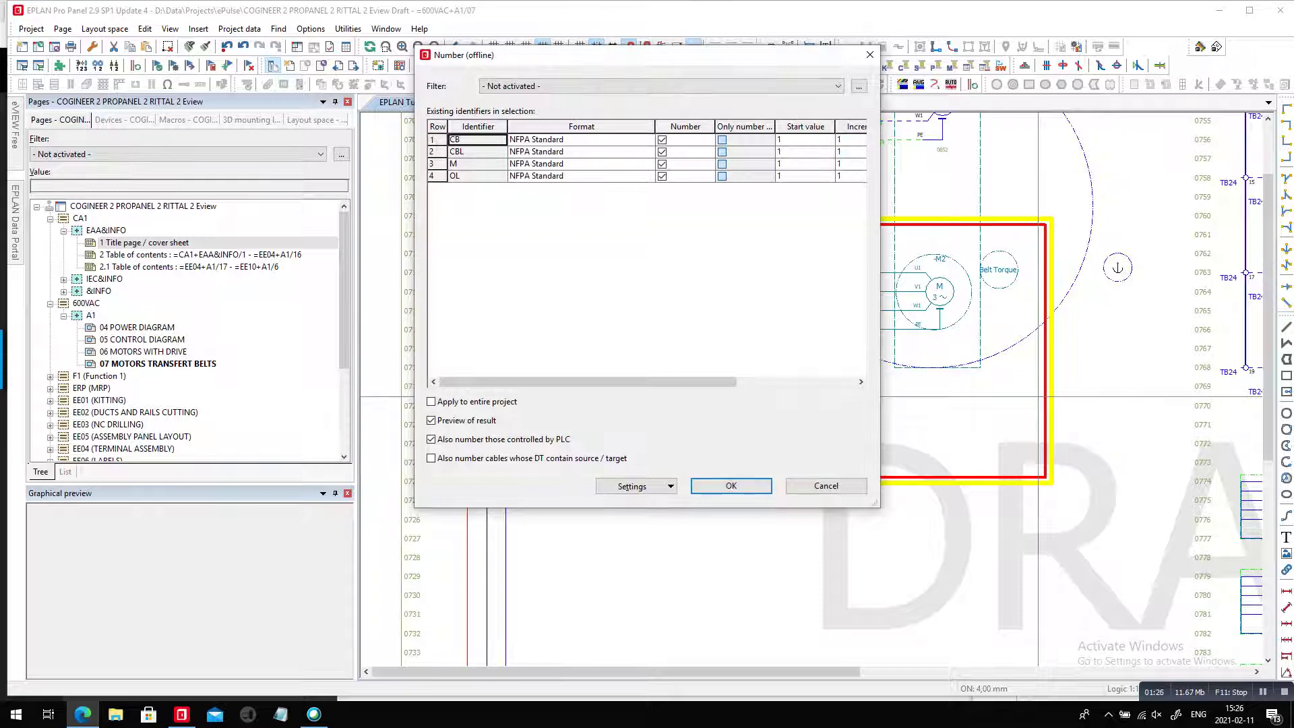
key("Return")
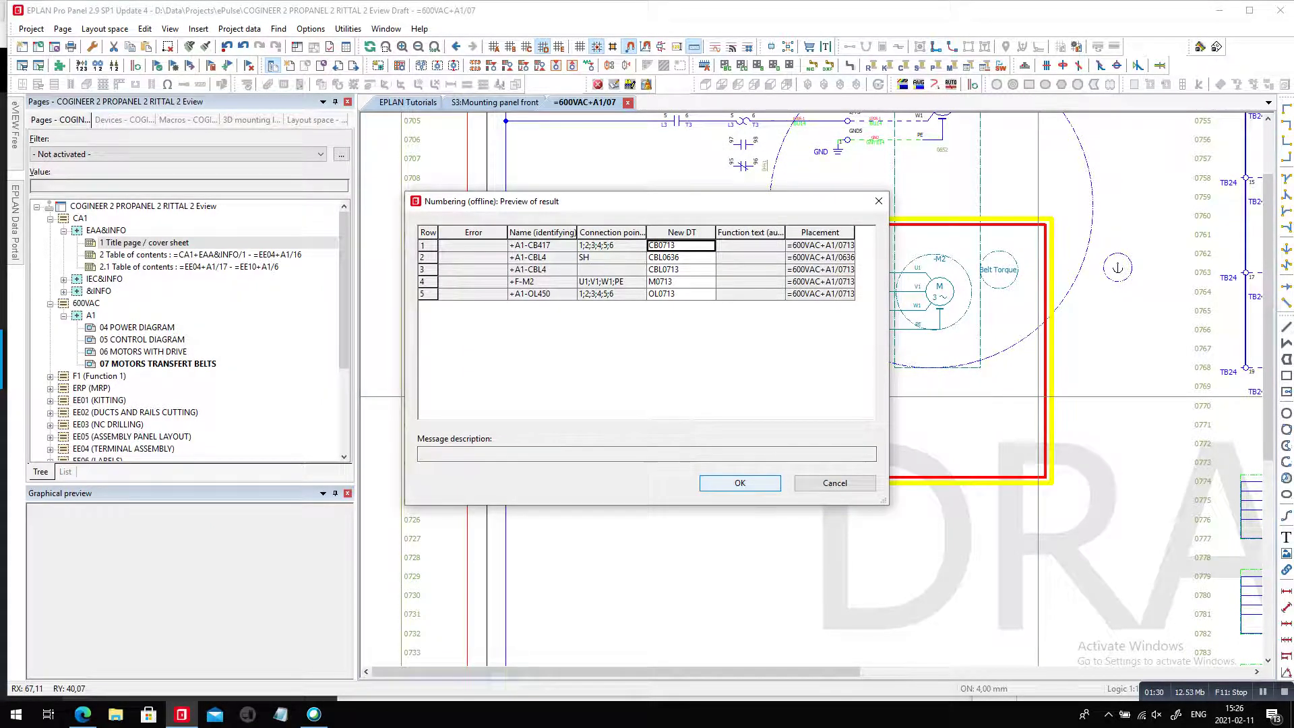
key("Return")
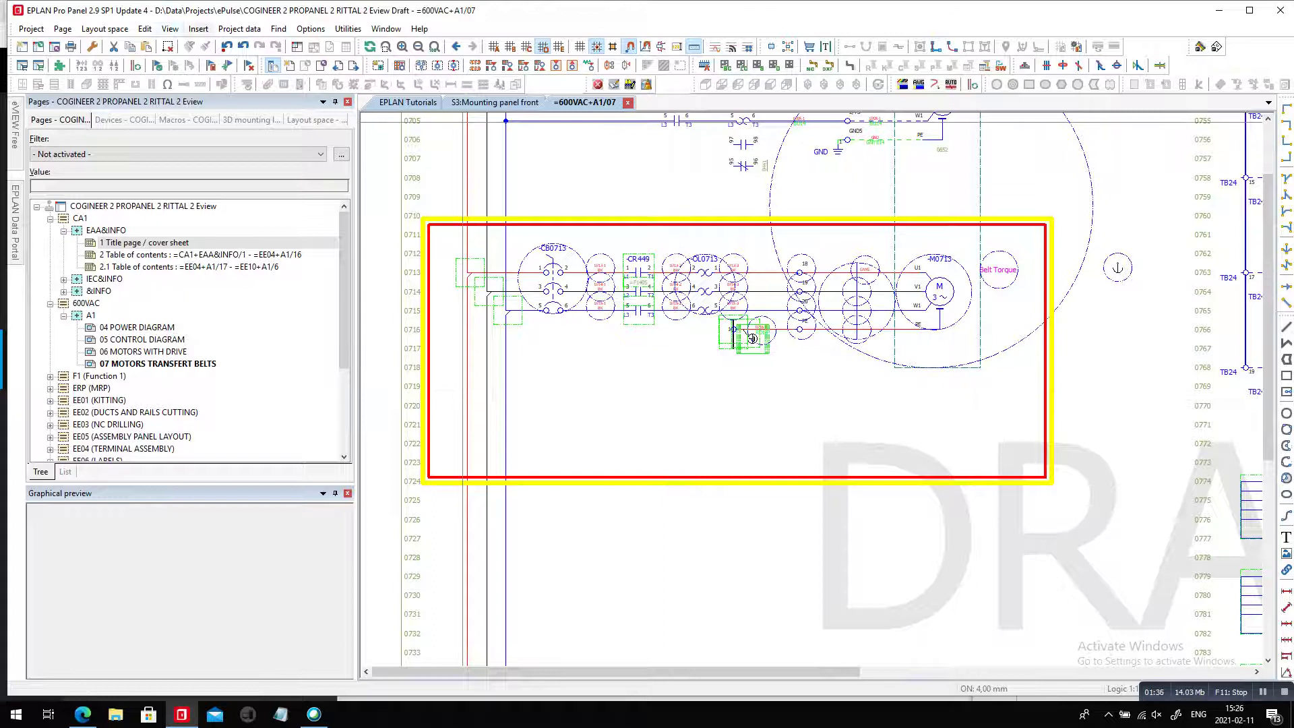
Hide the insertion points on the motor transfer belts page and inspect the renumbered motor circuit
left_click(170, 29)
left_click(209, 144)
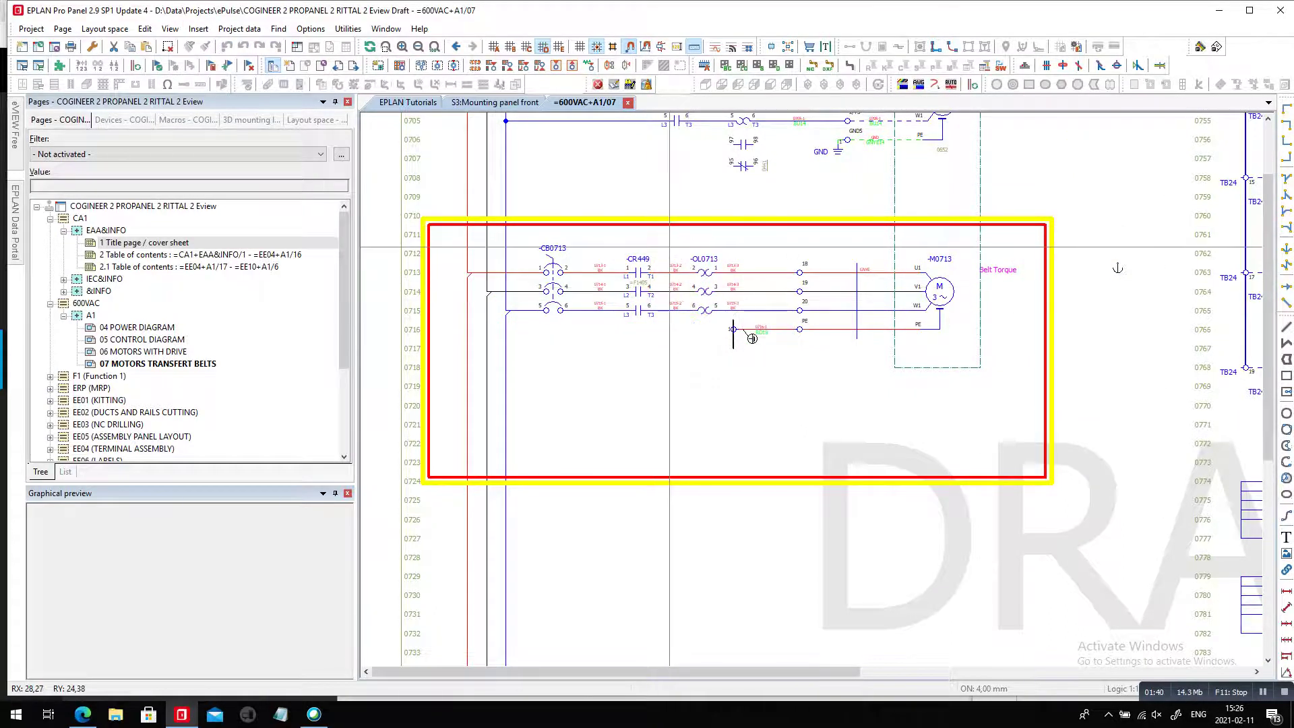
scroll(669, 247, "up", 2)
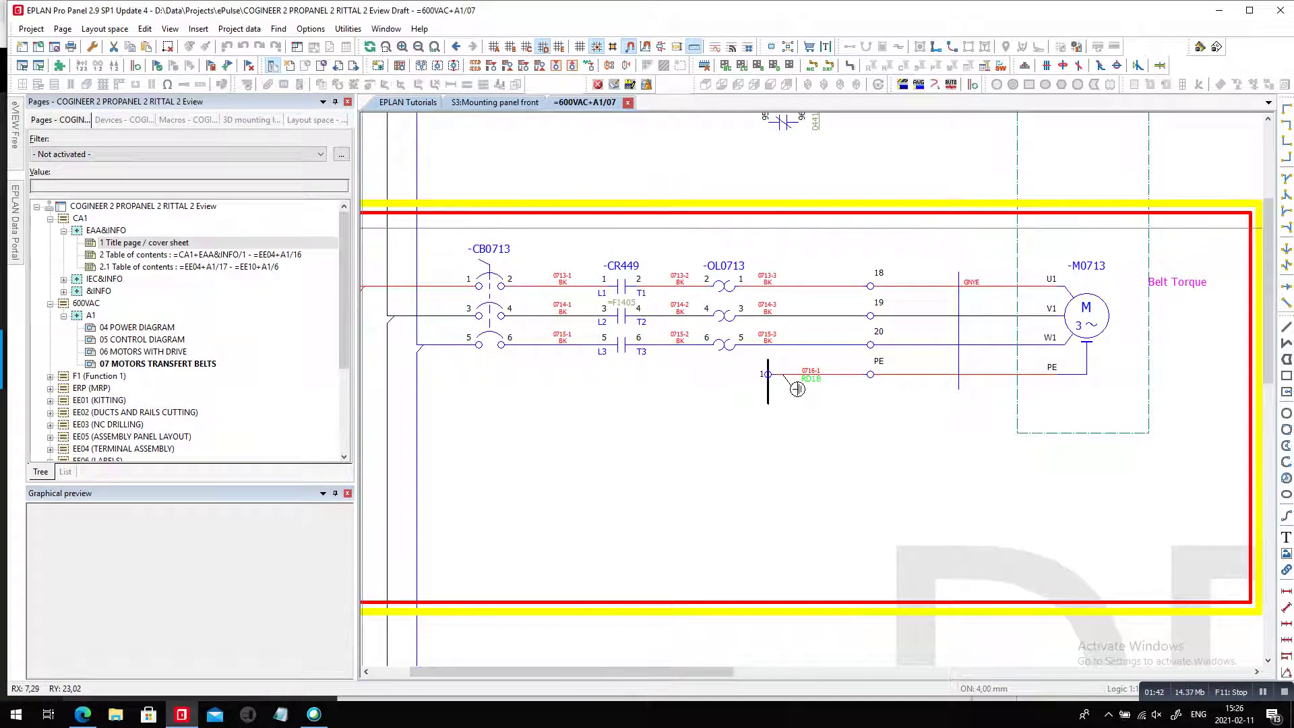
scroll(811, 443, "down", 1)
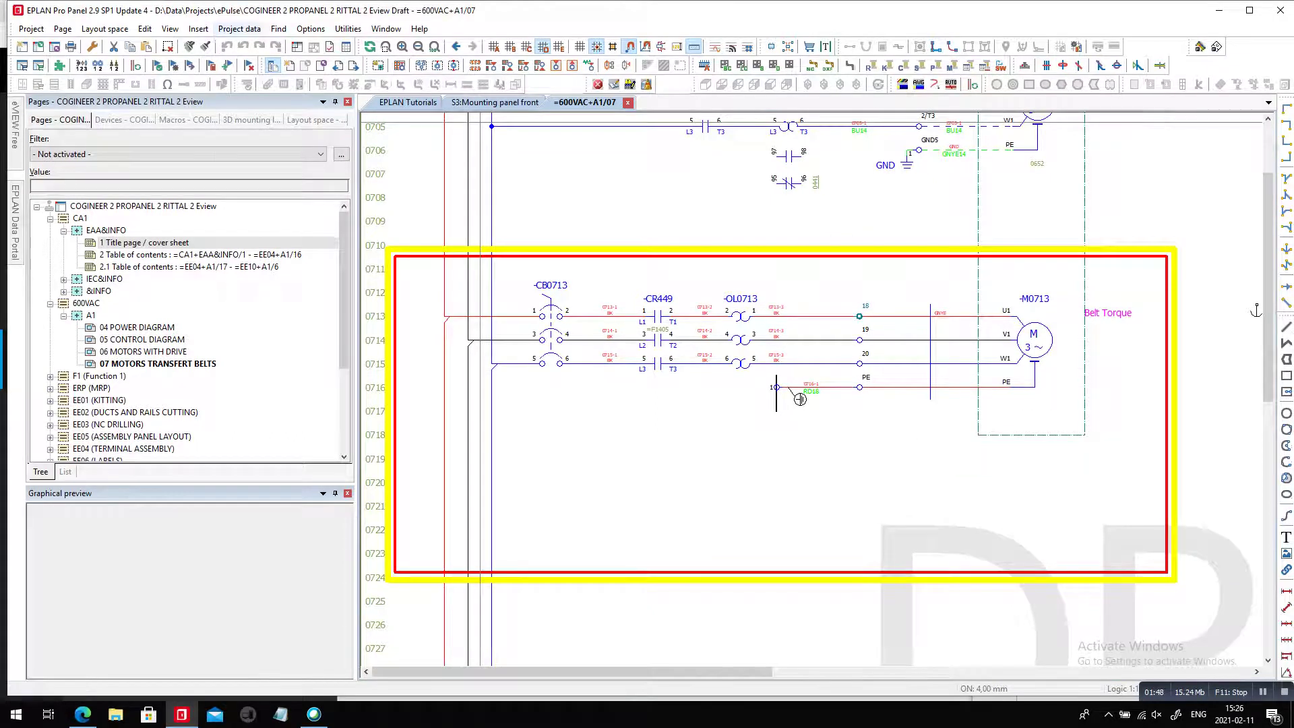
Try to edit the terminal strip of terminal 18 in the added motor circuit
left_click(239, 29)
mouse_move(303, 139)
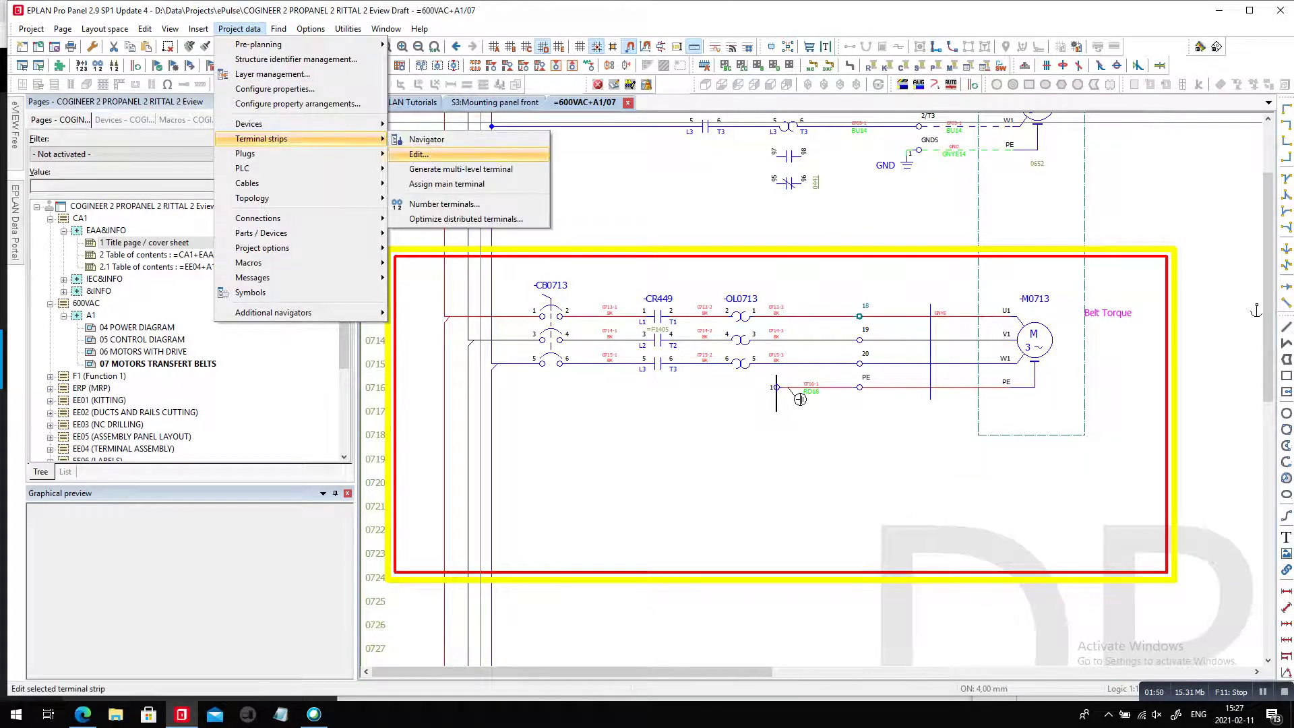
left_click(418, 154)
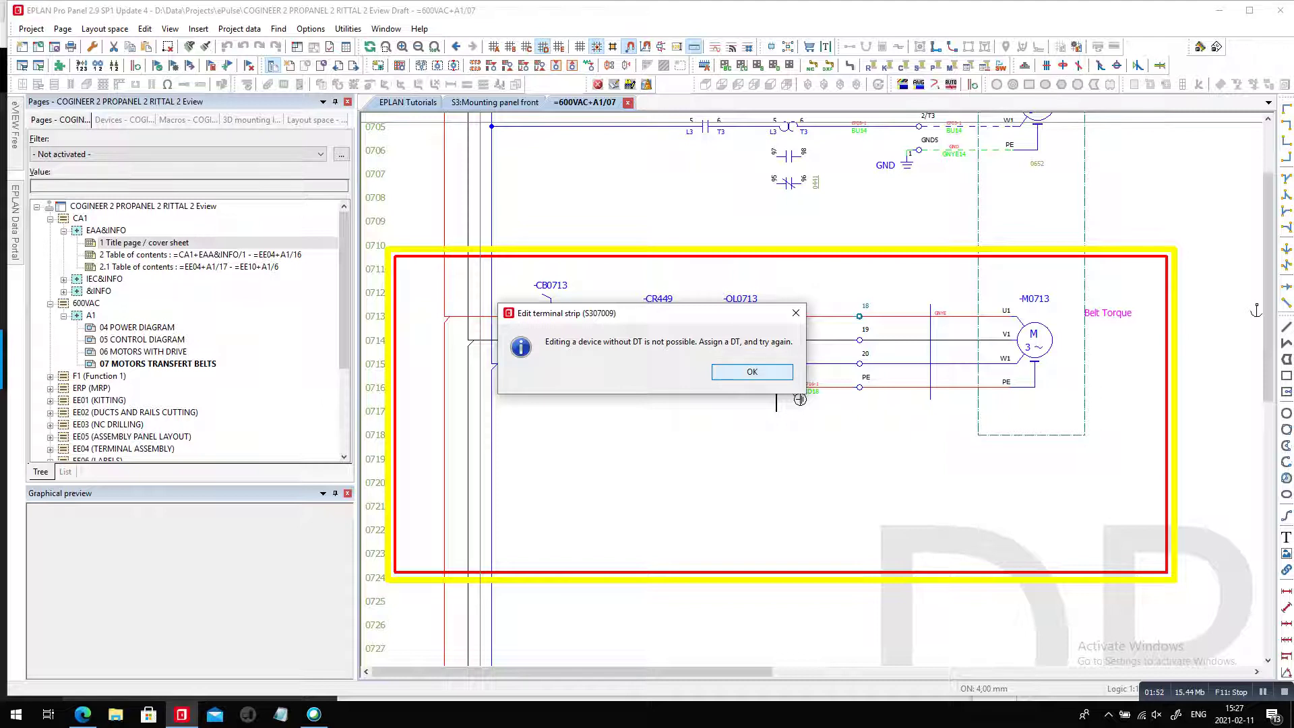
key("Return")
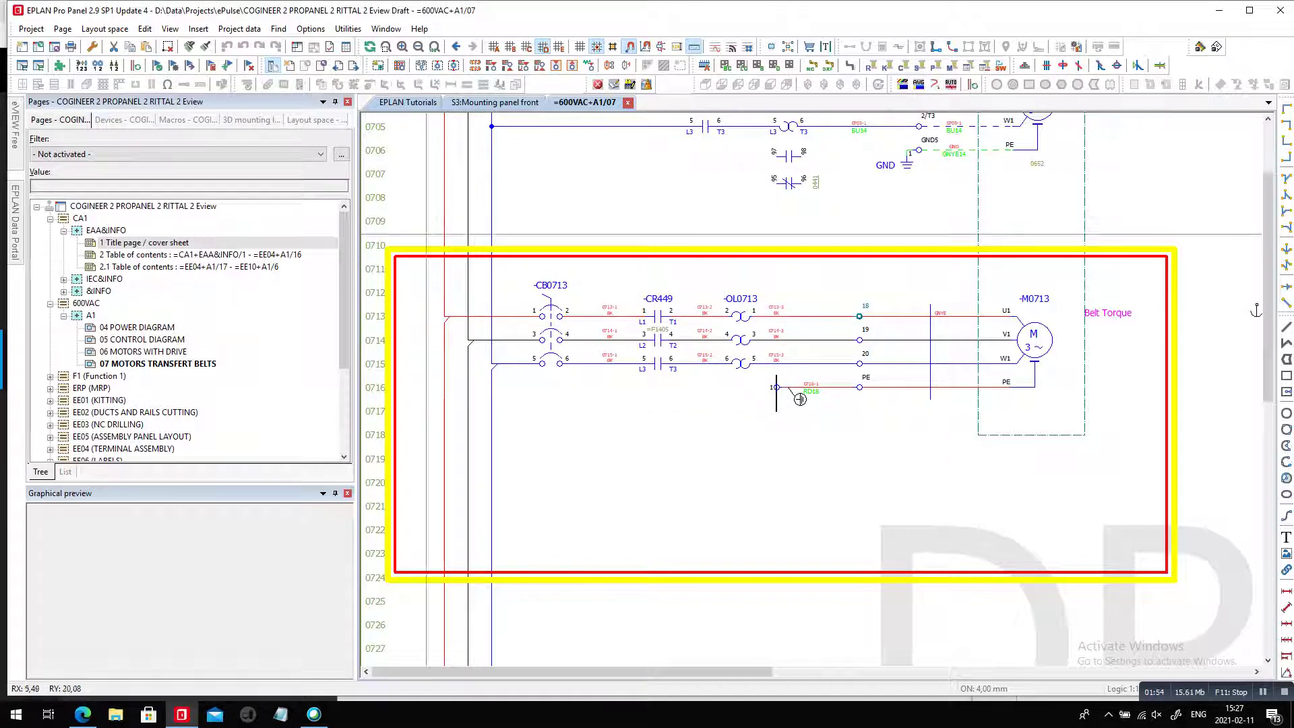
Assign terminal 18 of the added motor circuit to terminal strip TB2 under location A1 through its displayed DT
scroll(767, 422, "down", 2)
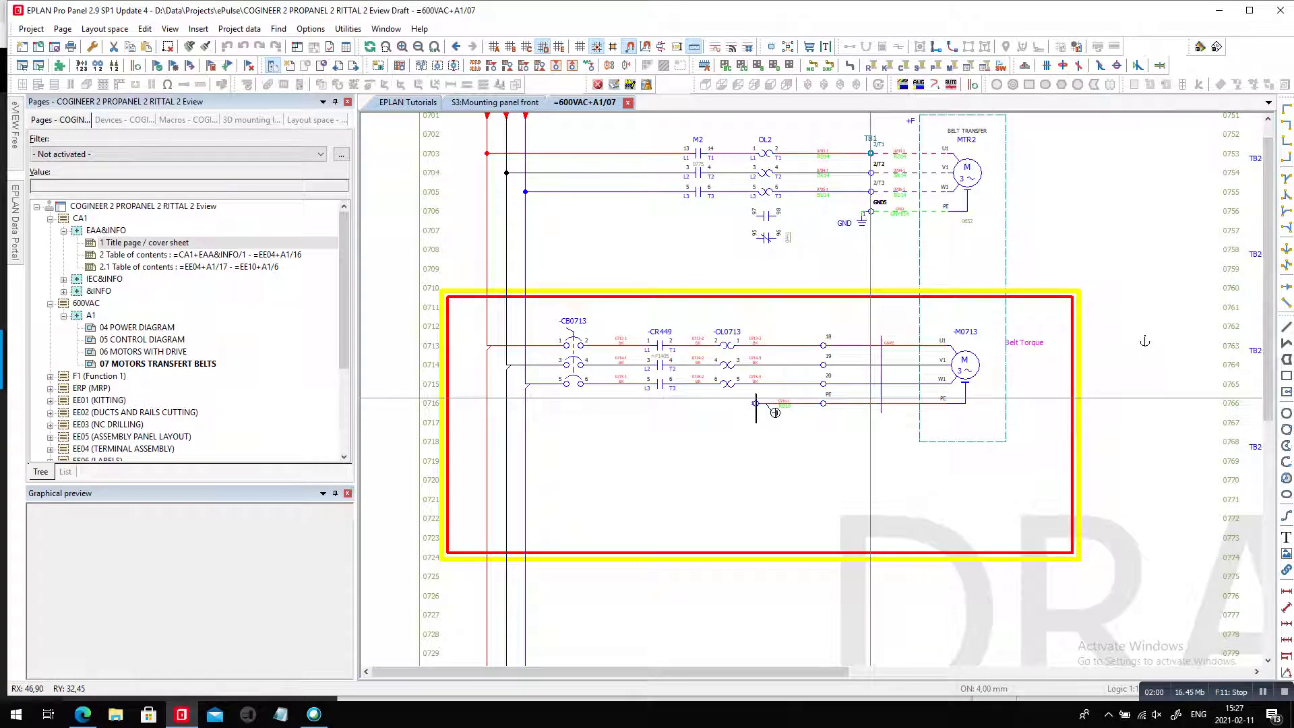
double_click(824, 345)
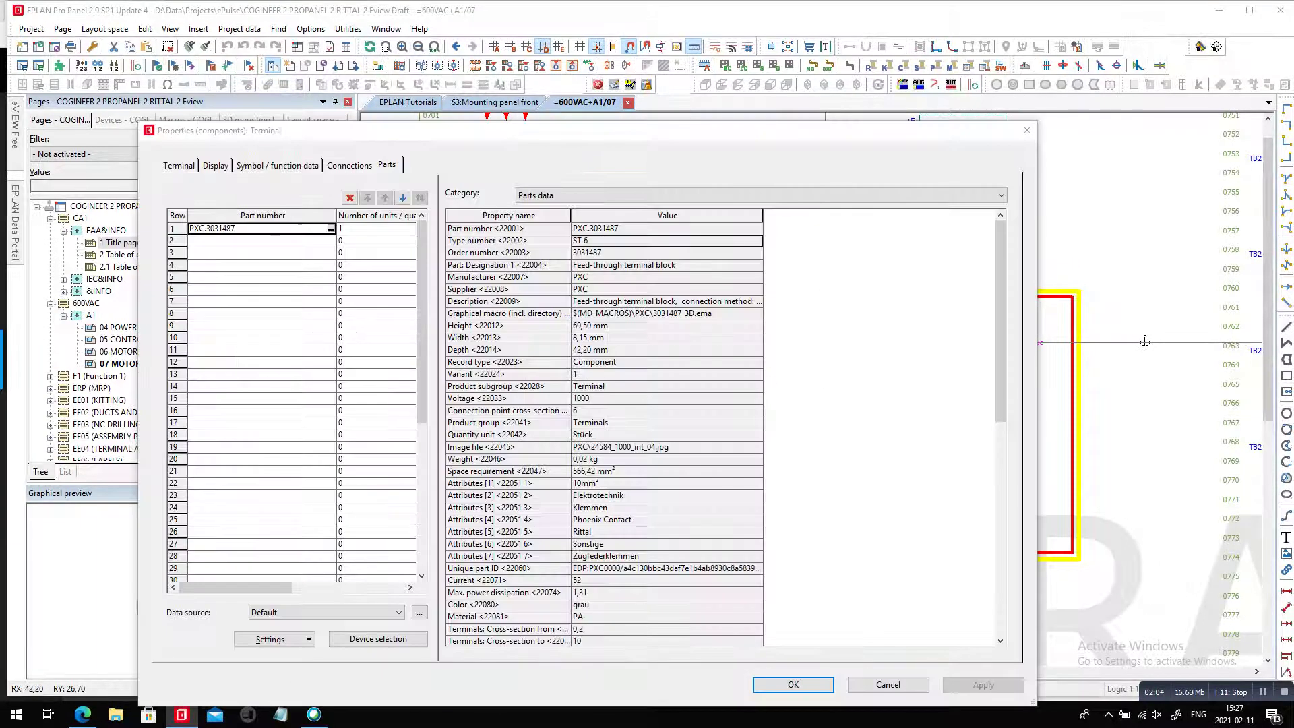
left_click(178, 165)
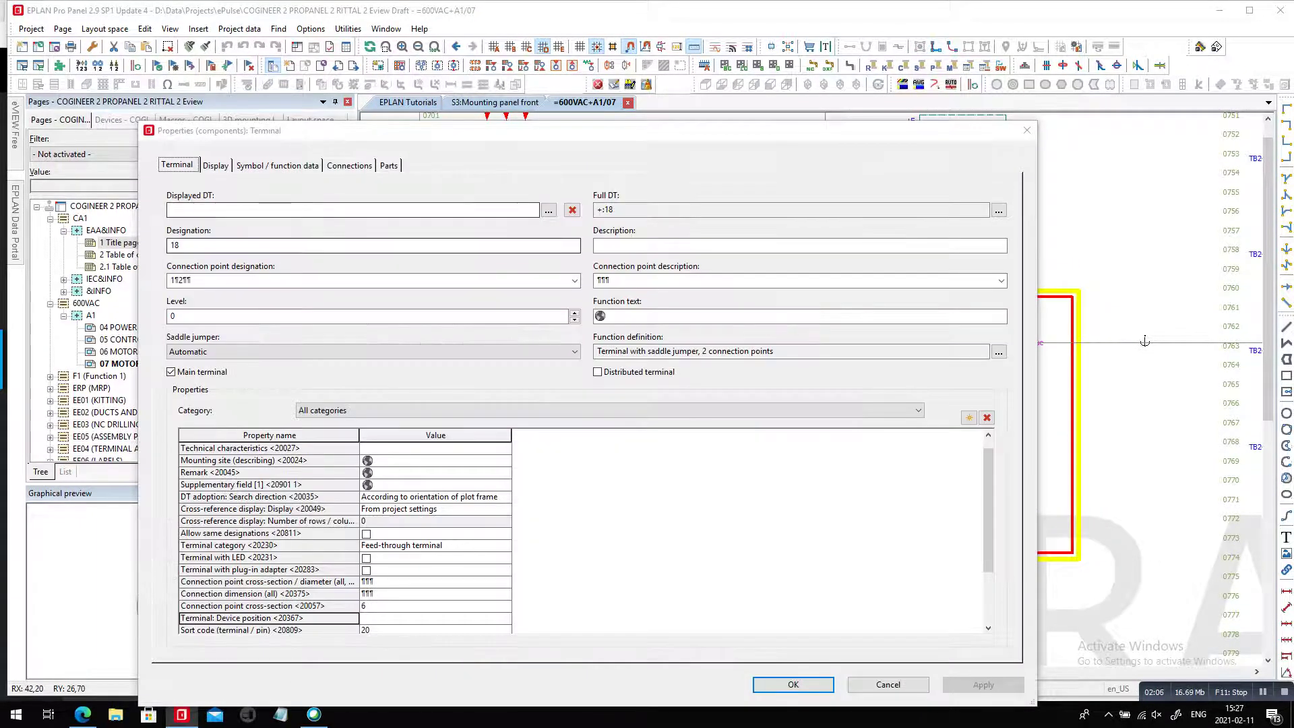
left_click(549, 211)
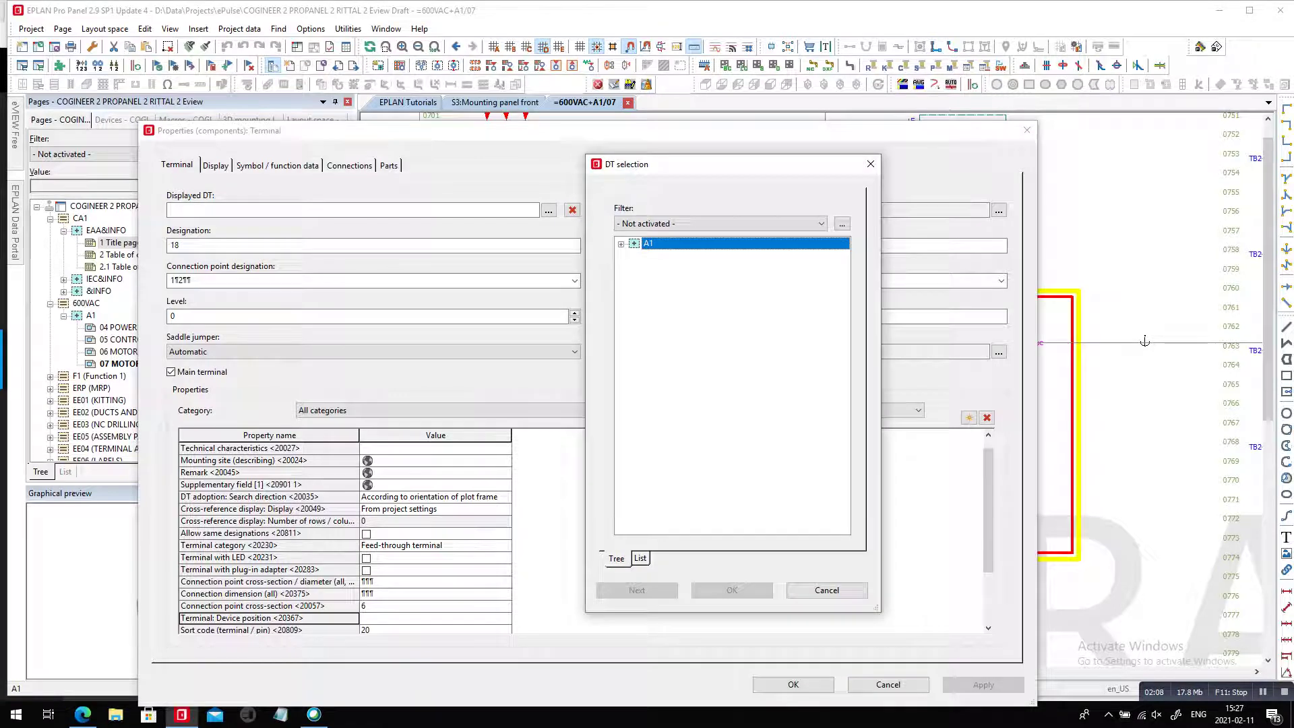
key("Right")
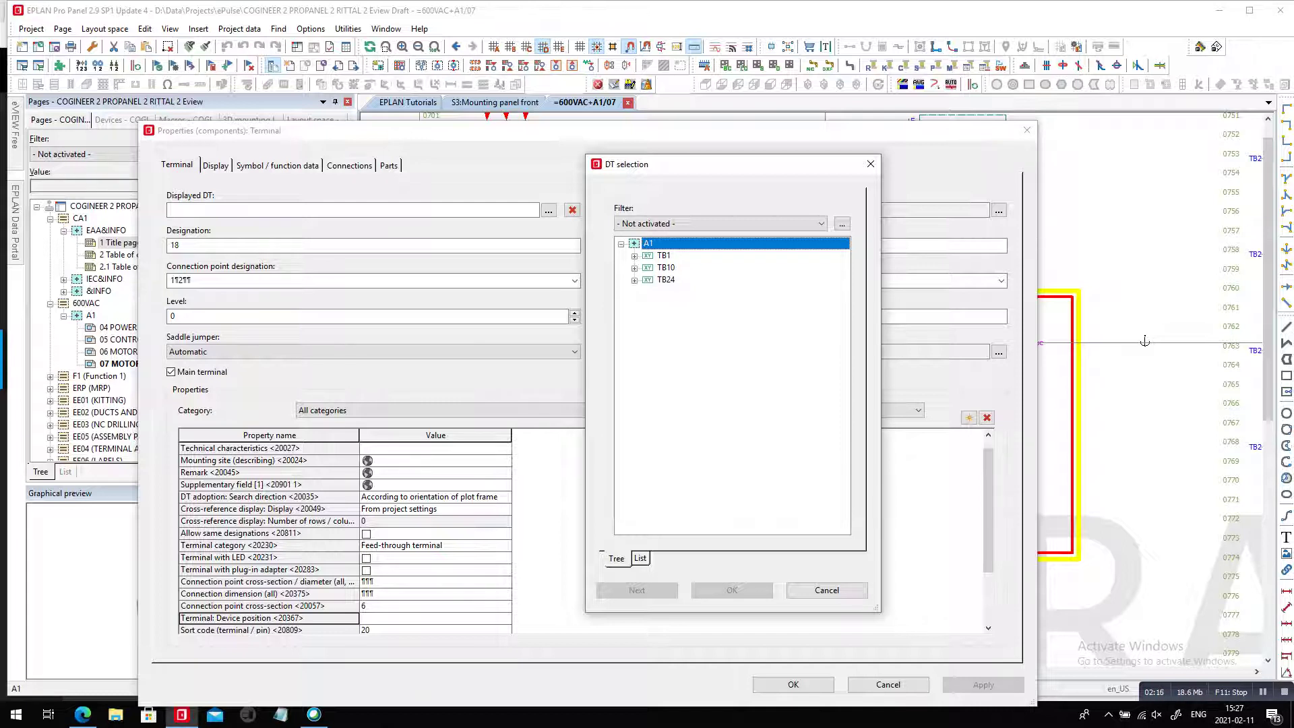
key("Down")
key("Return")
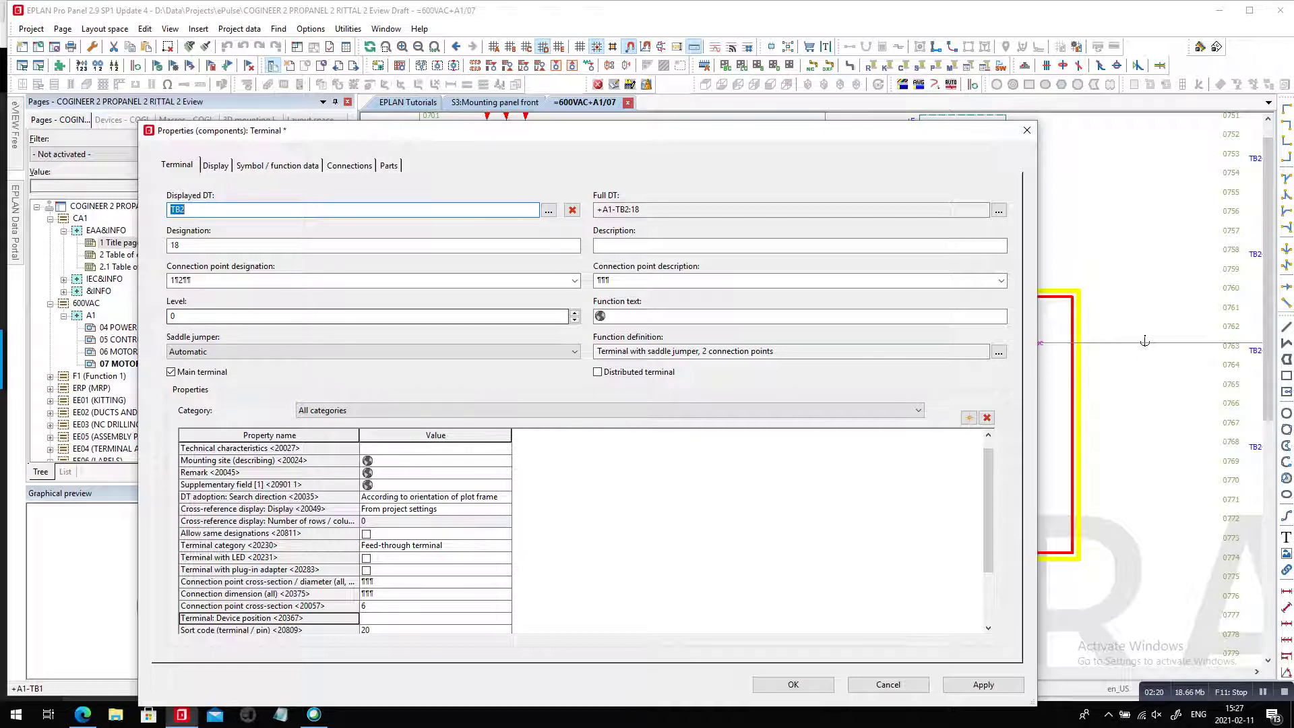
key("Return")
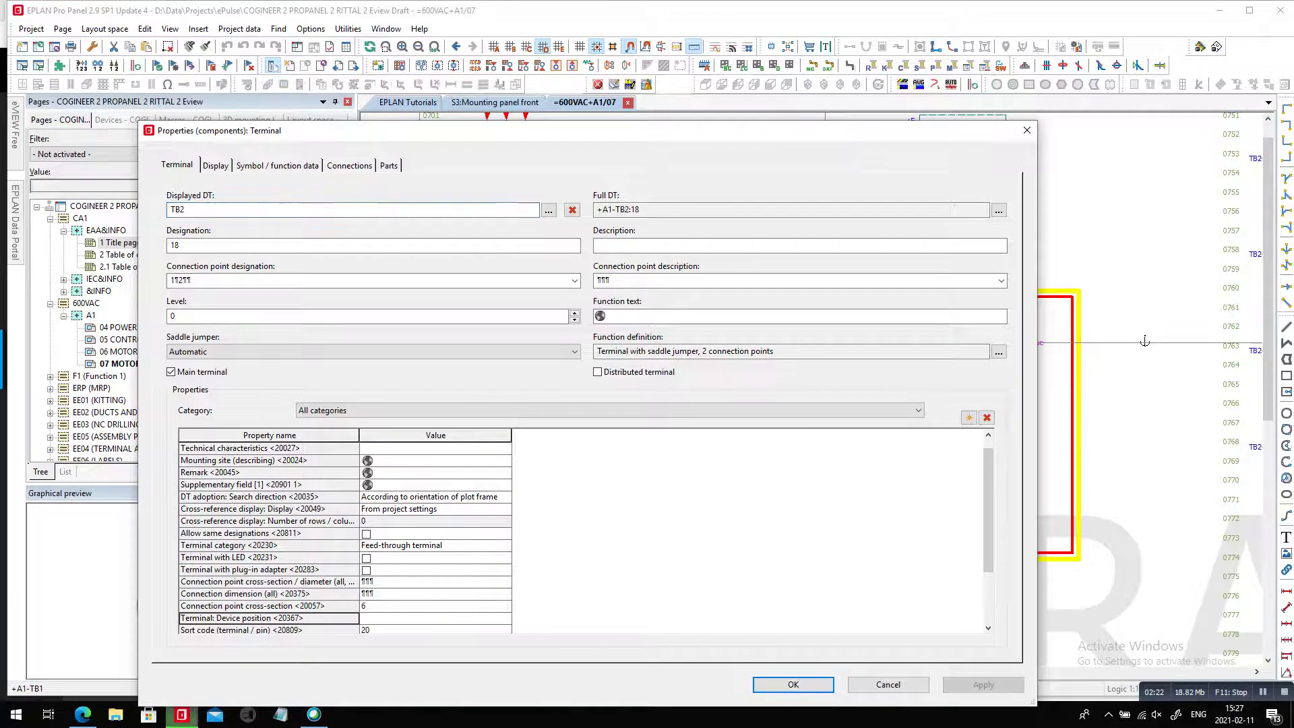
key("Return")
Number the TB2 terminals of the added motor circuit consecutively from 1 to 4
scroll(759, 422, "up", 2)
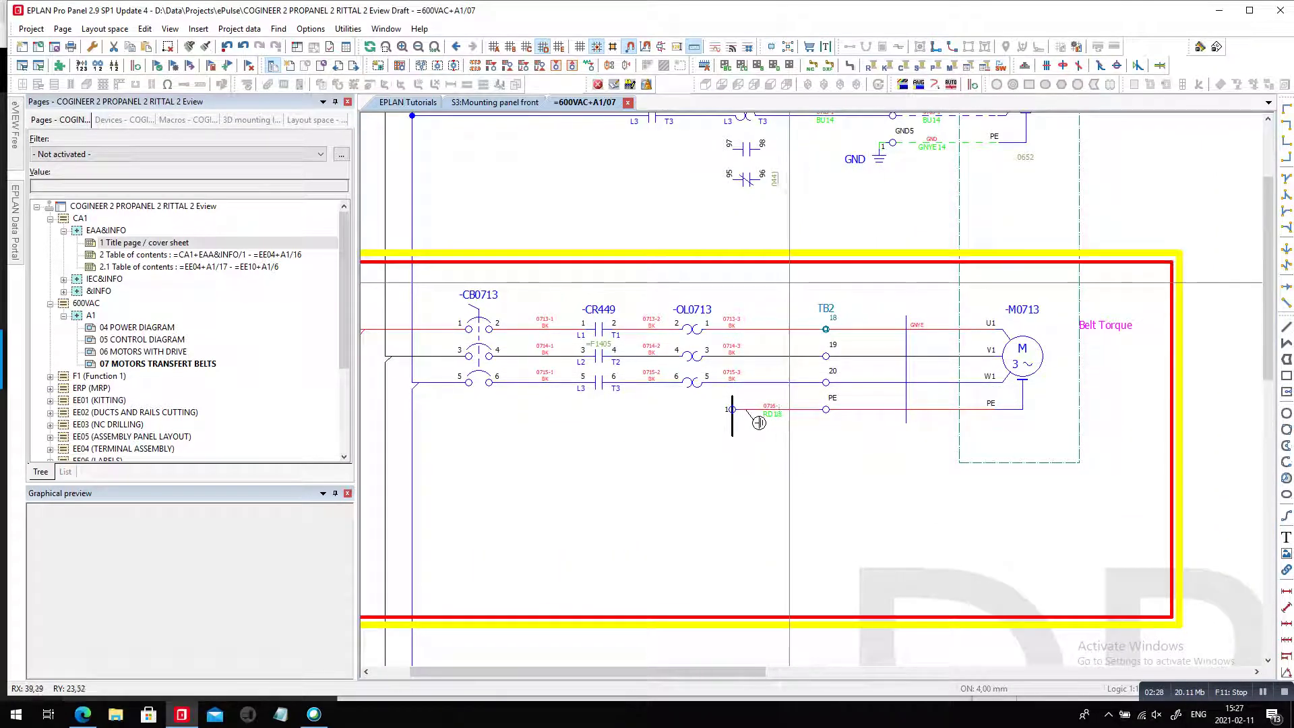
left_click(239, 29)
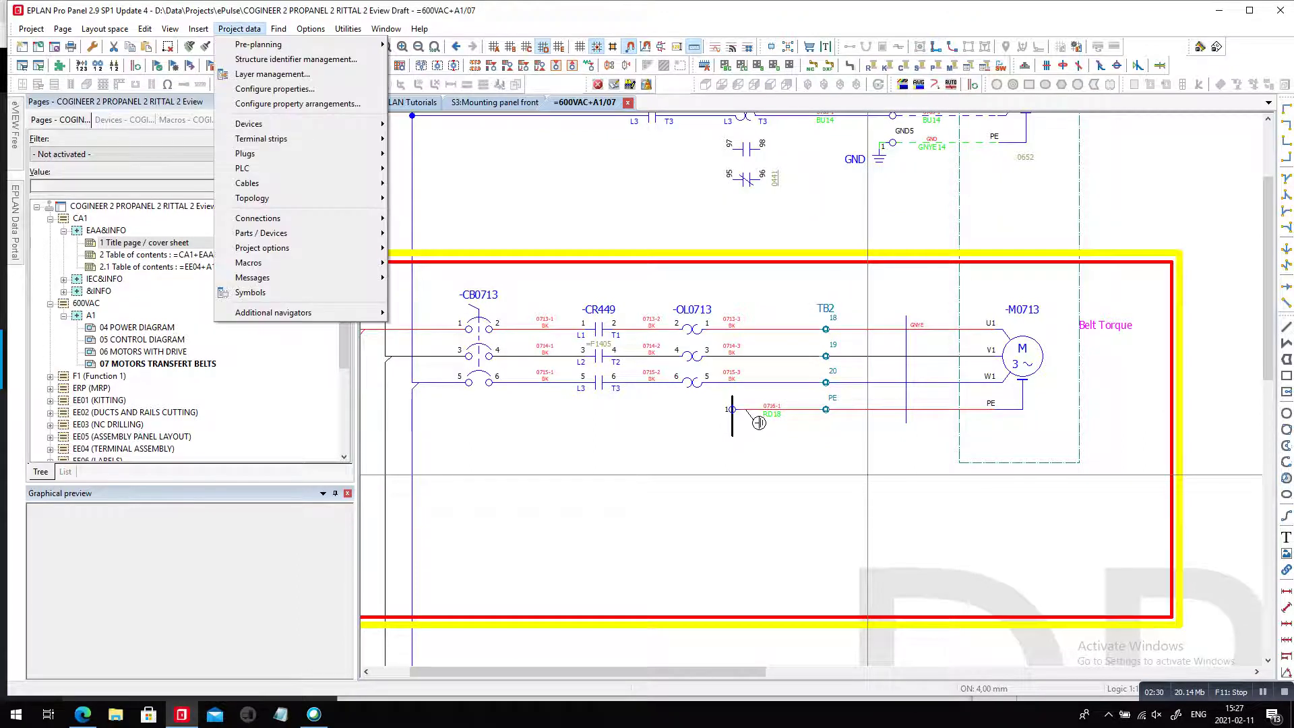
mouse_move(303, 138)
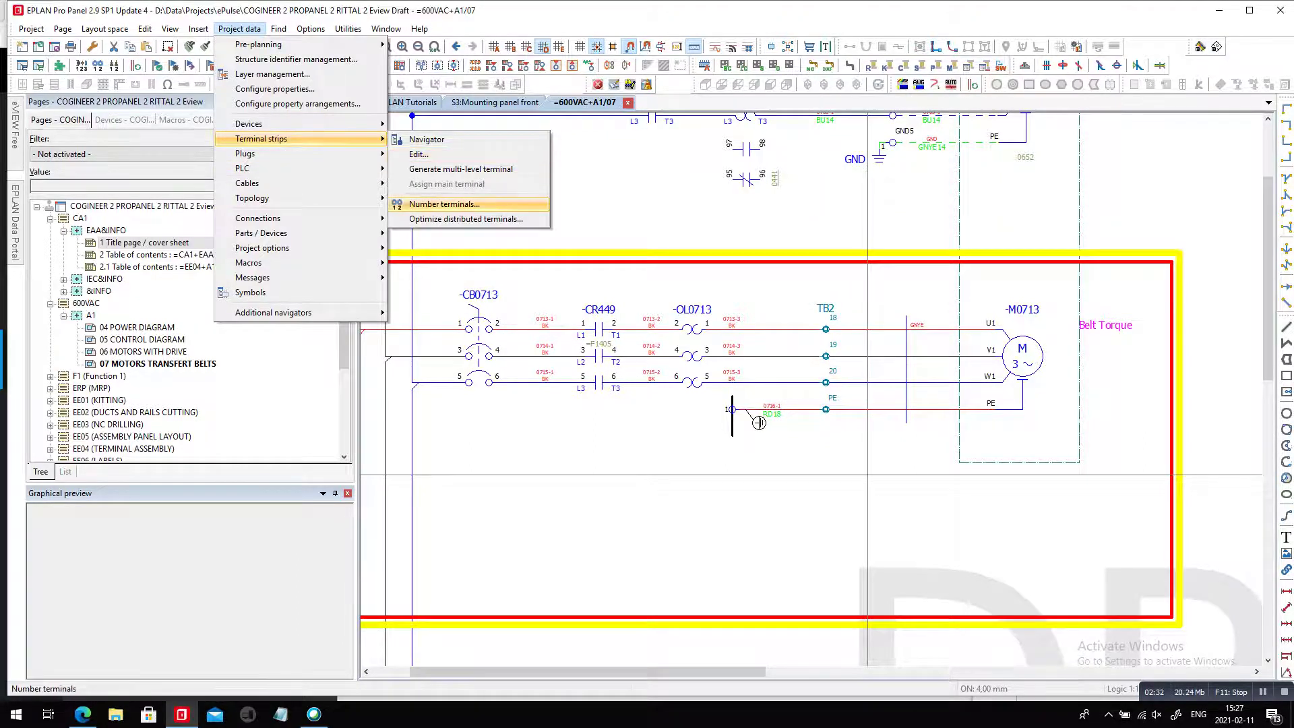
left_click(444, 204)
key("Return")
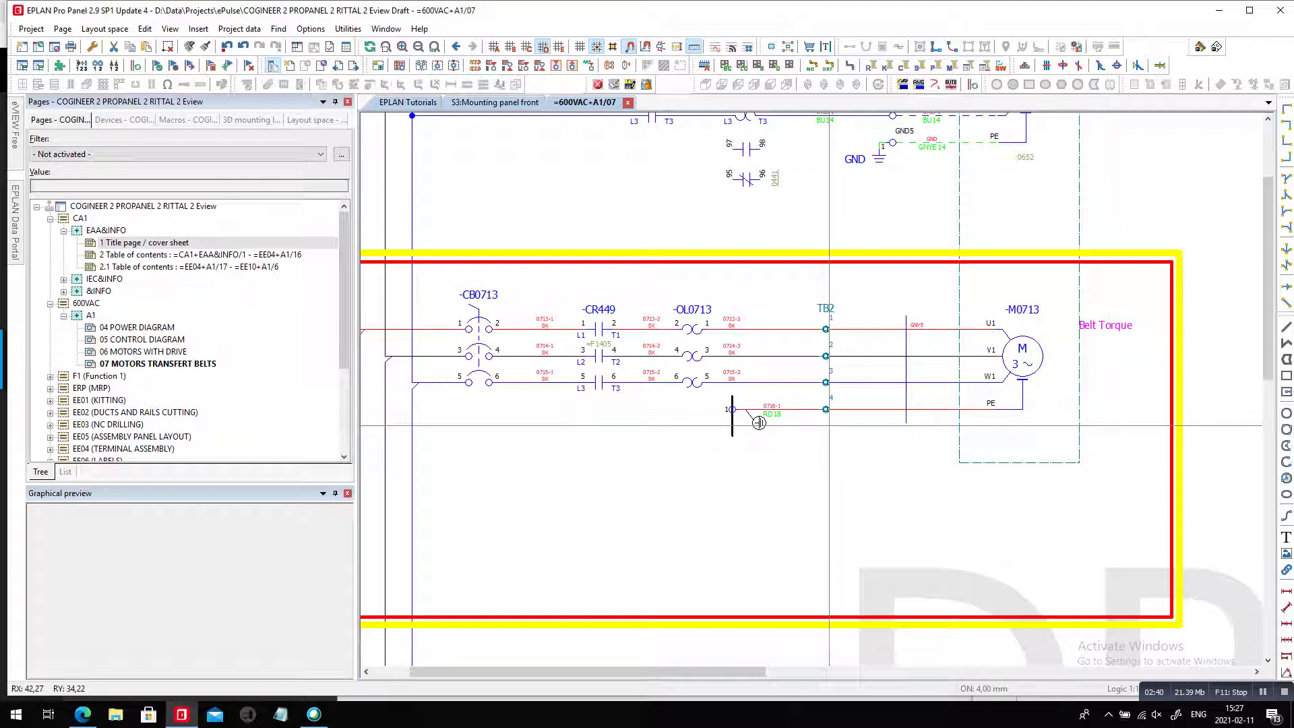
Check the terminals, targets and part numbers of strip TB2 in the terminal strip editor
left_click(240, 29)
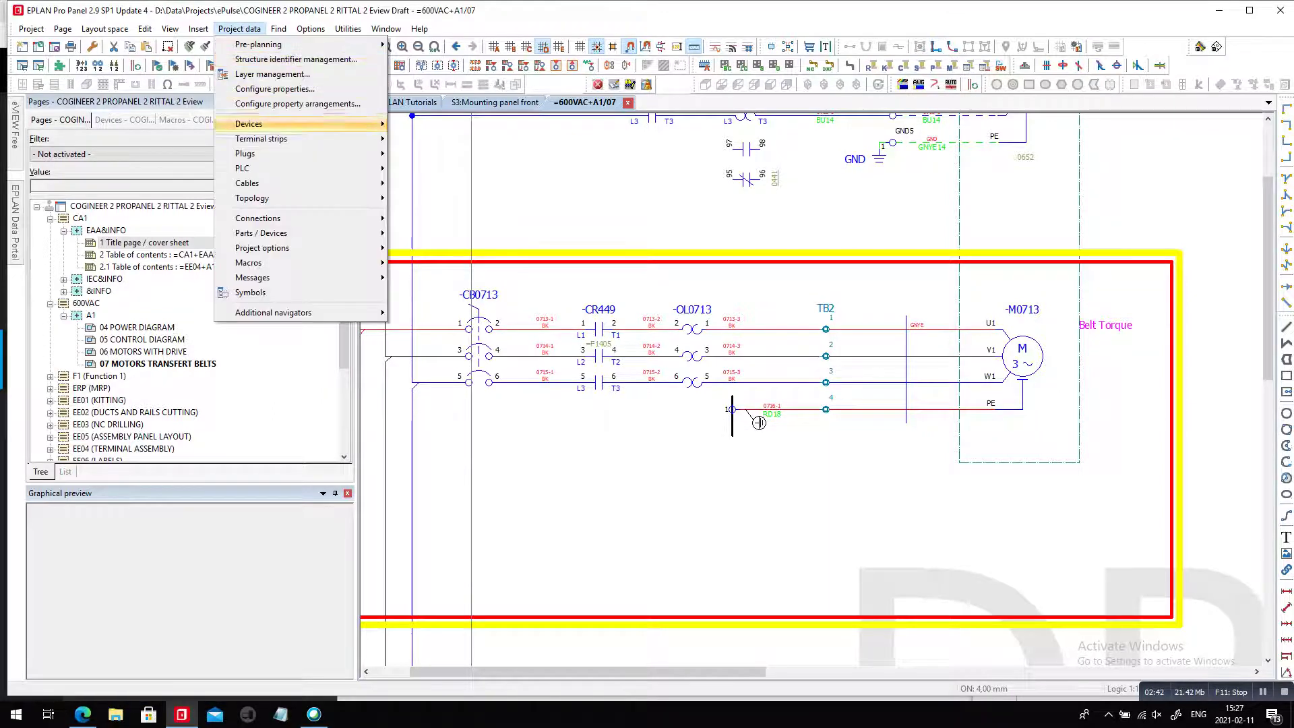
mouse_move(261, 138)
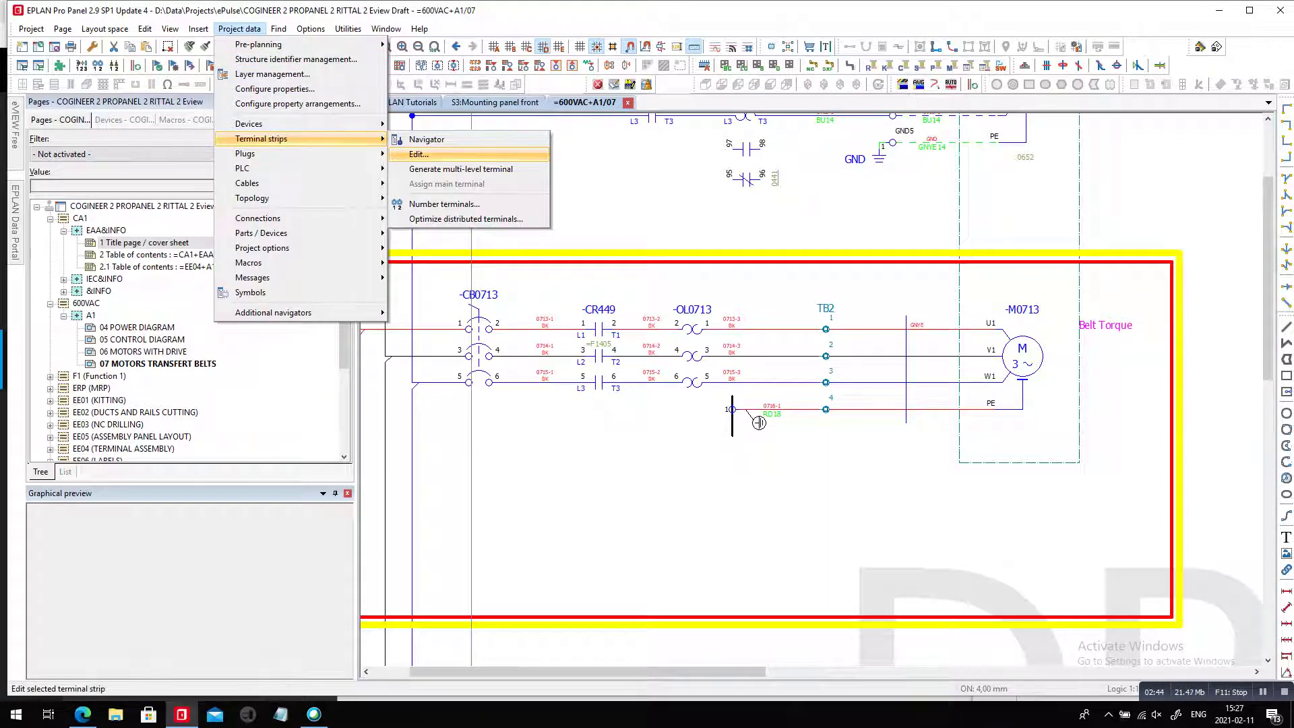
left_click(419, 154)
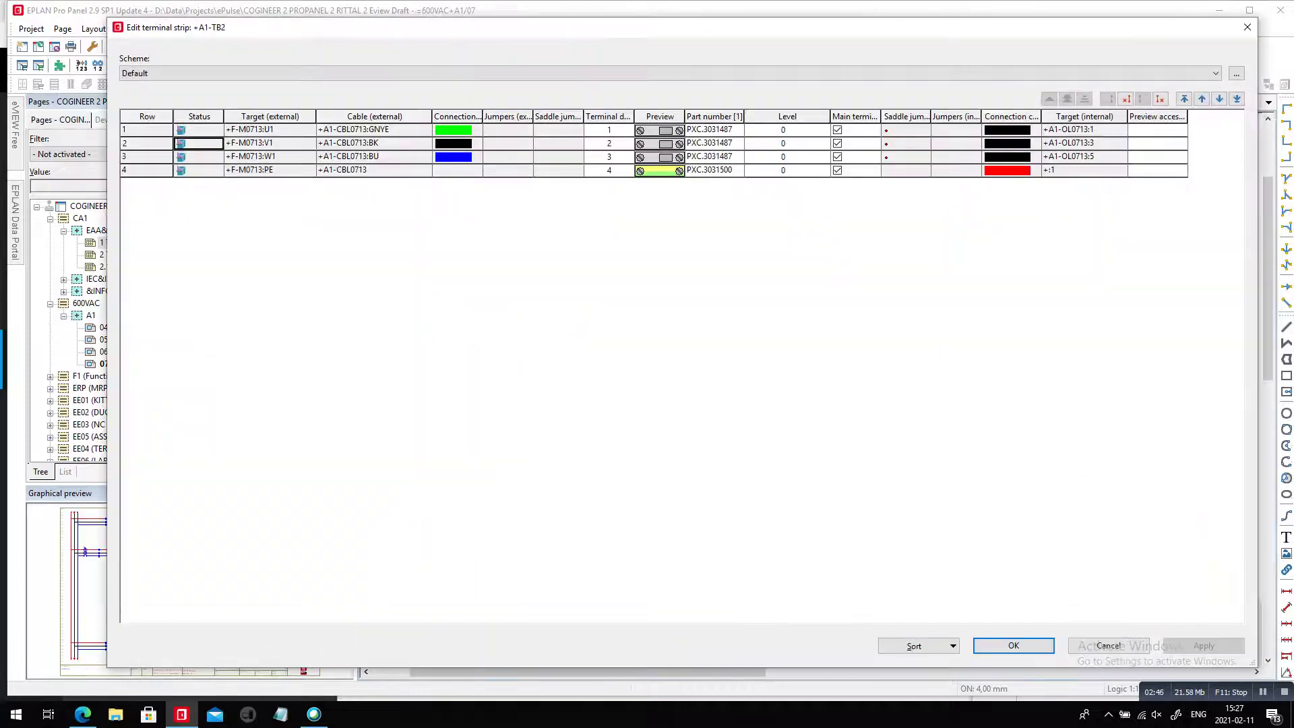
left_click(1014, 645)
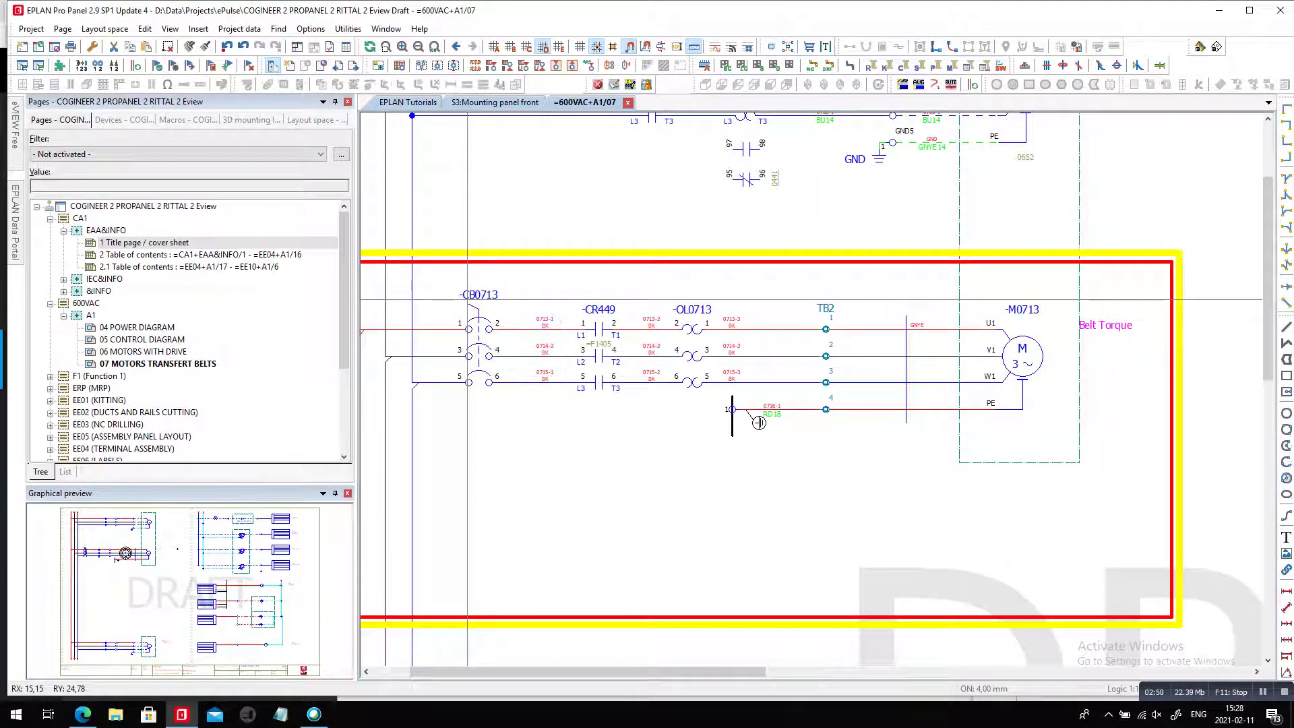
Export terminal strips TB1, TB2, TB10 and TB24 of the project to Phoenix Contact PROJECT complete with automatic re-import and finish the exchange
left_click(143, 205)
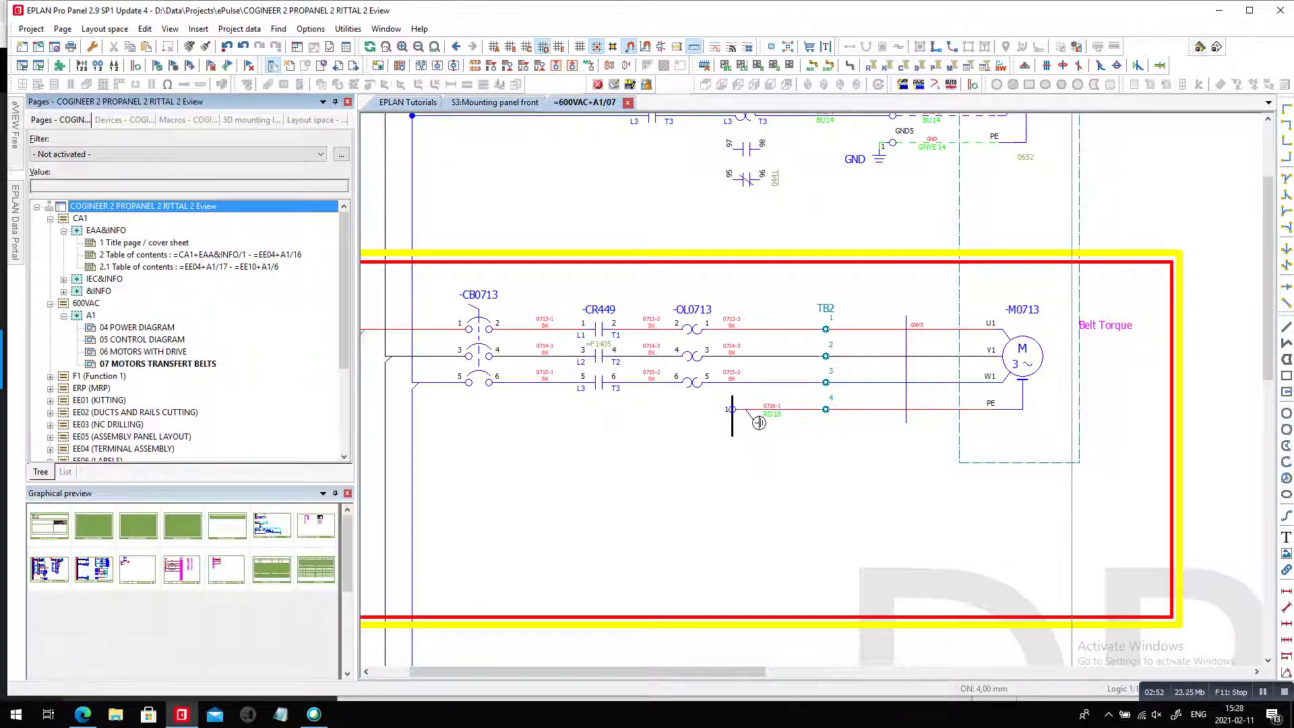
left_click(1201, 46)
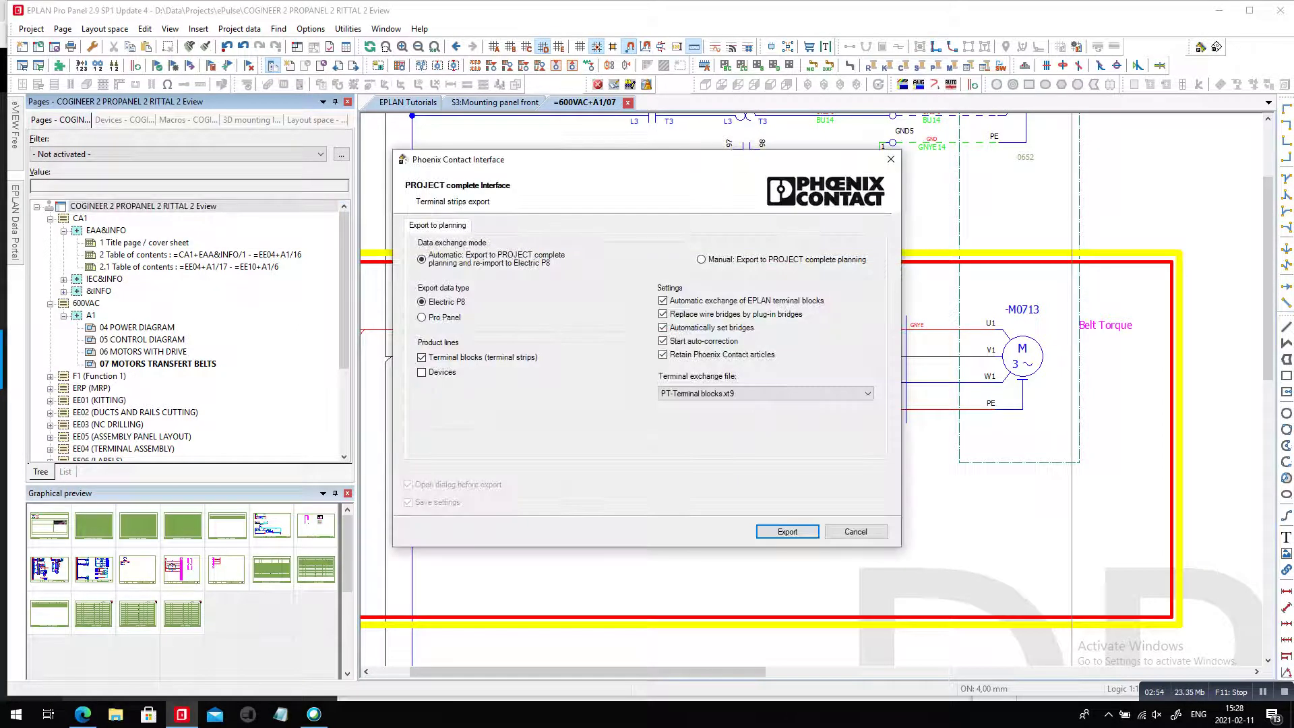
left_click(787, 532)
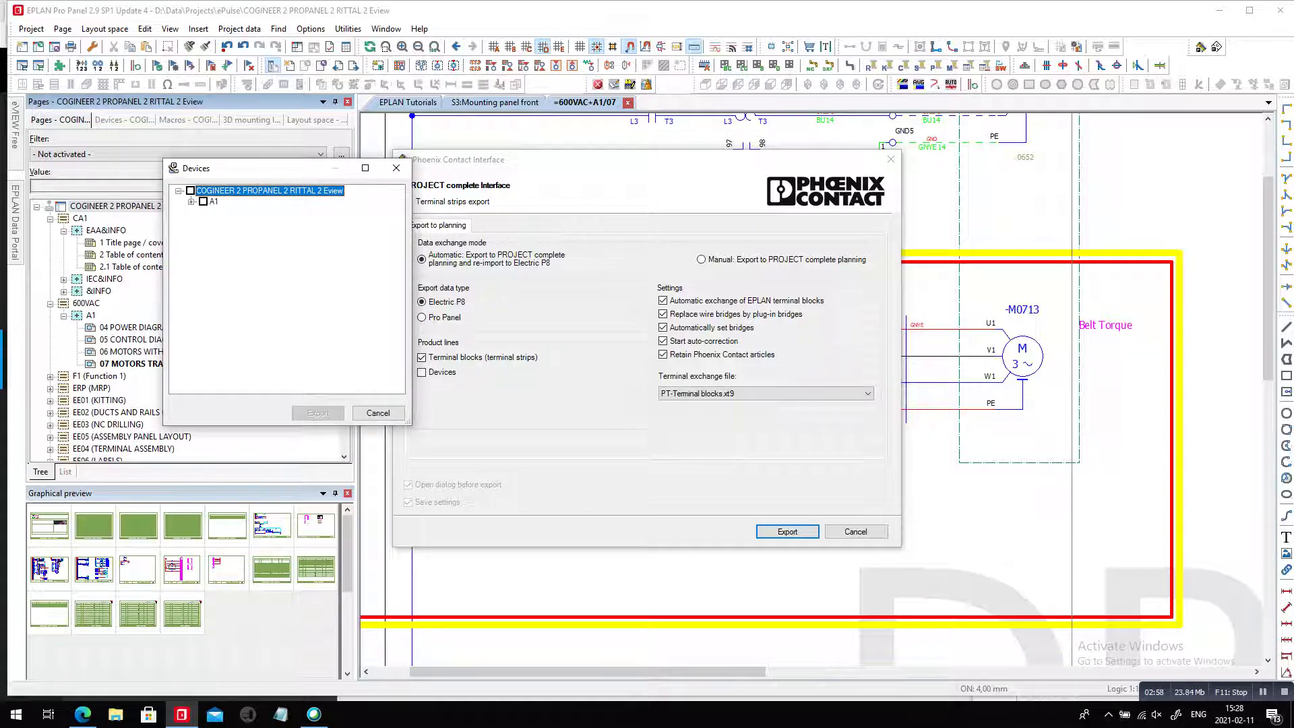
left_click(192, 202)
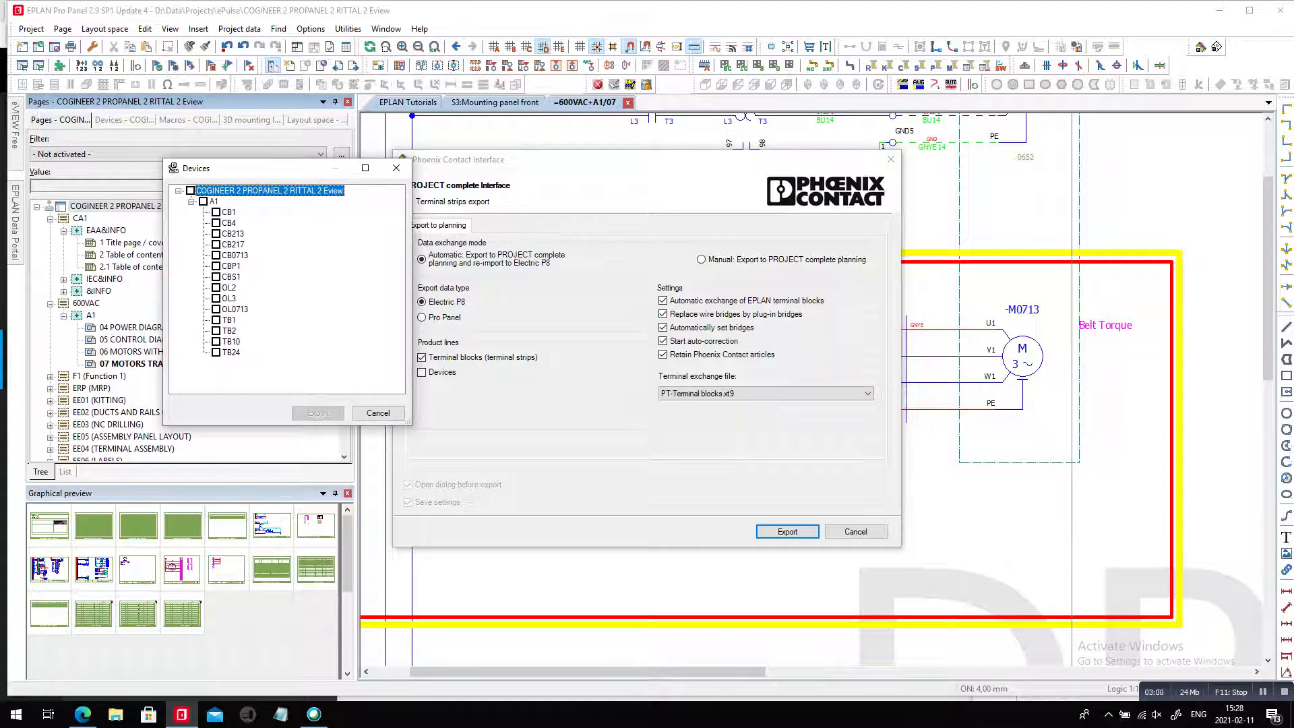
left_click(215, 331)
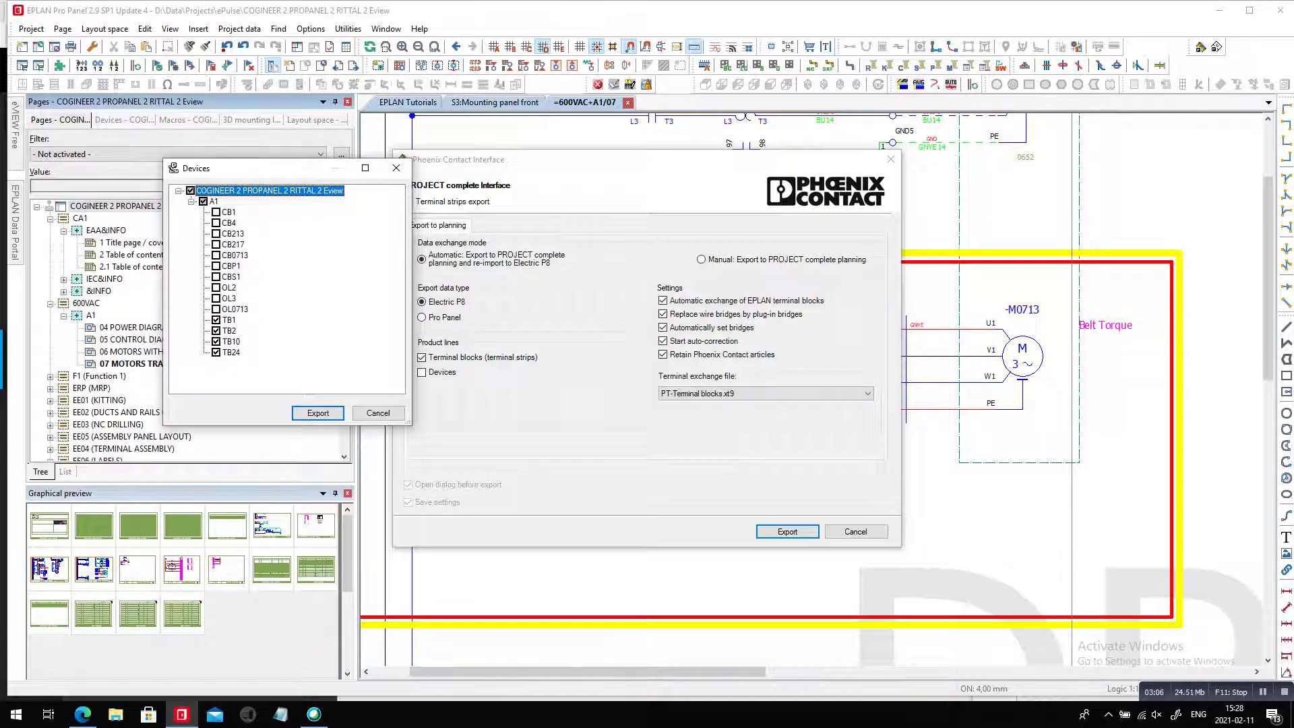
left_click(317, 413)
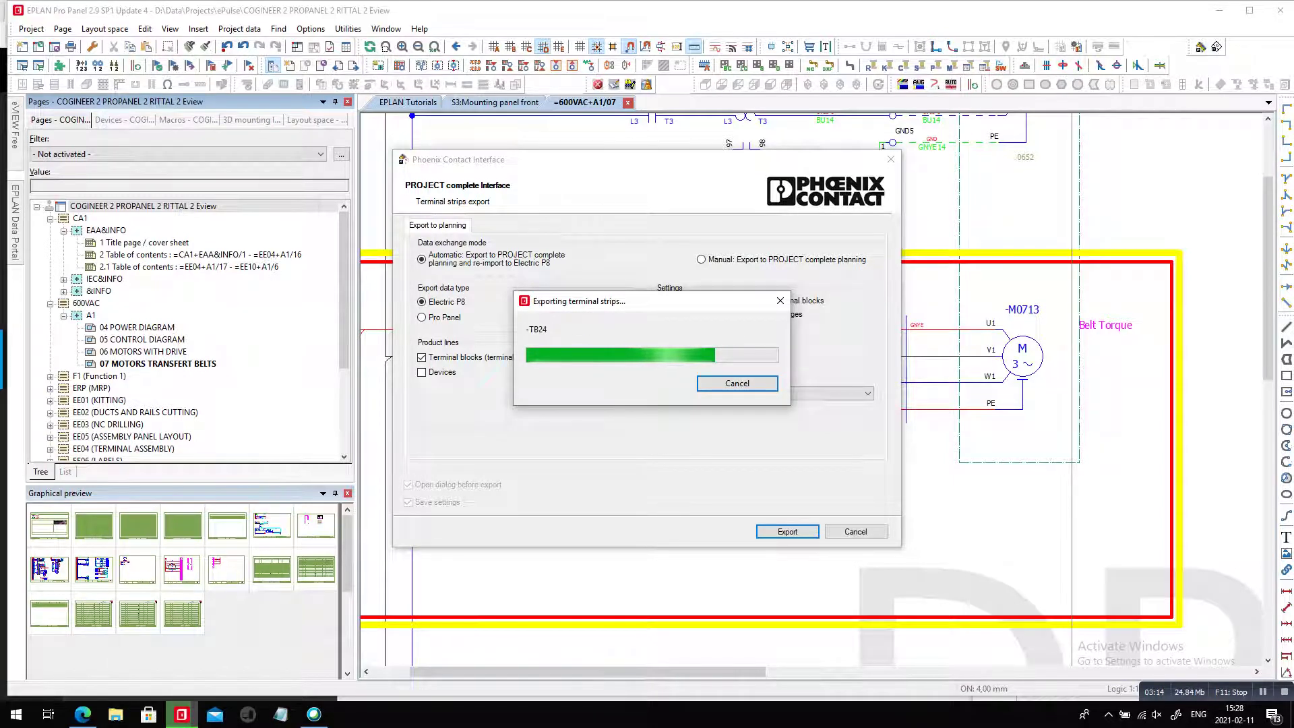
key("alt+Tab")
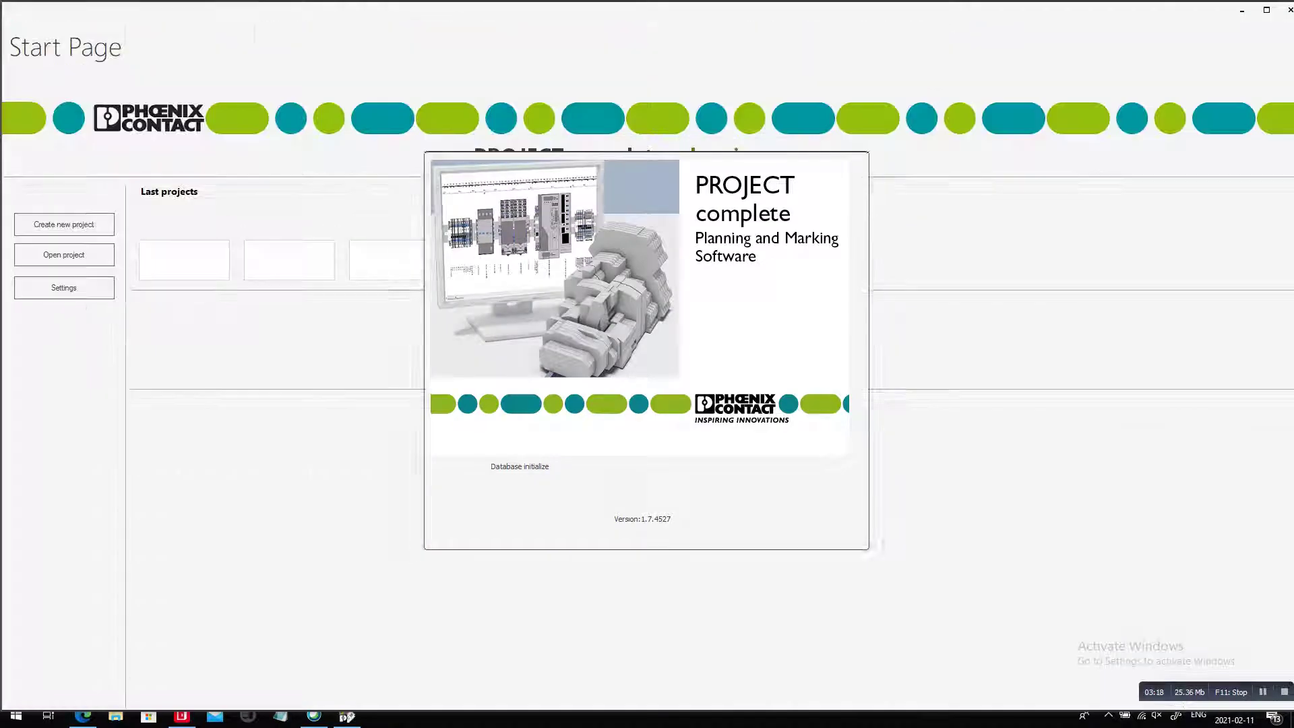
key("alt+Tab")
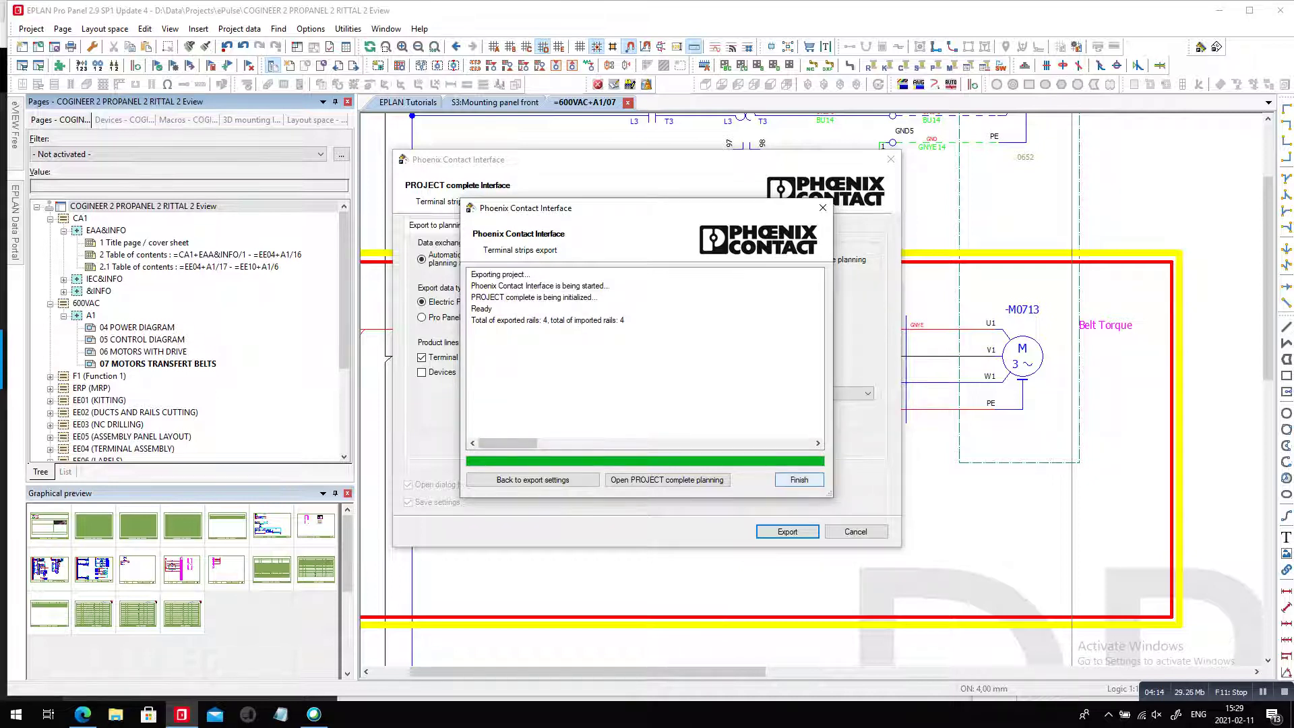
left_click(799, 480)
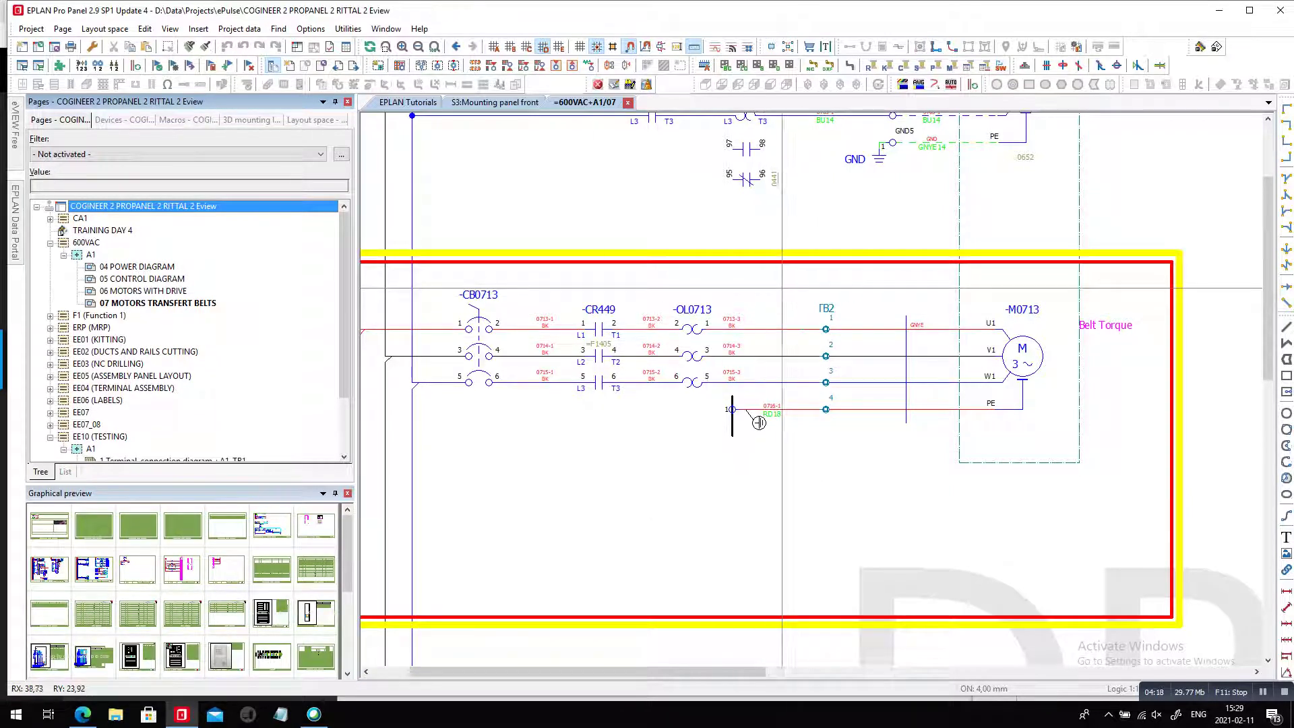
Examine the accessory parts on strip TB2 in the terminal strip editor after the PROJECT complete exchange
left_click_drag(803, 284, 849, 422)
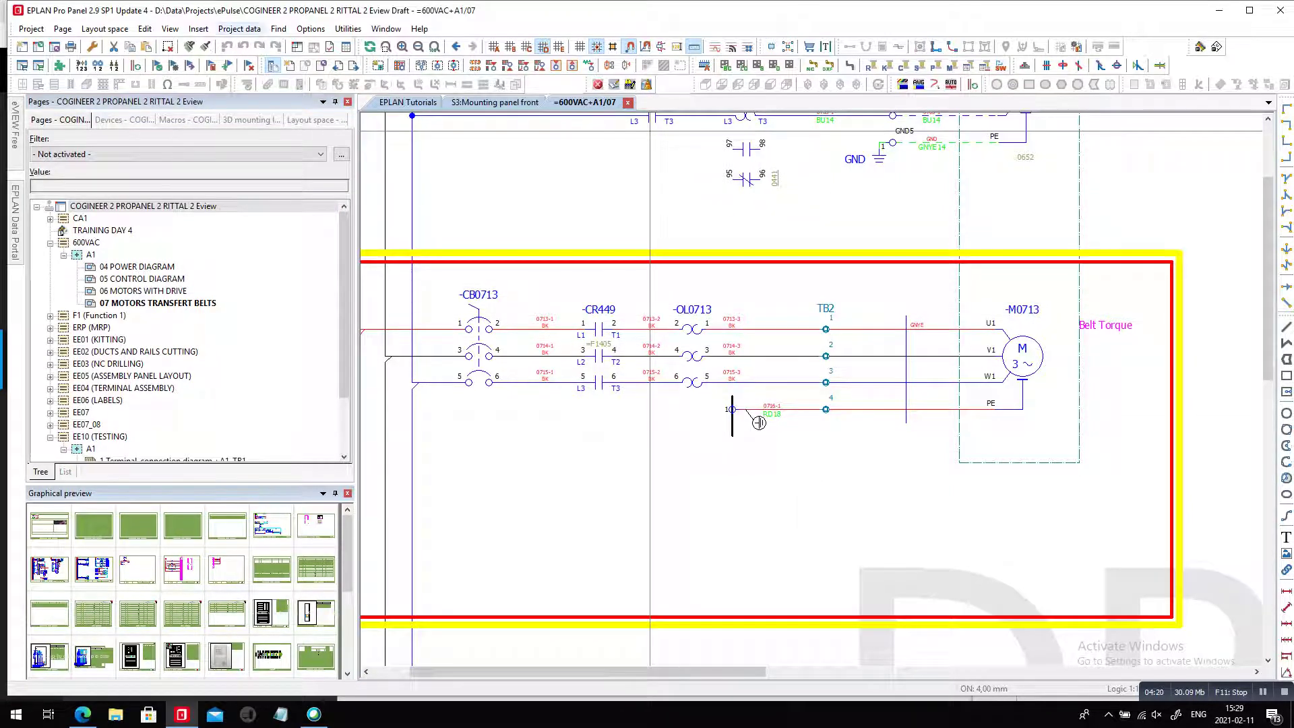
left_click(239, 29)
mouse_move(298, 139)
left_click(422, 154)
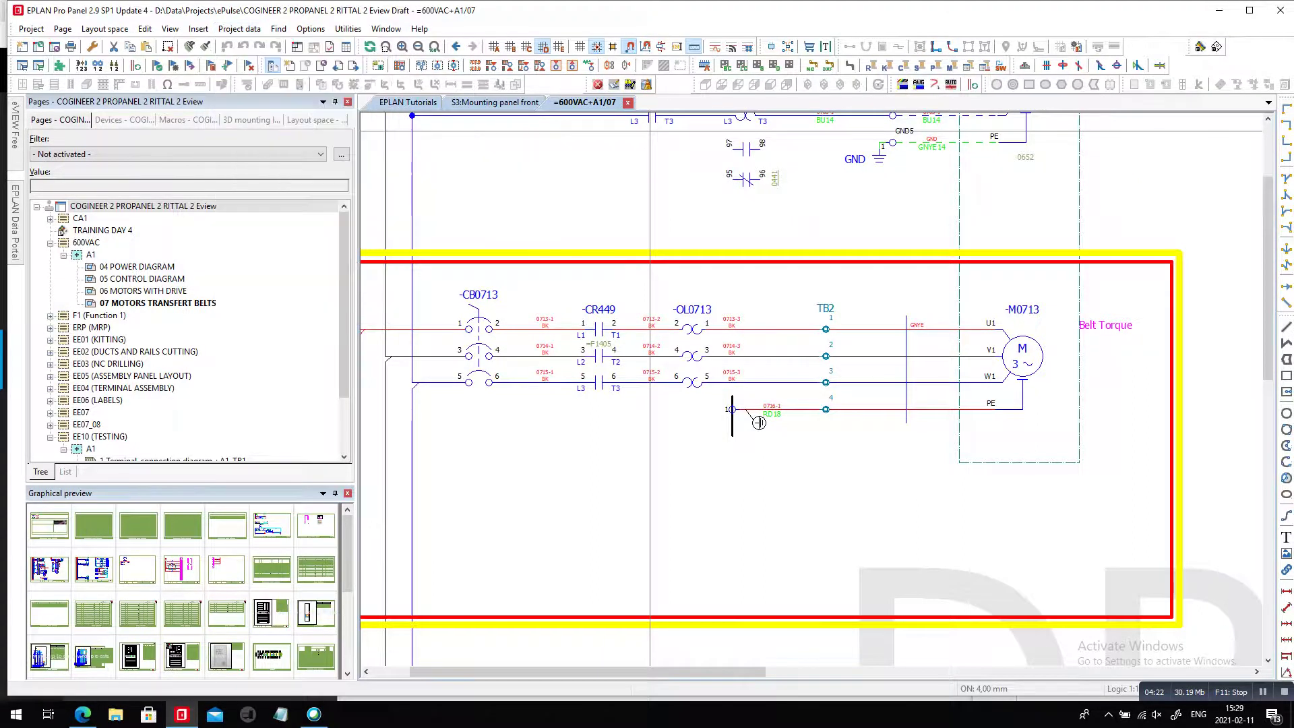
left_click(609, 130)
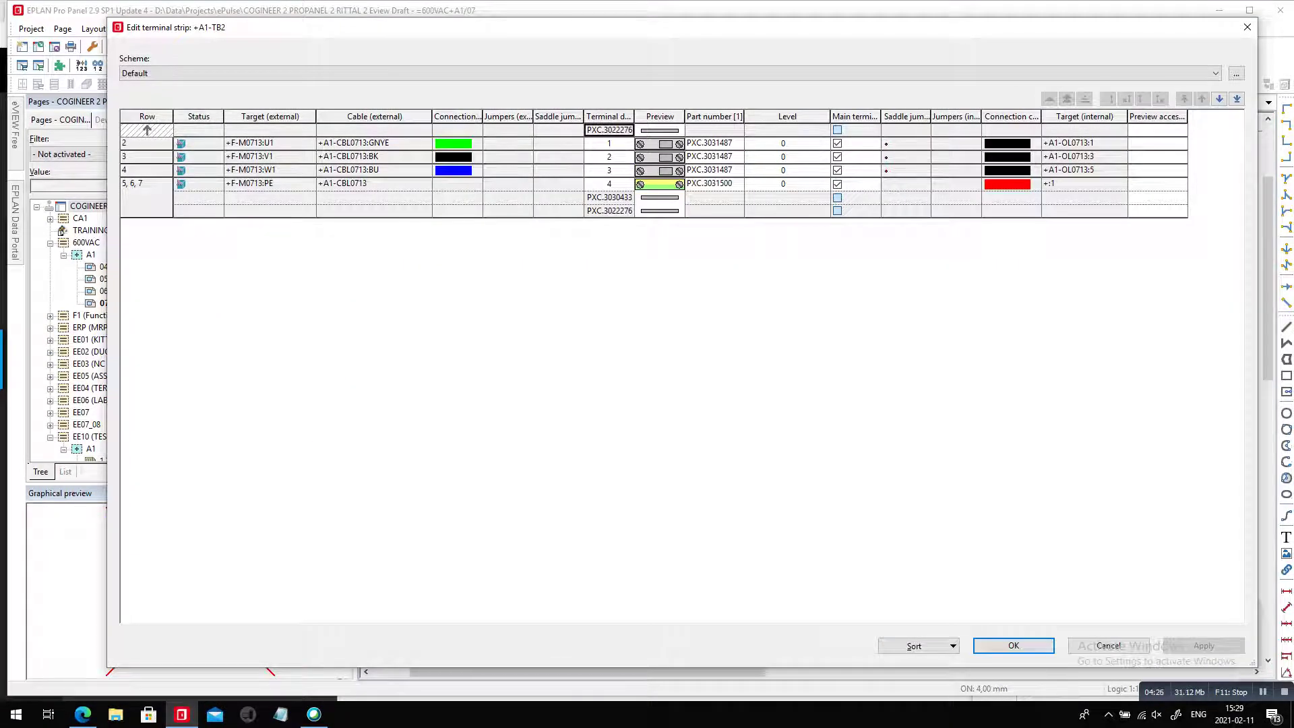
left_click_drag(607, 28, 712, 33)
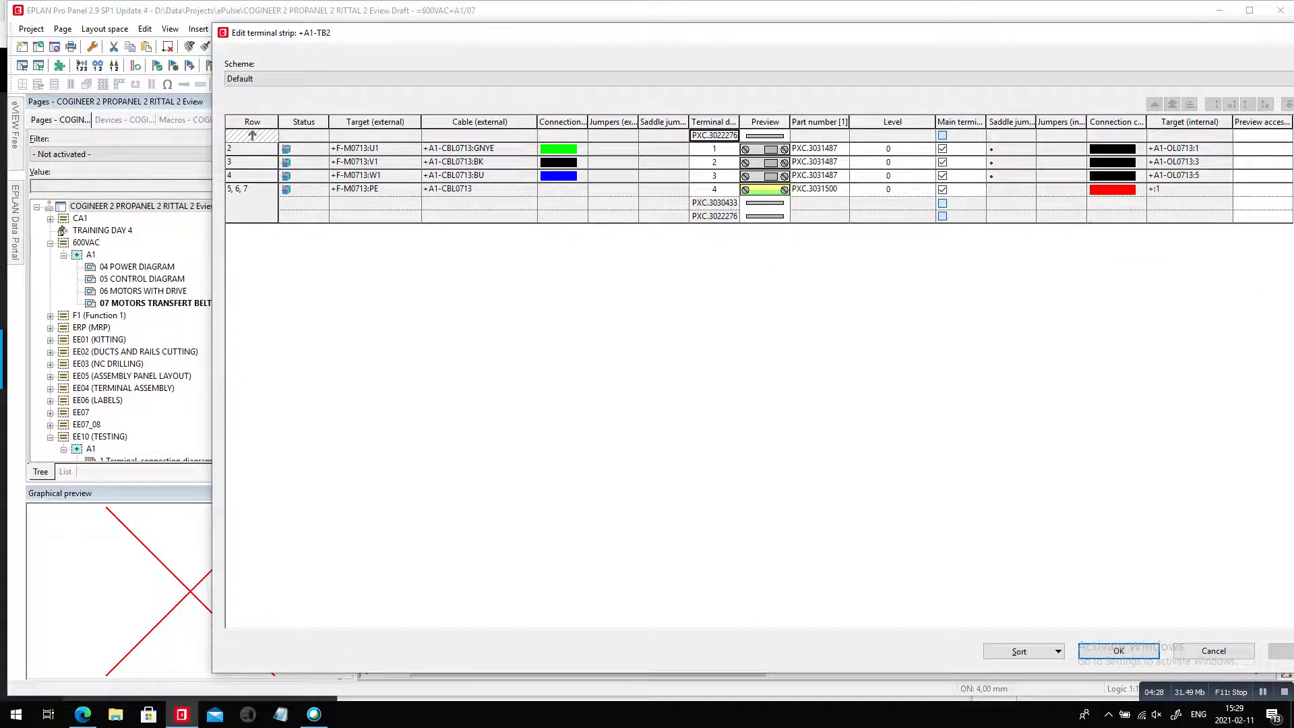
left_click(719, 204)
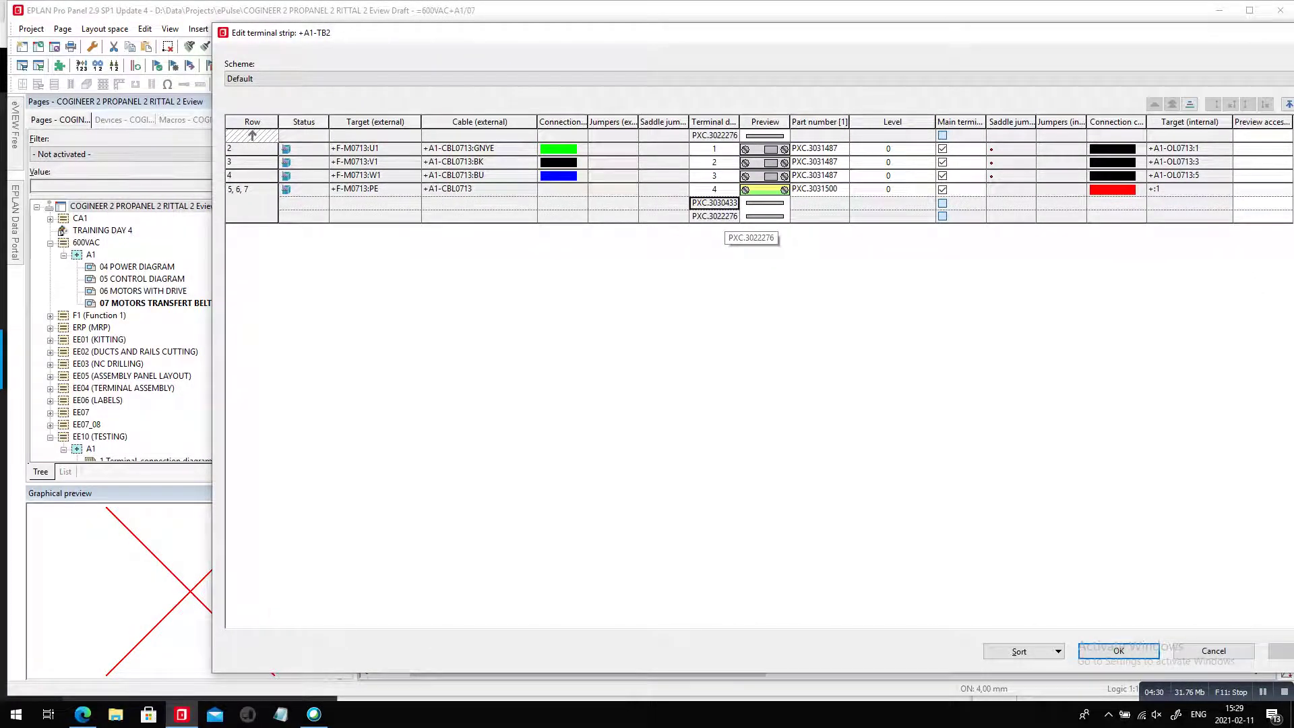
left_click(1119, 650)
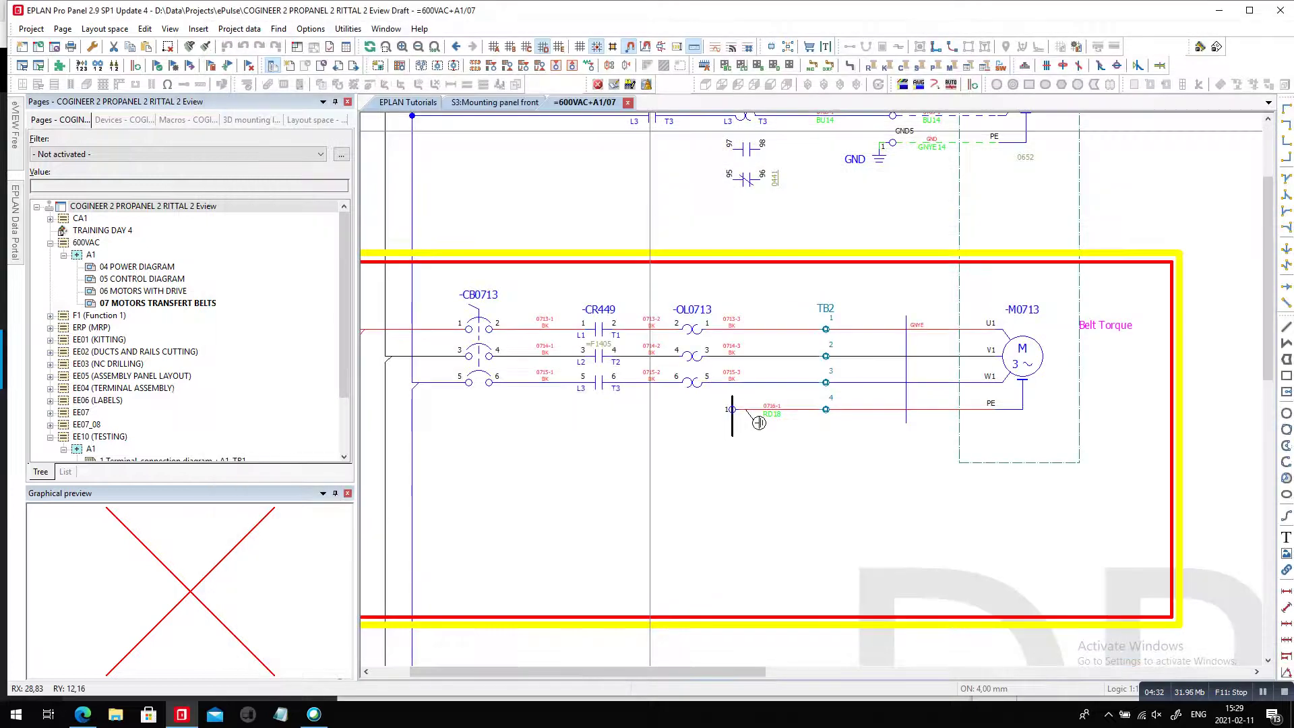
Review the parts data of the end cover PXC.3030433 and end clamp PXC.3022276 assigned to PE terminal 4 of TB2
double_click(759, 423)
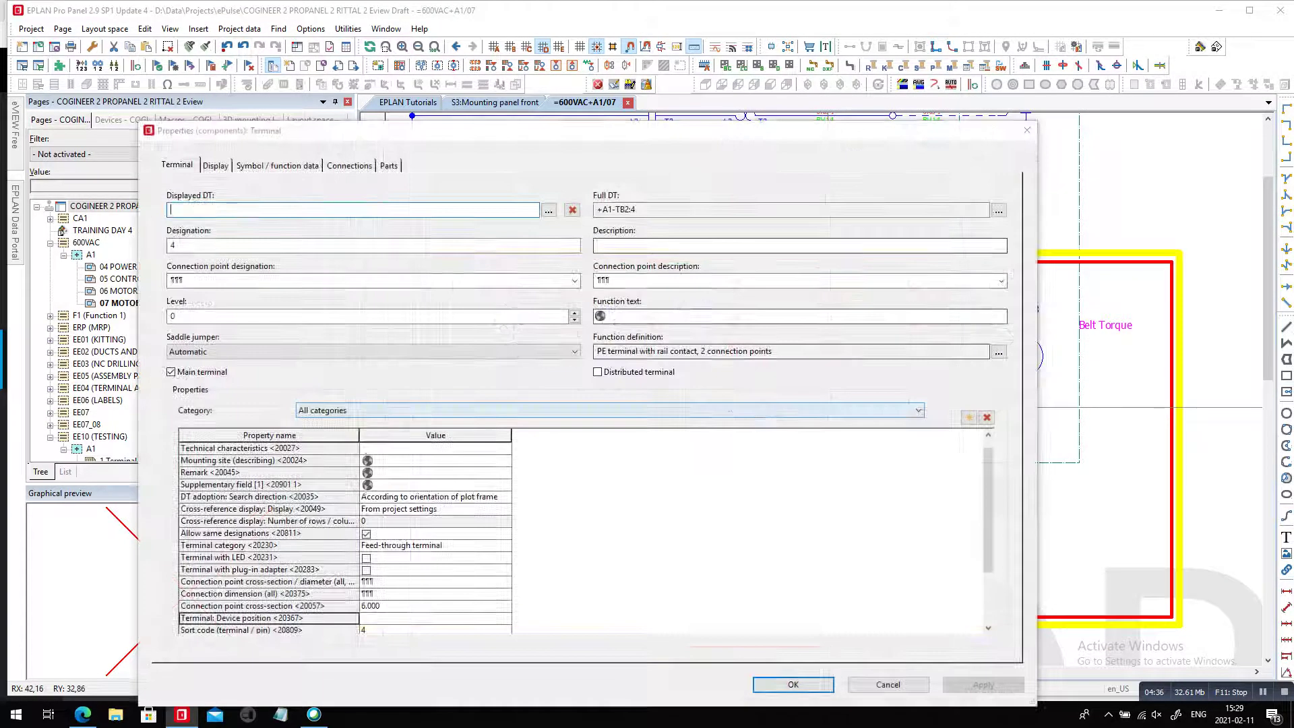
left_click_drag(512, 130, 695, 101)
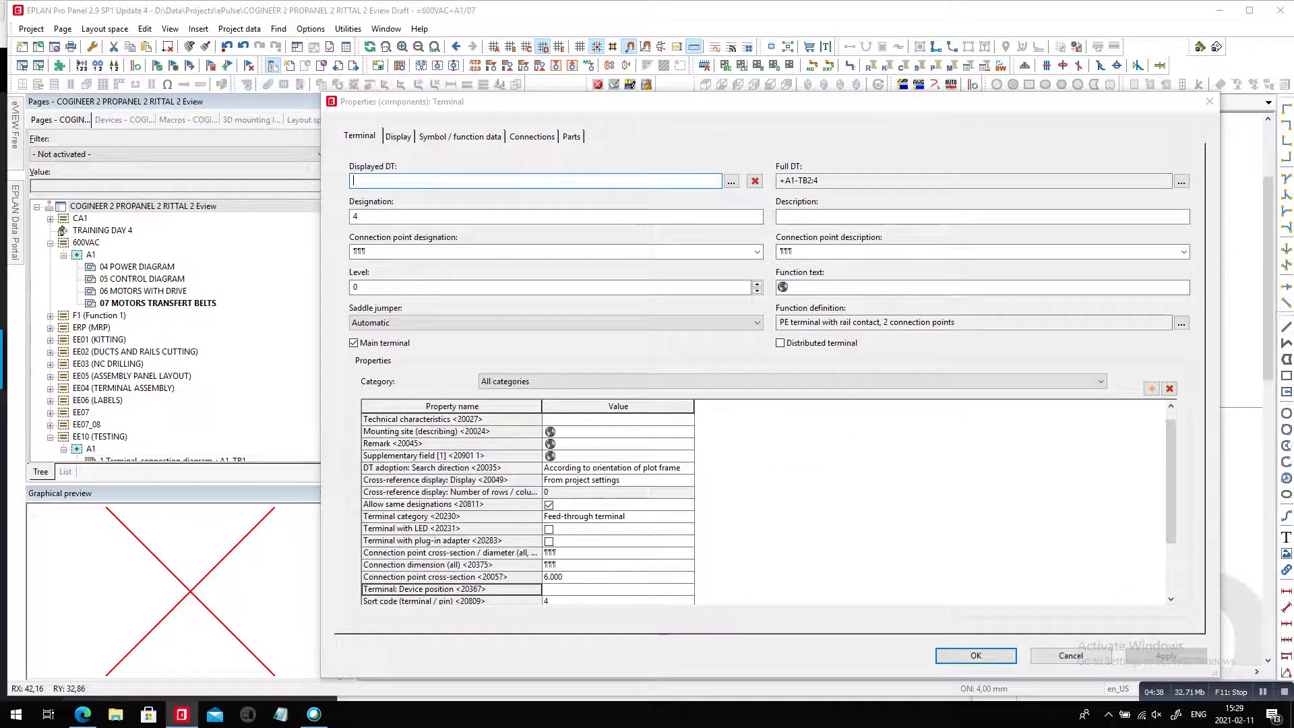
left_click(570, 136)
left_click(462, 212)
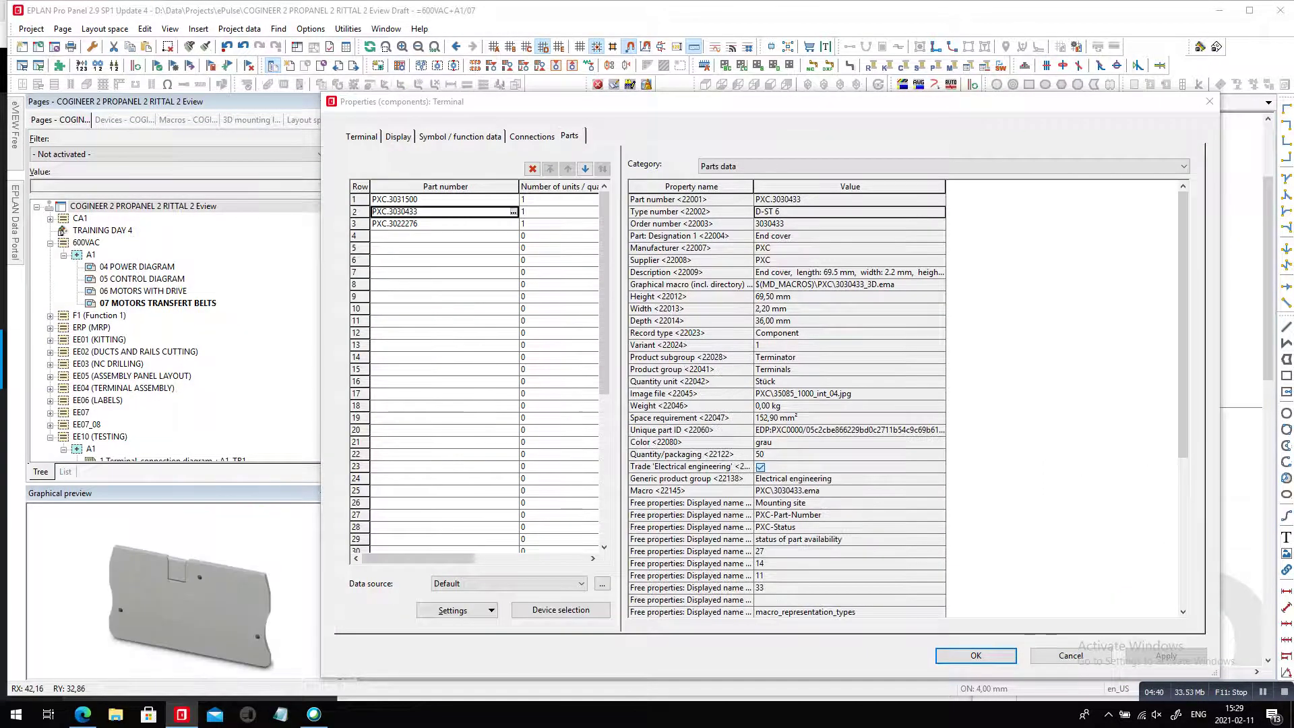
left_click(455, 224)
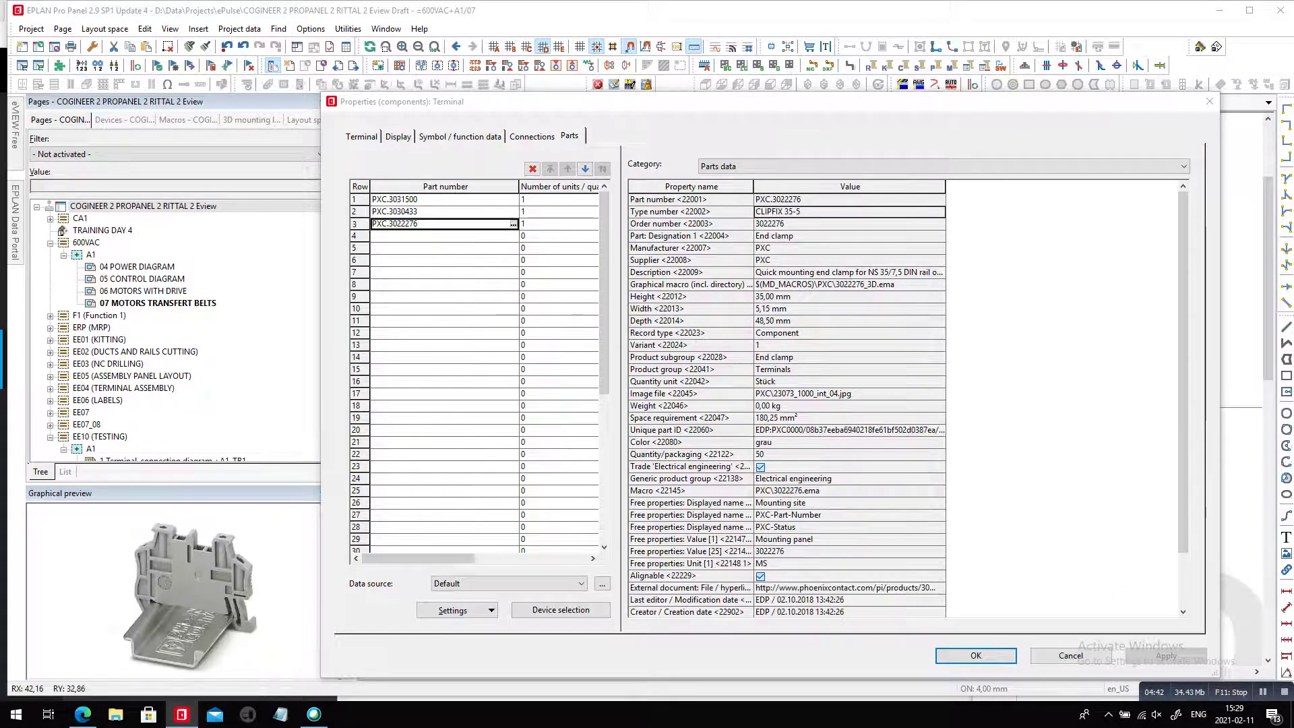
left_click(976, 656)
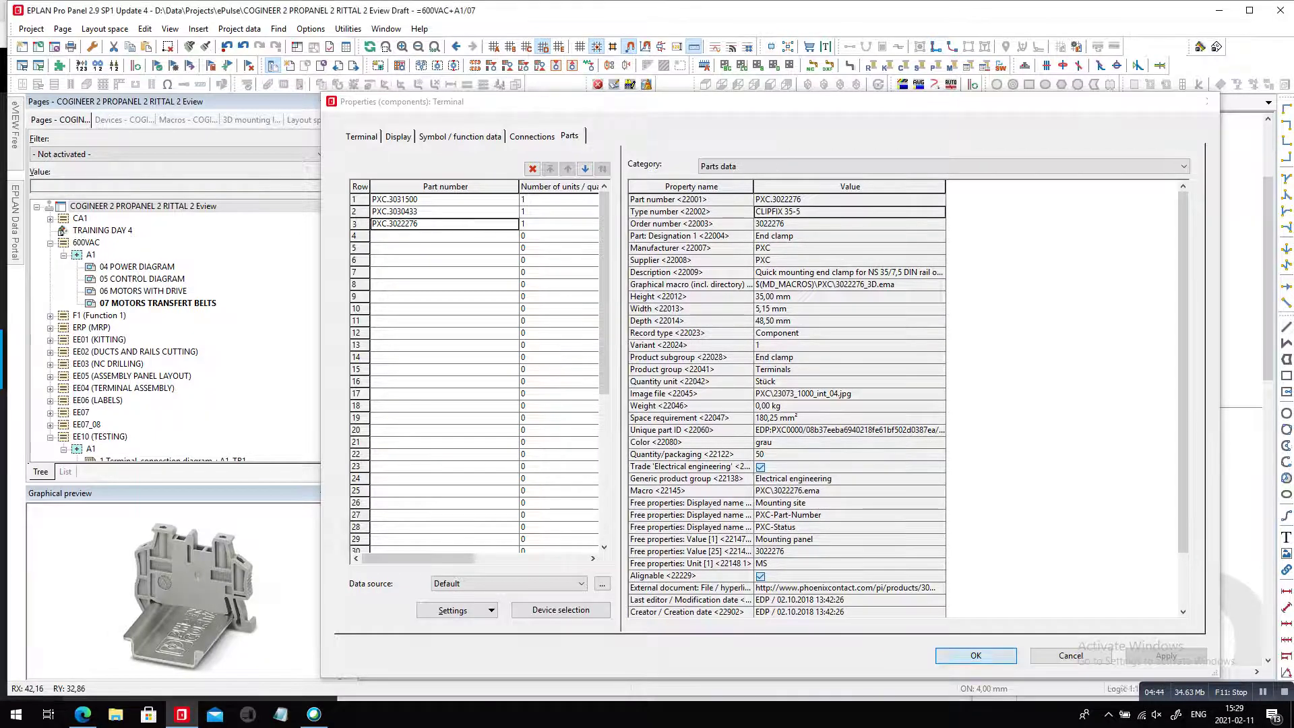
Complete page =600VAC+A1/07 under revision index 02 with a description stating that the new motor was checked
scroll(445, 324, "down", 2)
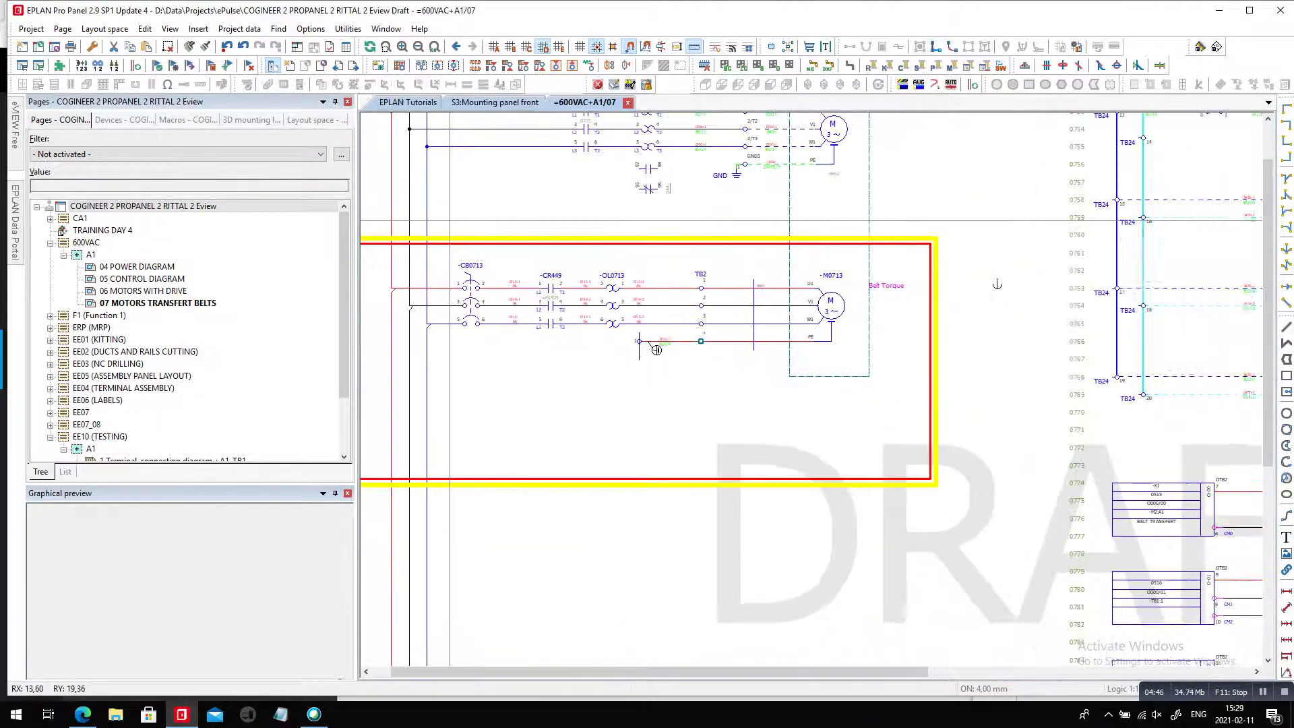
left_click(615, 84)
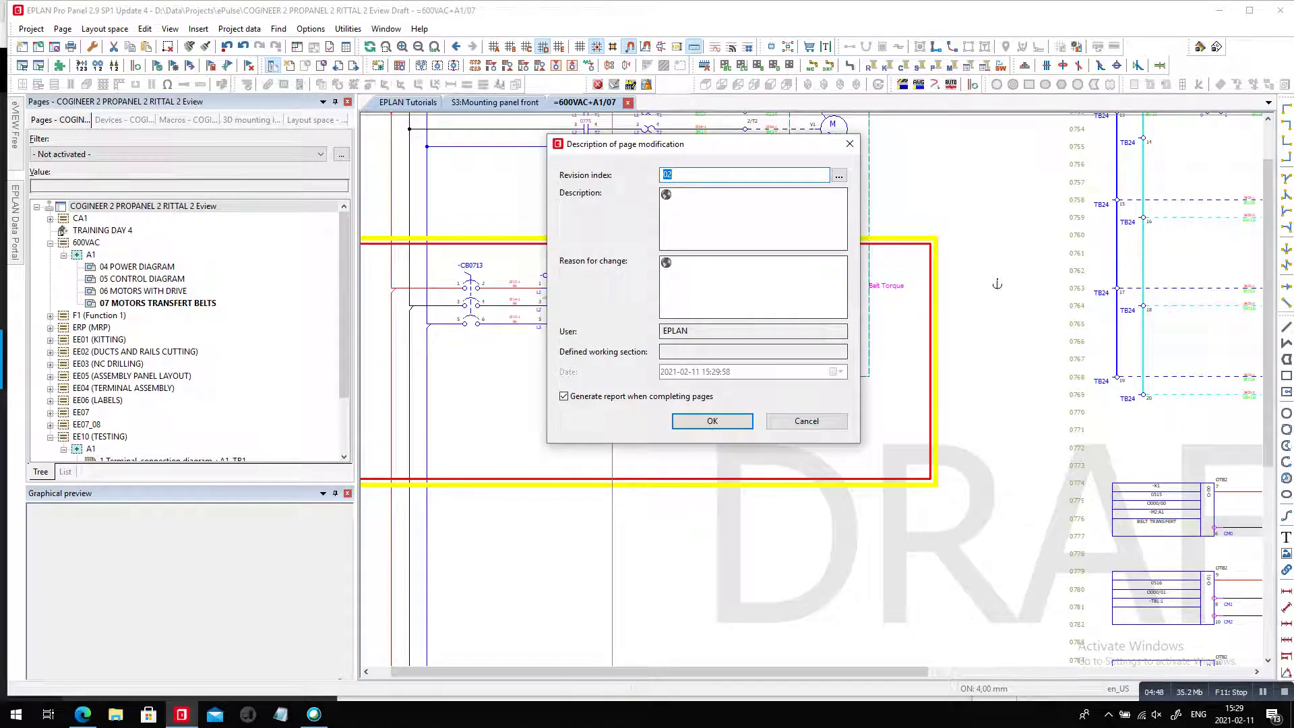
left_click(676, 195)
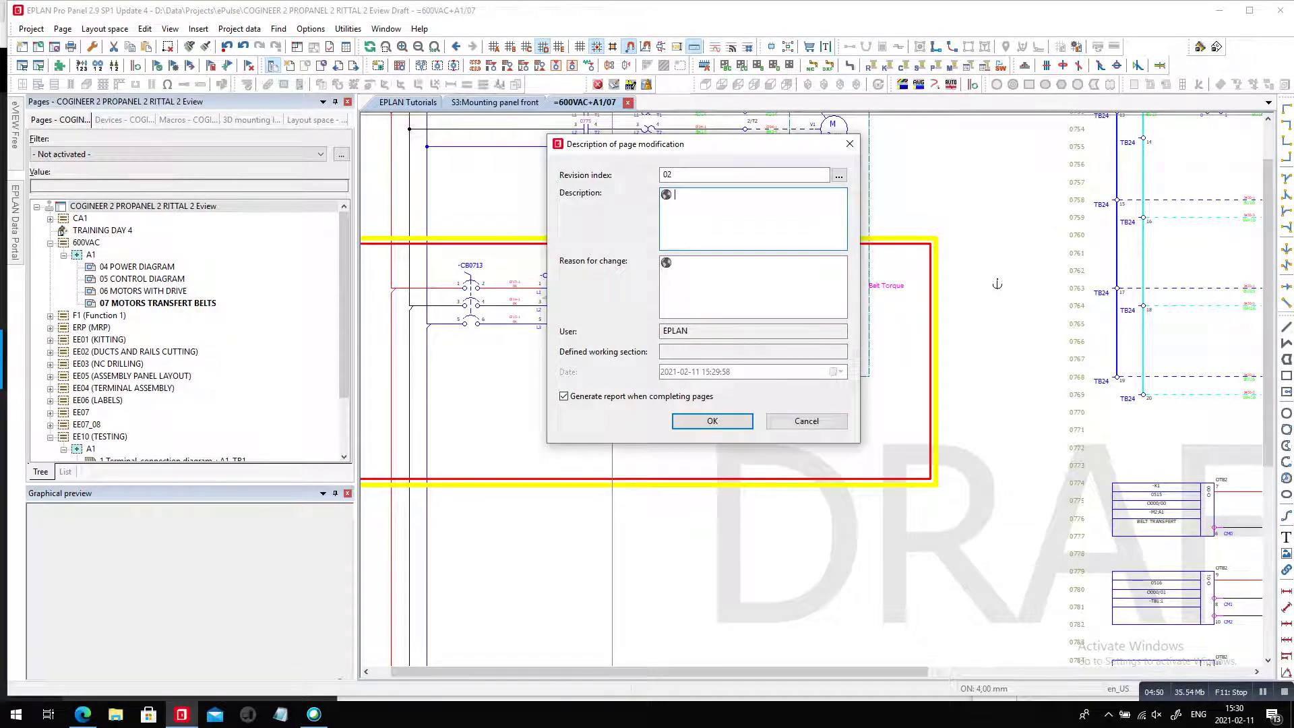
type("hecked the new motor")
key("Return")
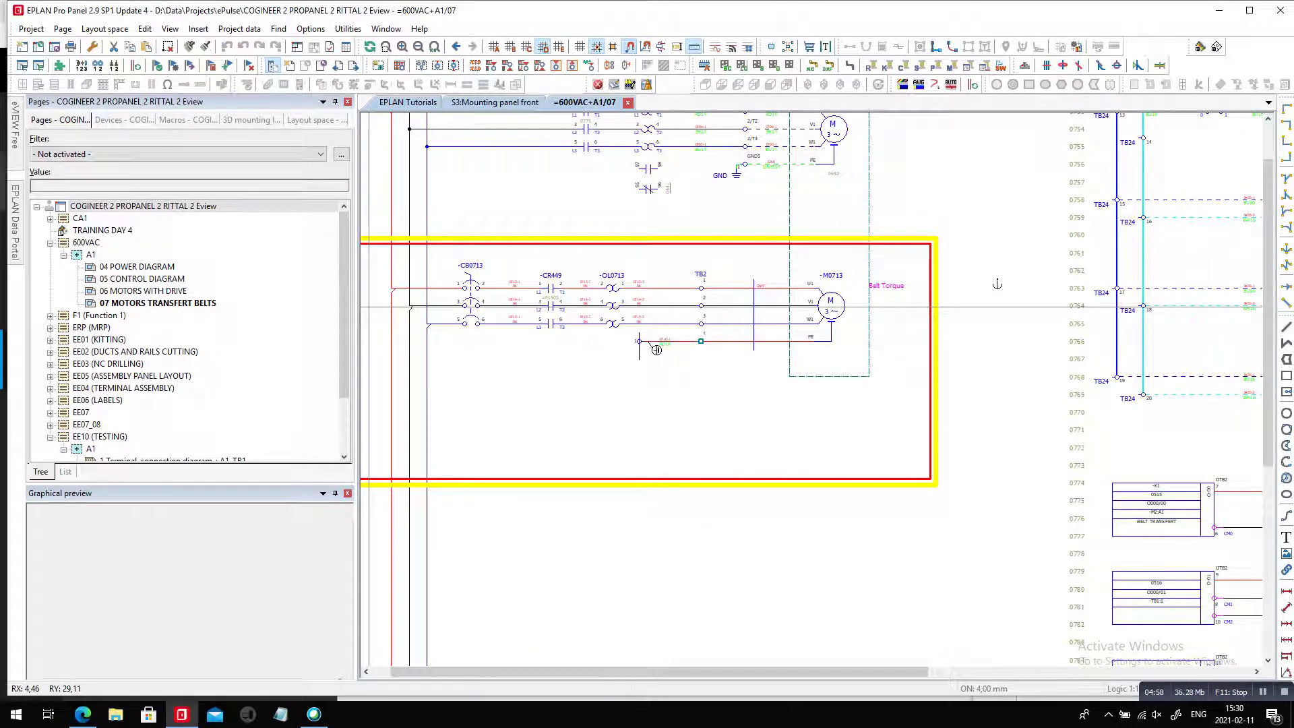
Set the "add motor" redlining to Done with the comment "I checked terminals and DT, all ok, now I will place components inside pannel."
left_click(15, 129)
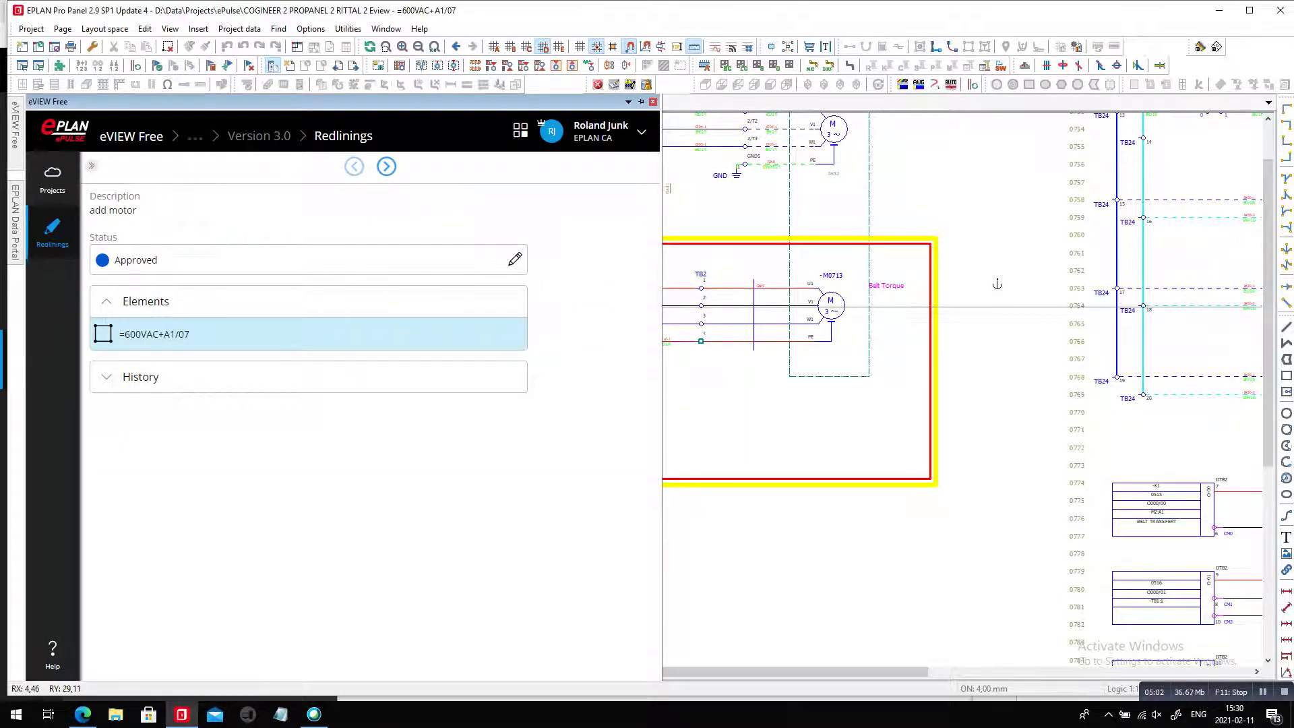
left_click(515, 259)
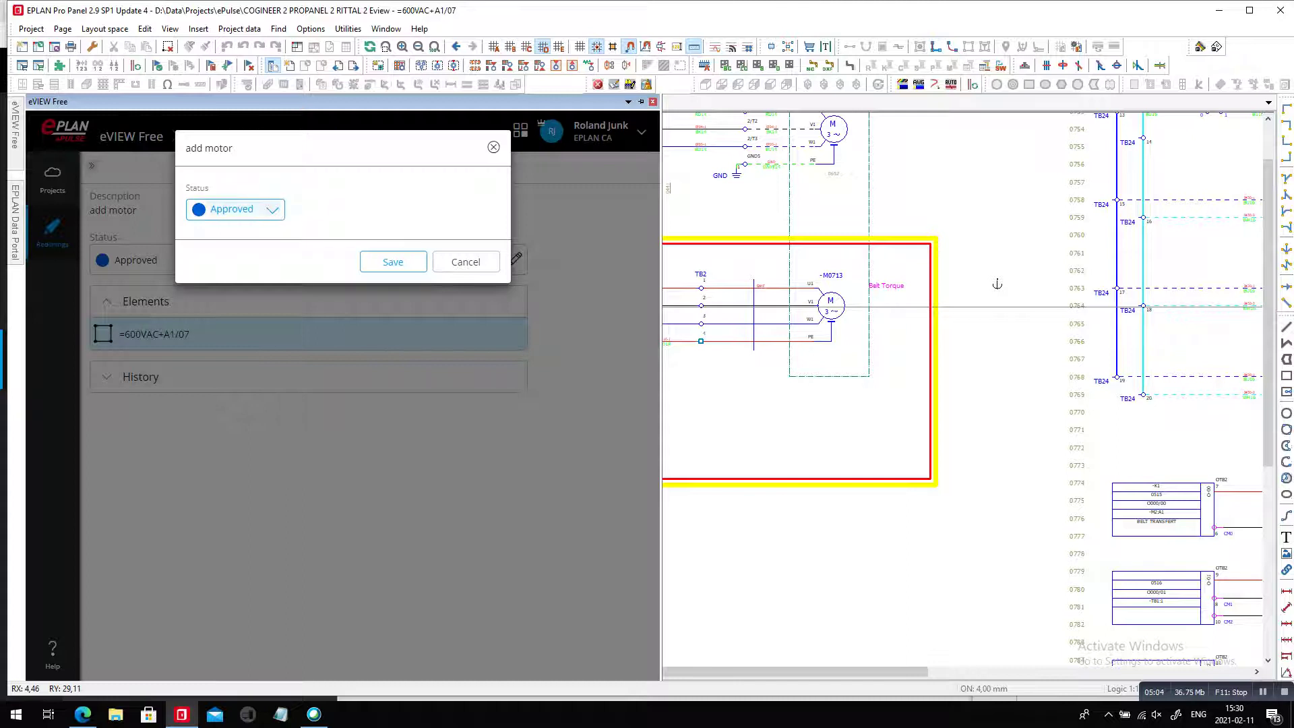
left_click(235, 209)
left_click(217, 277)
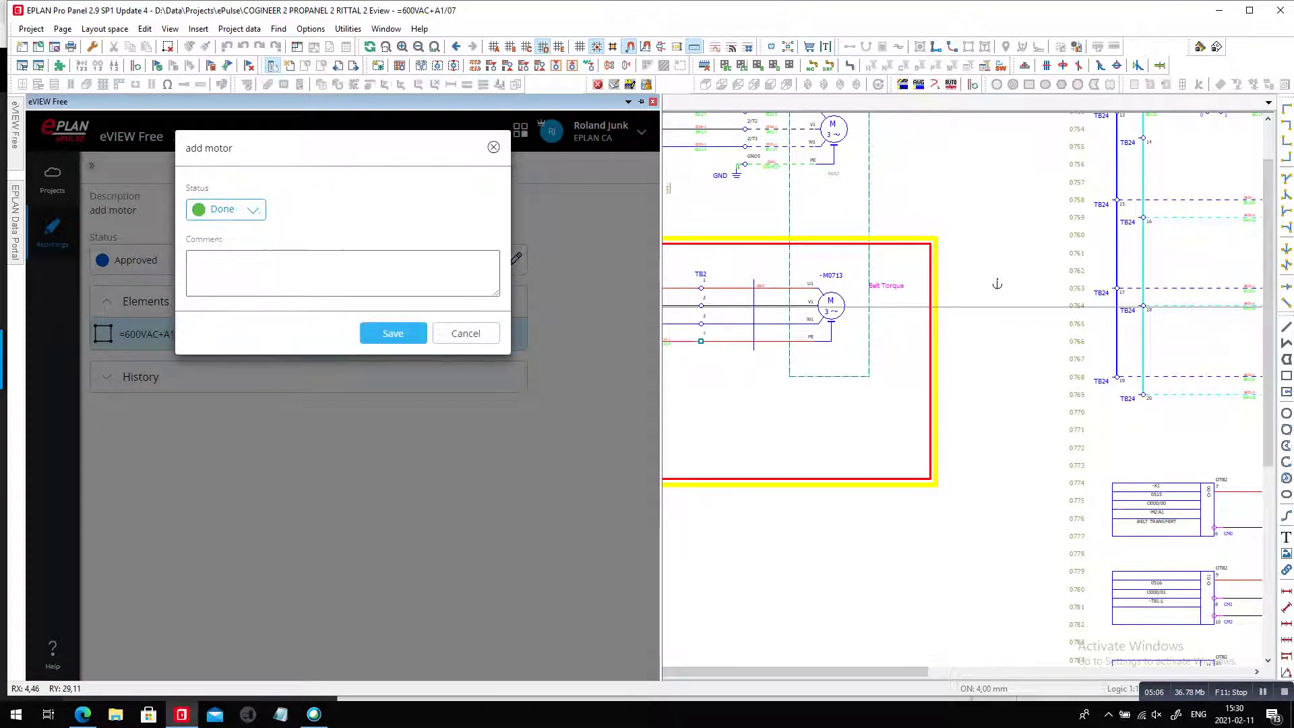
left_click(344, 273)
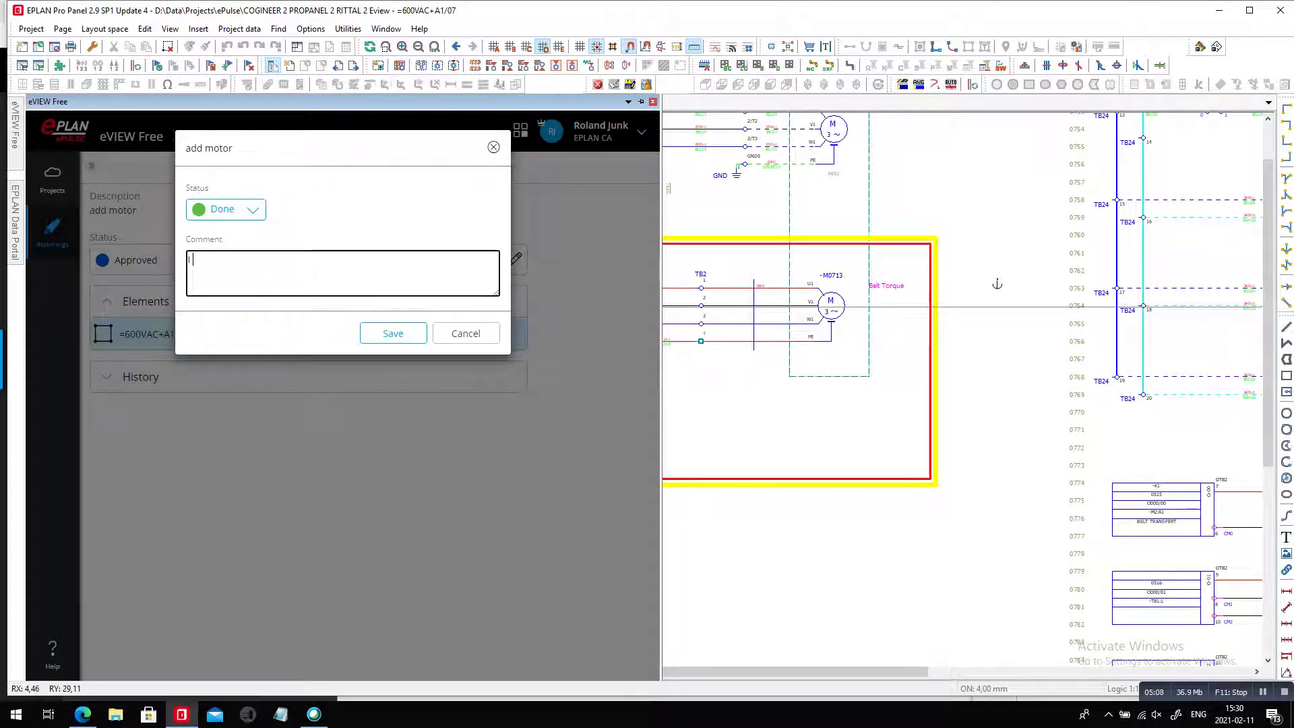
type("I checked")
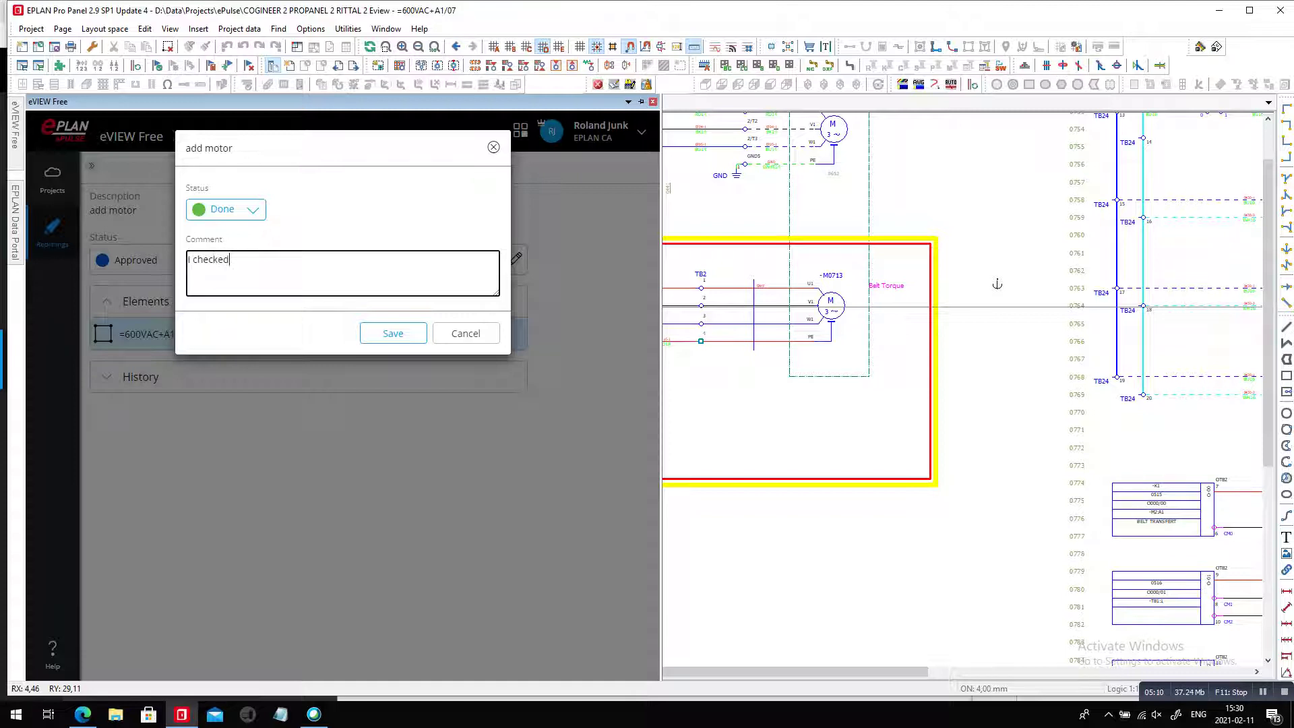
type(" terminals and DT, all ok, now I will place")
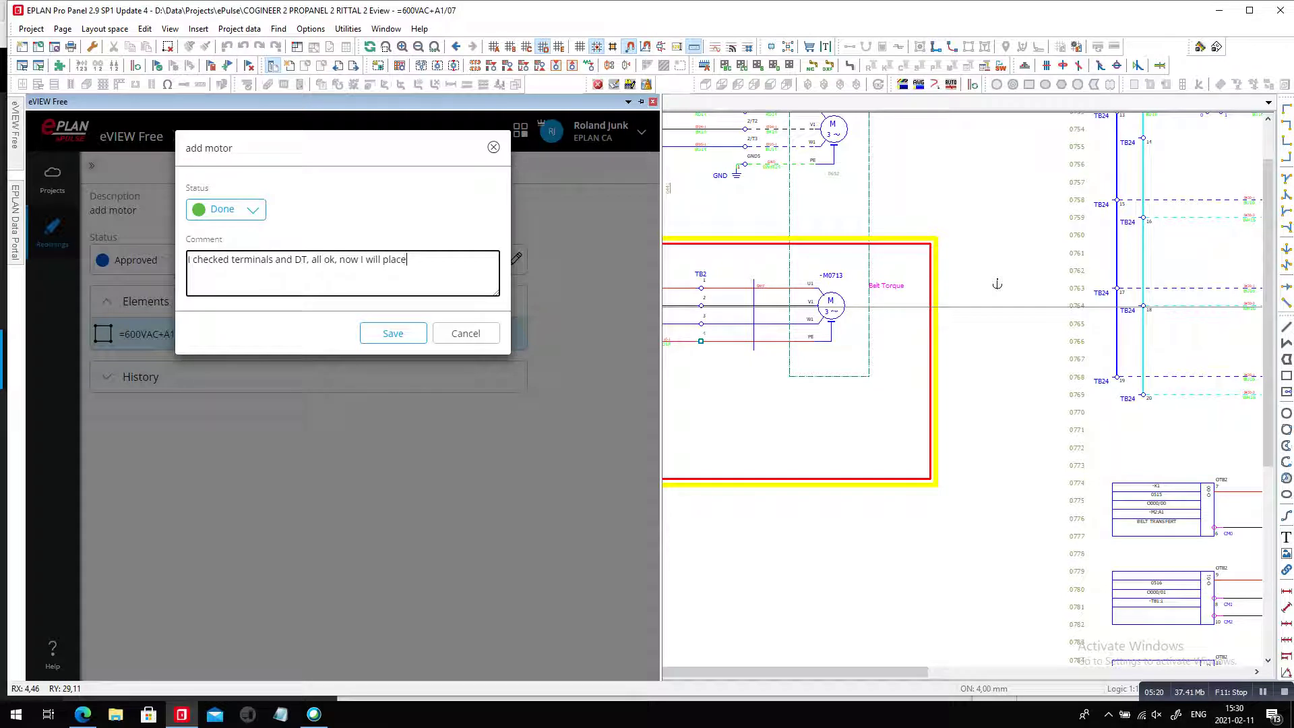
type(" components inside pannel")
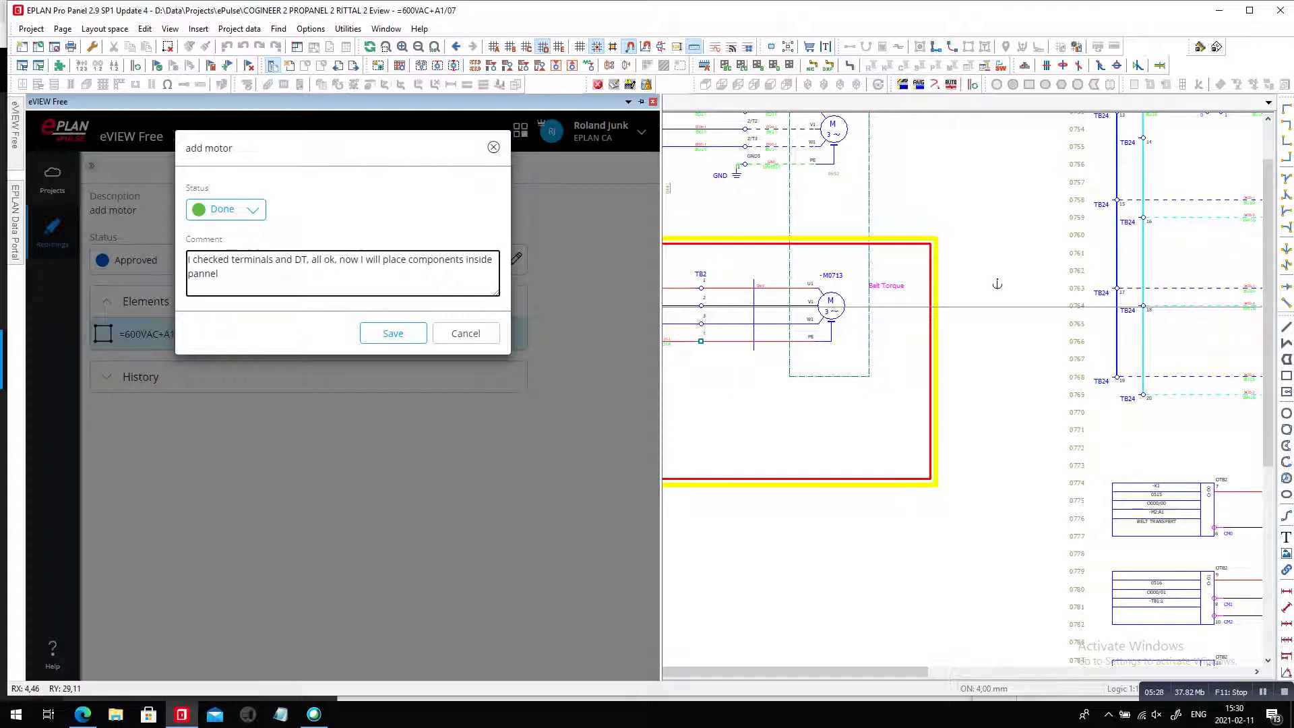
type(".")
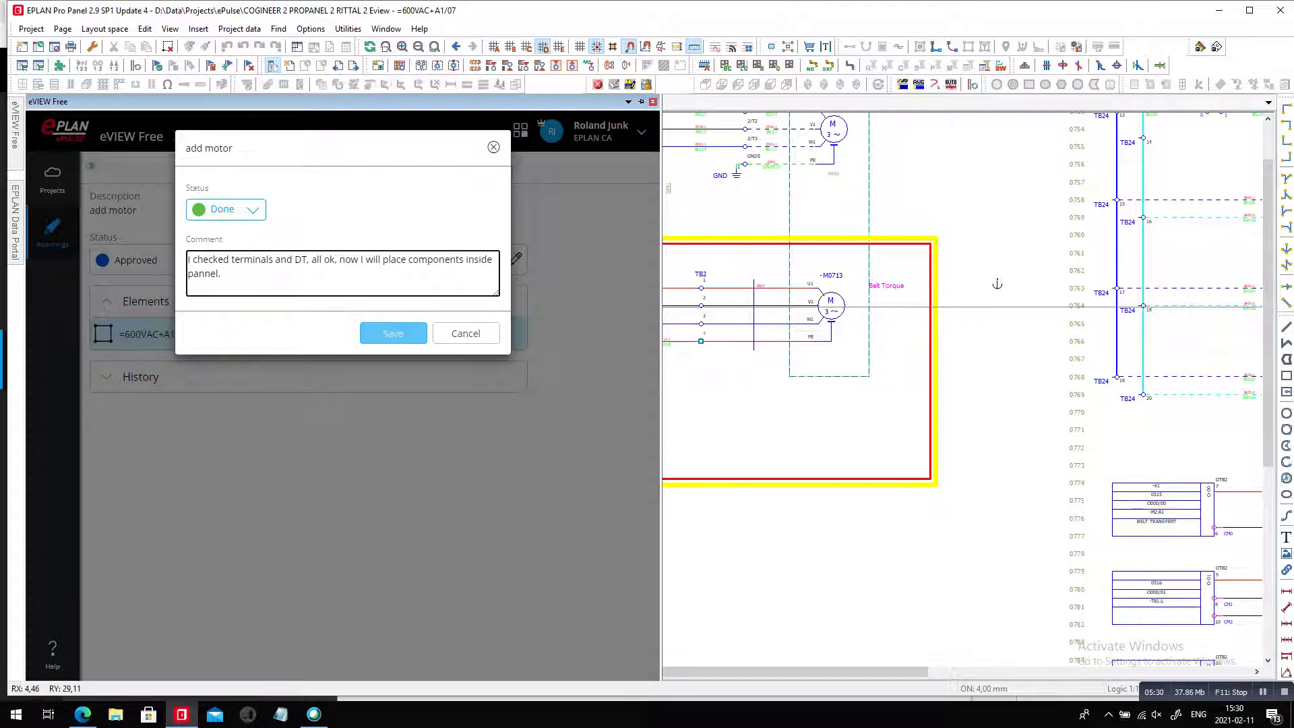
left_click(393, 333)
Open the front mounting panel of enclosure S3 and show the unplaced parts of mounting location A1
middle_click_drag(997, 284, 1166, 312)
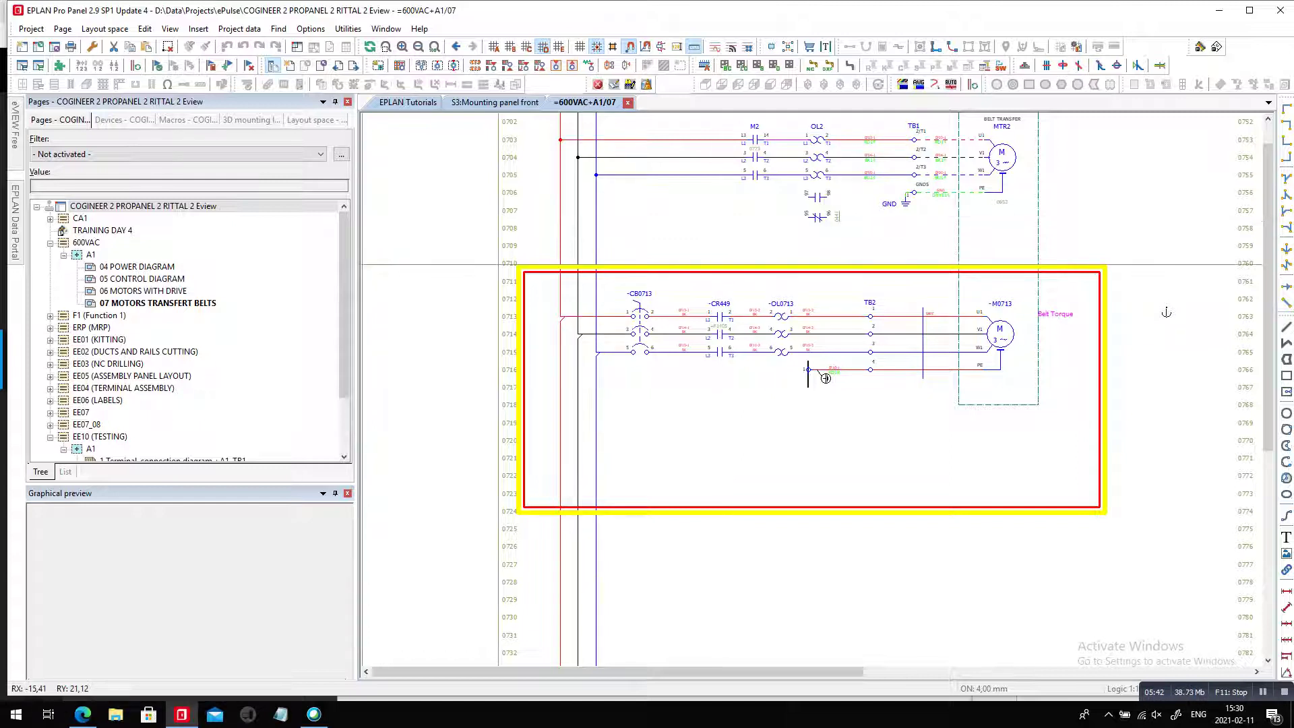
left_click(317, 120)
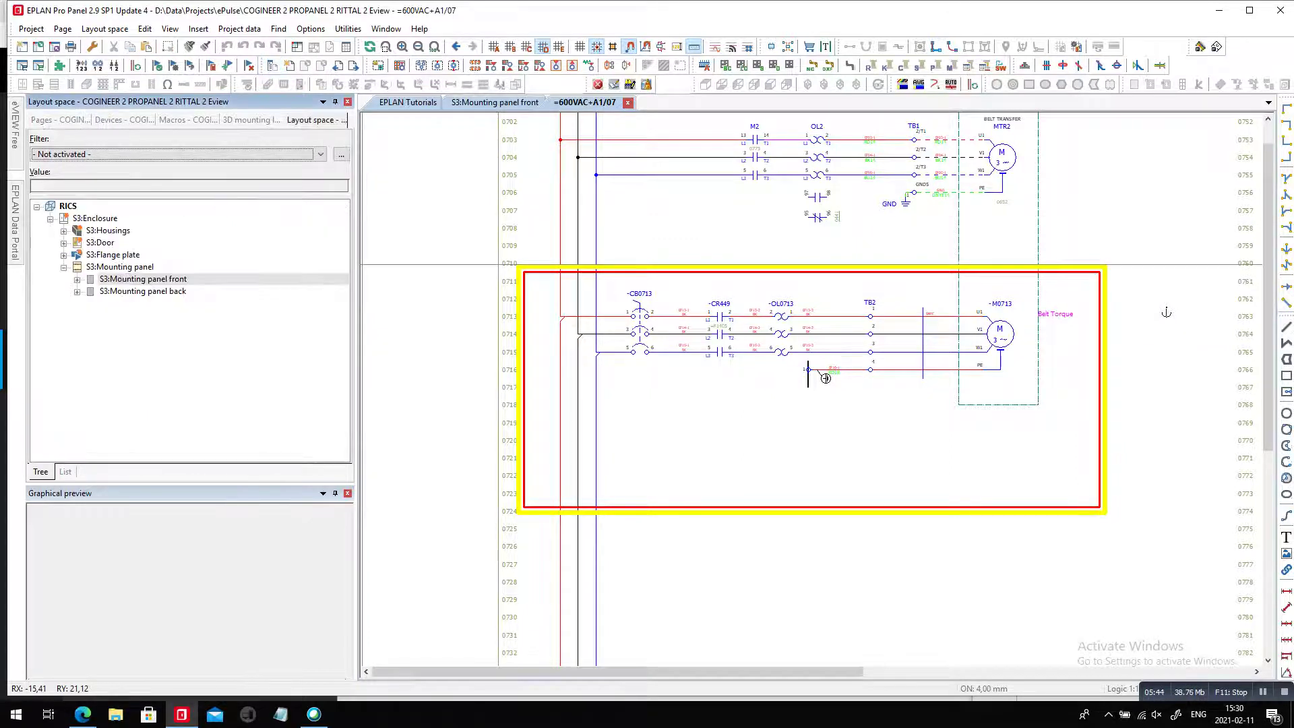
left_click(143, 279)
double_click(143, 279)
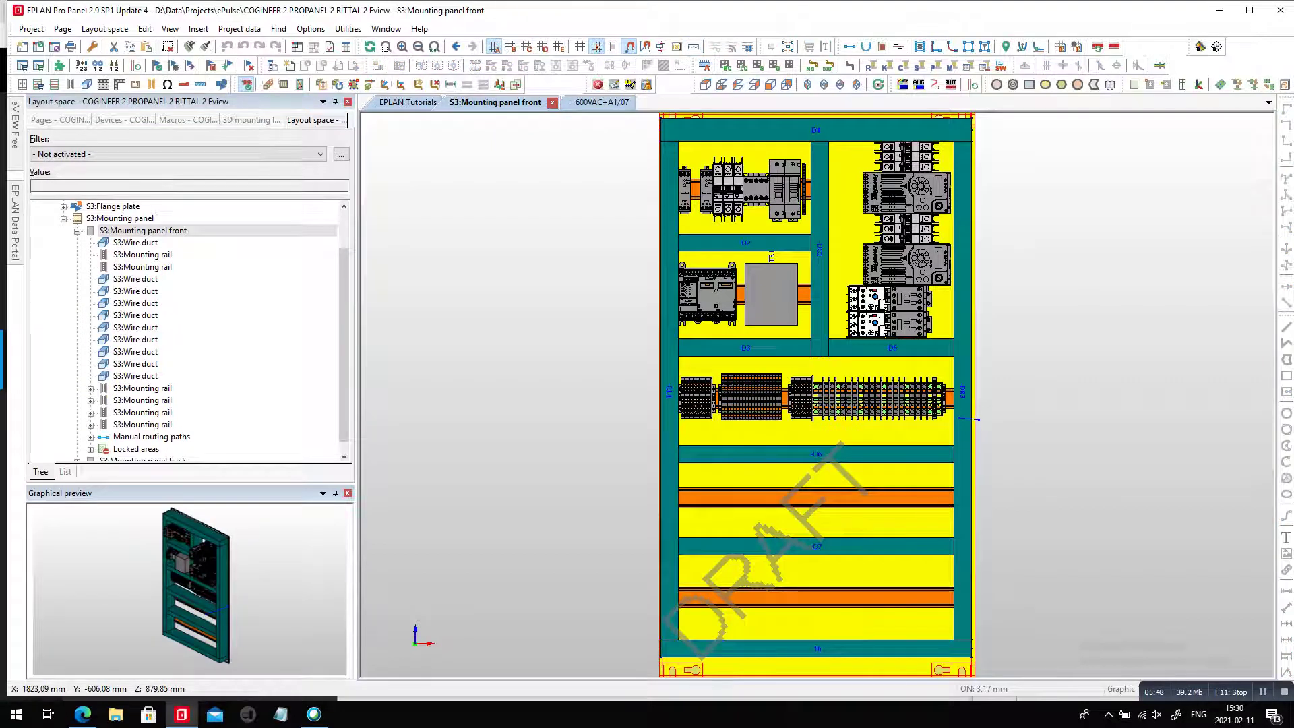
left_click(251, 120)
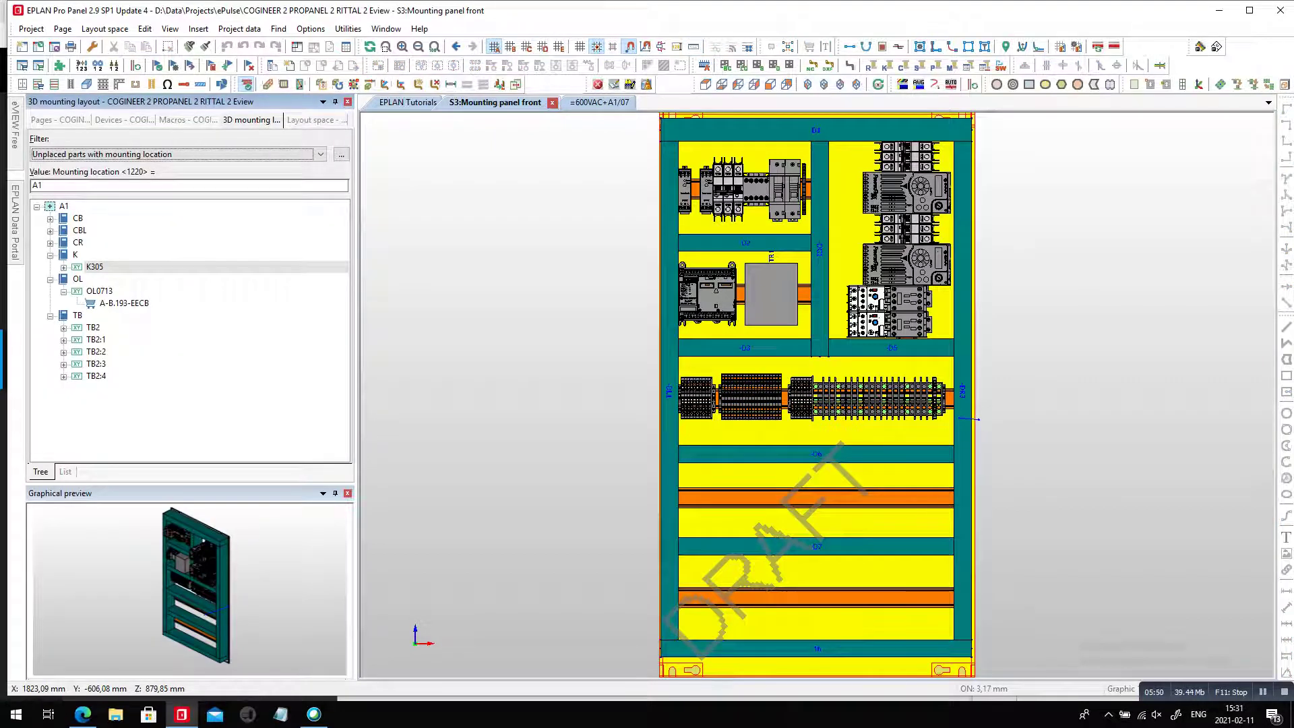
Place the CB circuit breaker at the left end of the panel's lowest mounting rail, below wire duct D7
left_click(77, 242)
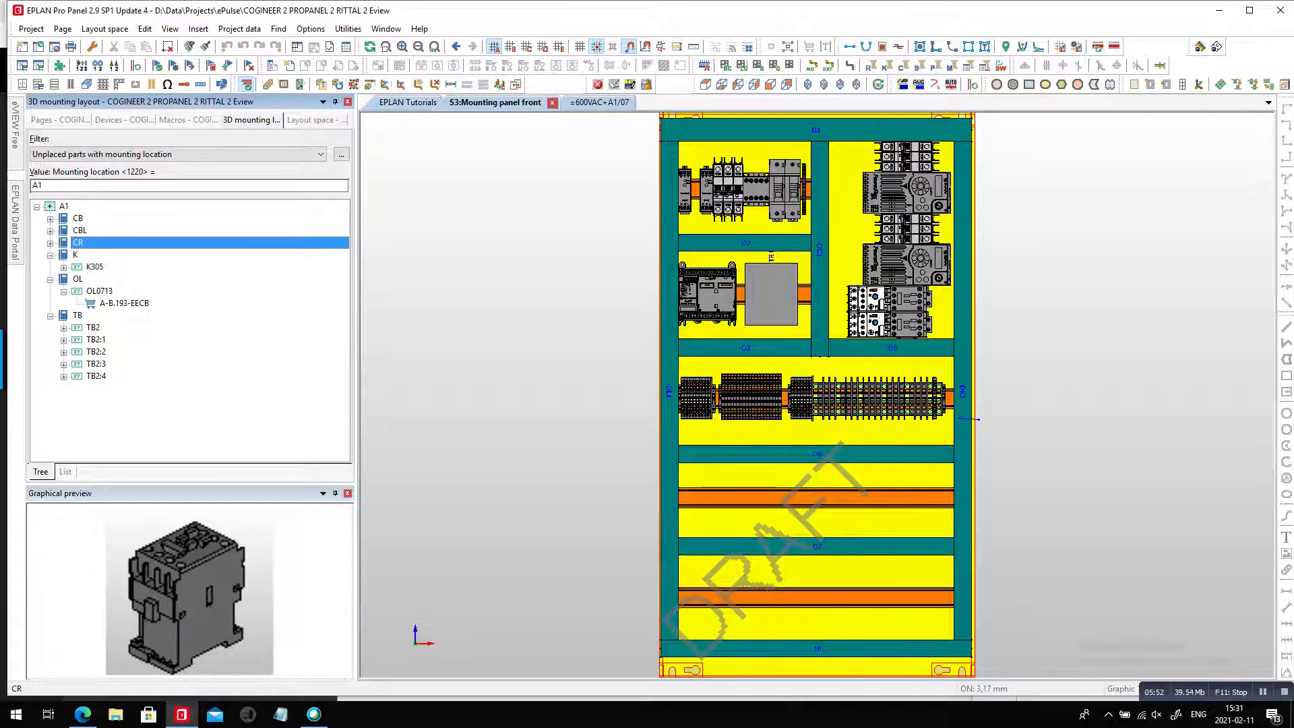
left_click(78, 219)
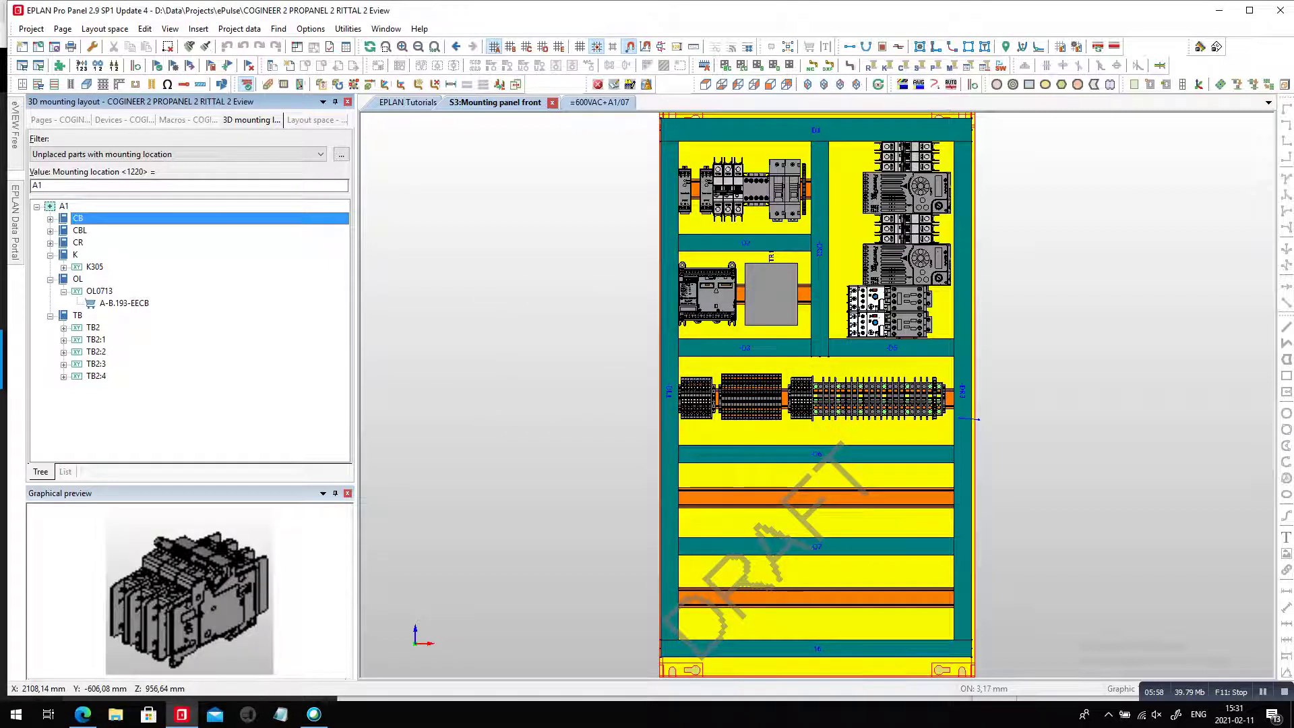
left_click_drag(78, 219, 716, 487)
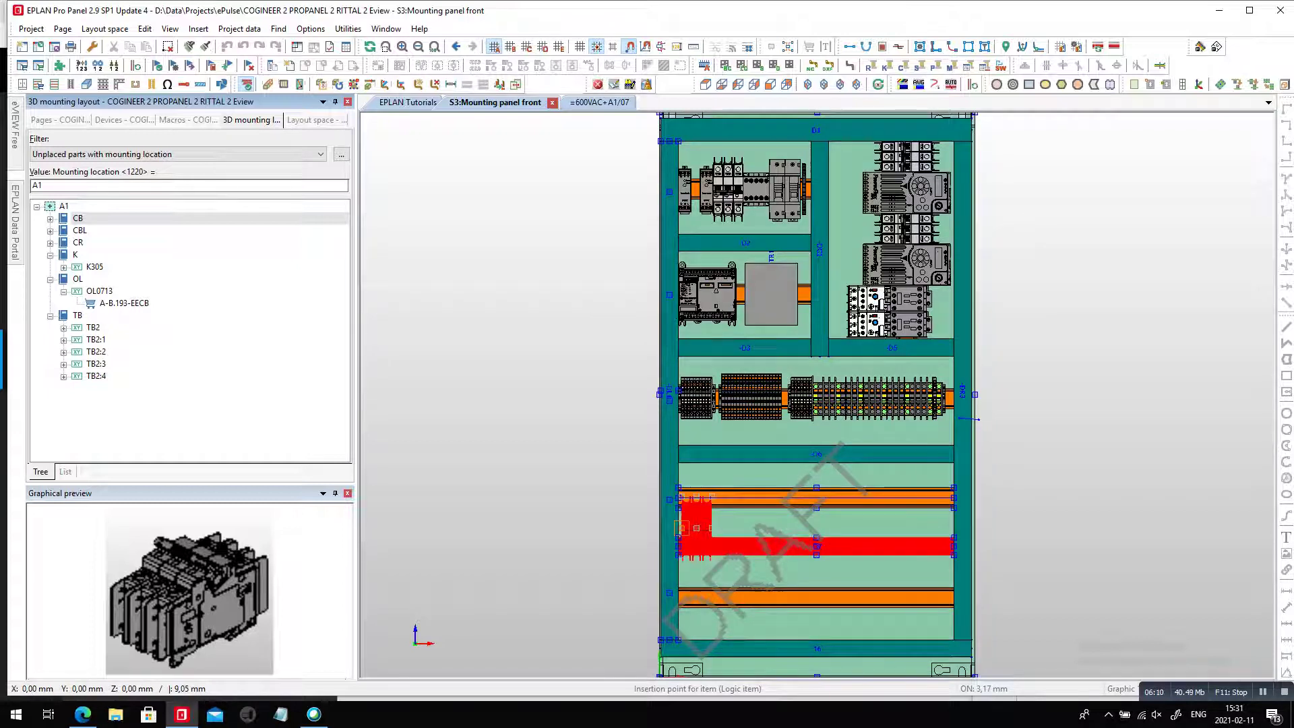
left_click(678, 499)
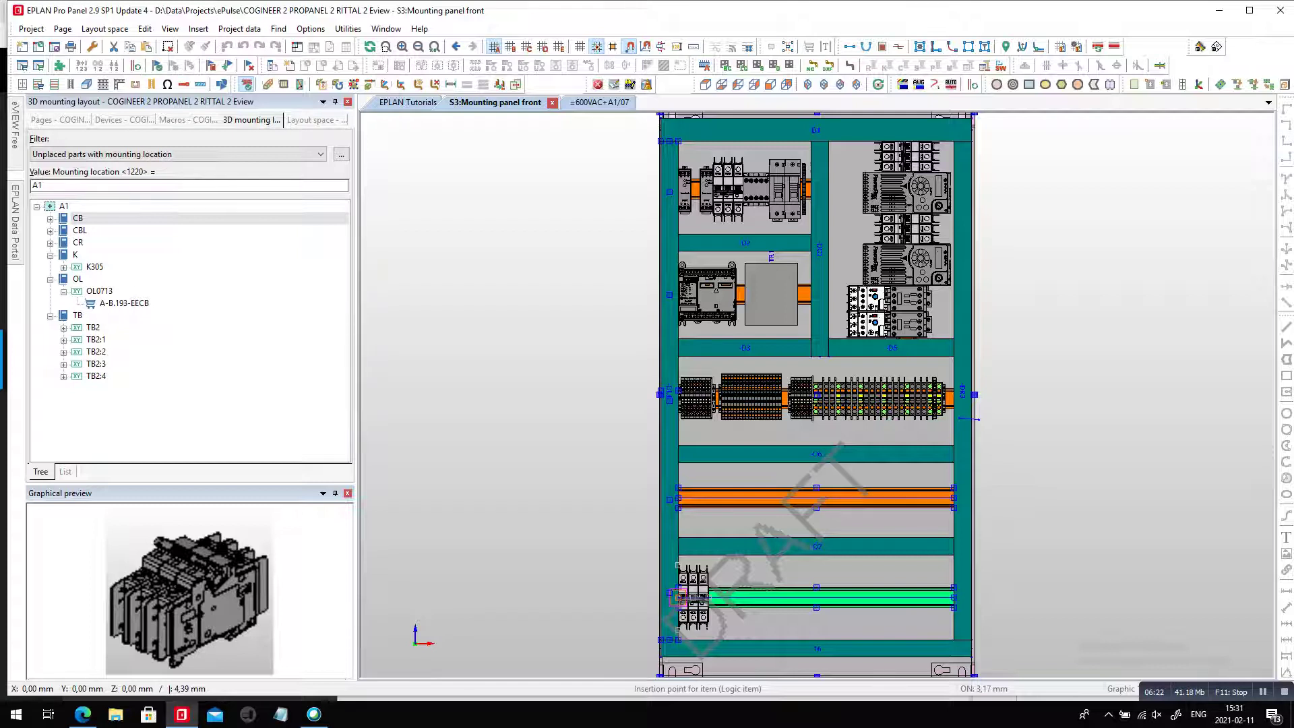
left_click(679, 597)
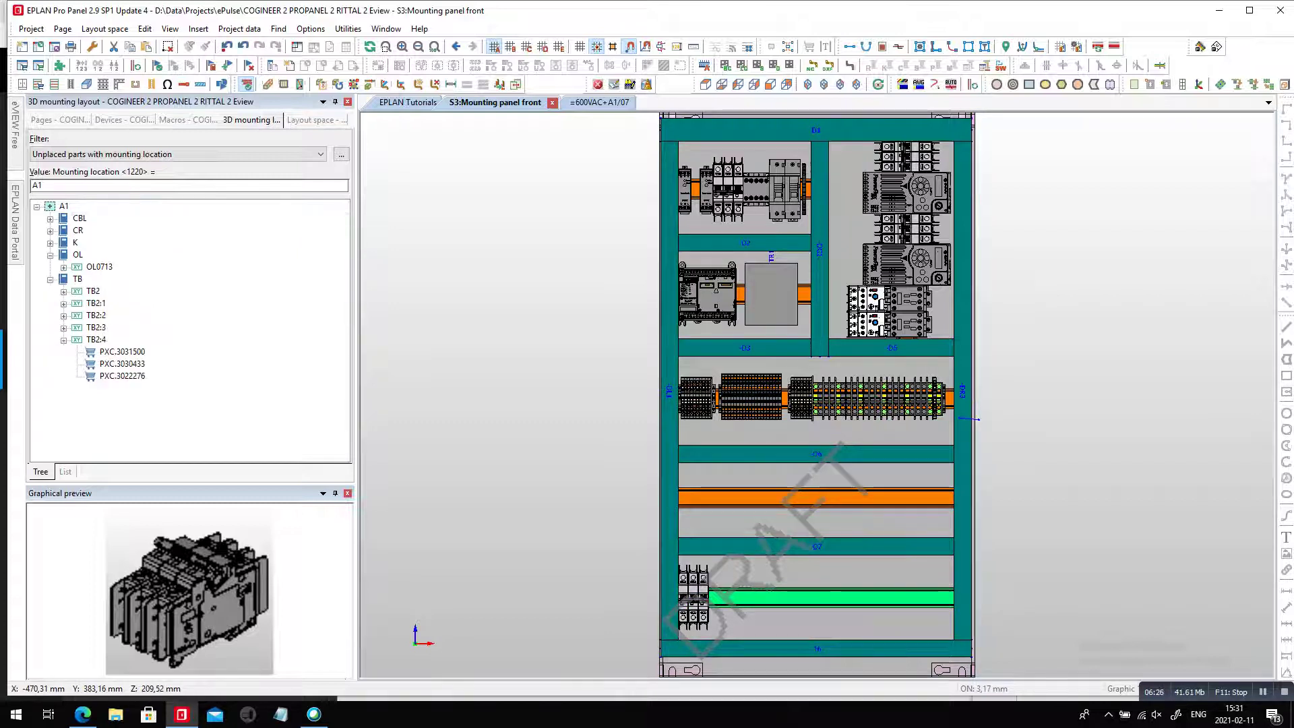
Place contactor CR449 directly beside the breaker on the lowest rail, using drilling pattern A-B.100-C_FS0_M_CH_DP
left_click(78, 231)
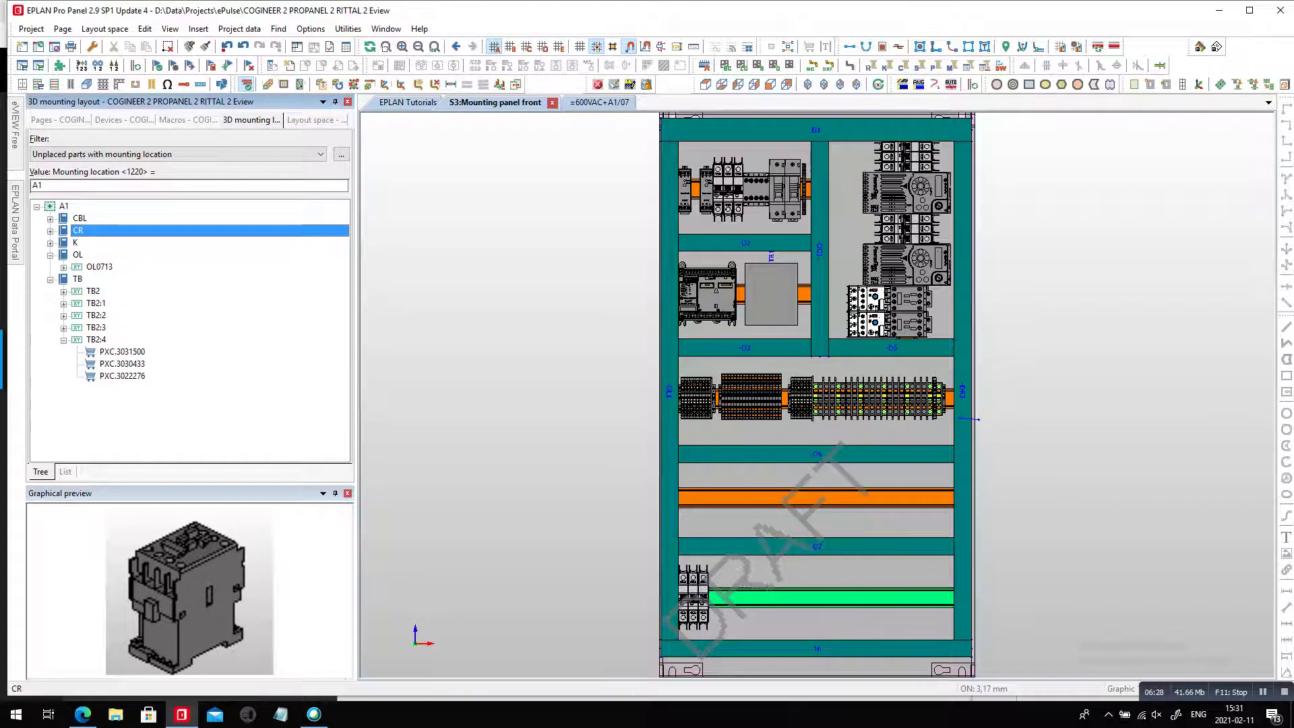
left_click_drag(78, 230, 726, 597)
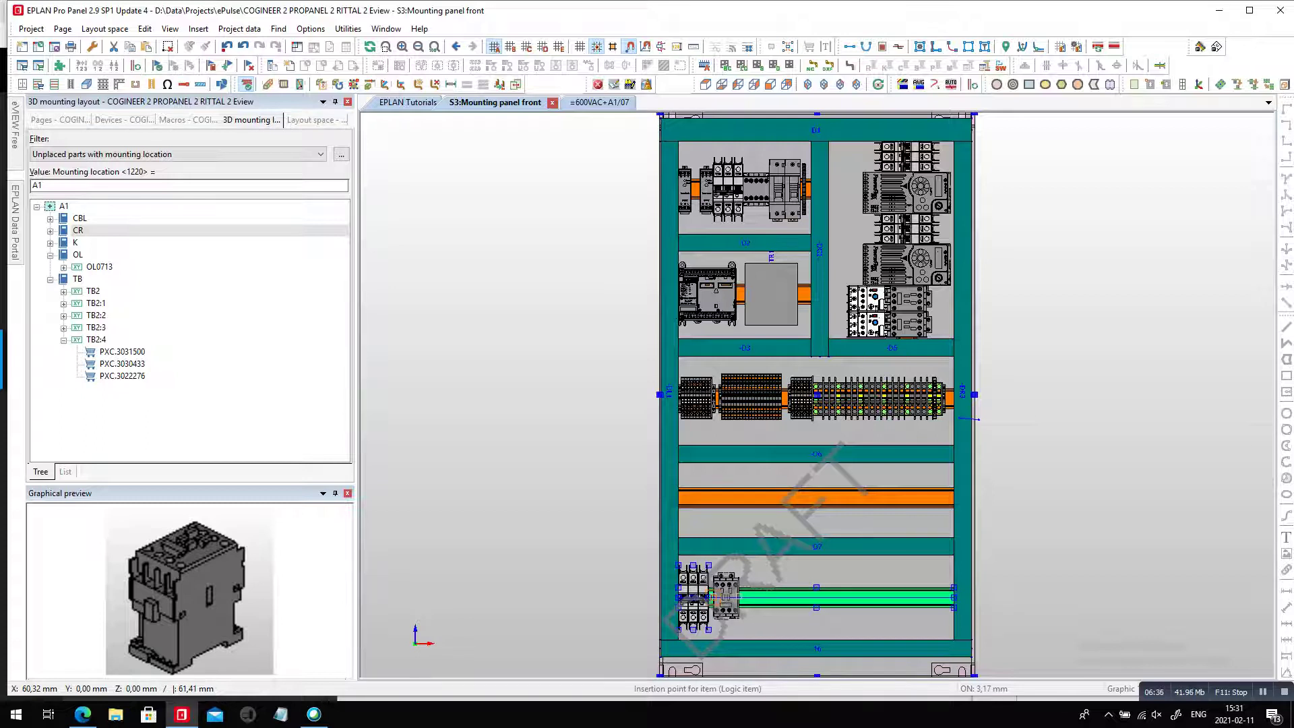
left_click_drag(726, 597, 681, 497)
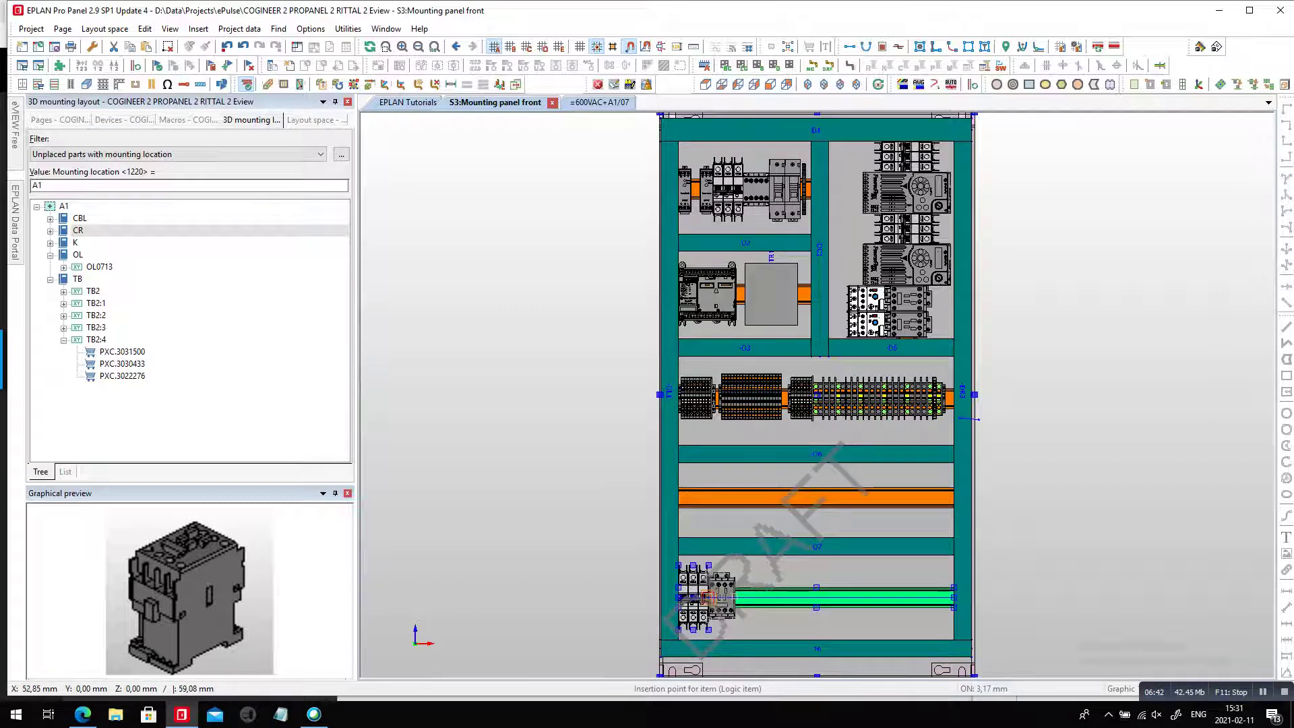
left_click(707, 597)
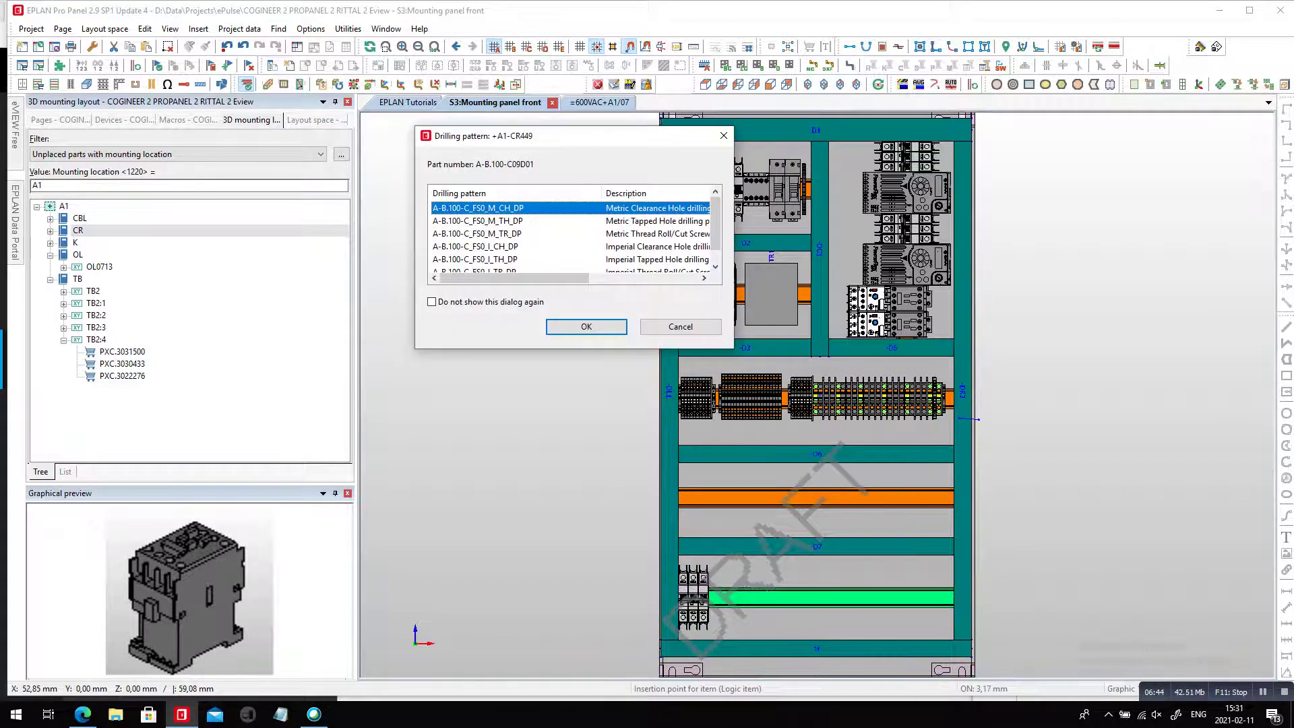
key("Return")
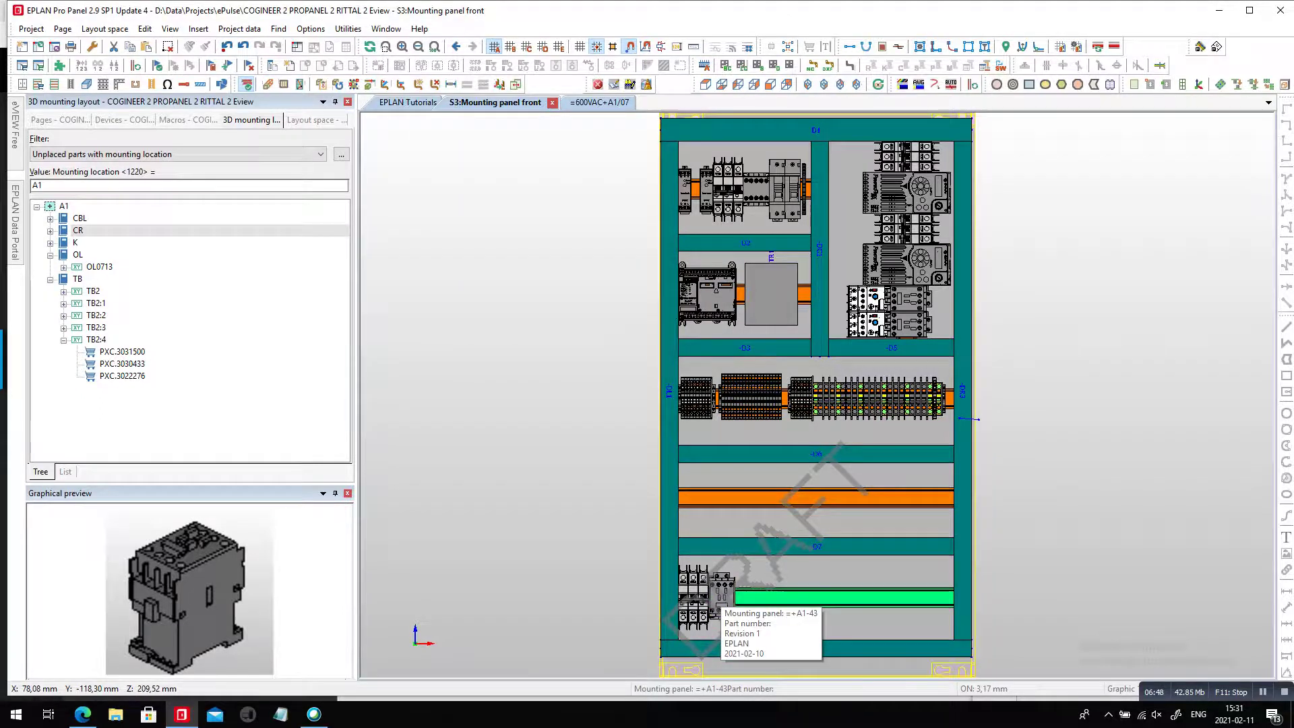
scroll(720, 603, "up", 2)
scroll(720, 603, "up", 3)
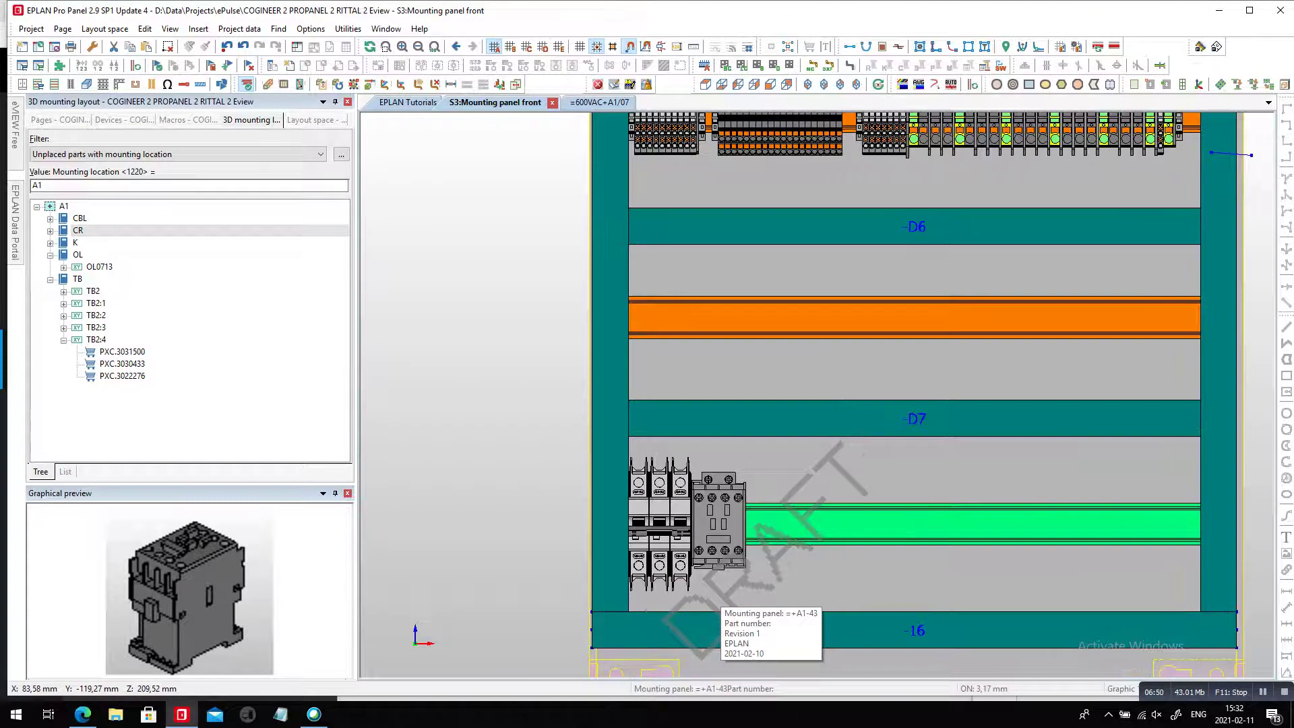
left_click(93, 291)
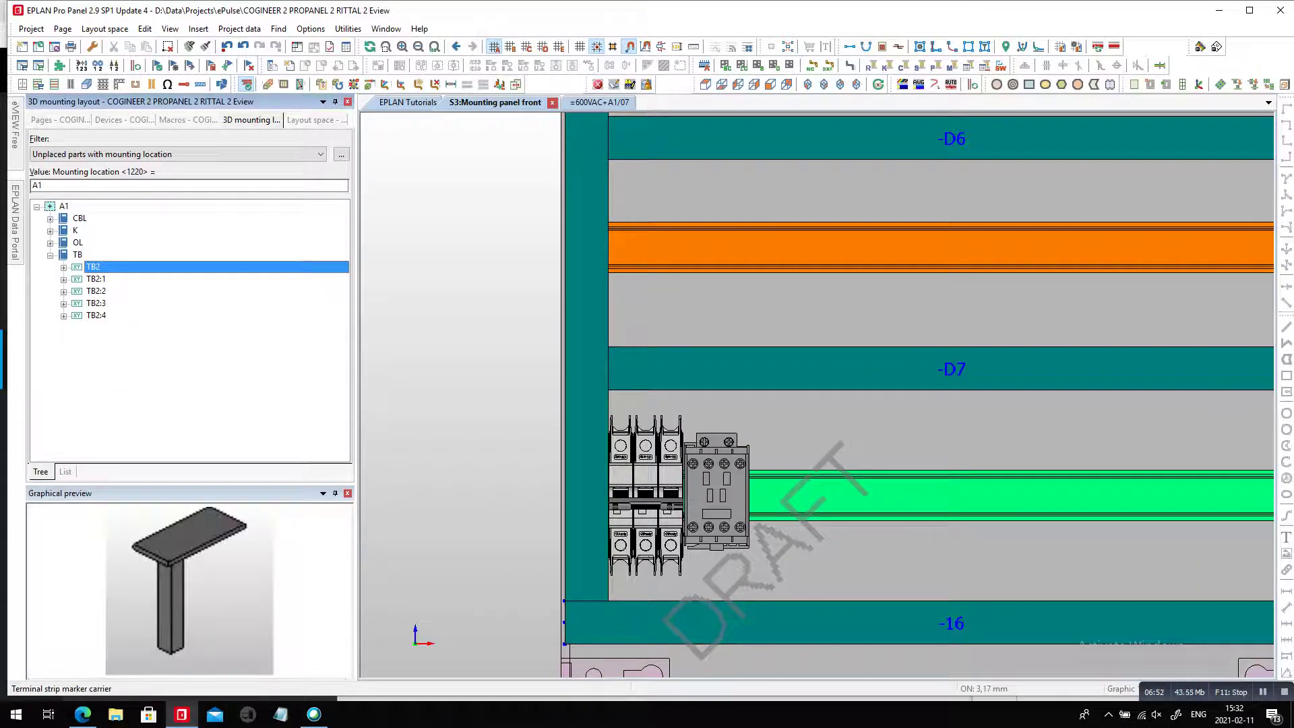
left_click(78, 243)
left_click_drag(78, 242, 472, 378)
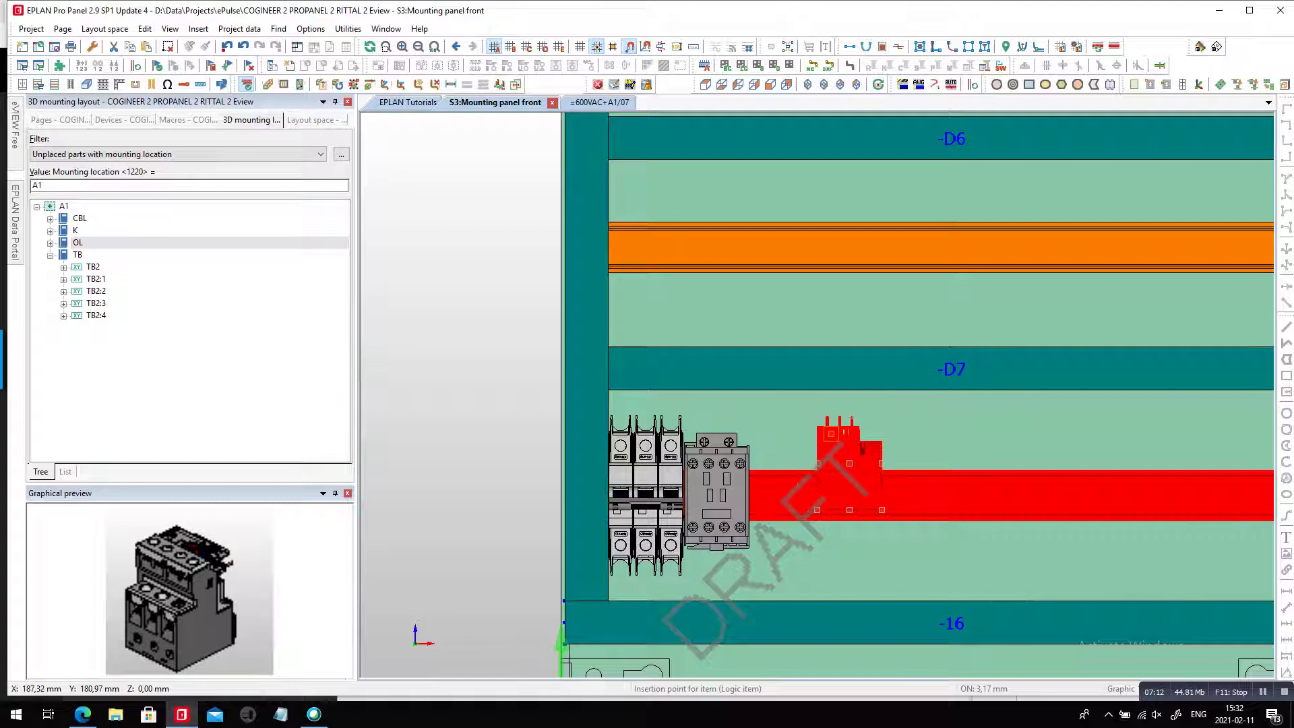
key("Escape")
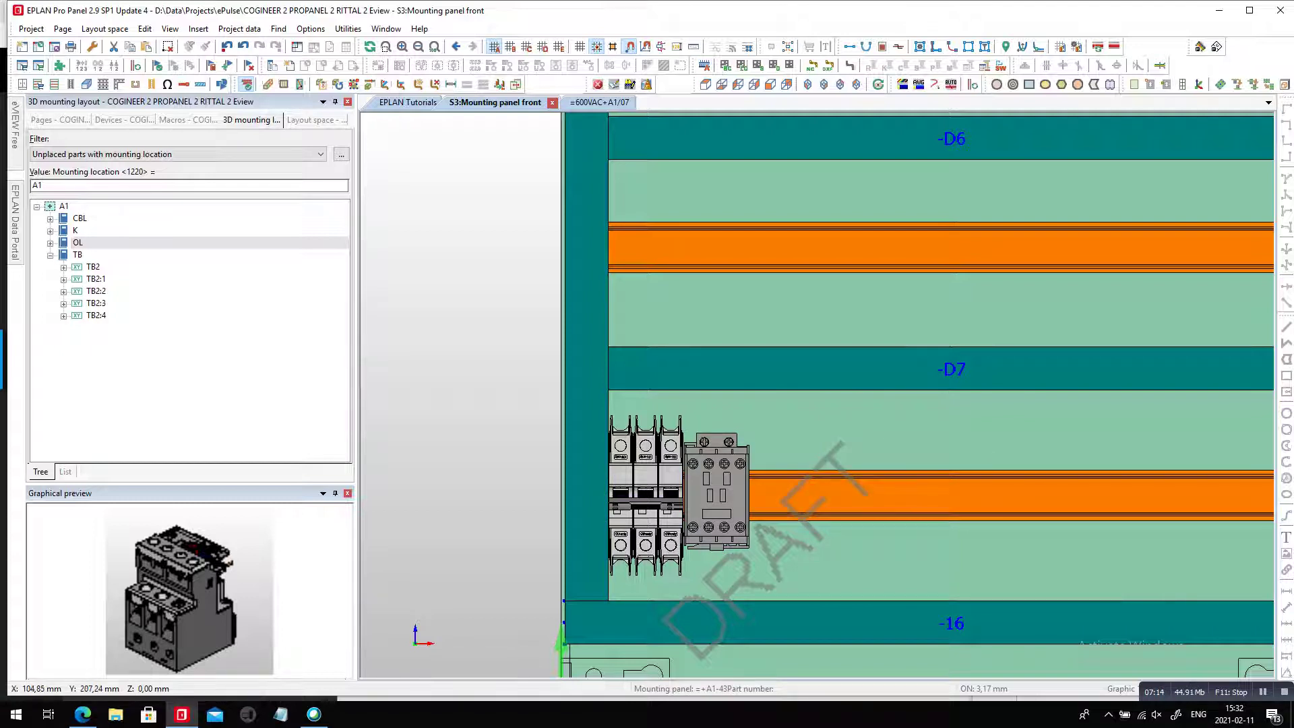
Place the TB2 terminal strip at the left end of the empty mounting rail between wire ducts D6 and D7
scroll(674, 505, "down", 2)
scroll(663, 503, "down", 1)
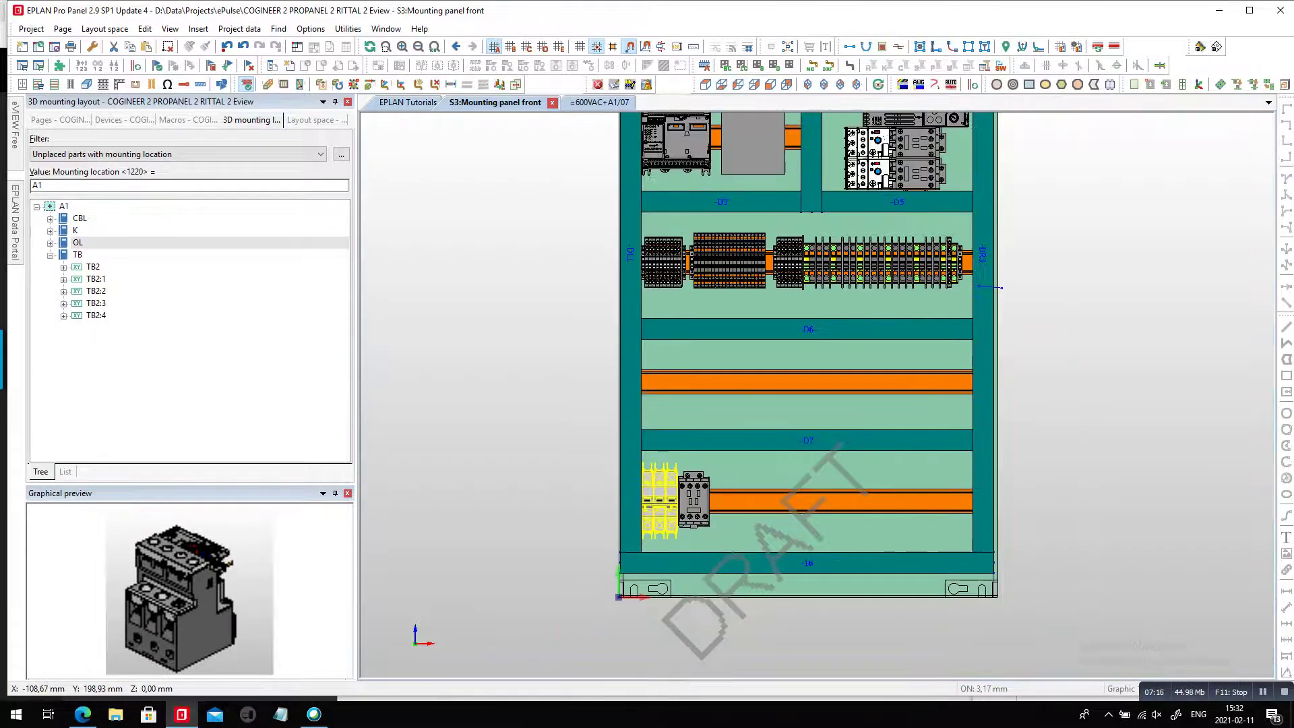
left_click(78, 255)
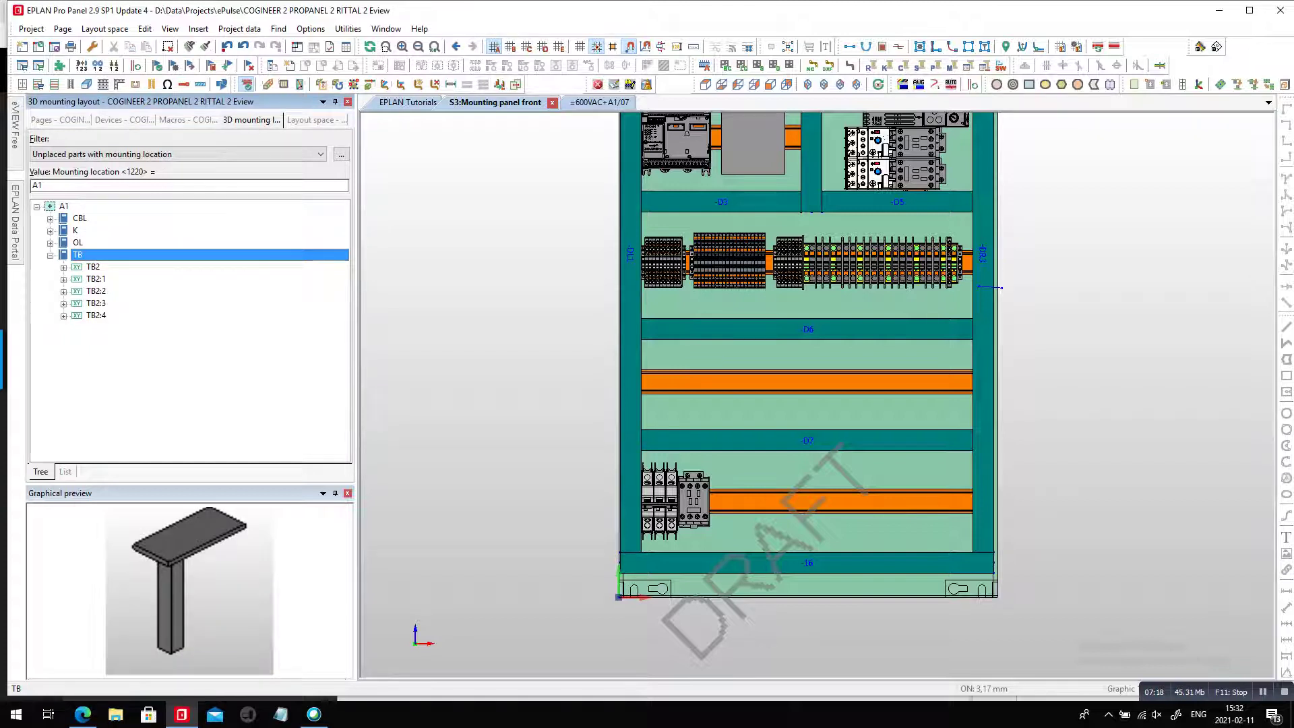
left_click_drag(78, 255, 664, 387)
left_click(702, 360)
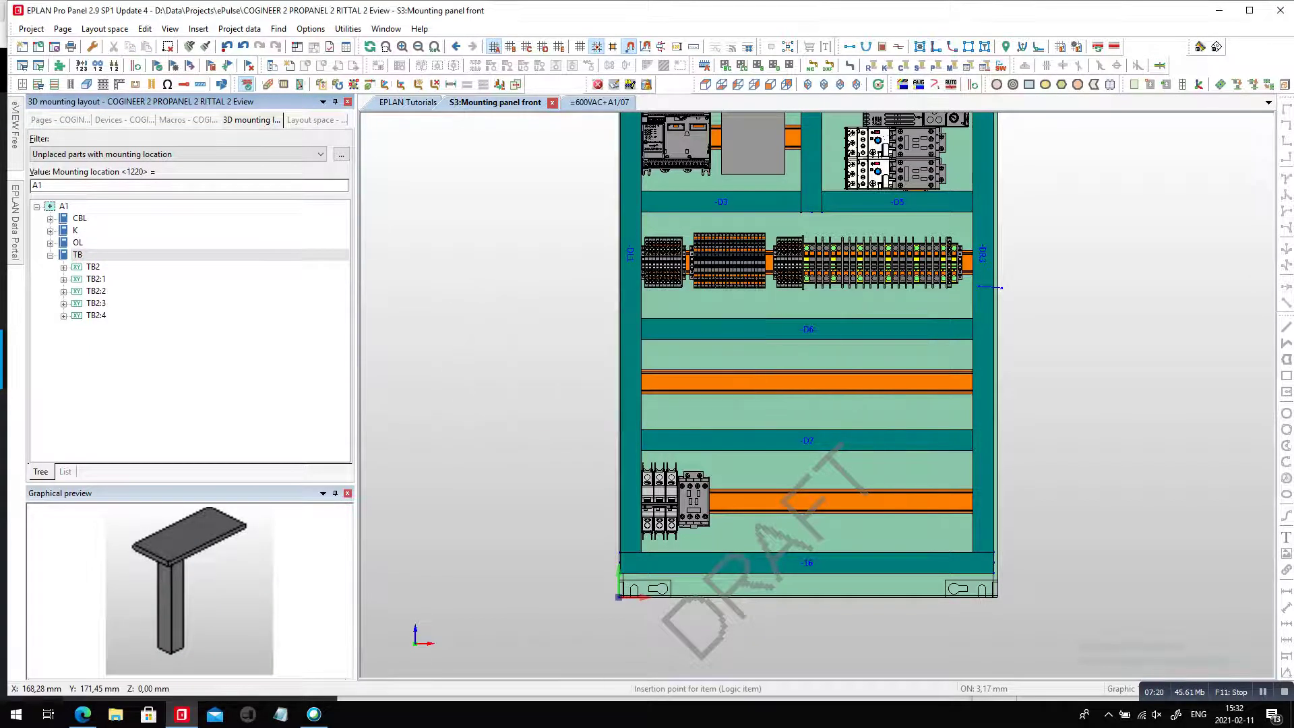
left_click(667, 382)
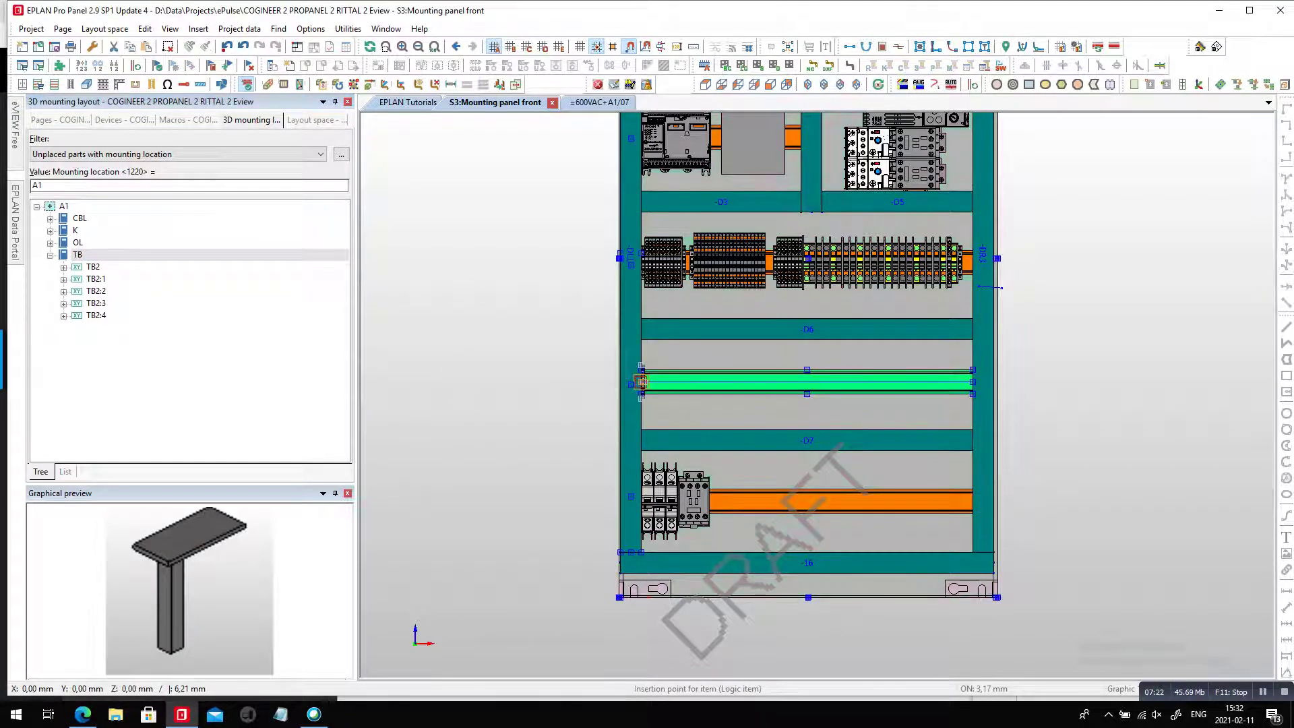
left_click(641, 382)
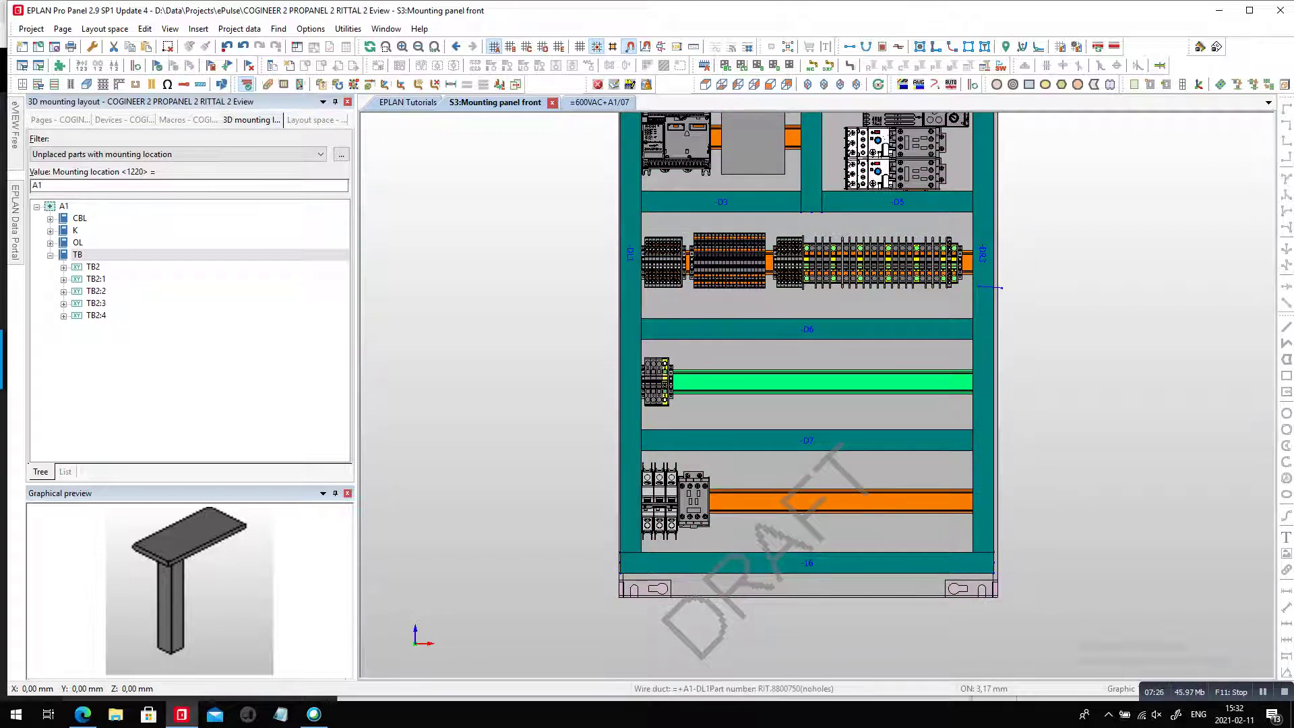
Turn off the collision check and place the remaining TB2 terminal strip part at the left end of the TB2 terminals
scroll(613, 373, "up", 1)
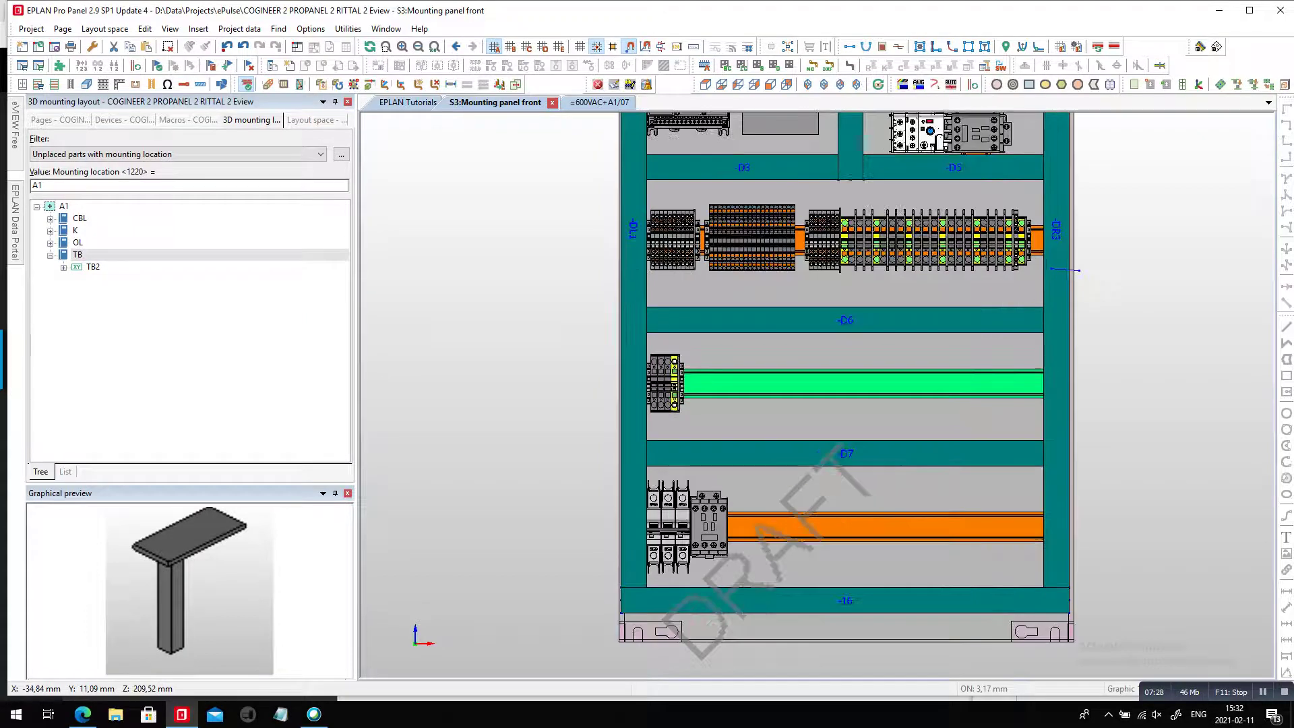
scroll(620, 373, "up", 3)
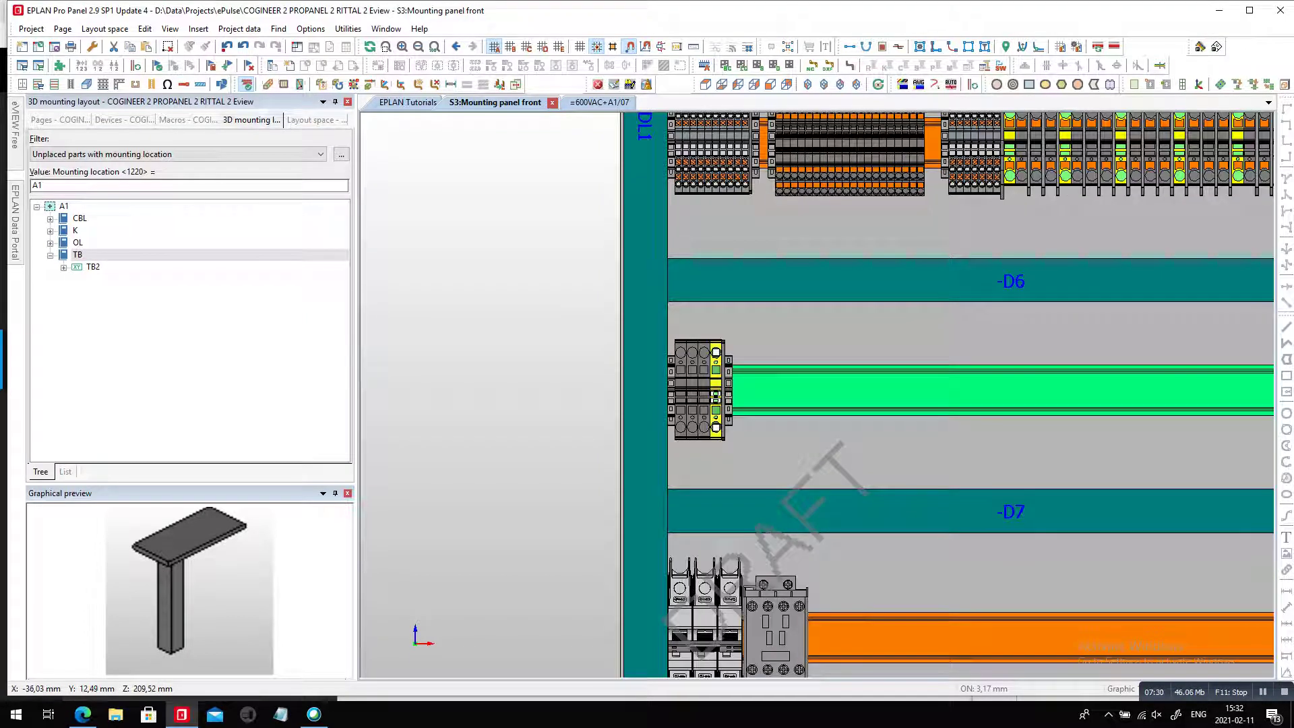
left_click_drag(93, 267, 674, 384)
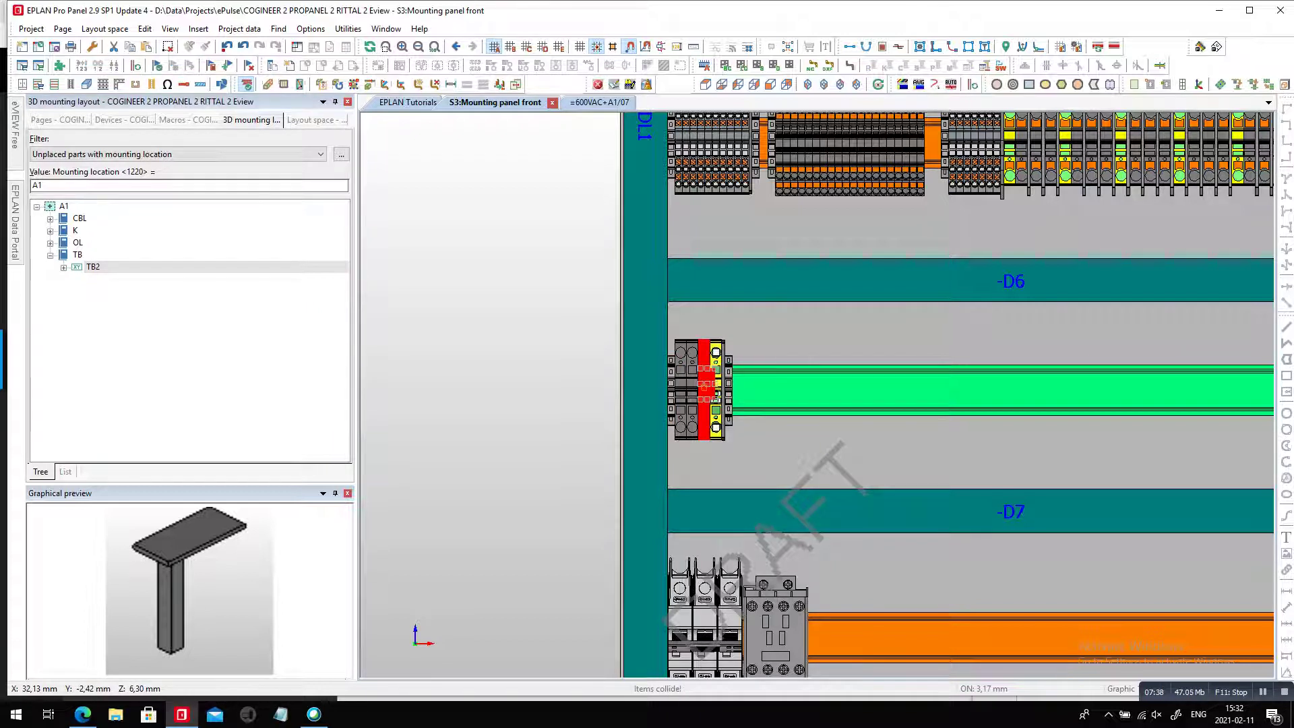
left_click(311, 29)
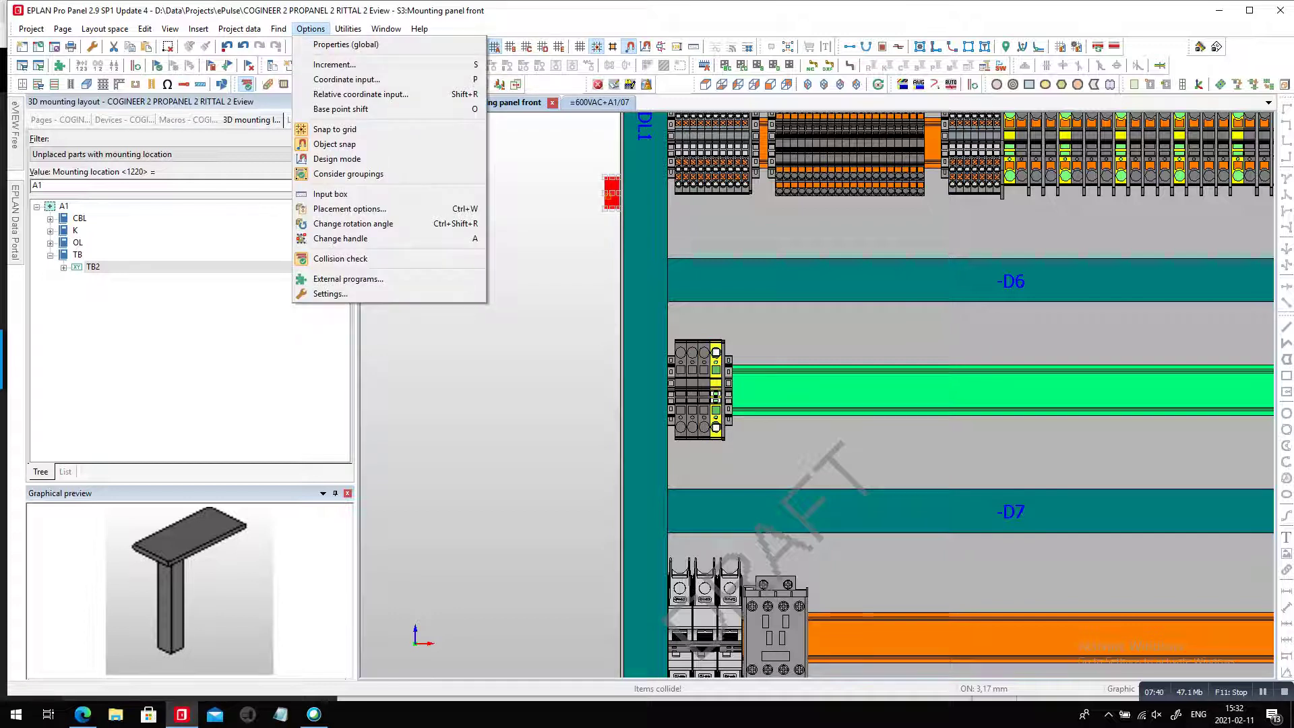
left_click(340, 259)
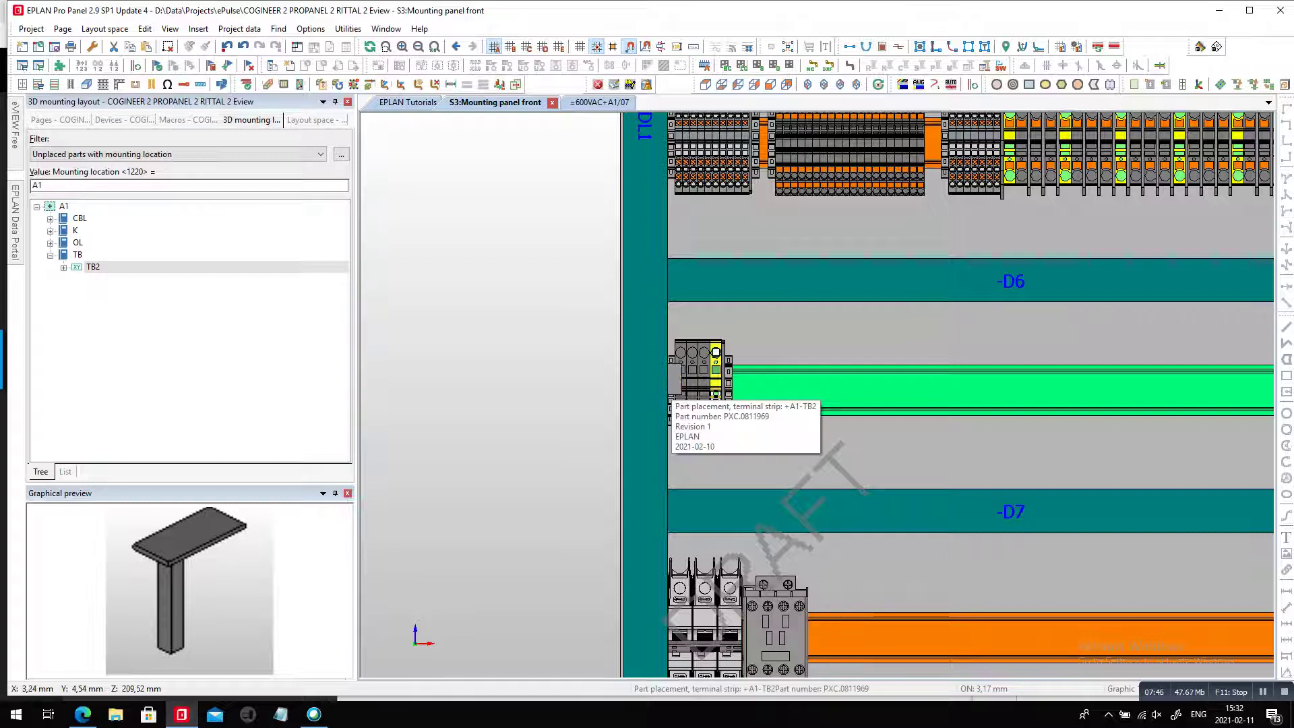
left_click(671, 382)
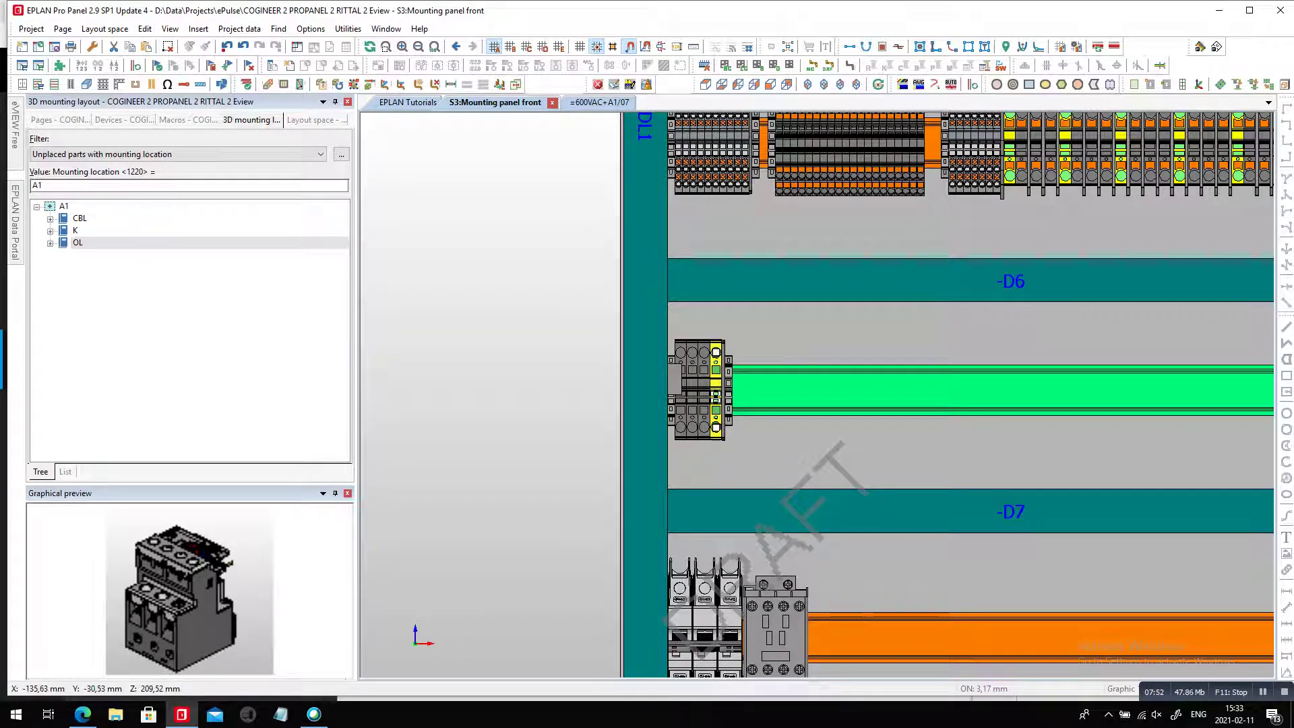
Move the right-hand terminal group from the rail above wire duct D6 to the rail below it, beside TB2
left_click(435, 47)
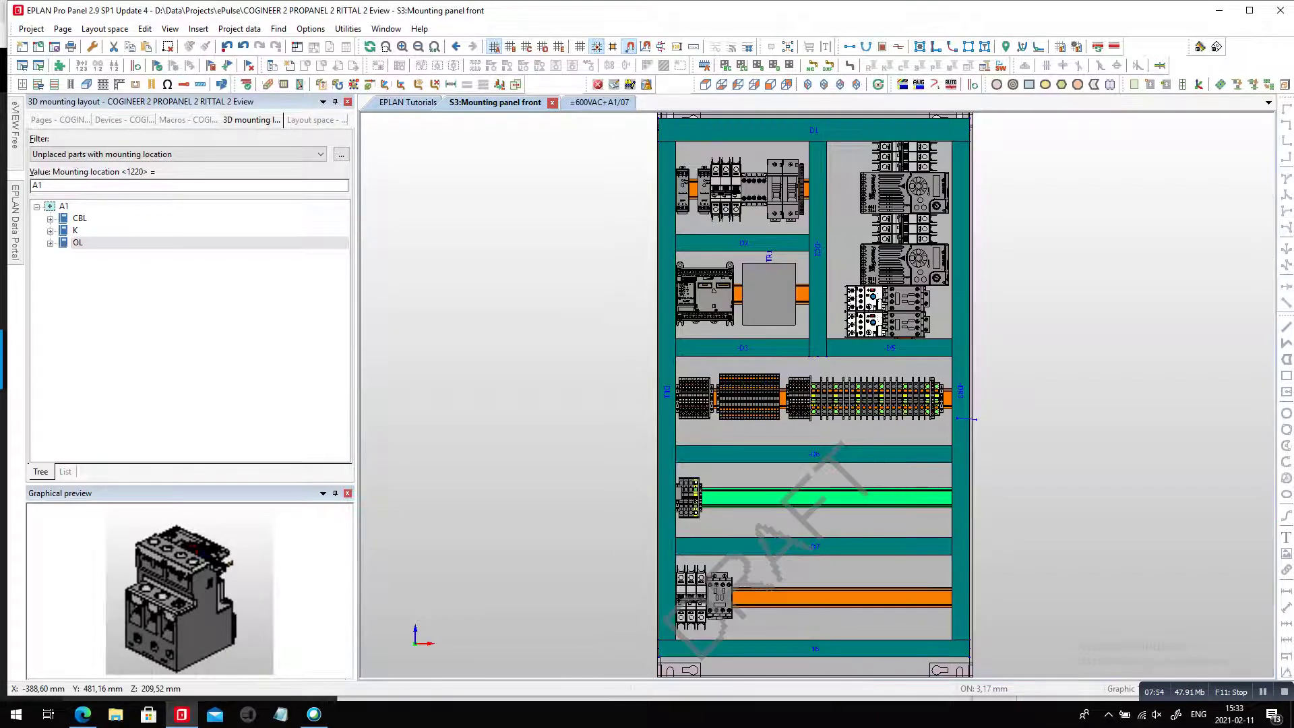
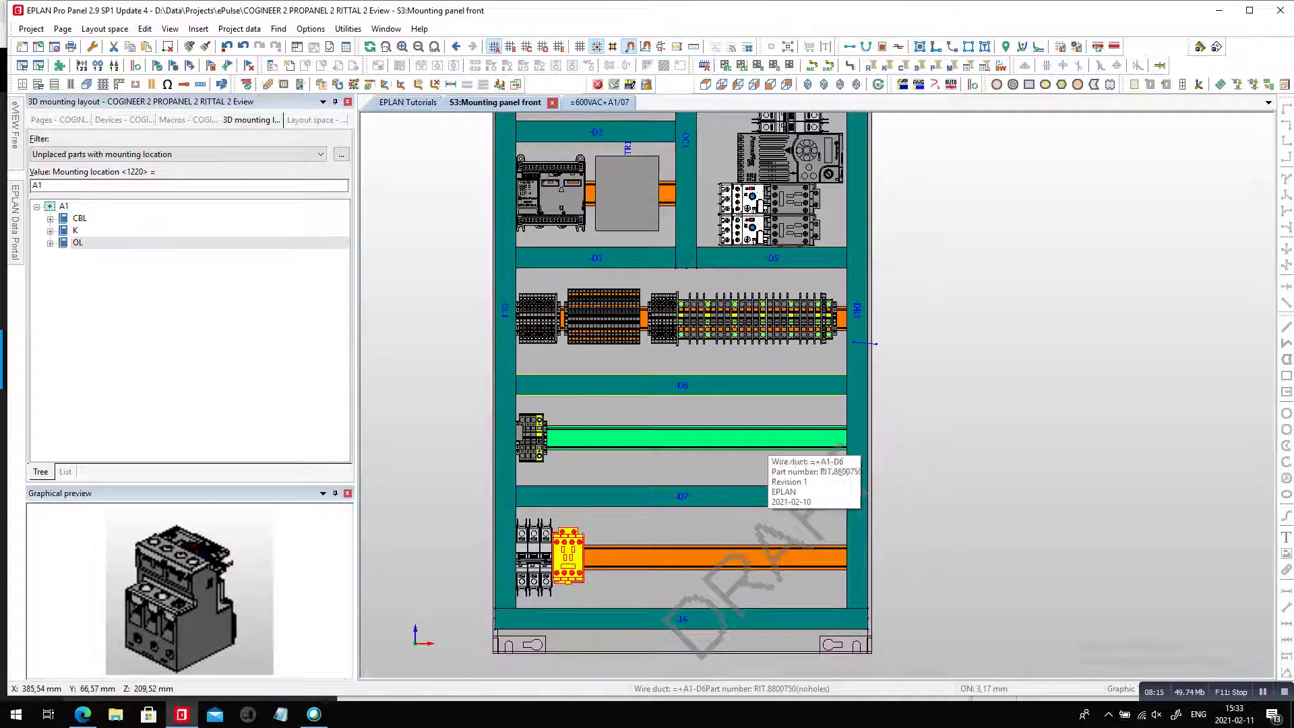
scroll(774, 435, "down", 1)
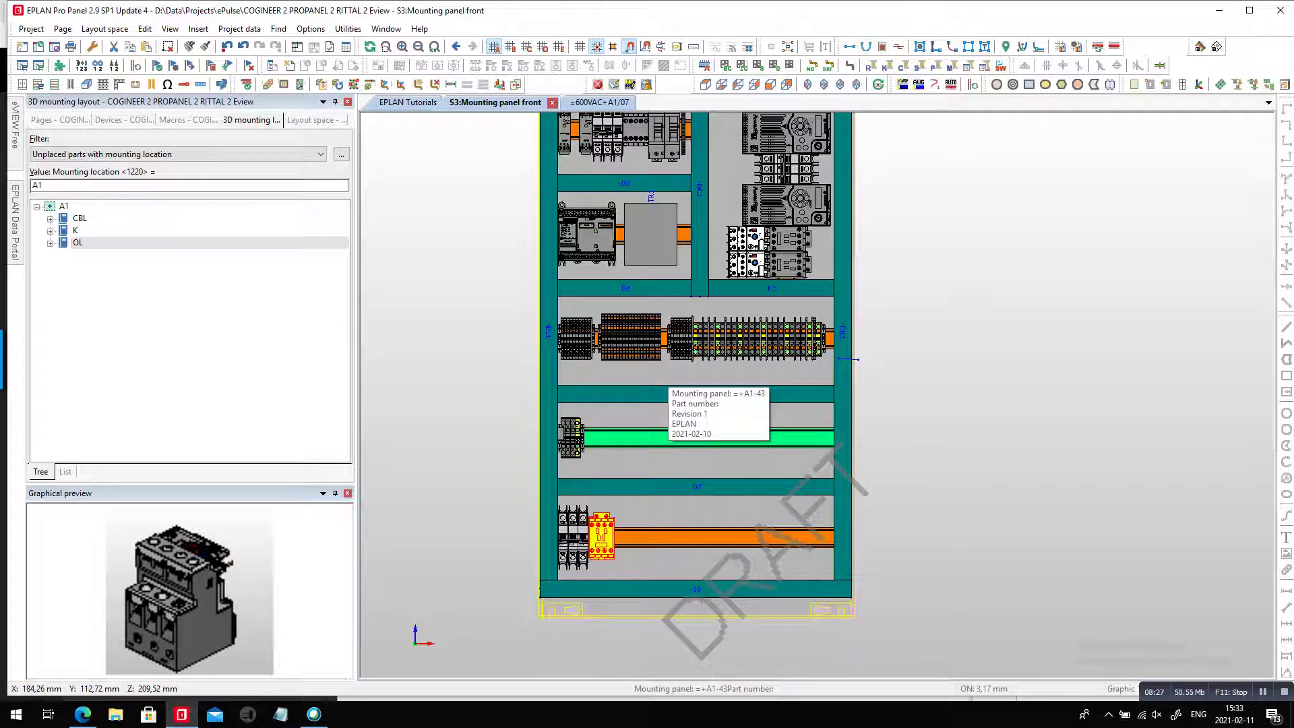
left_click_drag(664, 372, 822, 317)
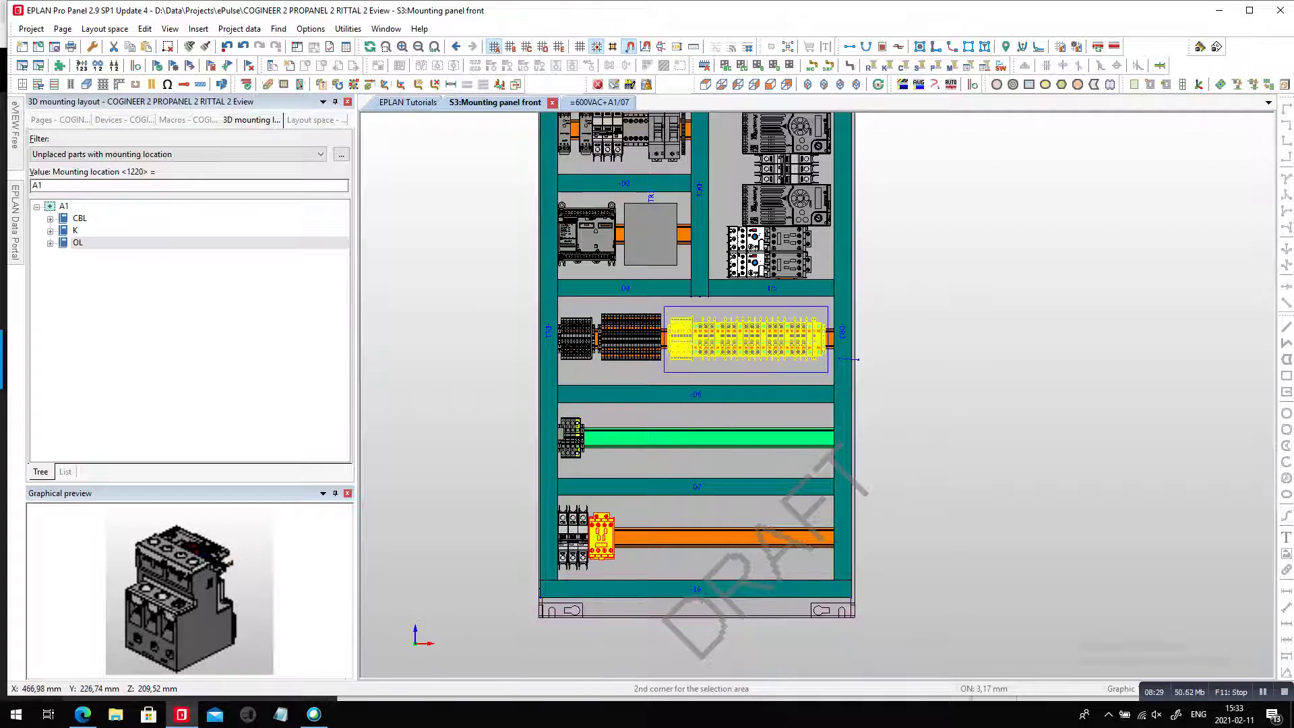
left_click(827, 307)
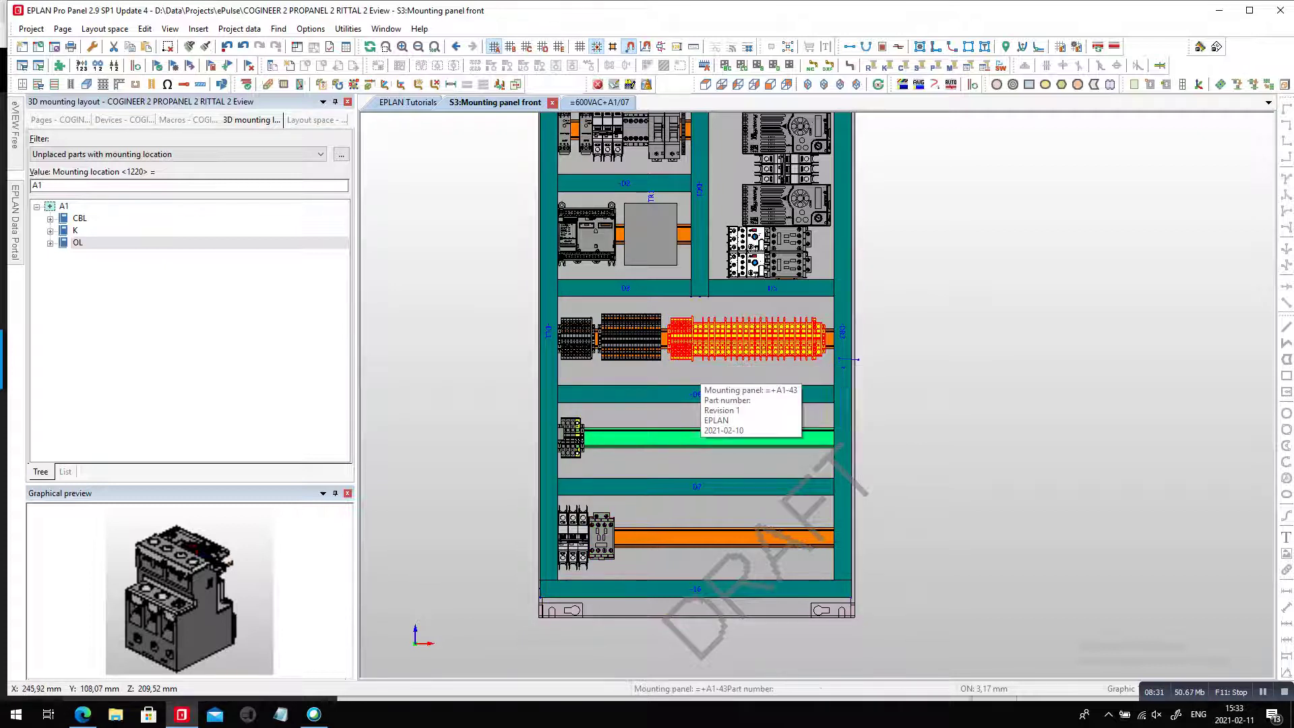
left_click(668, 338)
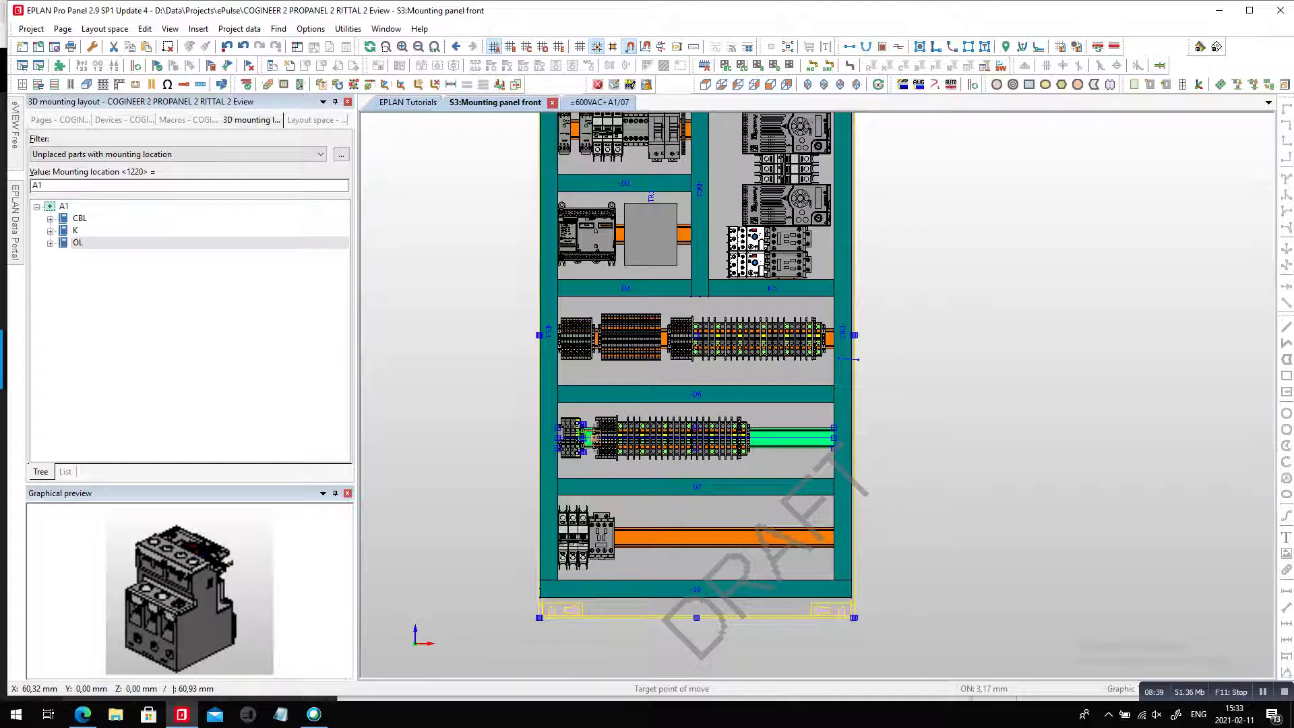
left_click(594, 438)
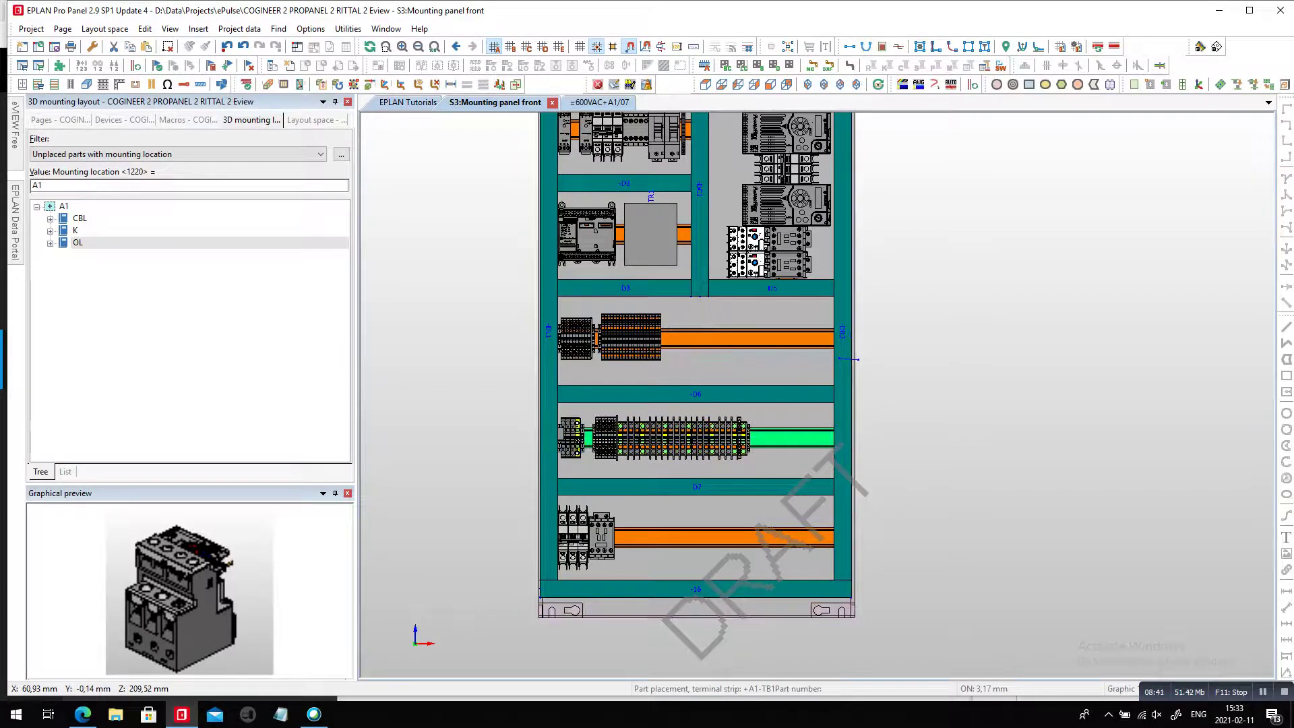
Move the two remaining terminal groups above wire duct D6 to the lowest mounting rail, right of the contactor
left_click_drag(506, 301, 681, 372)
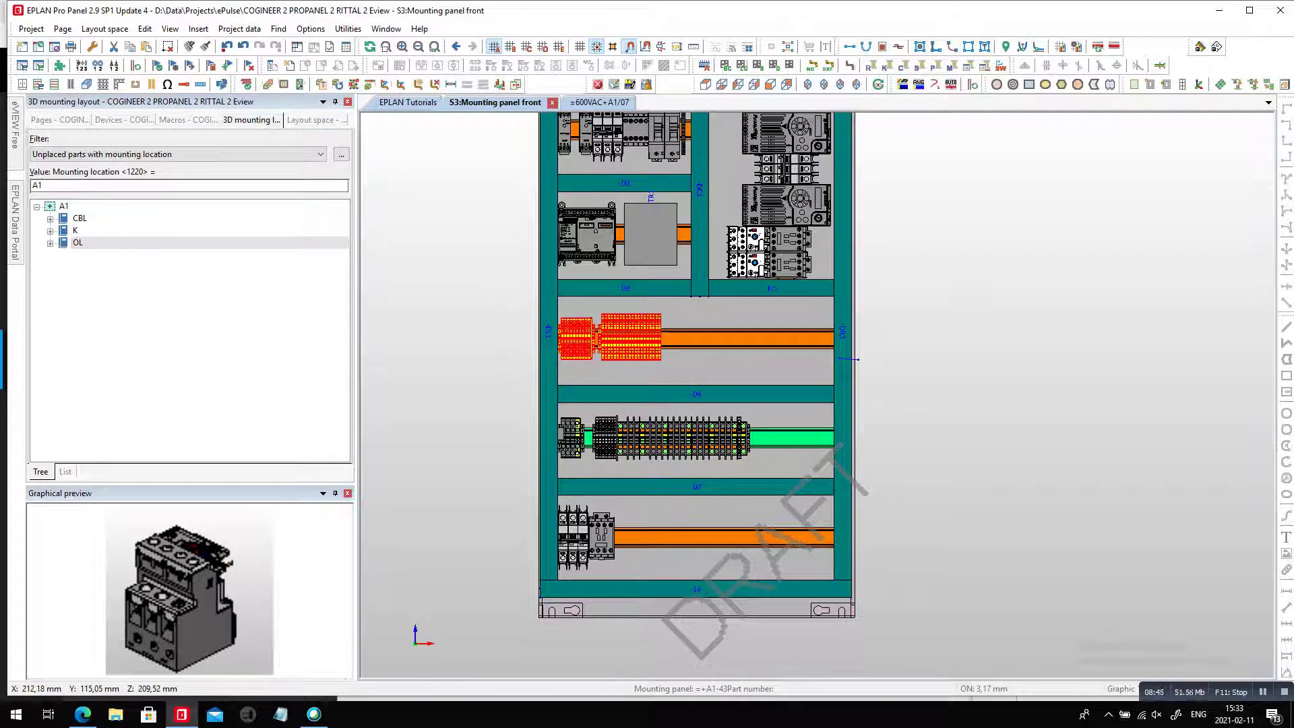
key("v")
left_click(558, 339)
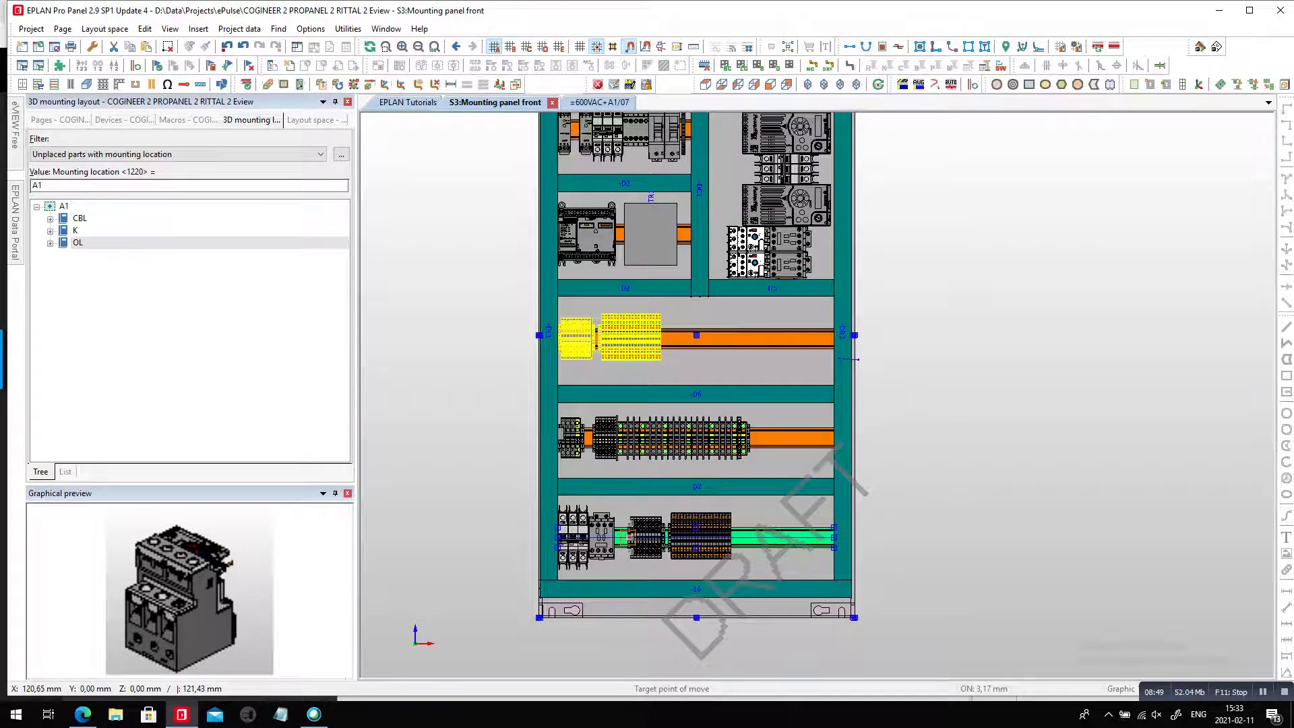
left_click(703, 522)
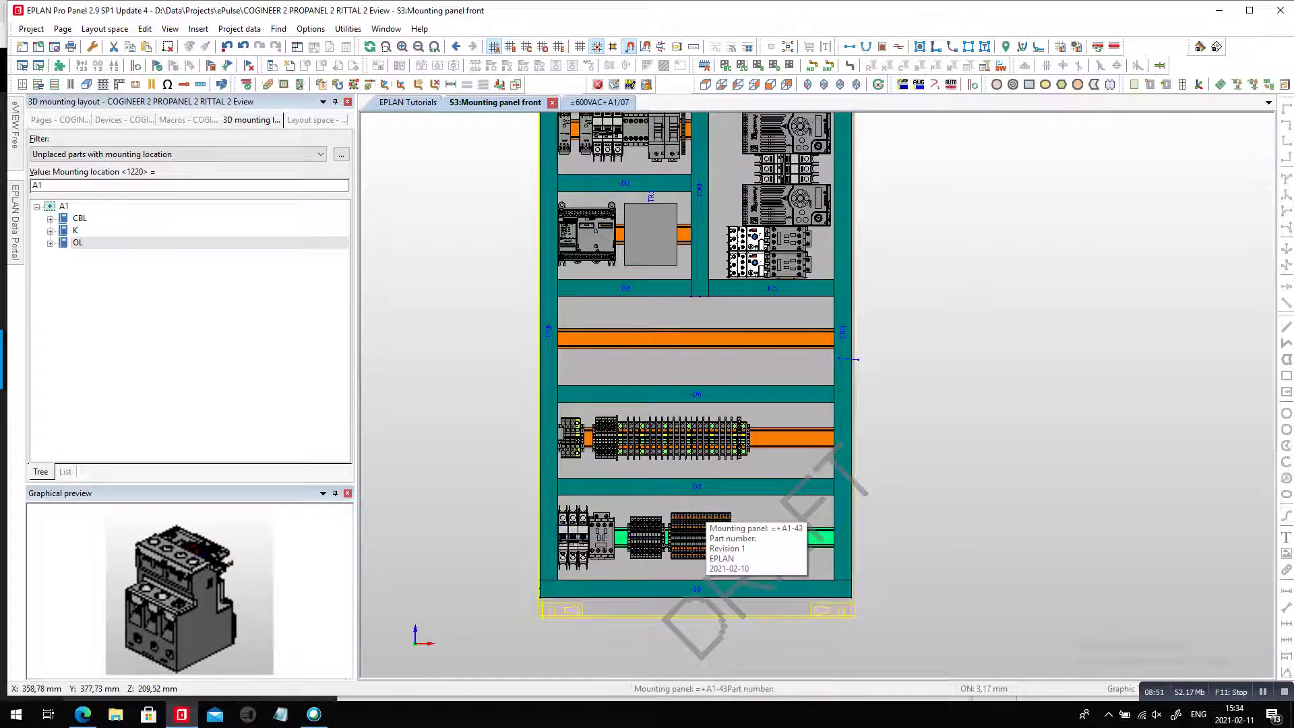
Extend vertical wire duct DC1 down to duct D6 and shorten the empty mounting rail above D6 to DC1's left edge
scroll(851, 368, "up", 1)
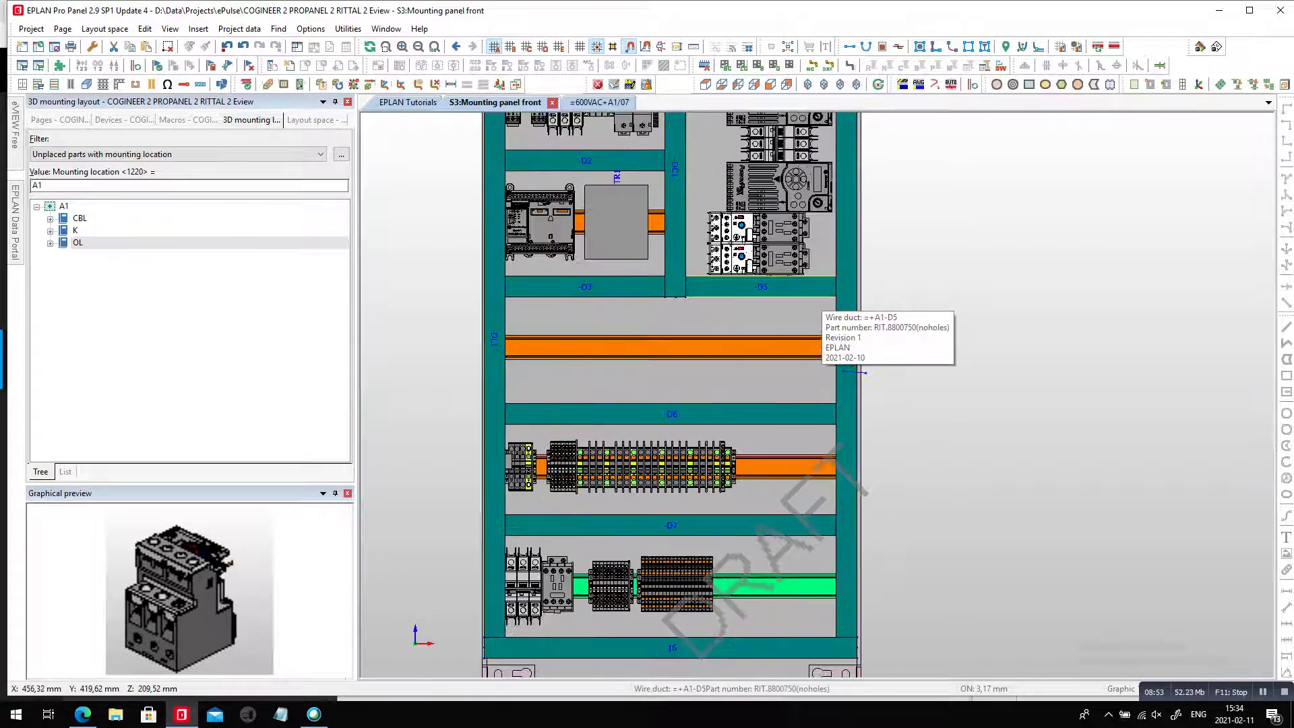
scroll(820, 295, "up", 2)
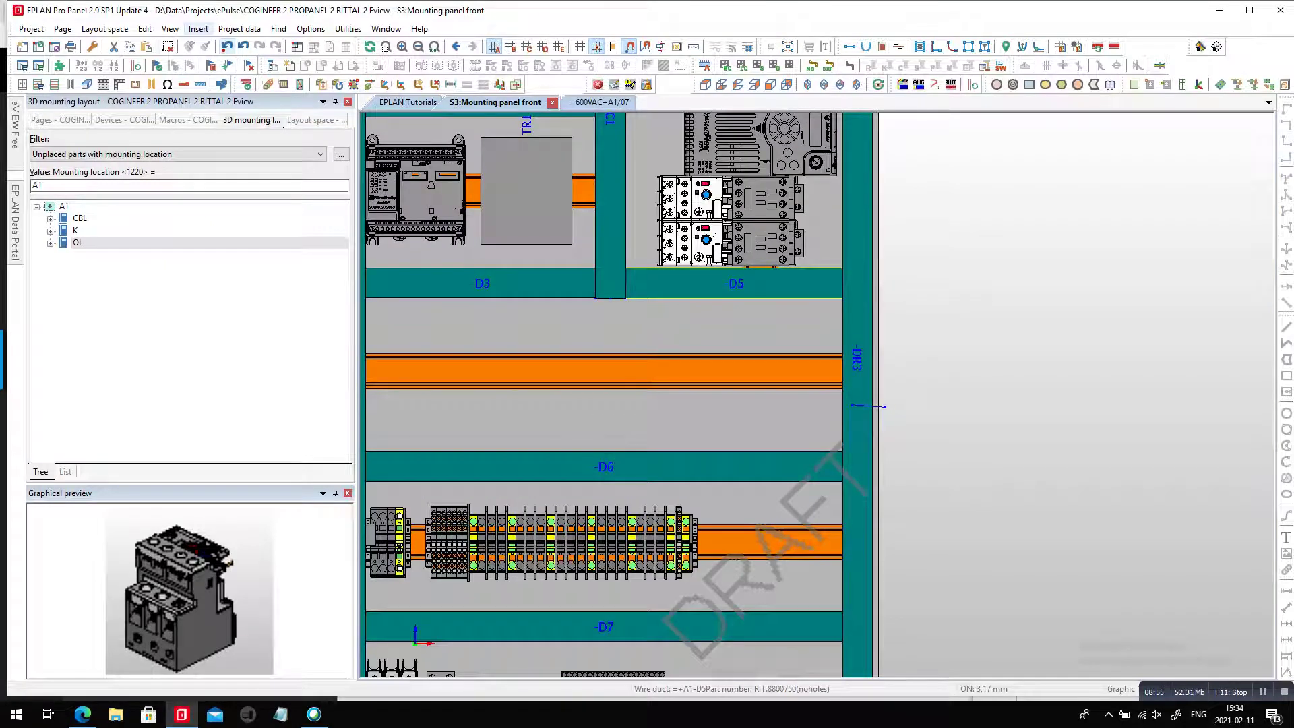
left_click(310, 29)
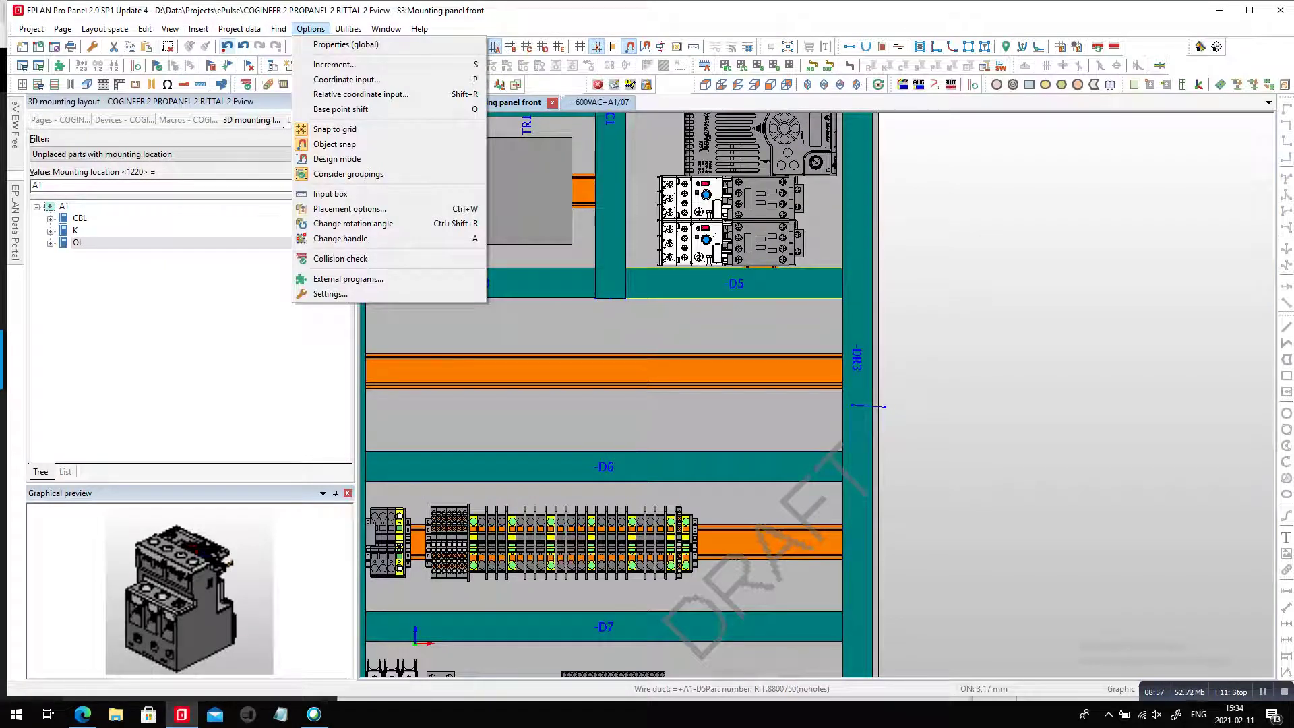
left_click(310, 29)
left_click(370, 84)
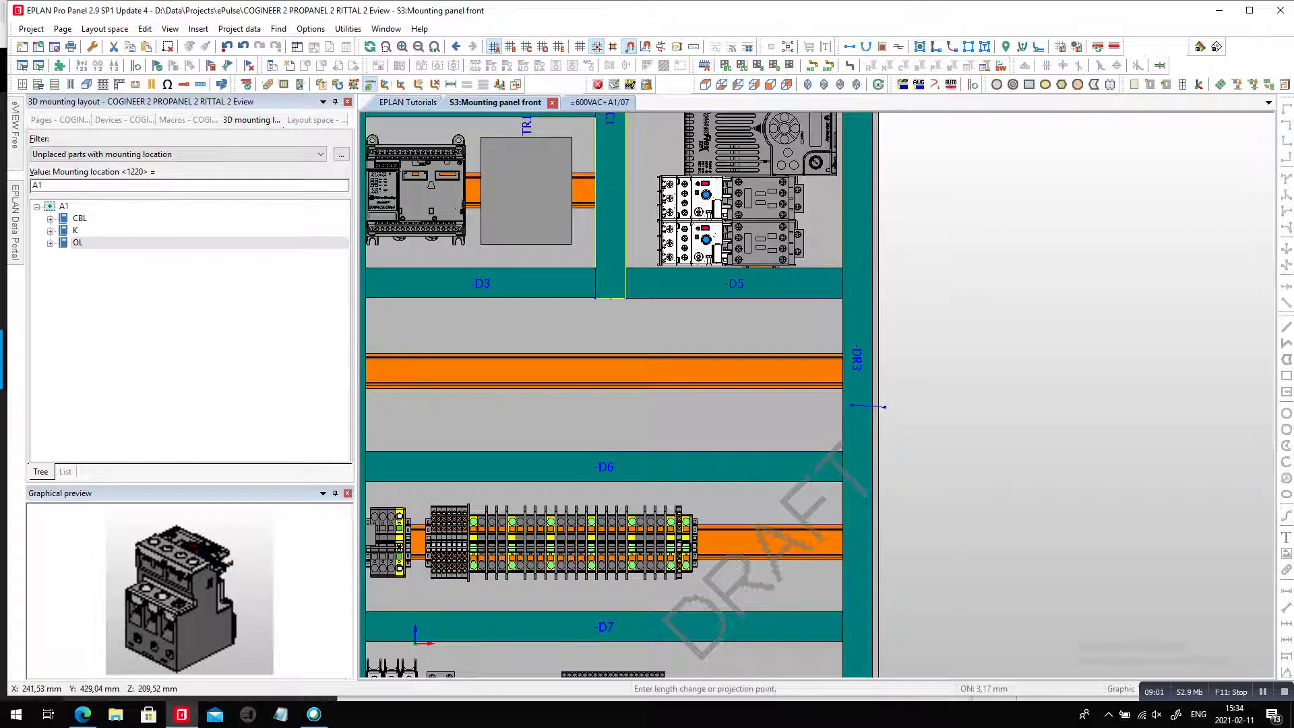
left_click(610, 289)
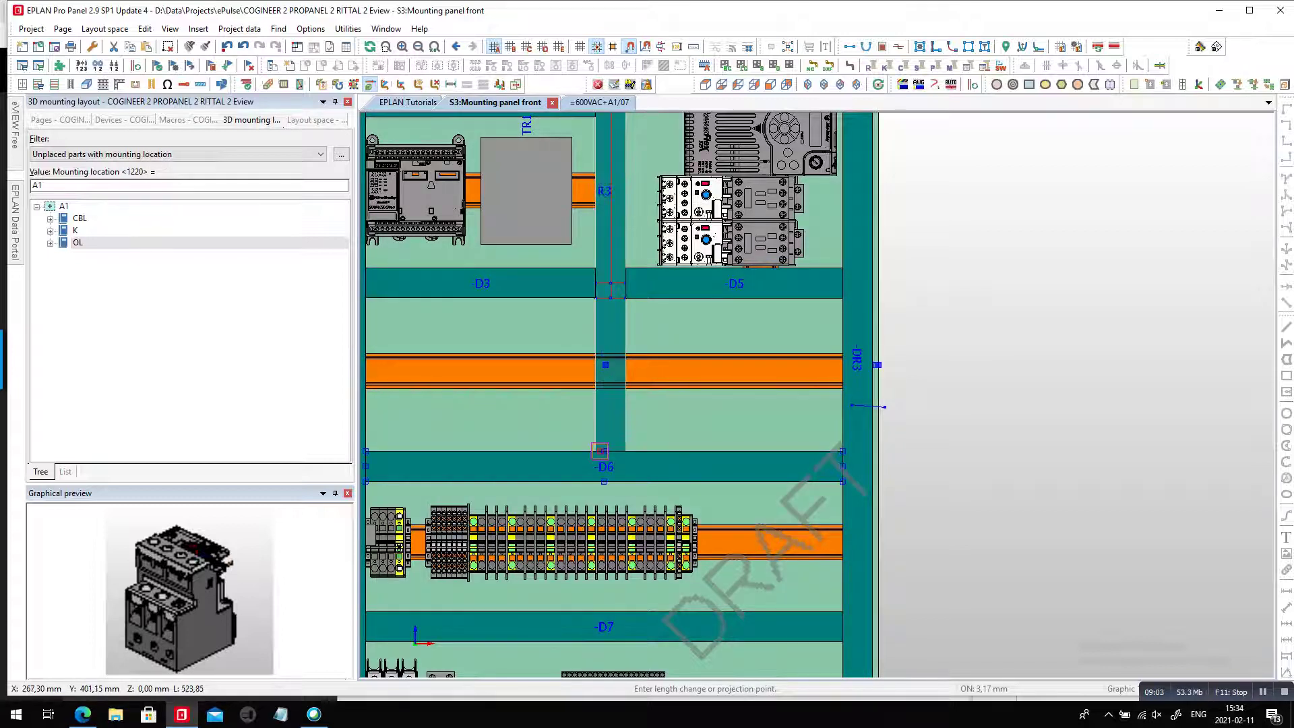
left_click(600, 451)
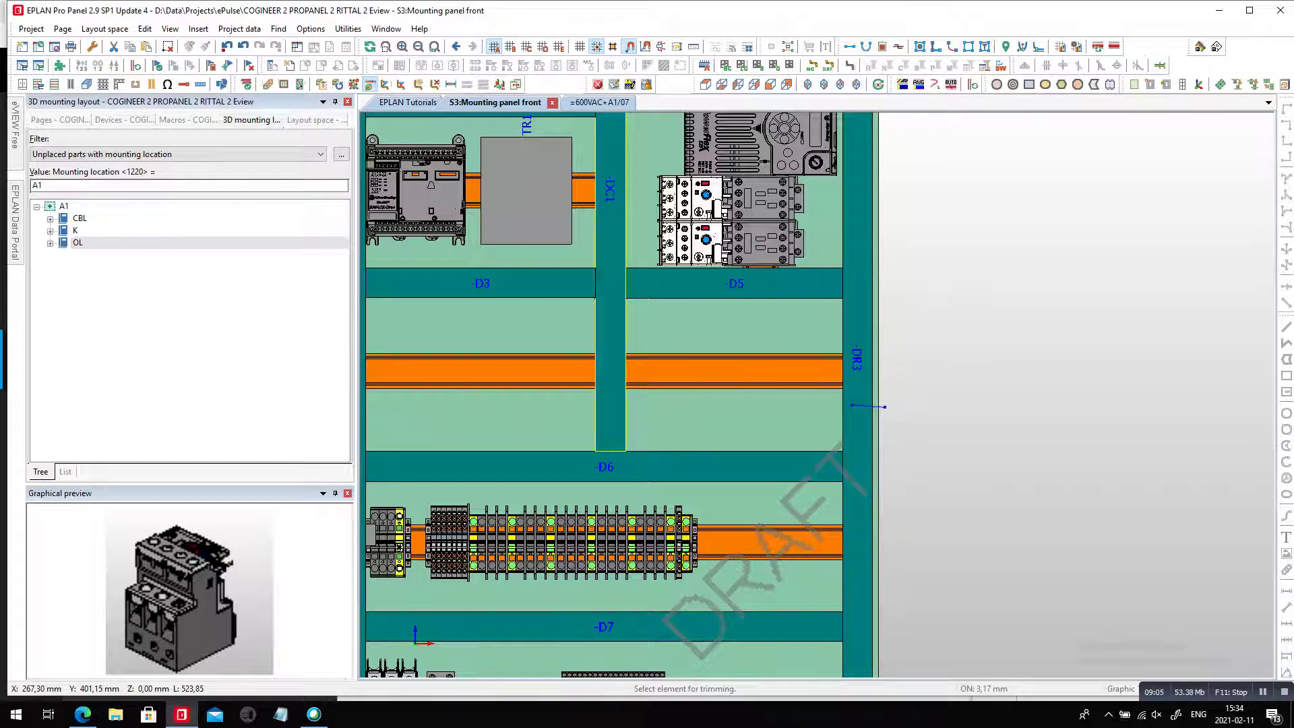
left_click(645, 379)
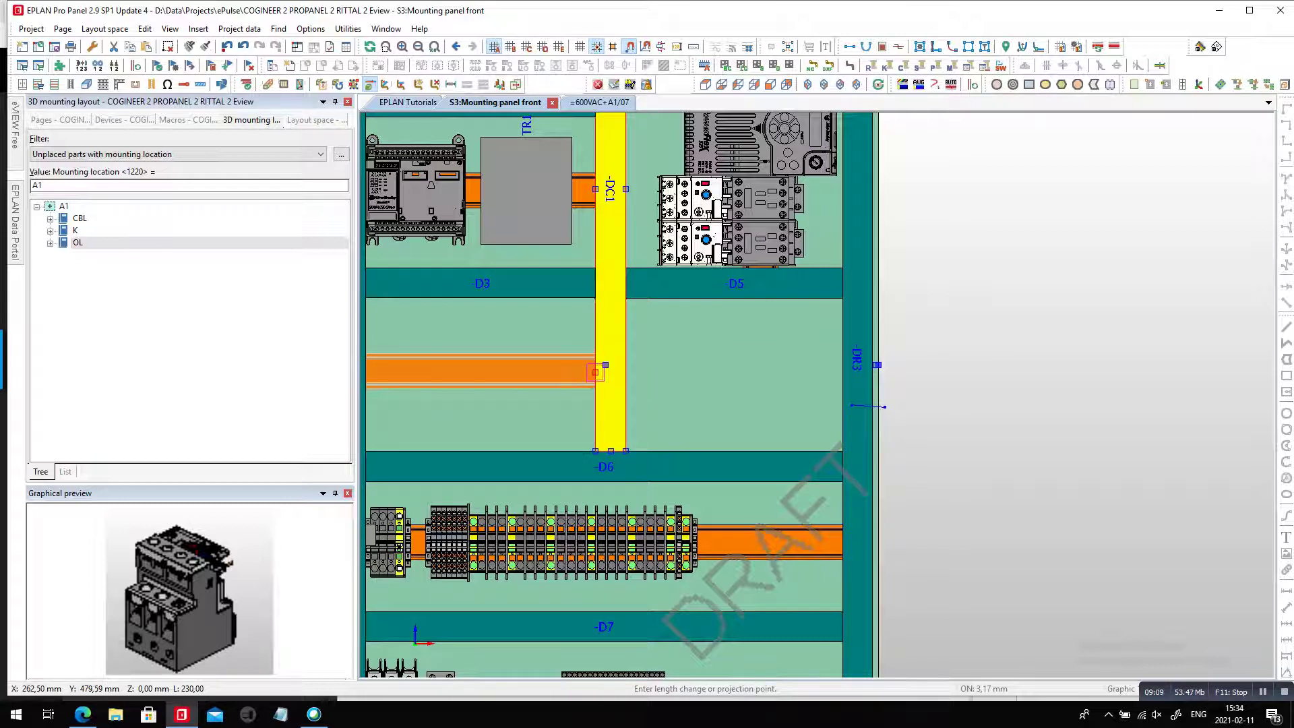
left_click(596, 372)
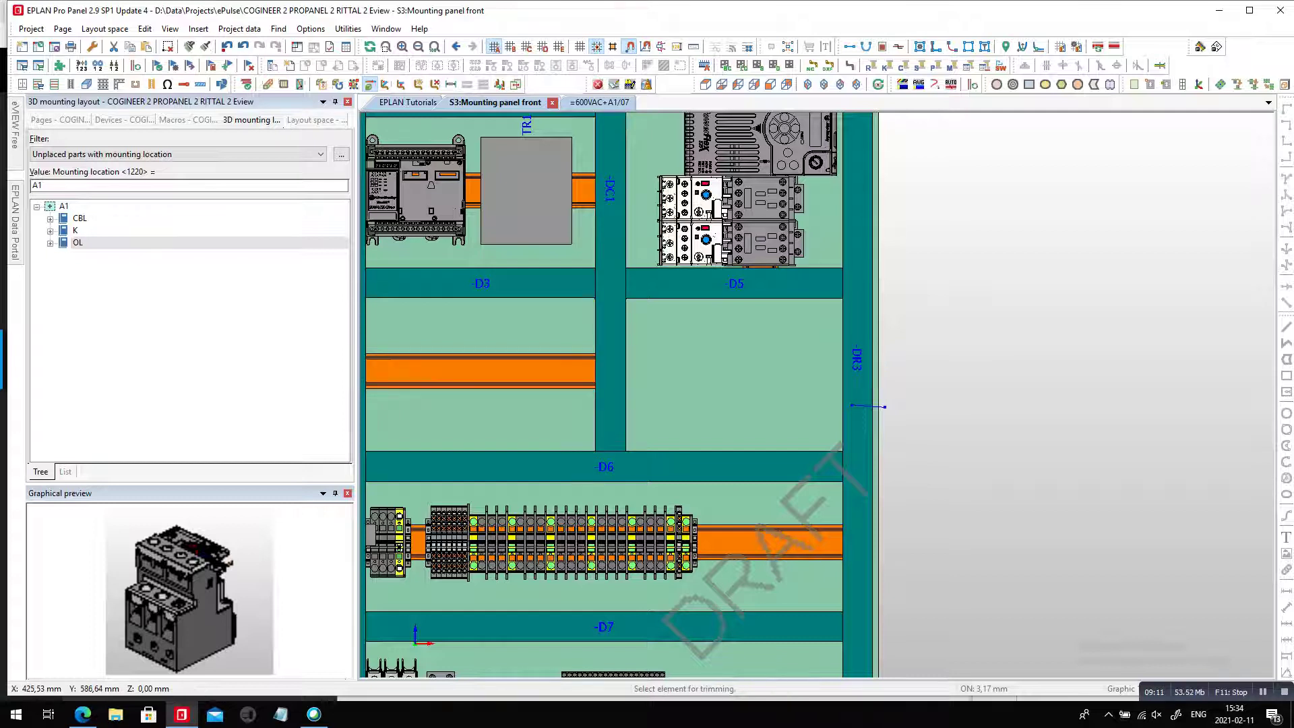
Delete horizontal wire duct D5 below the overload relays and contactors
scroll(767, 263, "up", 1)
scroll(761, 263, "up", 4)
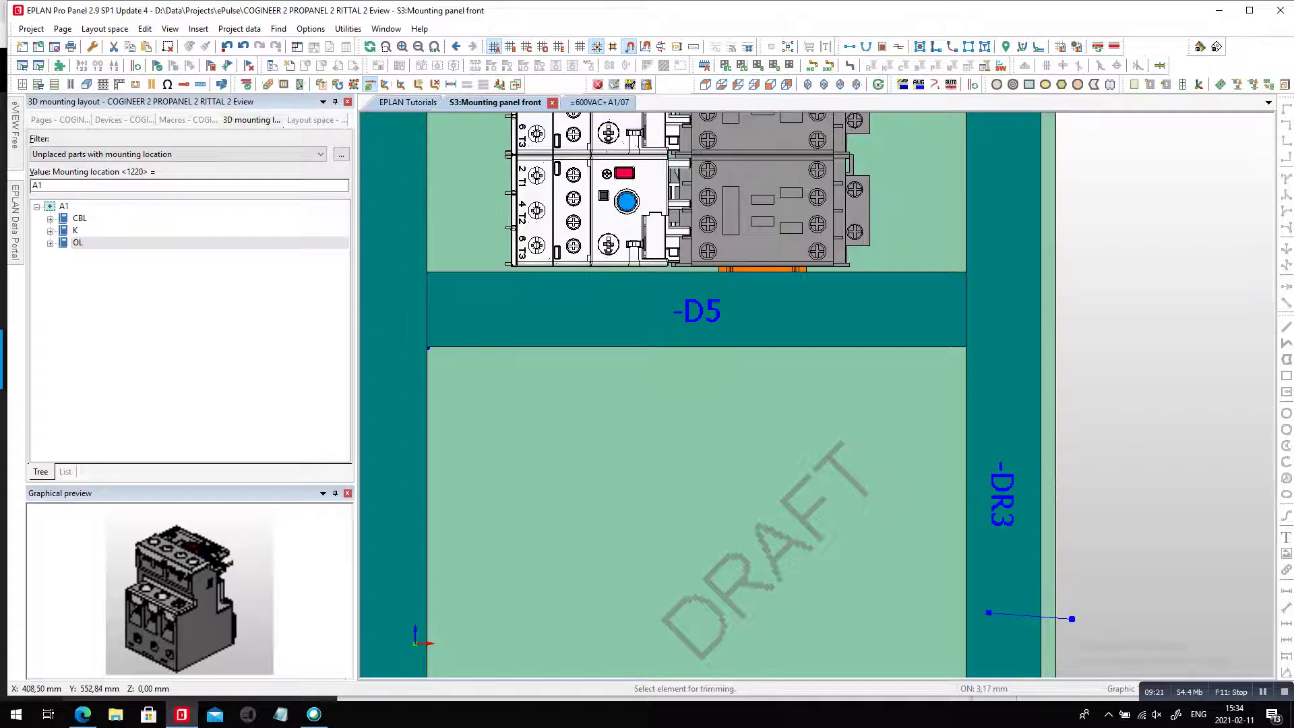
scroll(714, 320, "down", 3)
key("Escape")
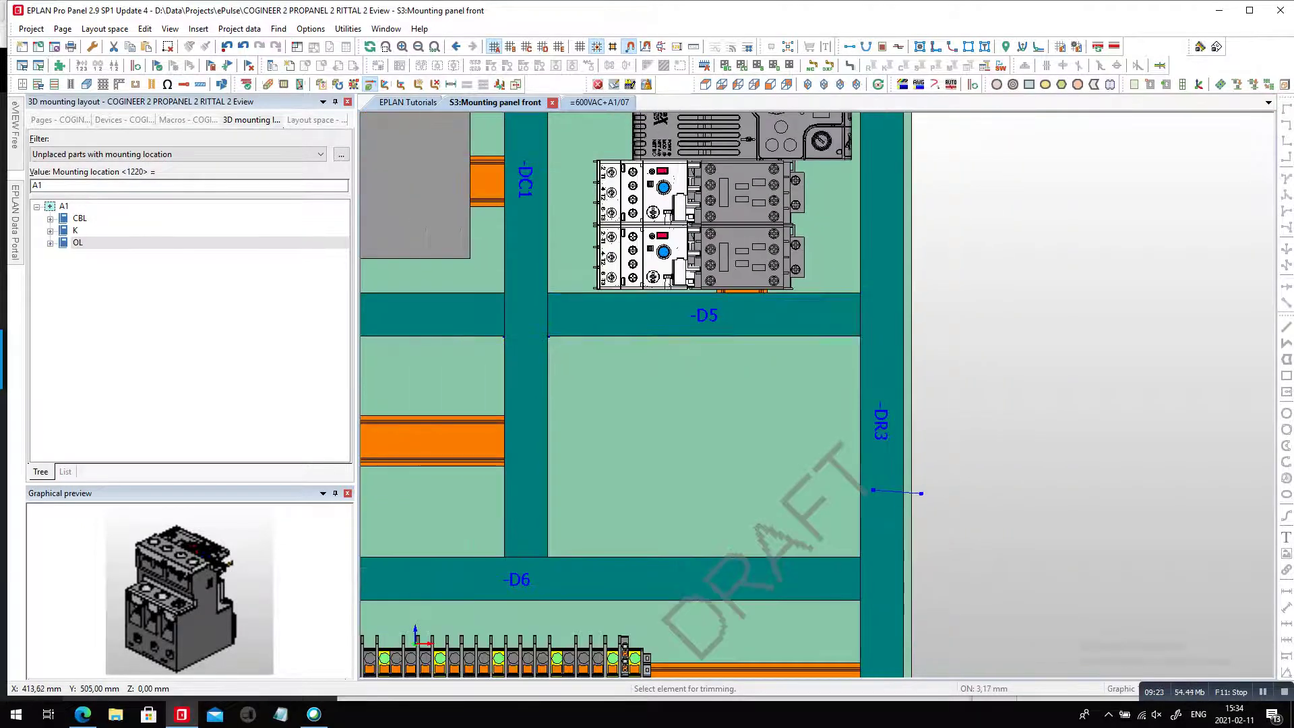
left_click(670, 313)
key("Delete")
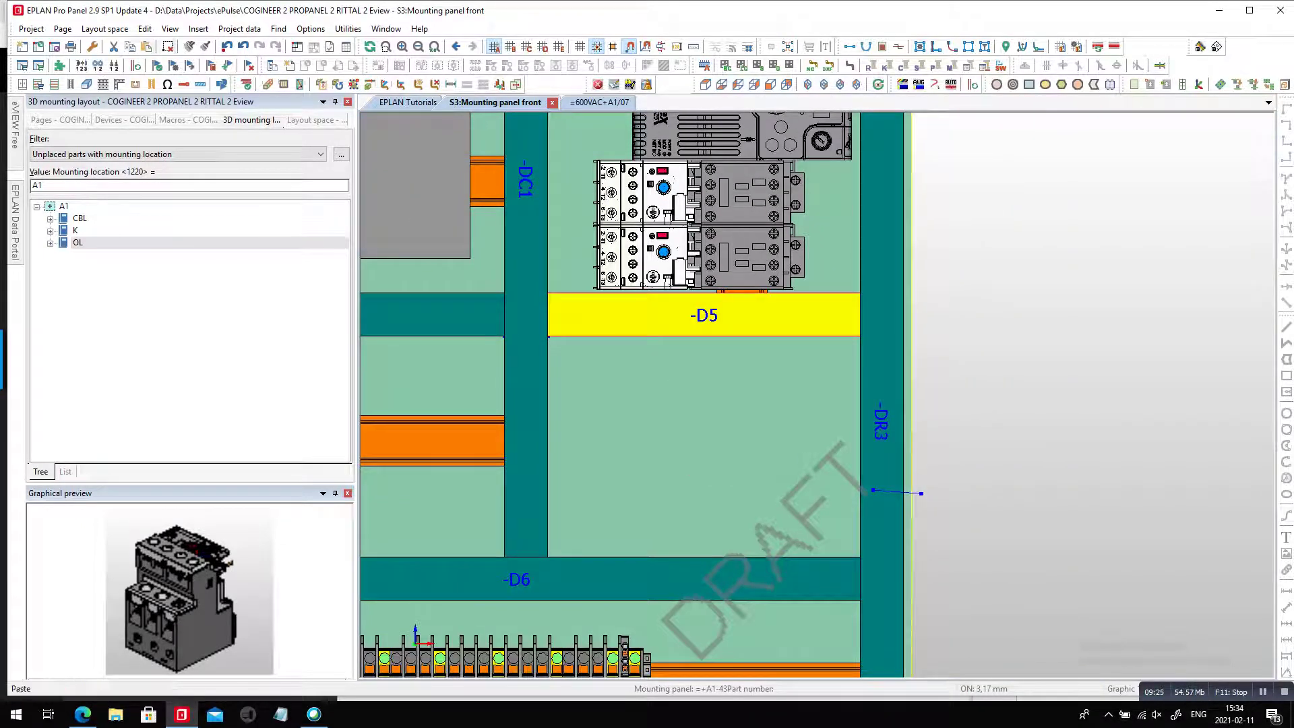
left_click(729, 315)
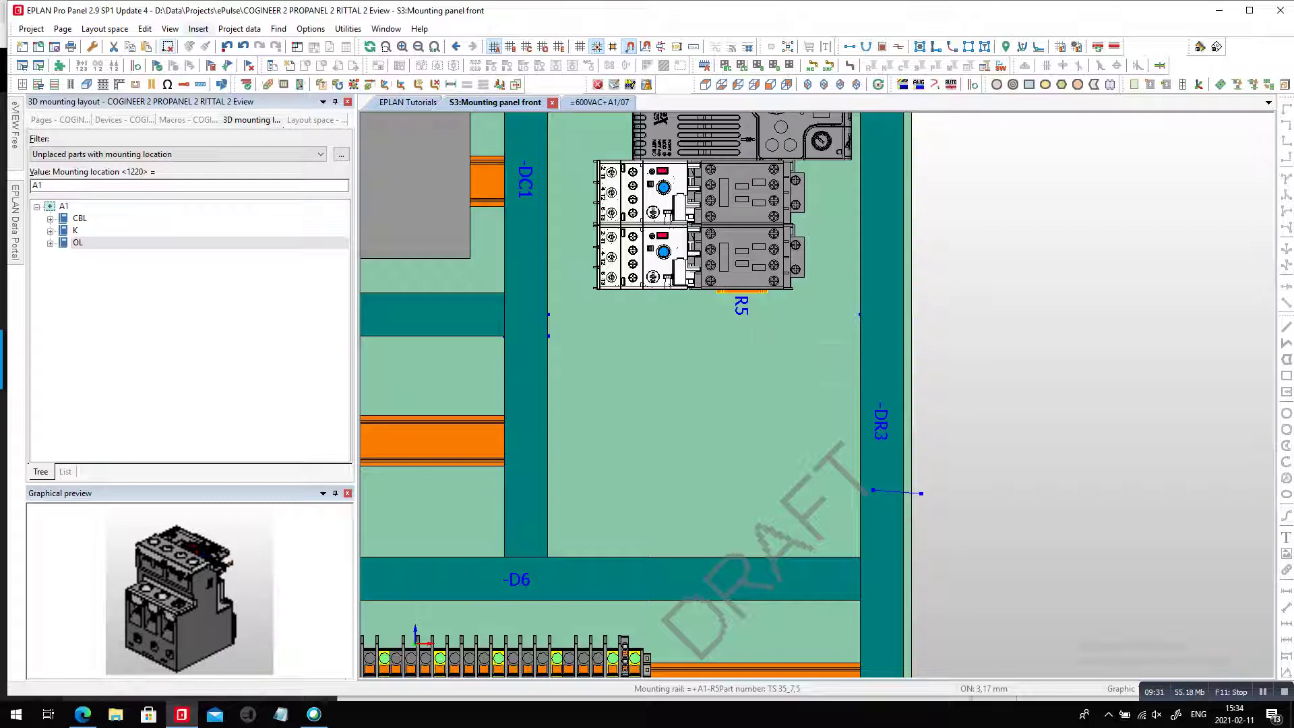
Insert a TS 35_7,5 mounting rail running vertically from the lower end of rail R5 down to wire duct D6
left_click(198, 28)
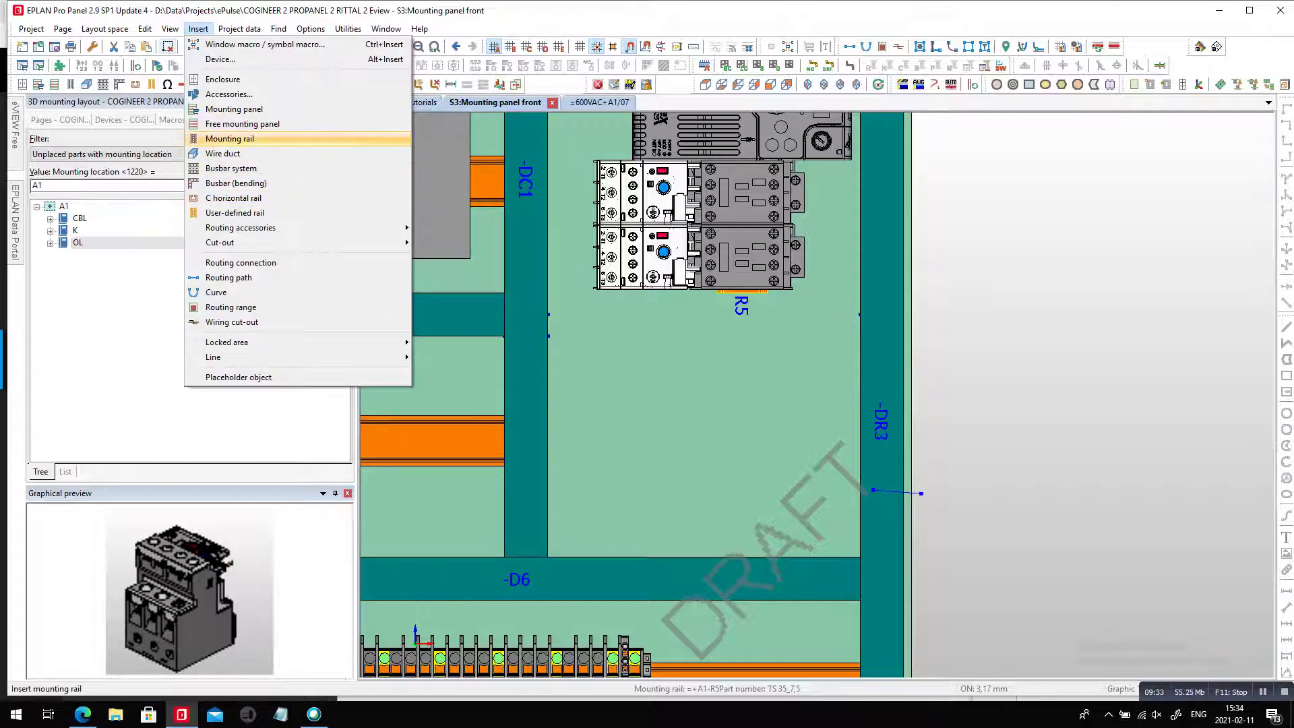
left_click(229, 138)
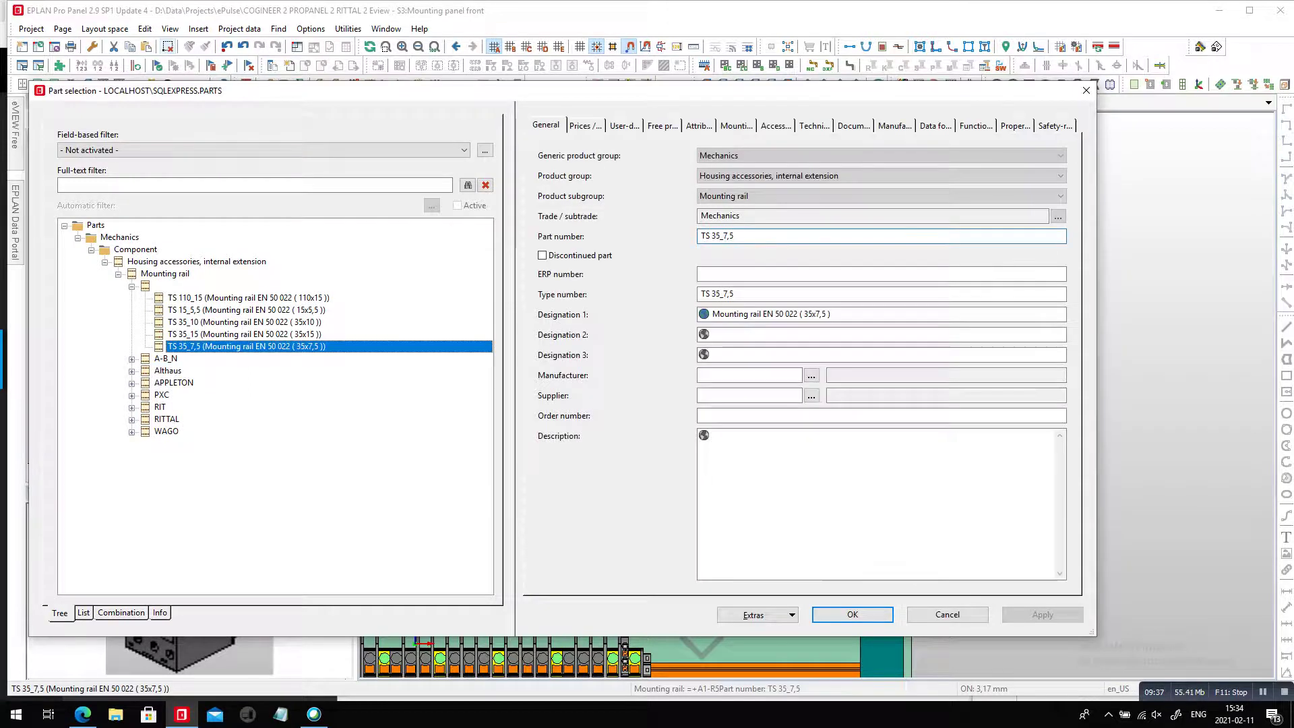
key("Return")
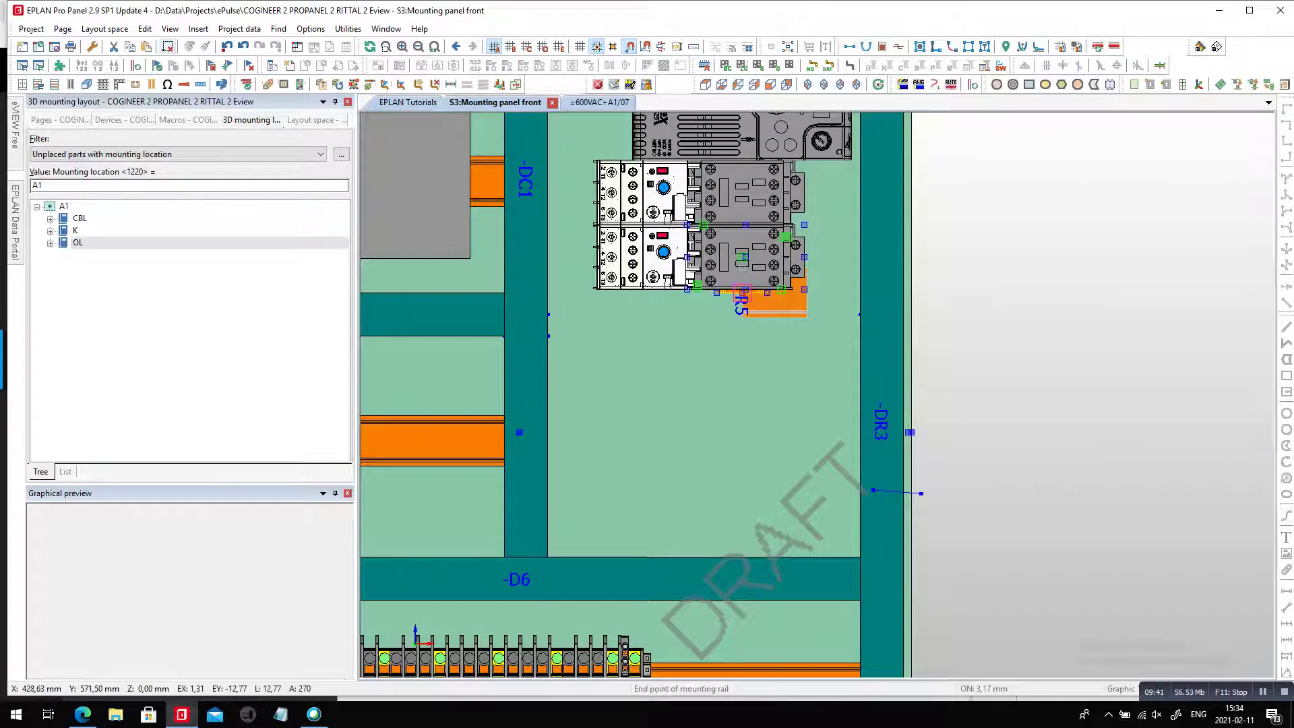
left_click(742, 292)
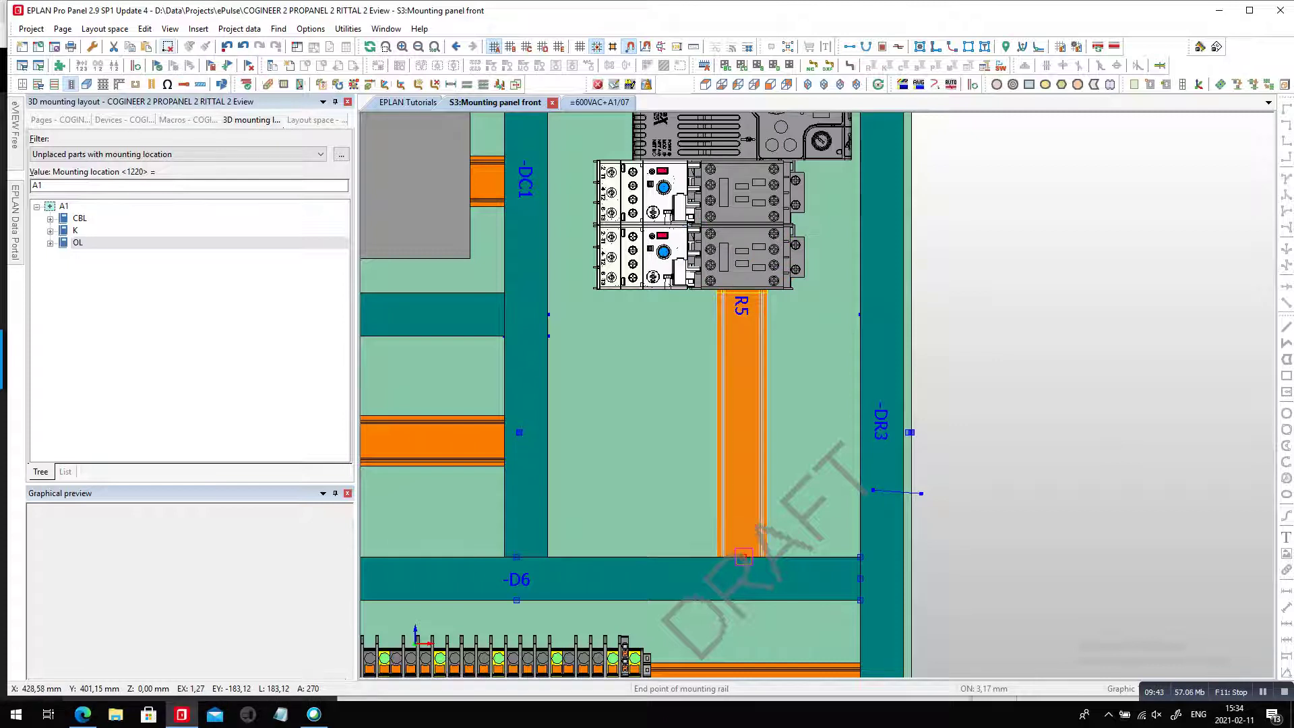
left_click(742, 557)
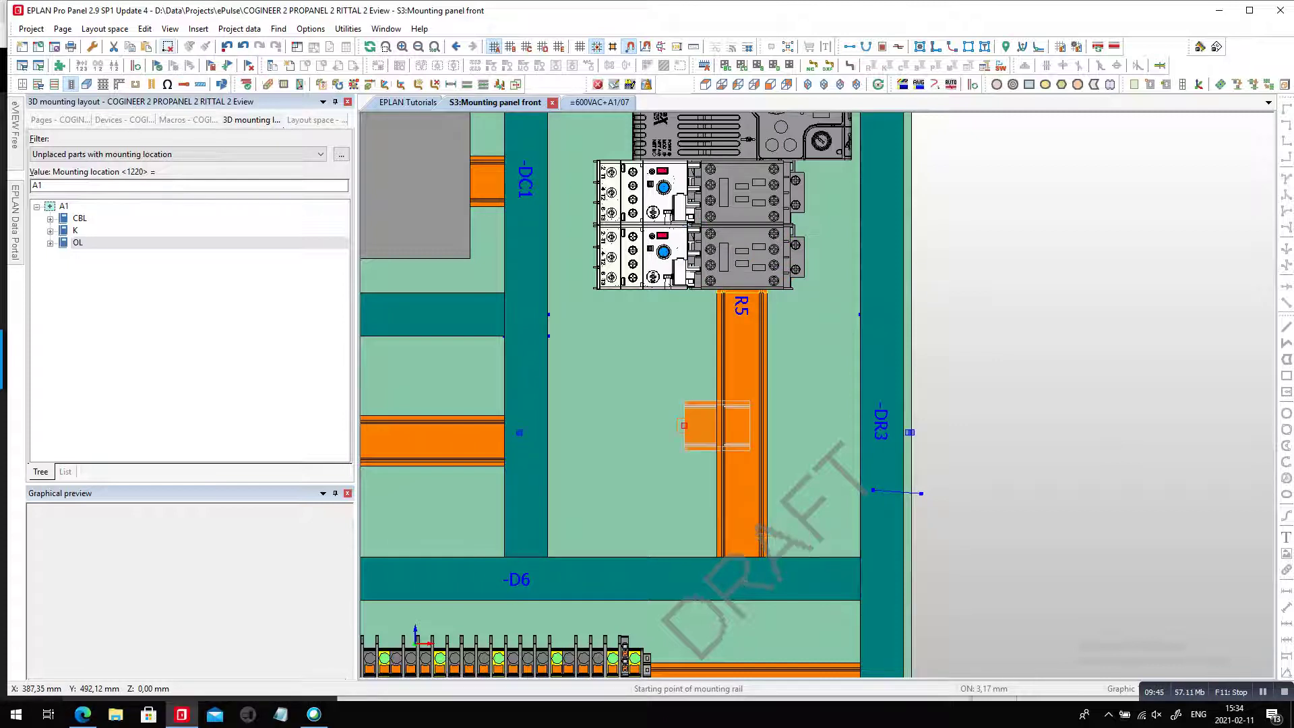
scroll(771, 383, "down", 2)
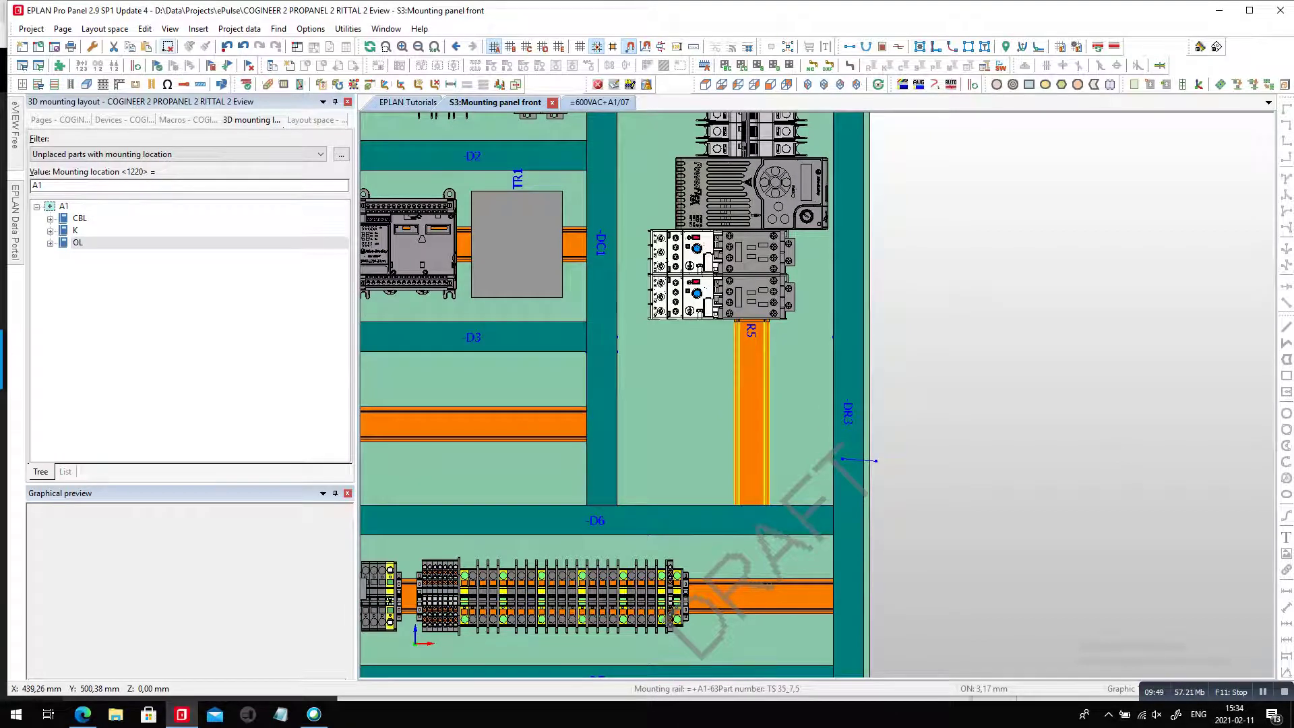
scroll(762, 407, "down", 1)
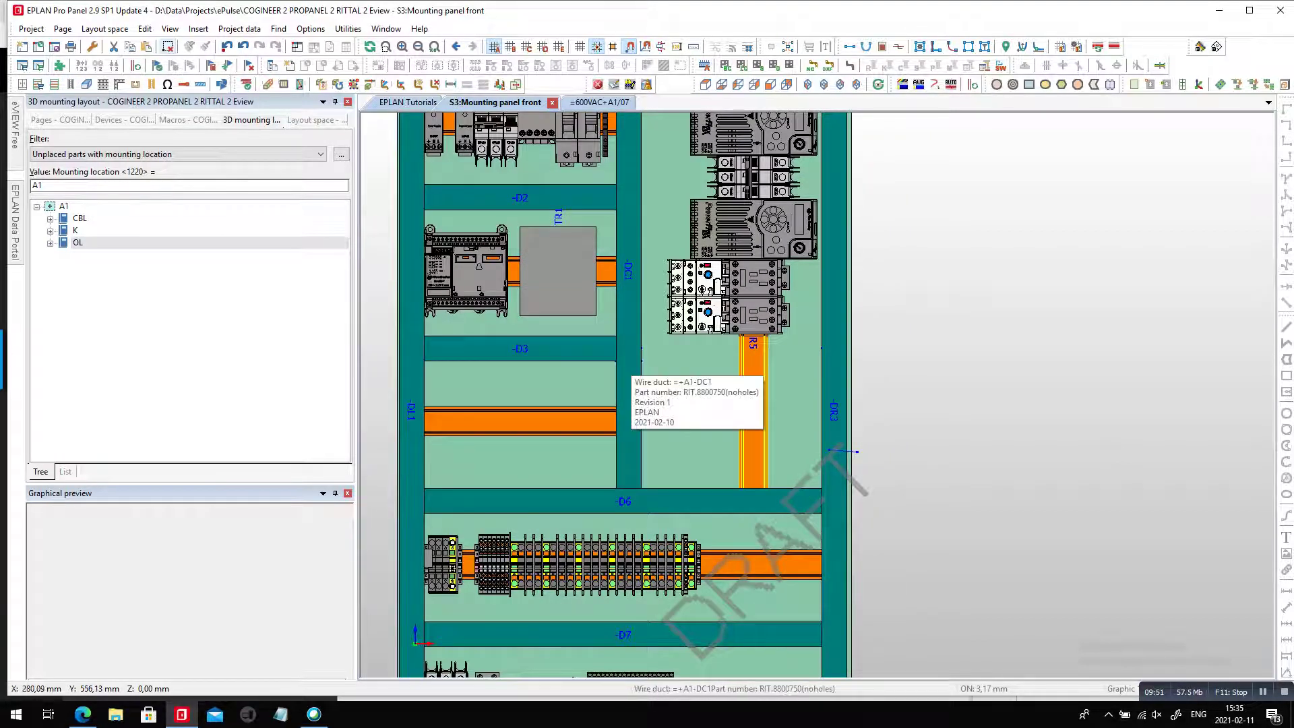
scroll(634, 358, "down", 1)
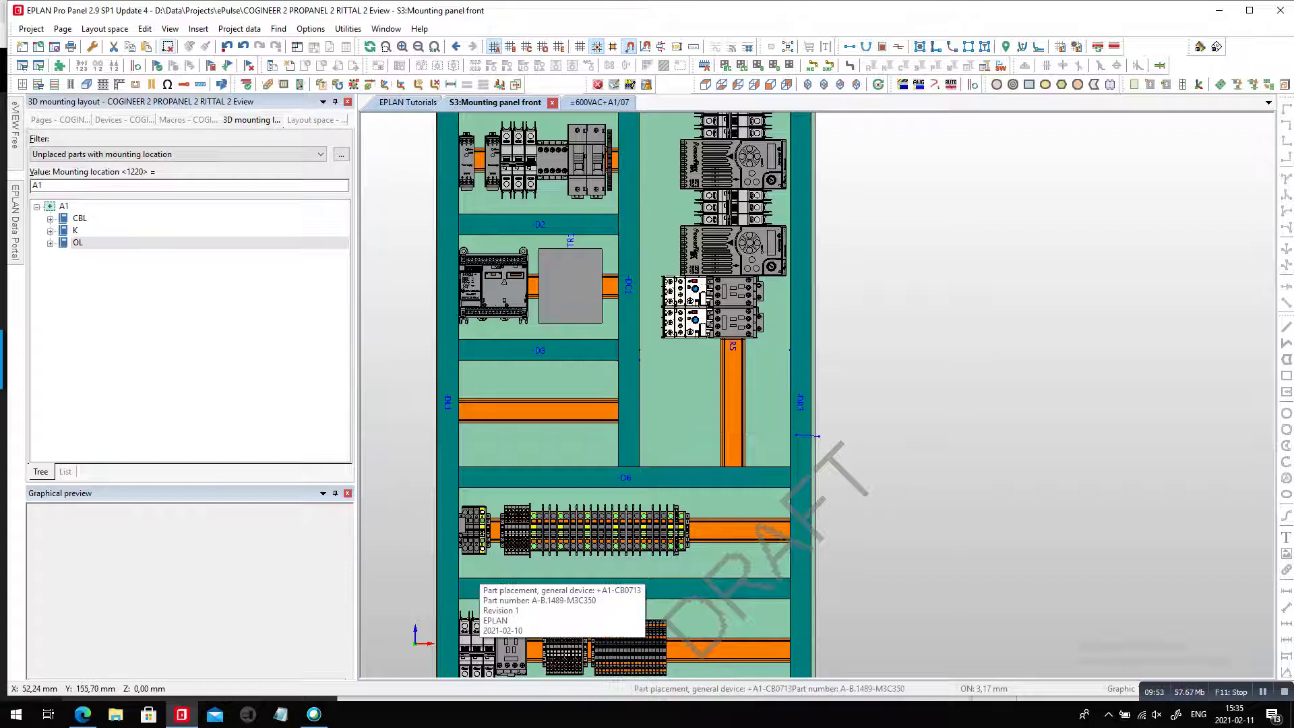
left_click(475, 641)
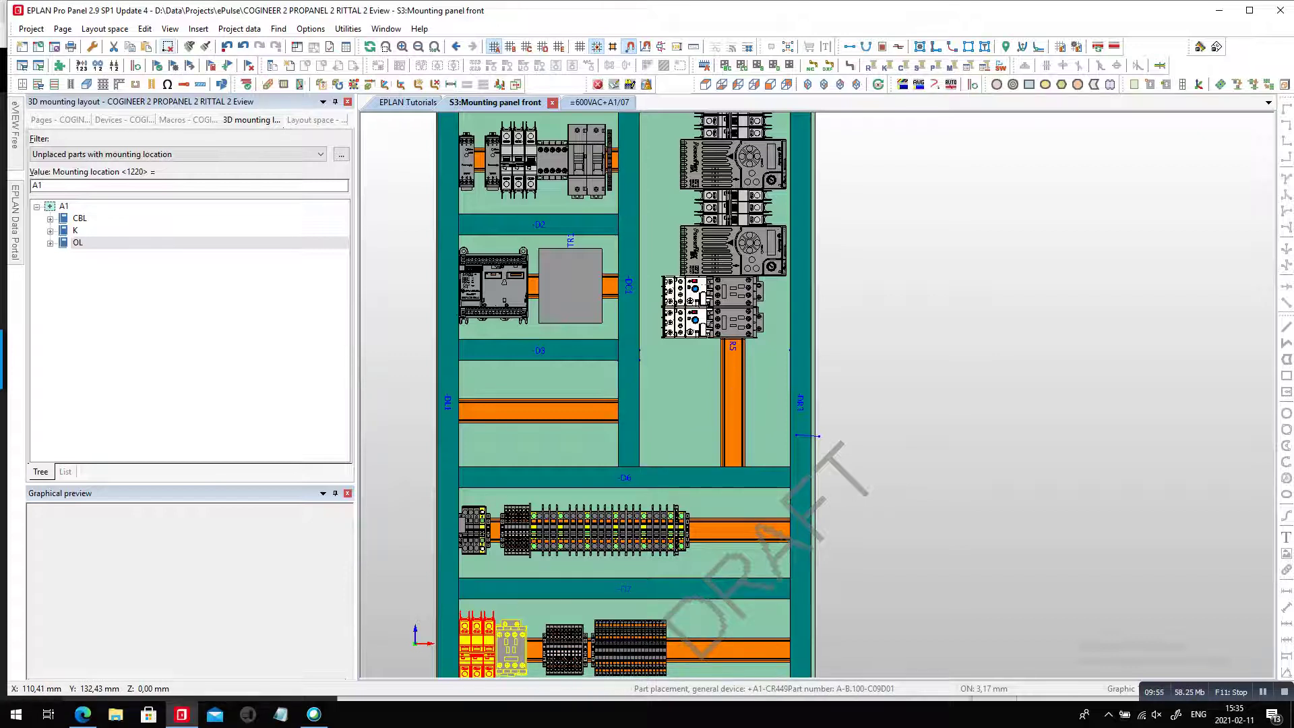
left_click(511, 648)
key("m")
left_click(496, 649)
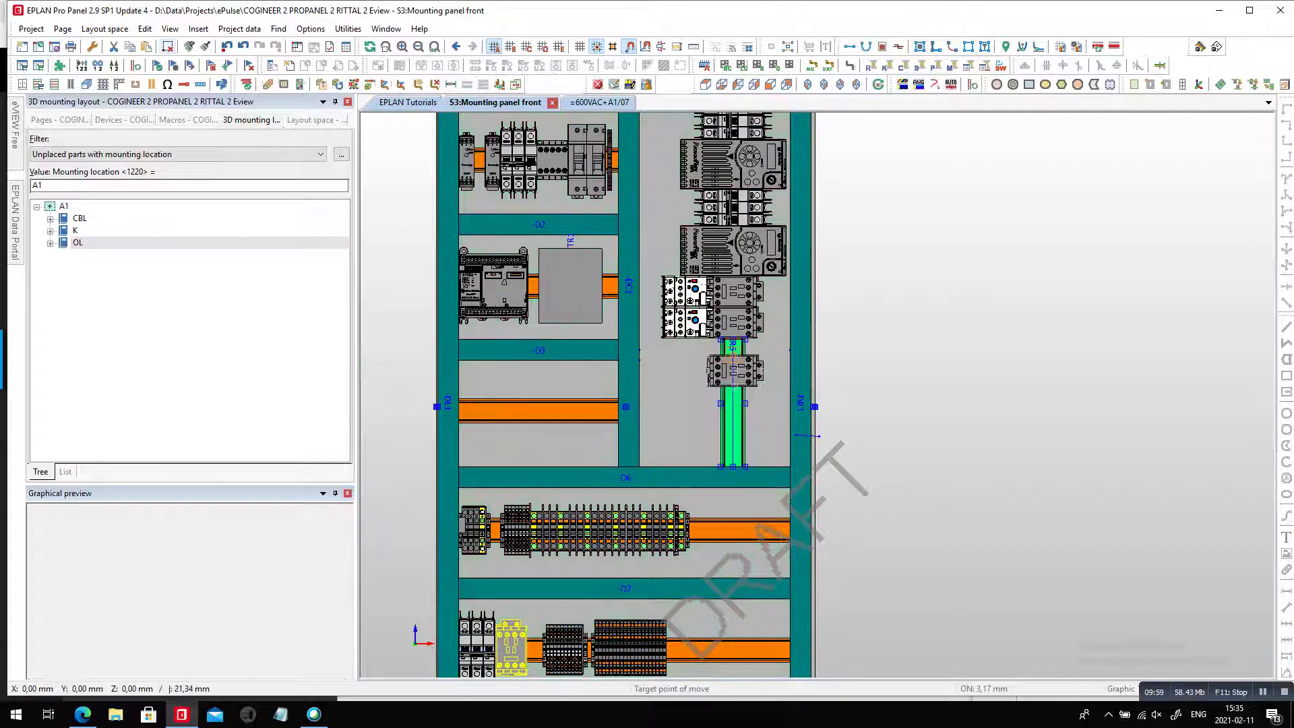
key("Escape")
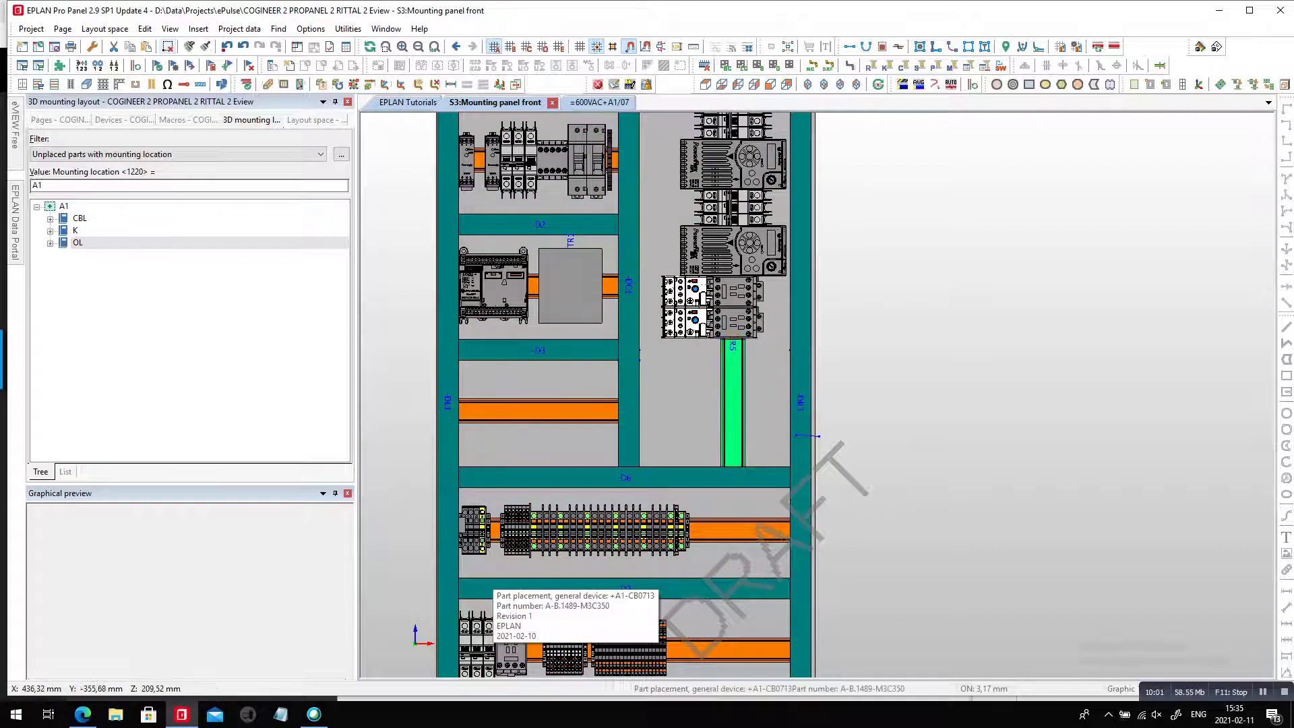
Move circuit breaker CB0713 from the lowest mounting rail to the new vertical rail, directly below the two contactors
left_click(490, 649)
key("m")
left_click(459, 650)
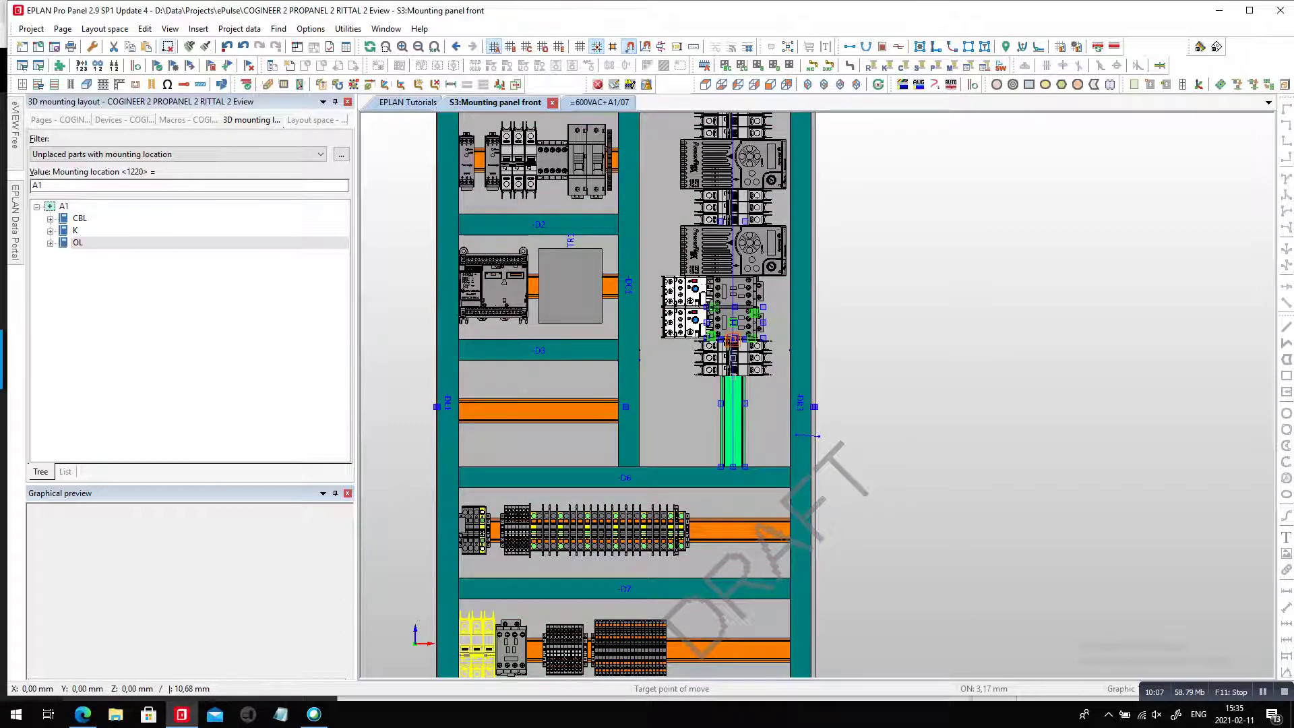
left_click(733, 340)
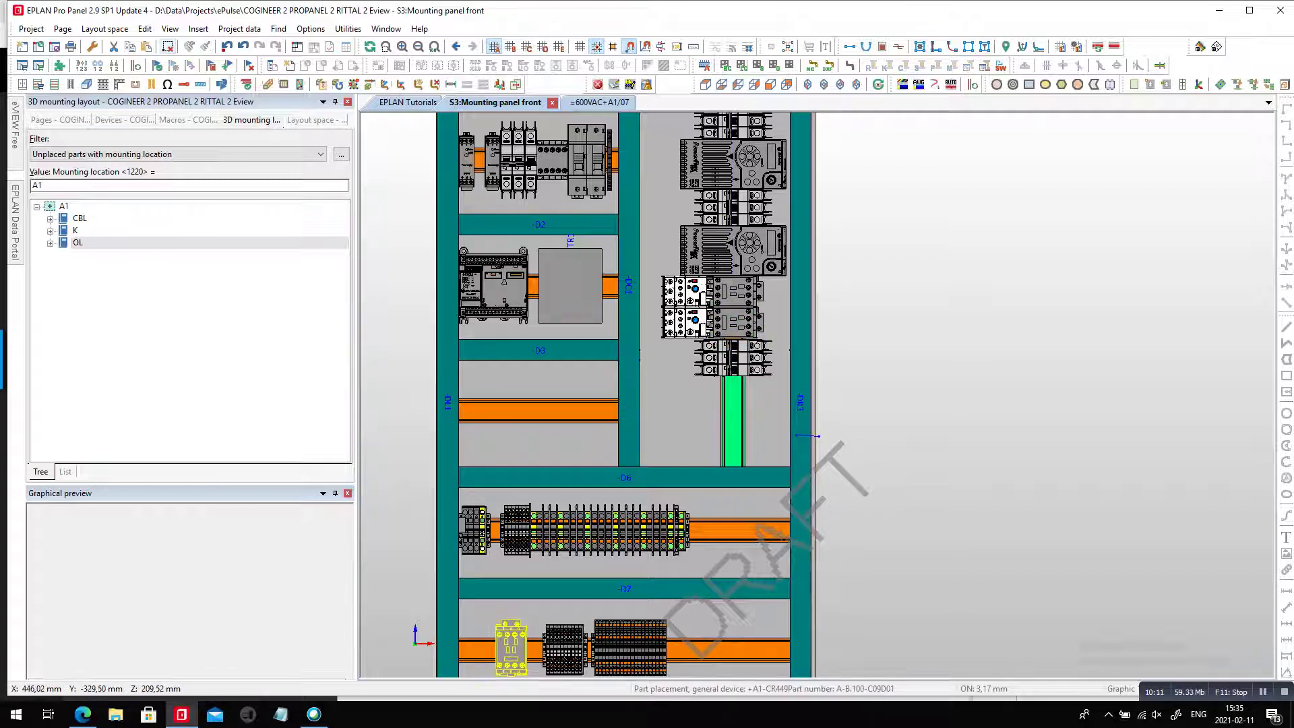
Move the contactor left on the lowest mounting rail to the vertical rail, directly below circuit breaker CB0713
left_click(511, 651)
key("v")
left_click(512, 650)
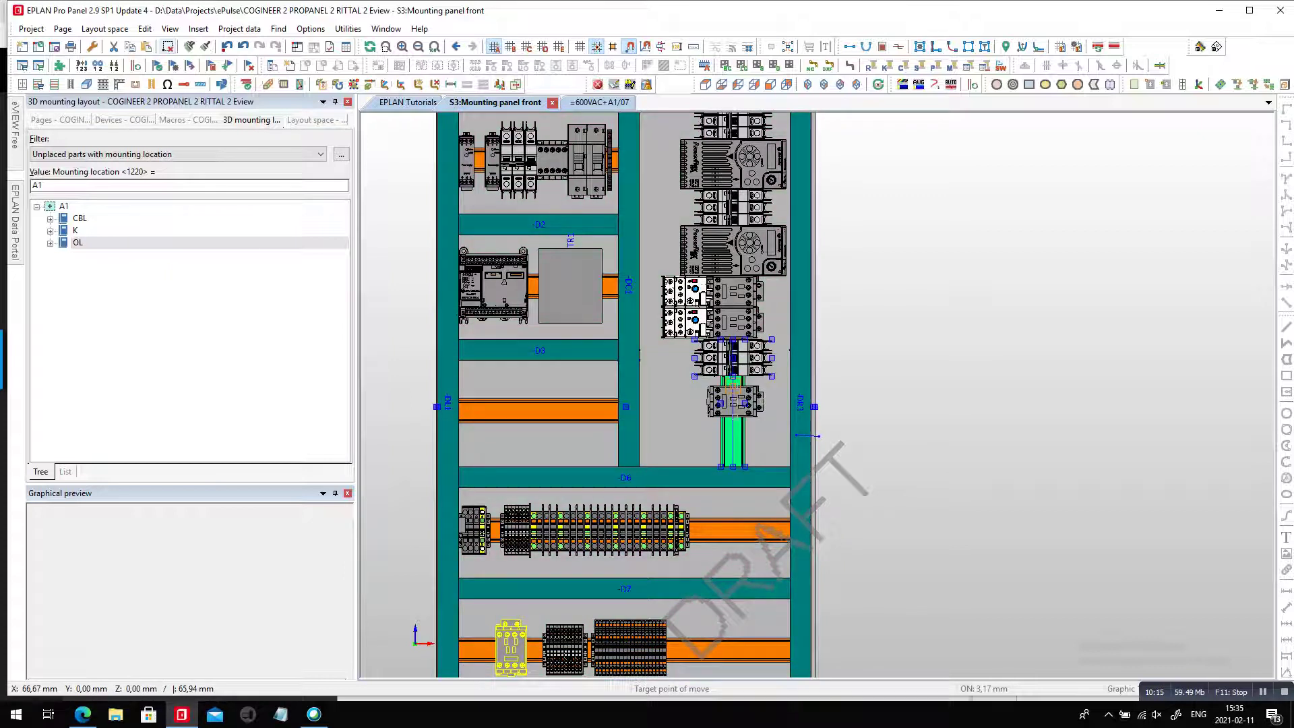
left_click_drag(735, 402, 734, 387)
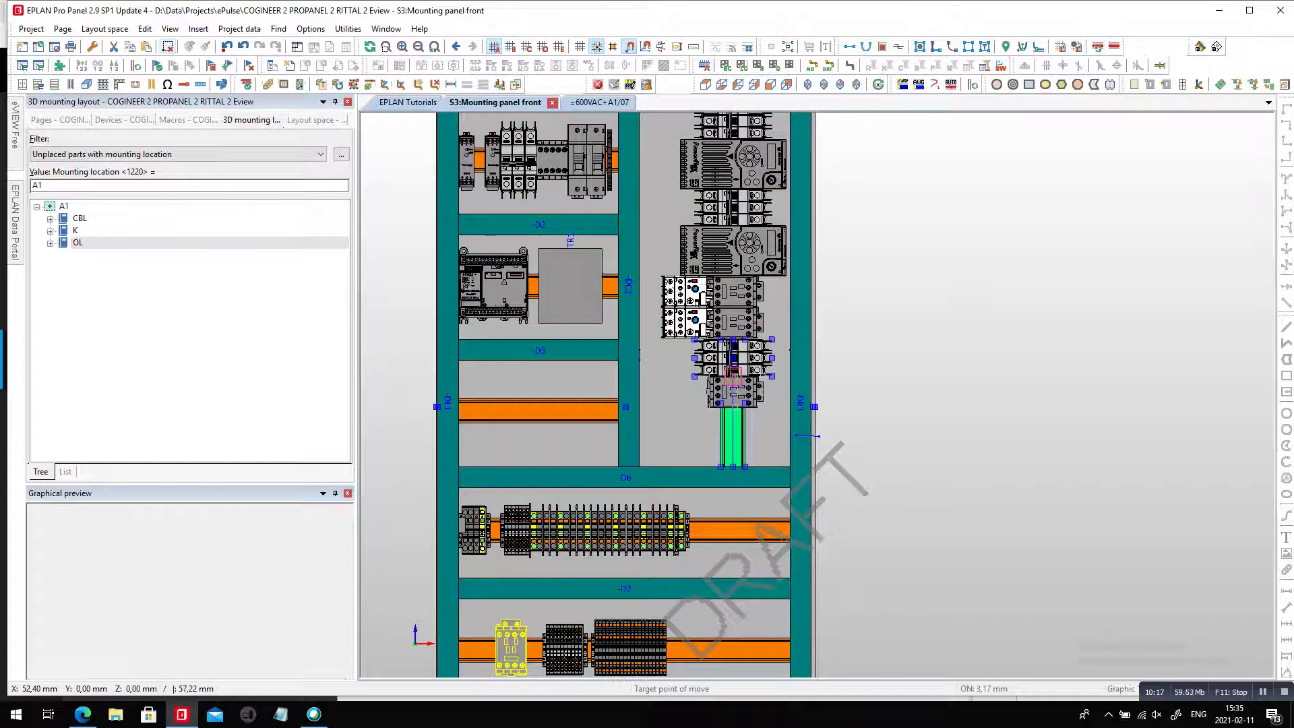
left_click(733, 376)
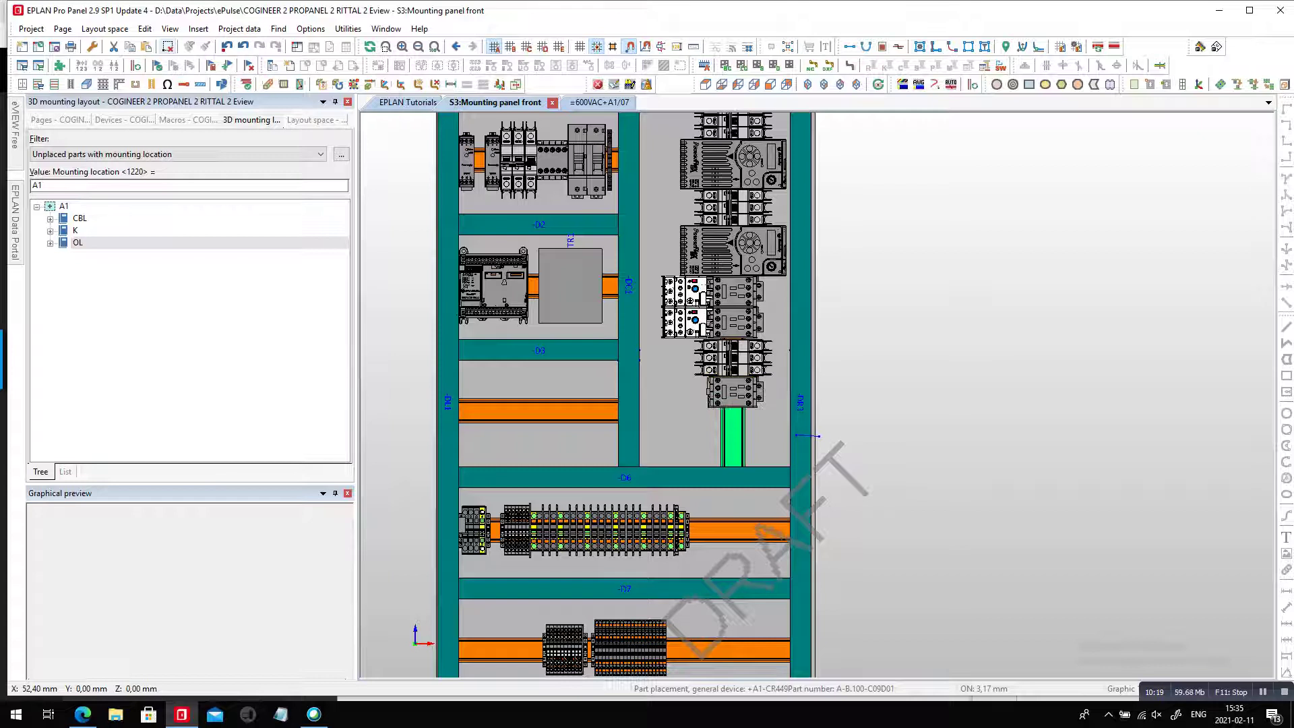
Start placing unplaced overload relay OL0713 at the moved contactor, trying different rotations and insertion points
left_click(50, 244)
left_click_drag(99, 255, 432, 276)
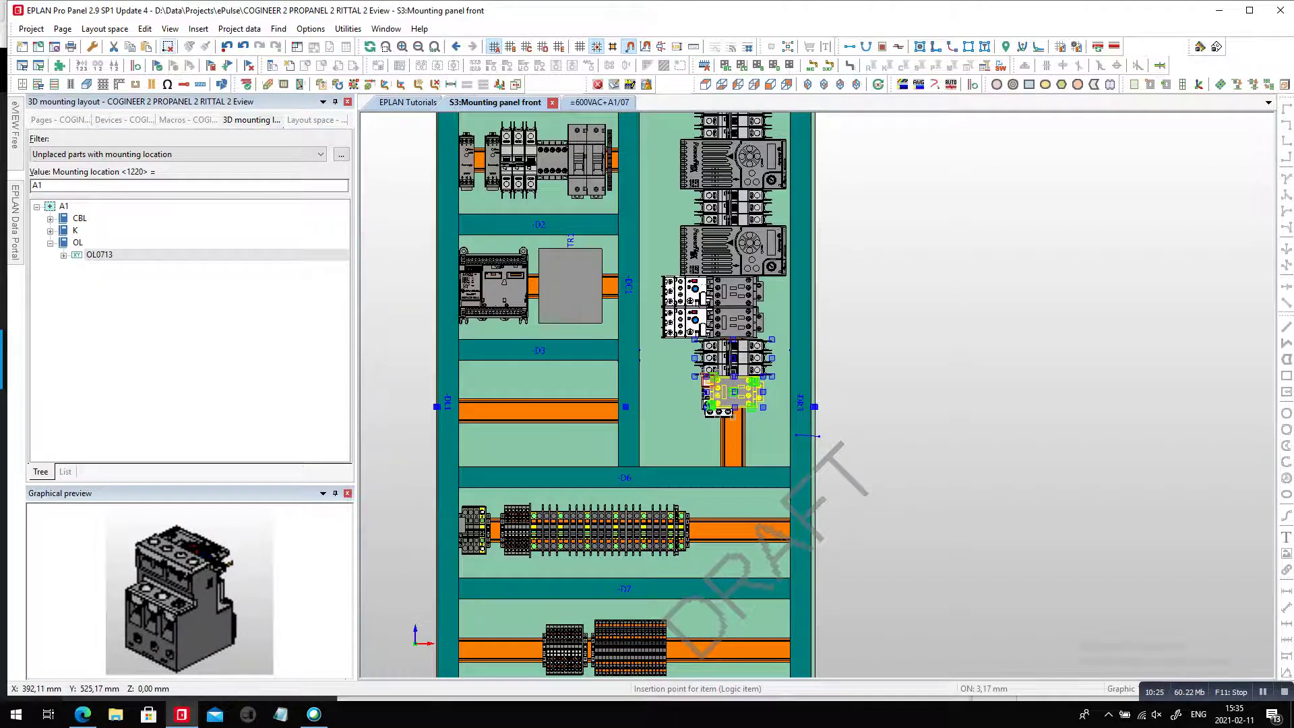
scroll(708, 404, "up", 3)
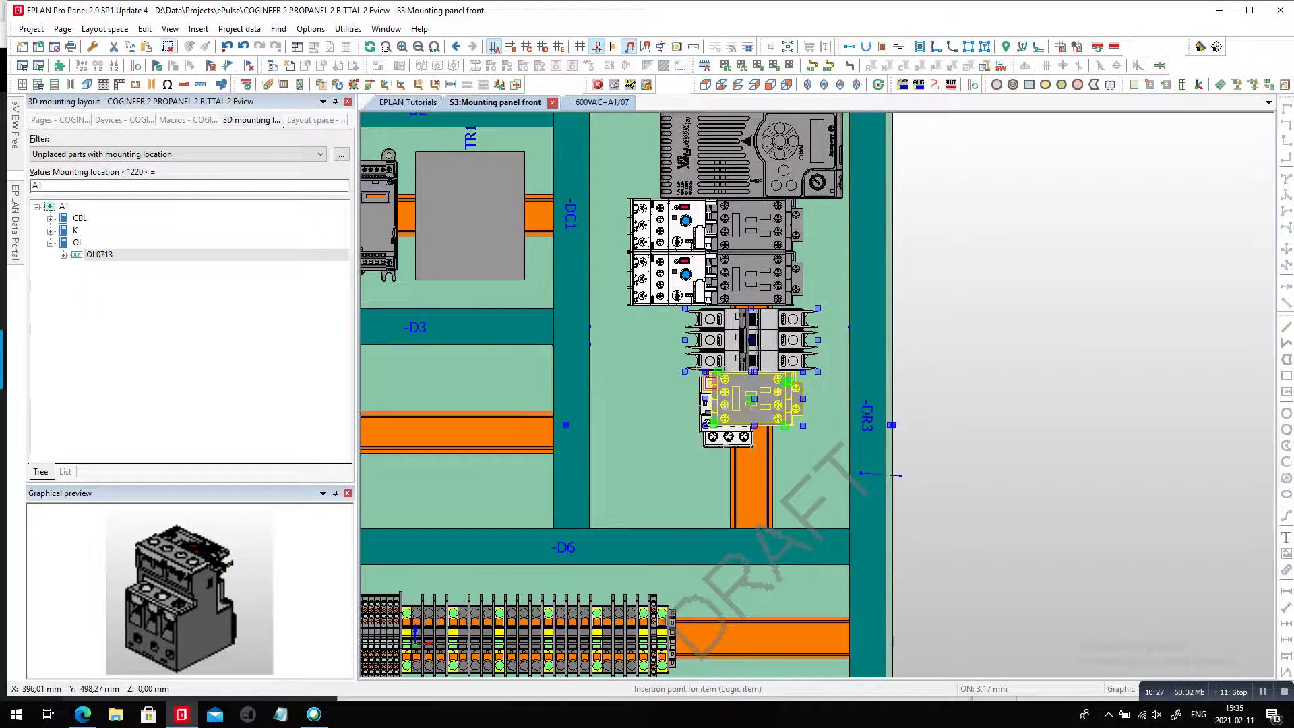
key("ctrl+r")
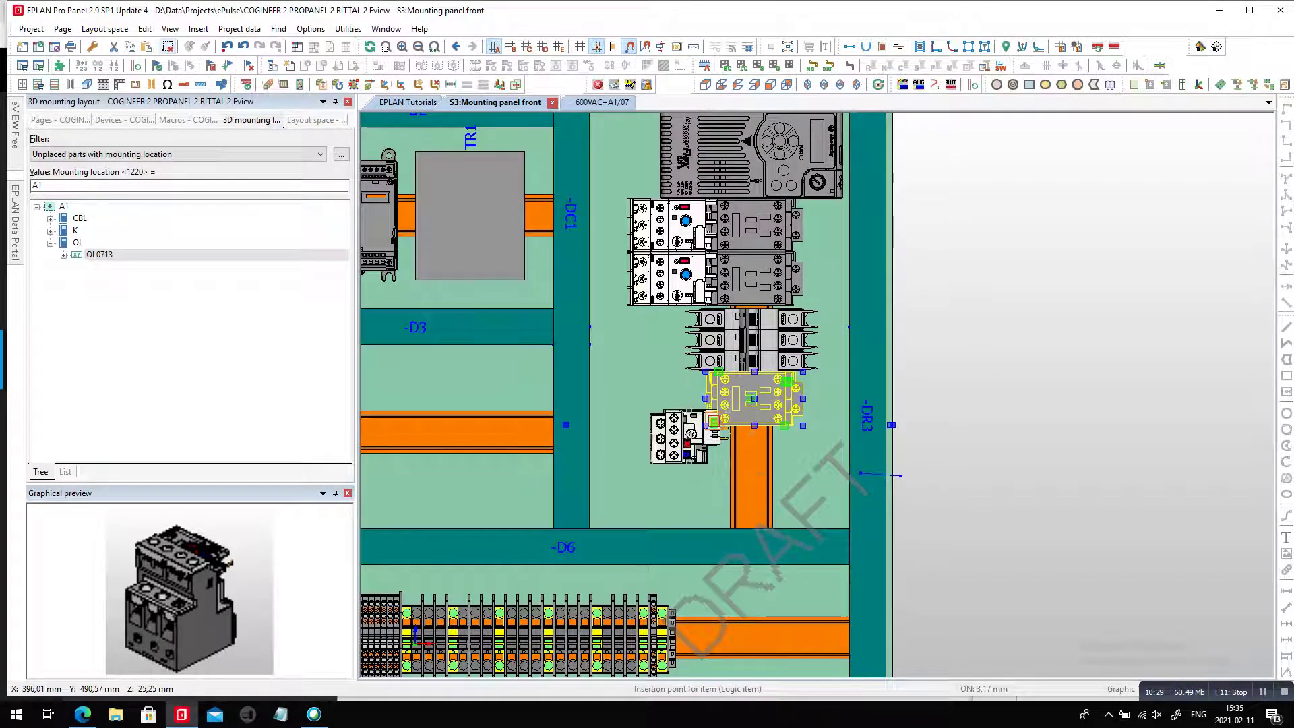
key("Tab")
key("Tab")
key("Tab")
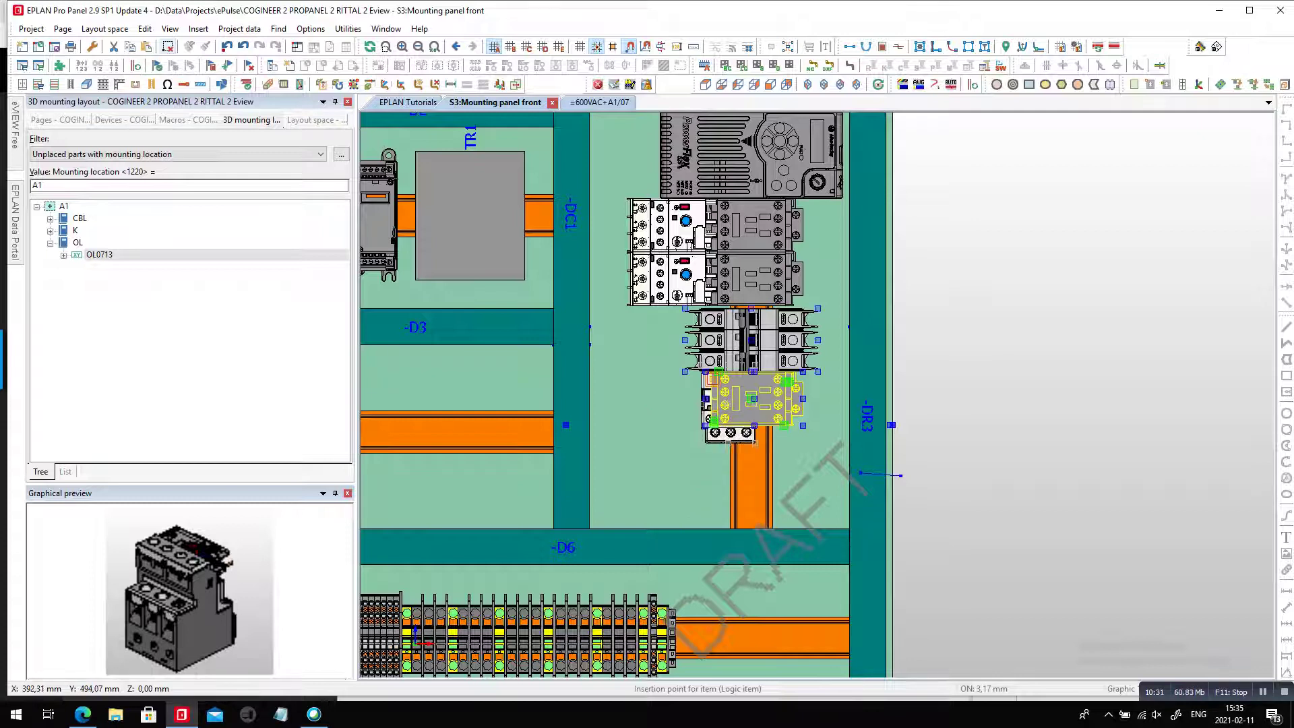
key("Tab")
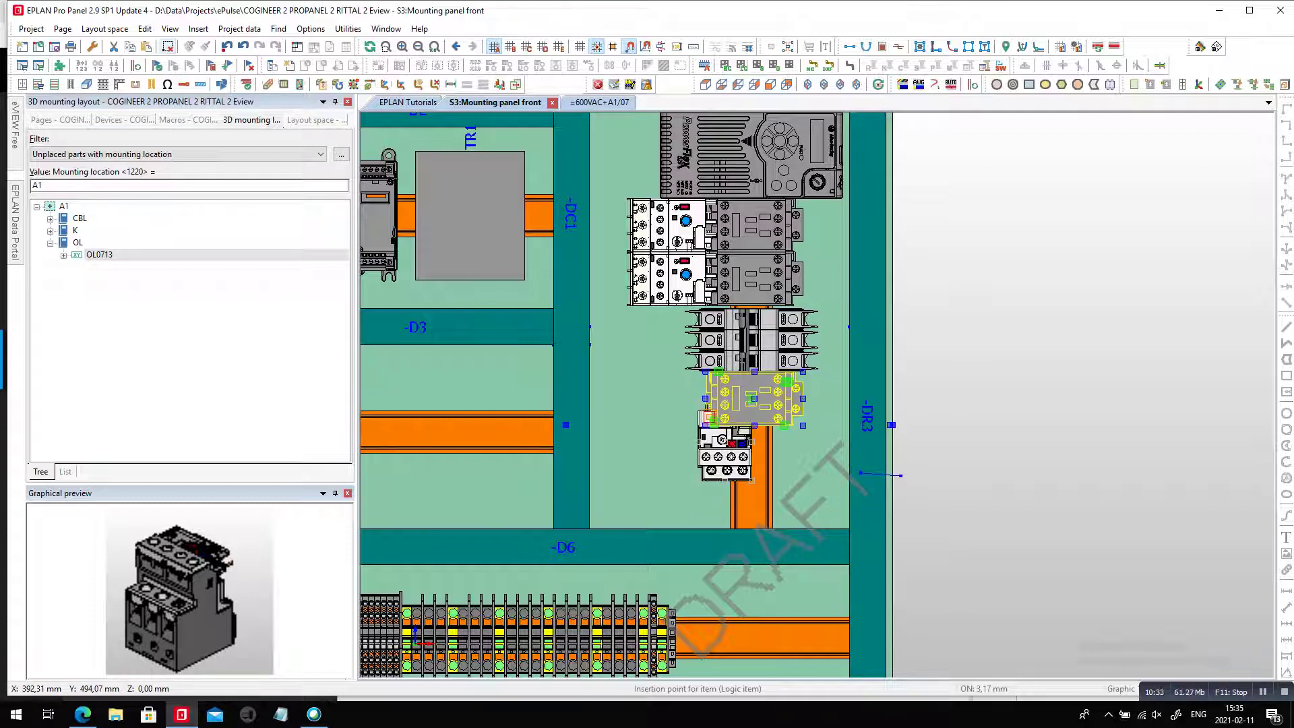
key("ctrl+r")
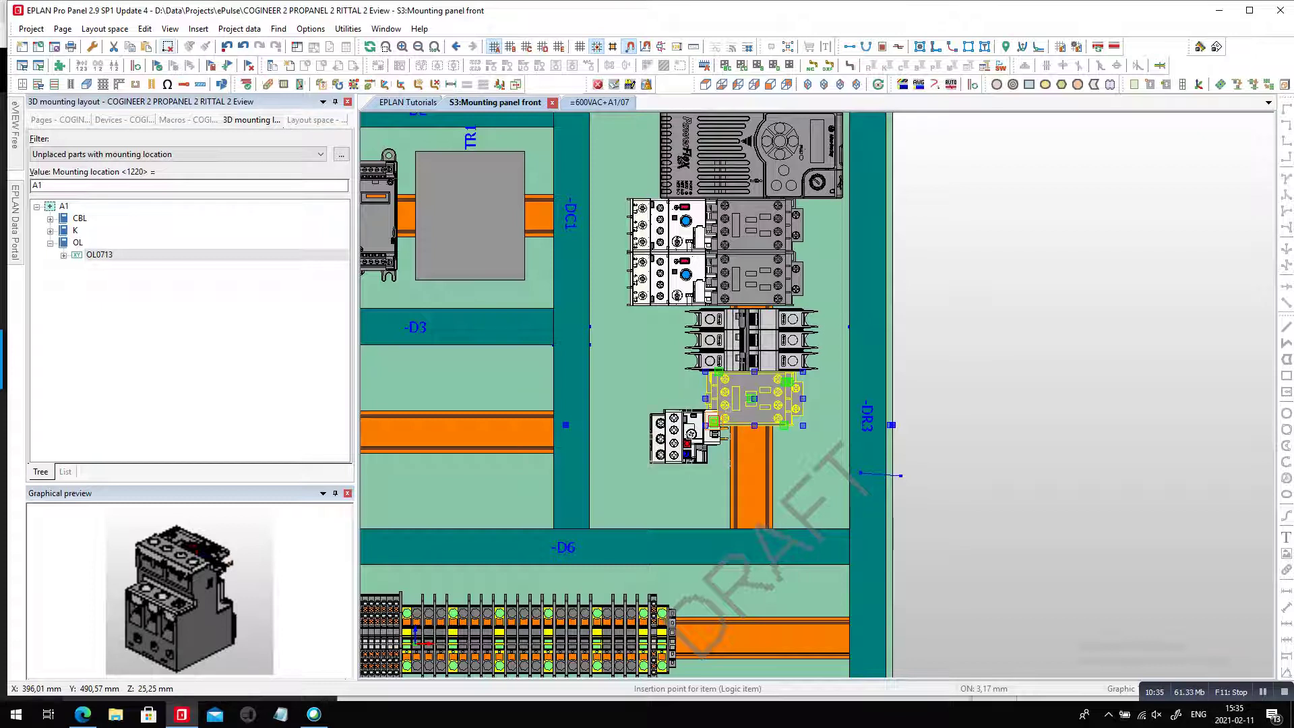
key("Tab")
key("Tab")
key("Tab")
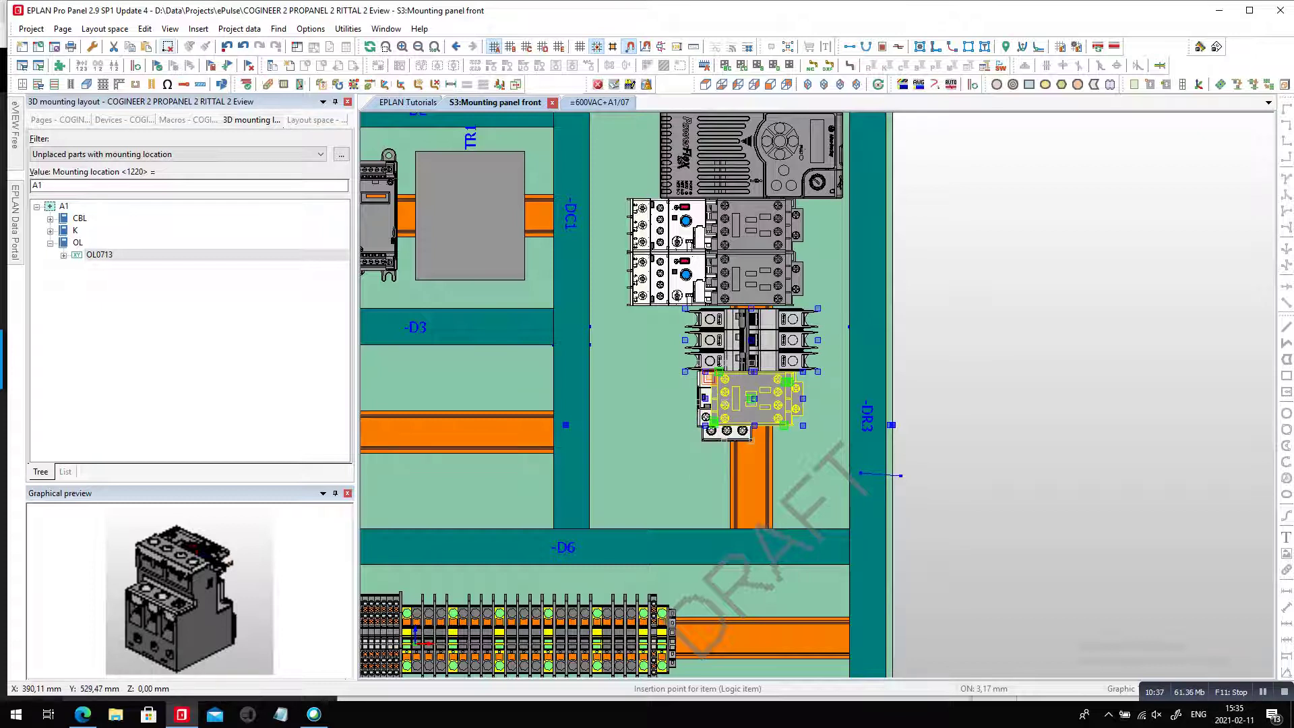
Show the mounting aids of the placed parts in the layout space
left_click(170, 28)
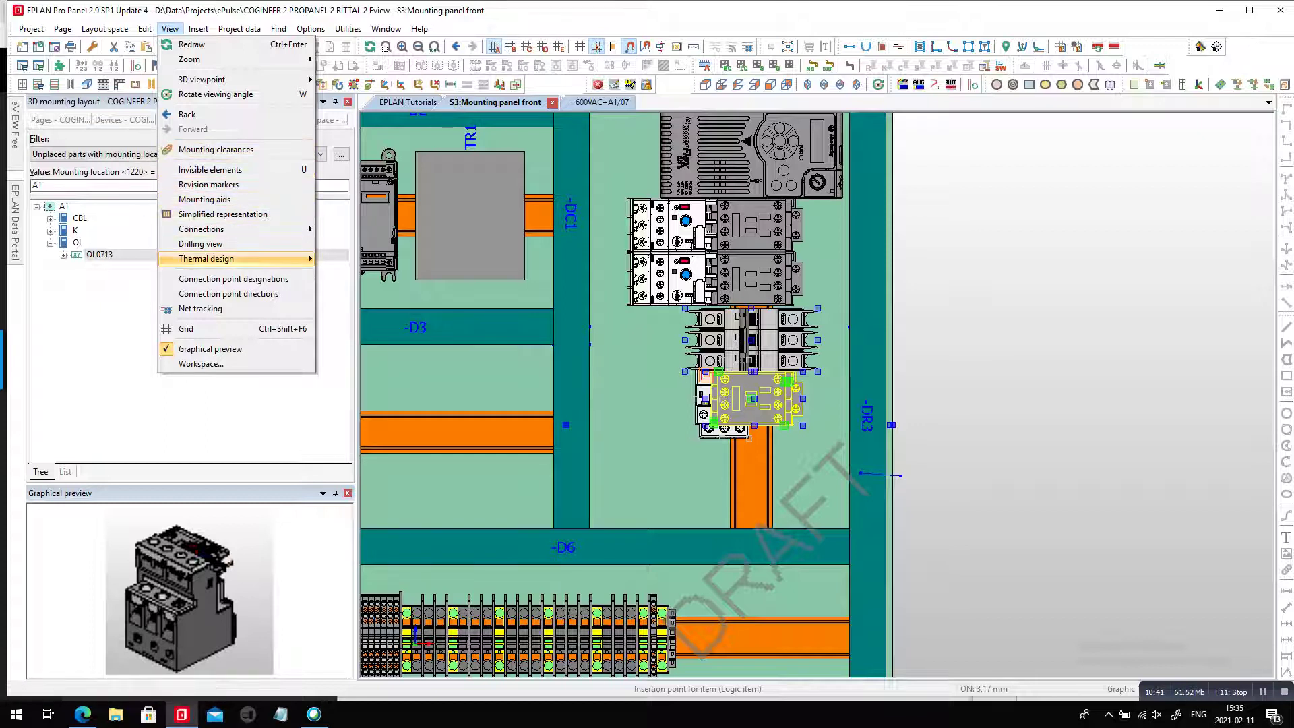
left_click(205, 199)
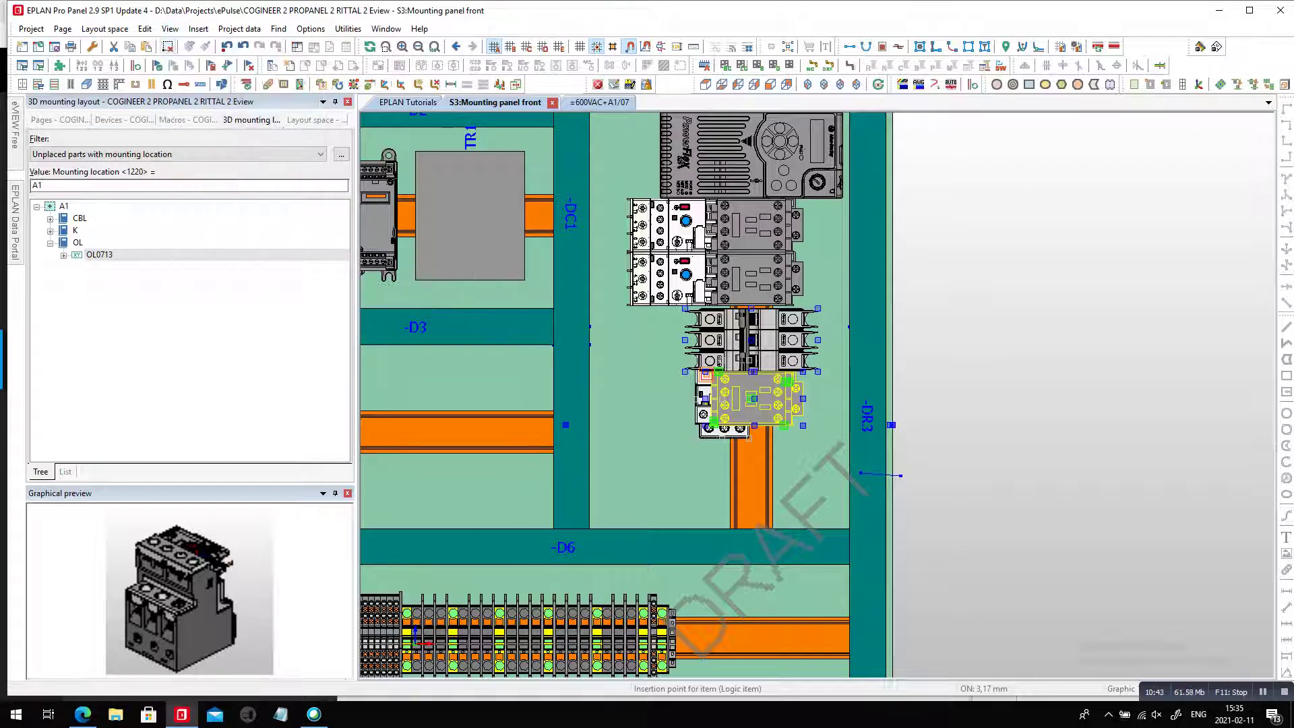
scroll(674, 396, "up", 1)
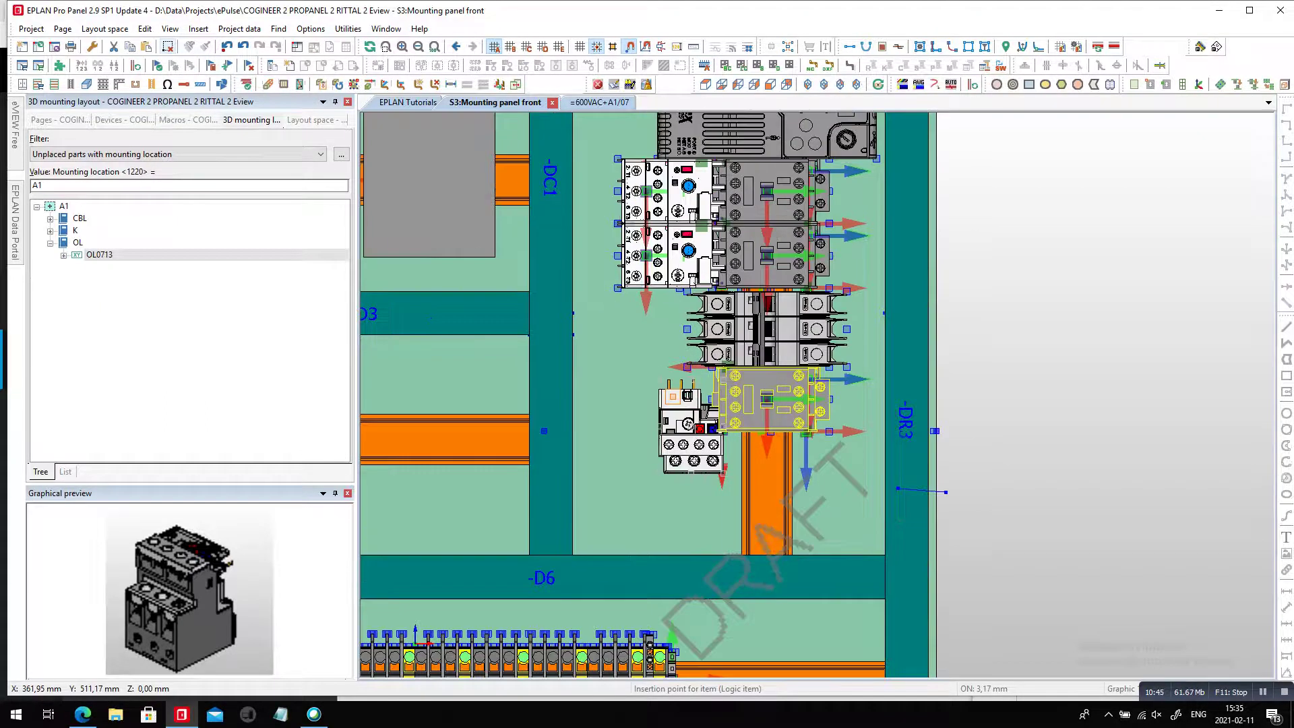
Place overload relay OL0713 on the moved contactor's OLR mounting point
scroll(671, 396, "up", 2)
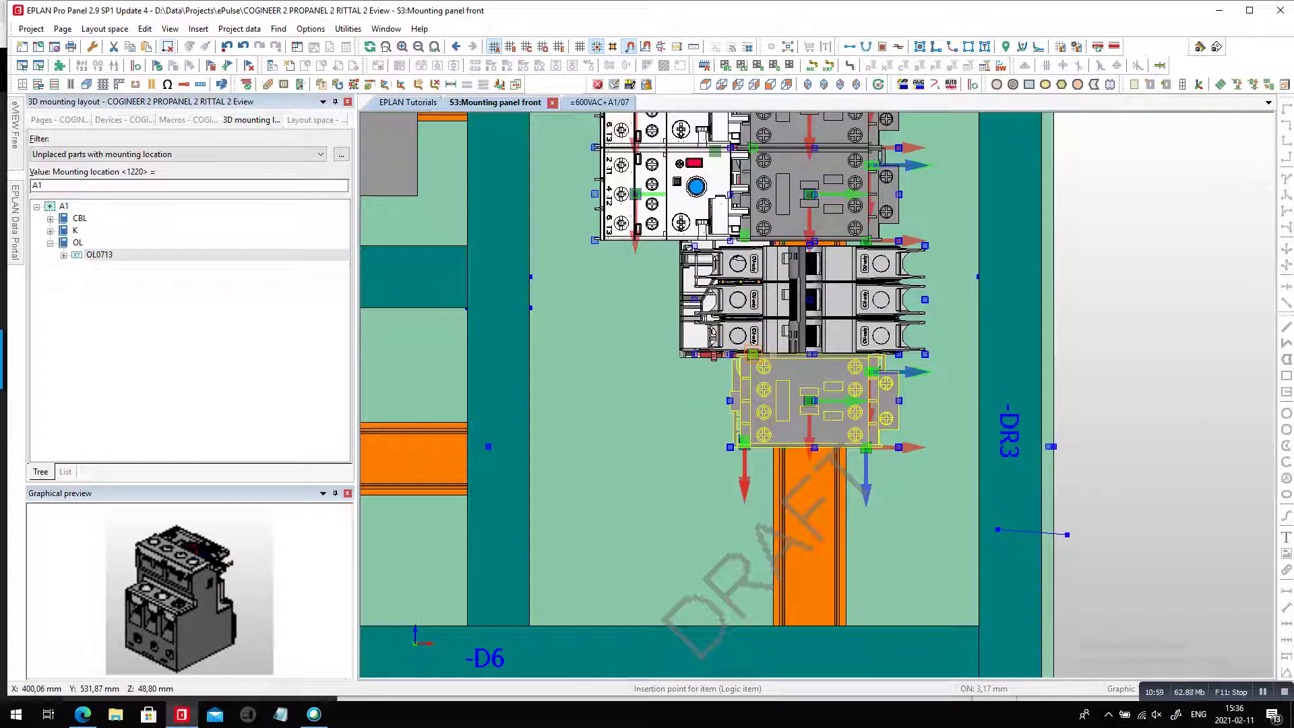
left_click(809, 400)
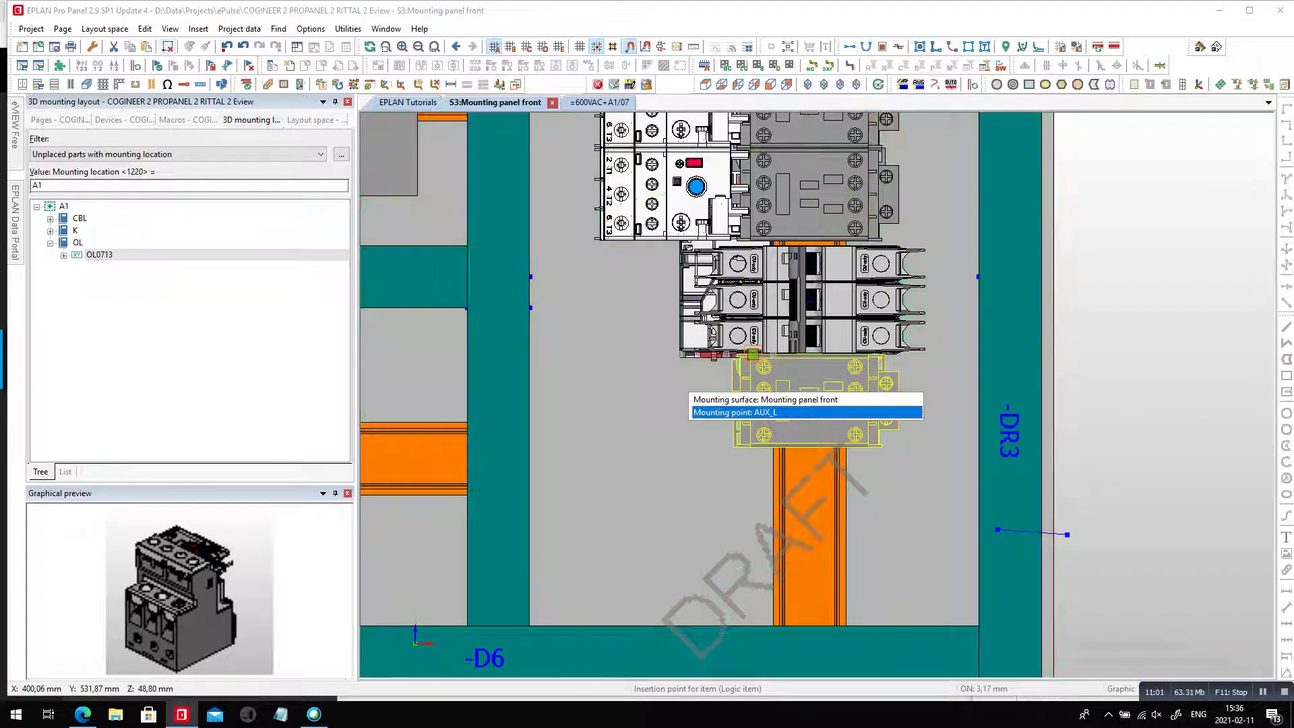
key("Escape")
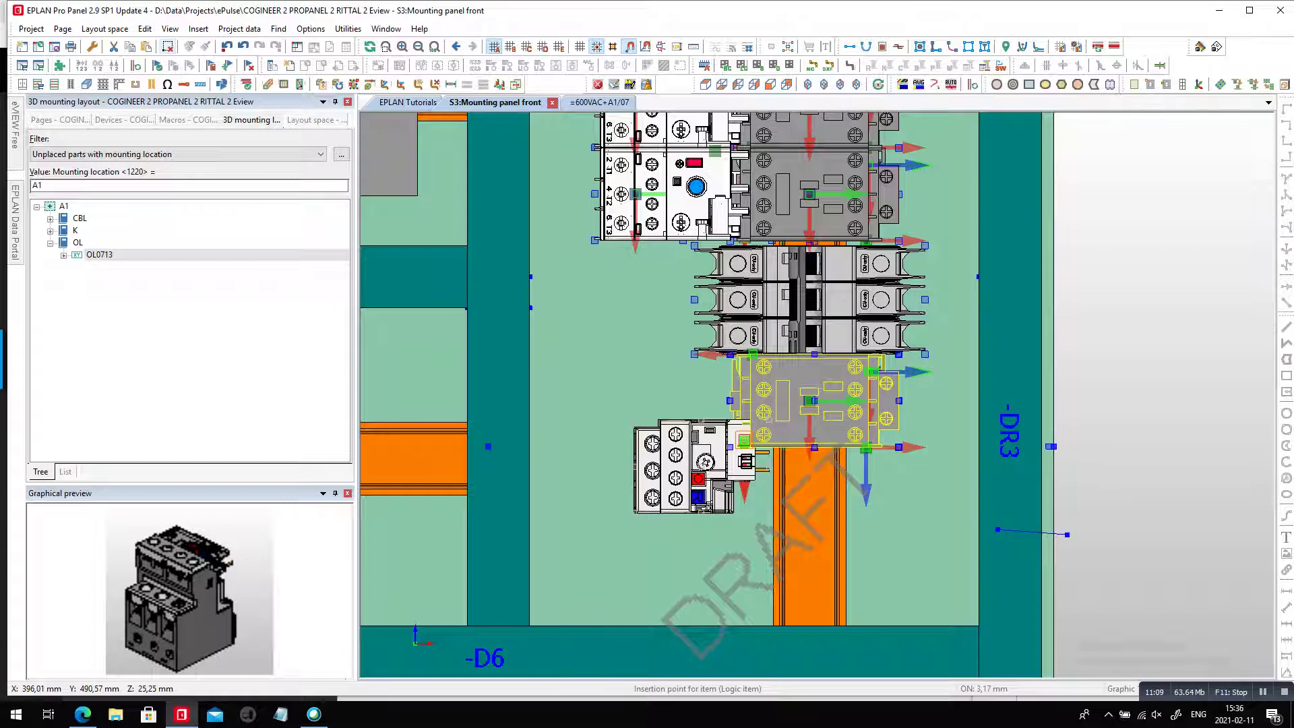
left_click(745, 441)
left_click(809, 483)
left_click(745, 443)
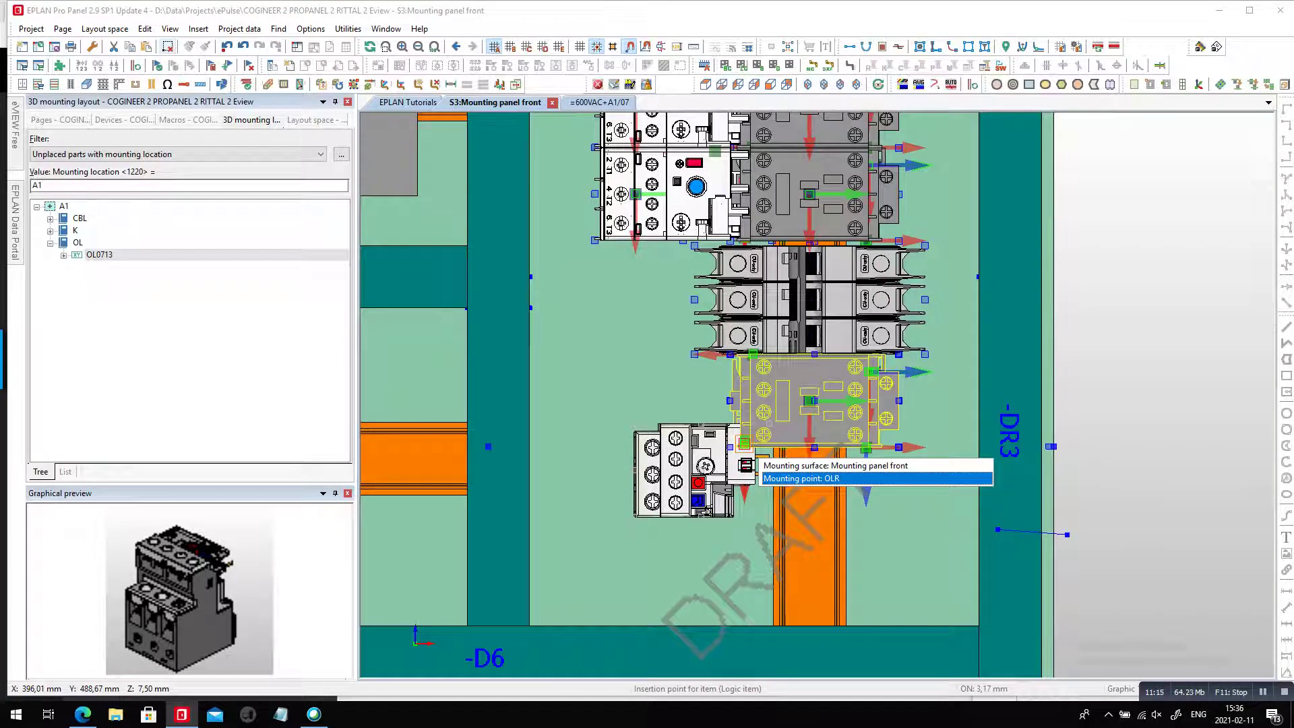
key("Return")
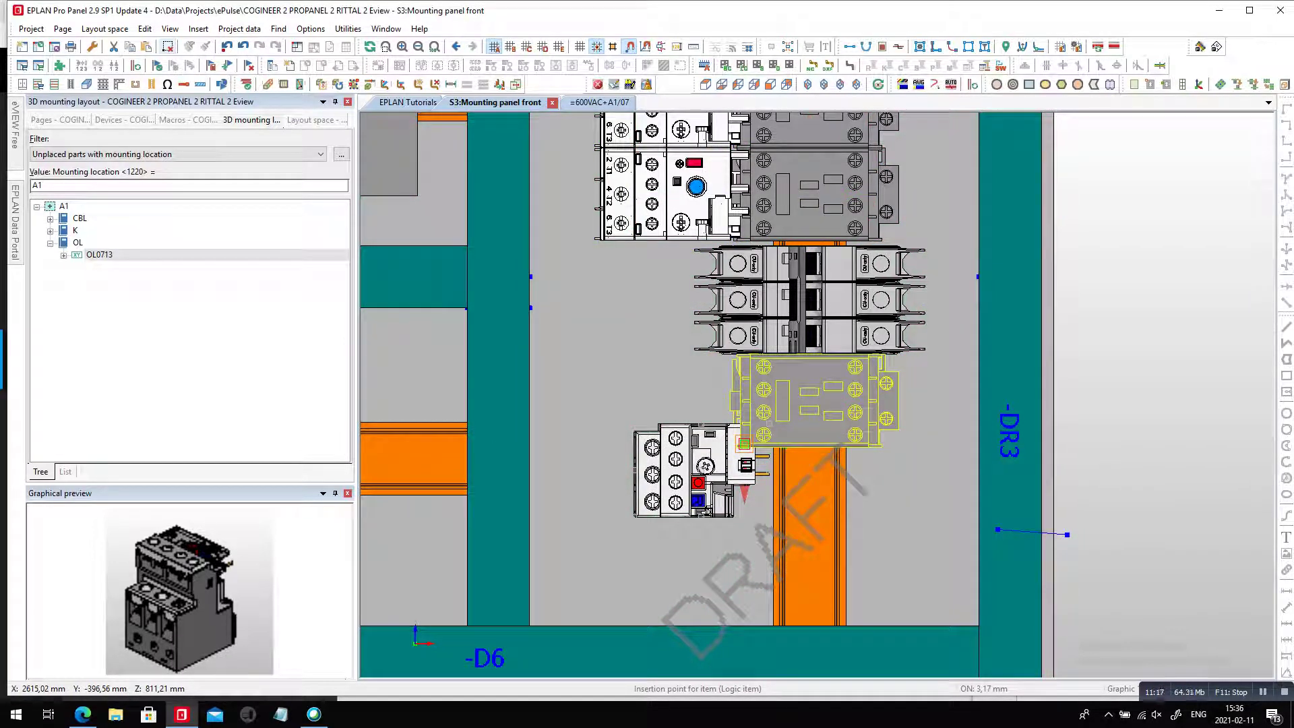
left_click(744, 443)
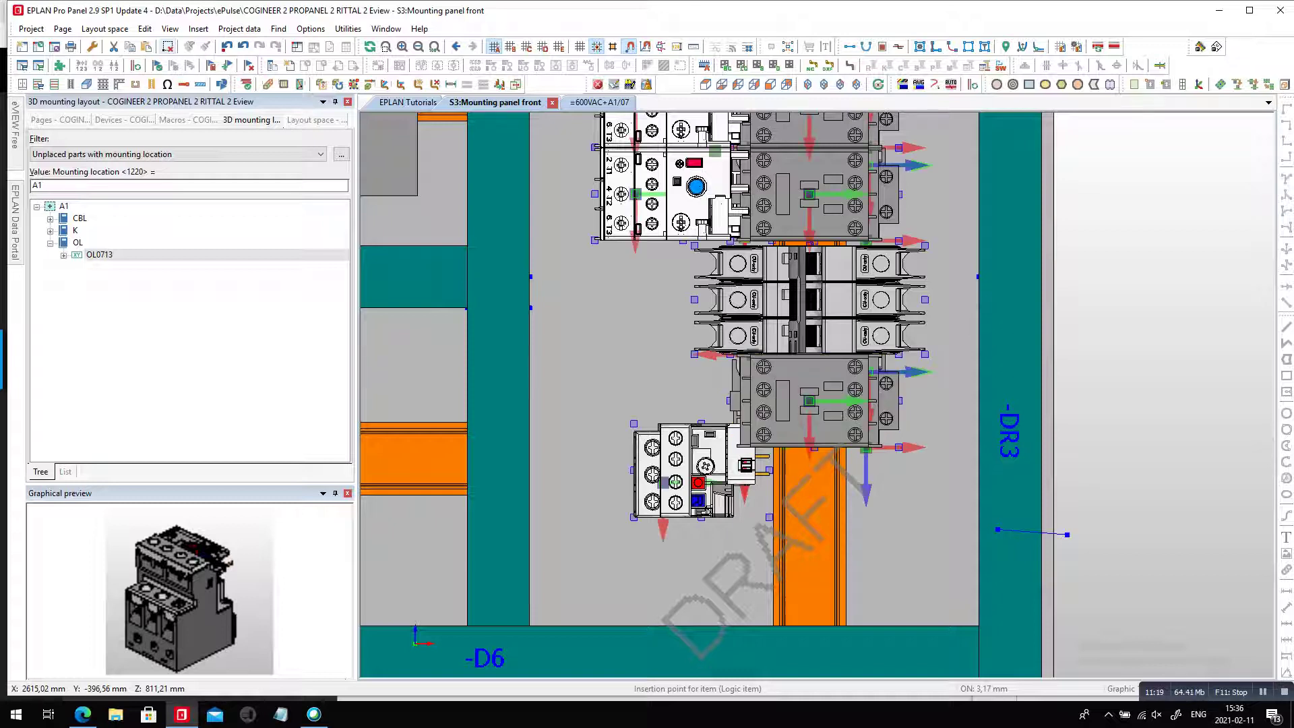
Look up the part number of overload relay OL3, located above circuit breaker CB0713, in its properties
left_click(733, 518)
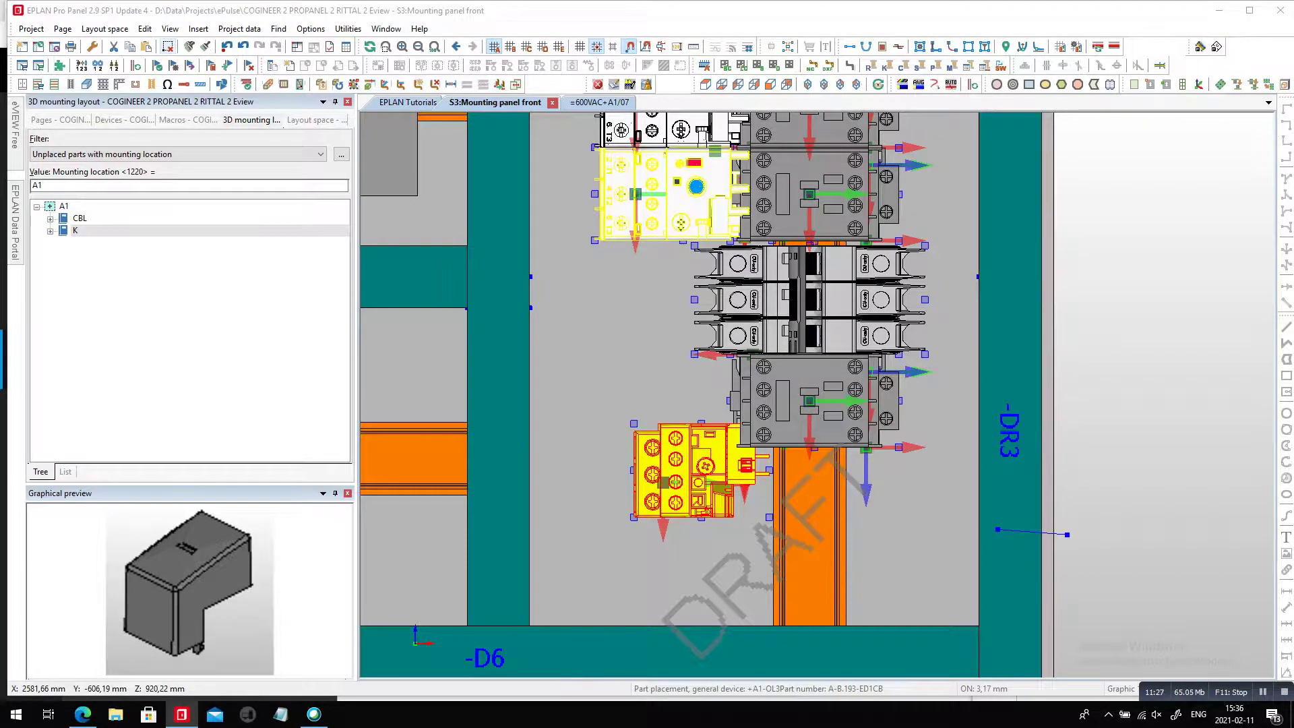
double_click(681, 222)
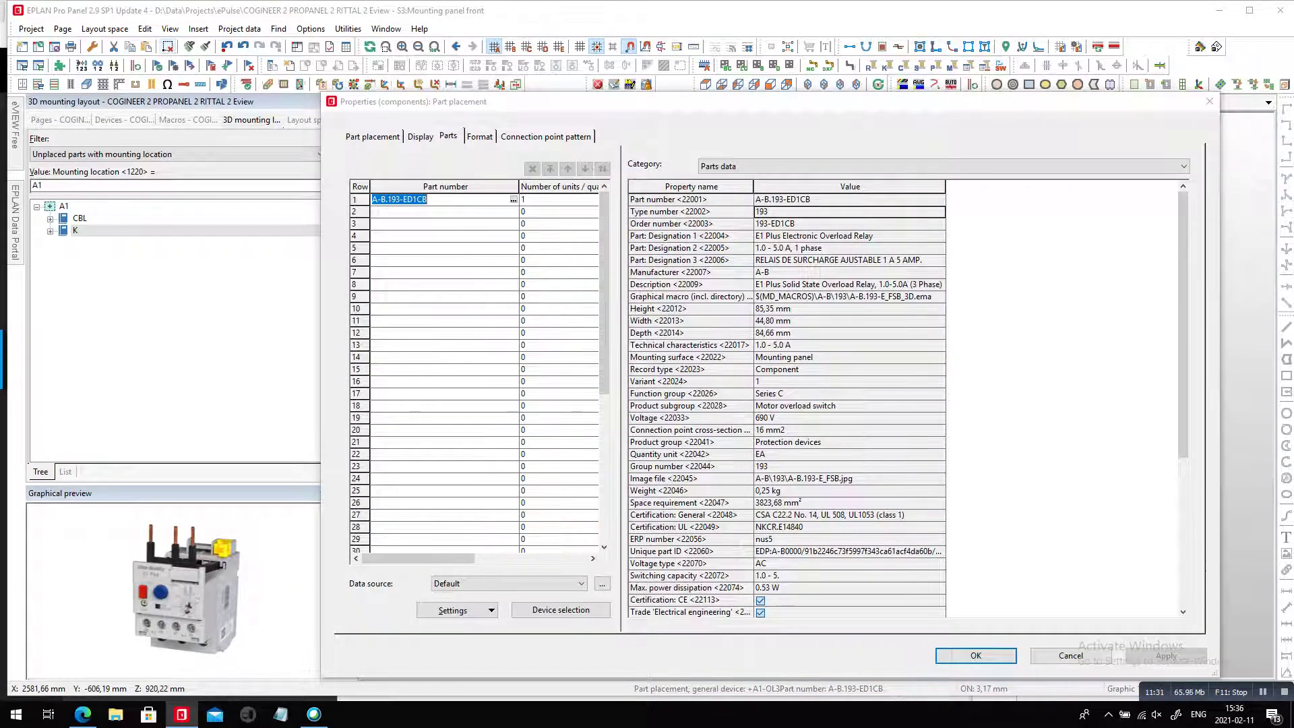
key("Return")
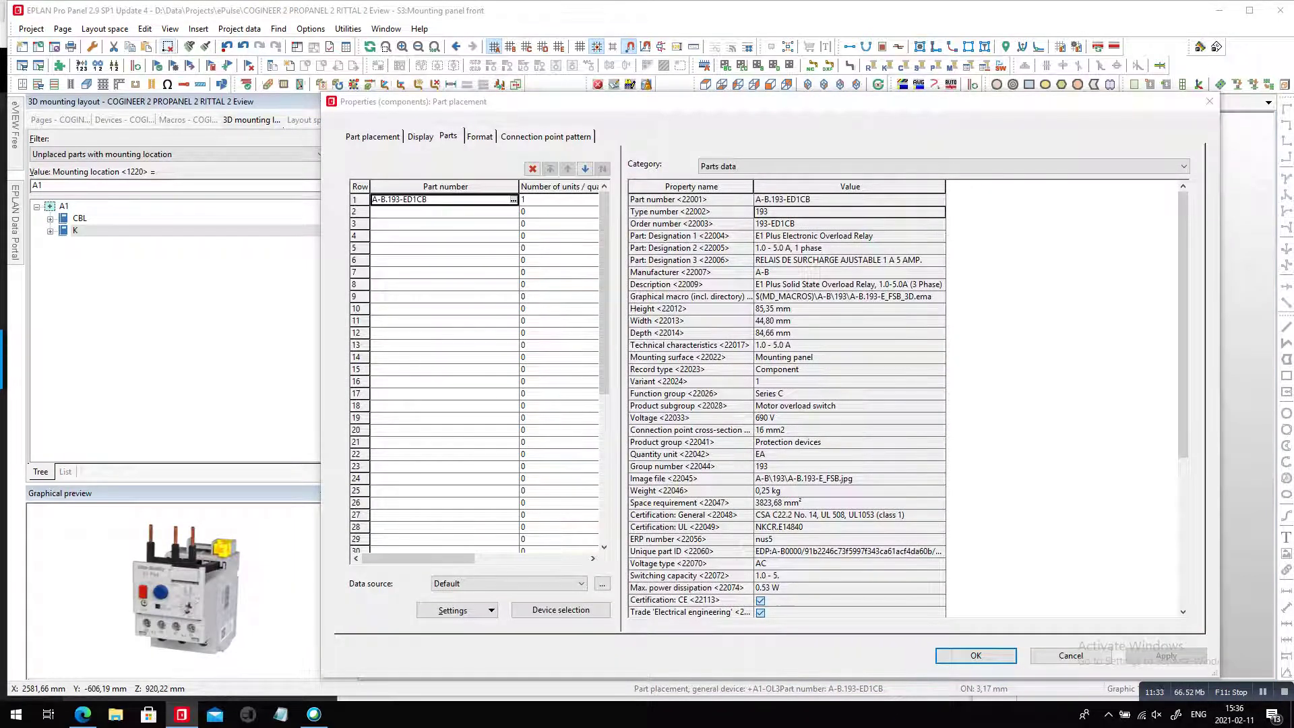
left_click(976, 655)
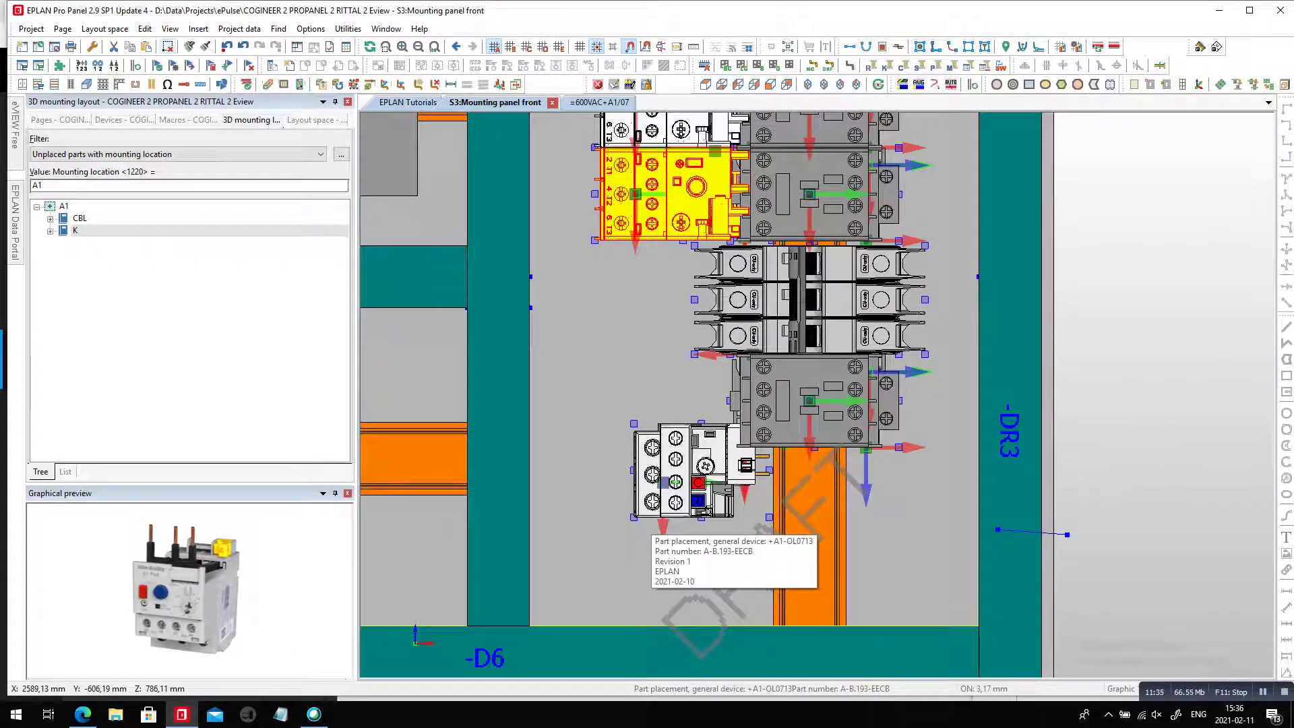
Delete the placed overload relay OL0713 from the panel and change its part number to A-B.193-ED1CB
left_click(651, 513)
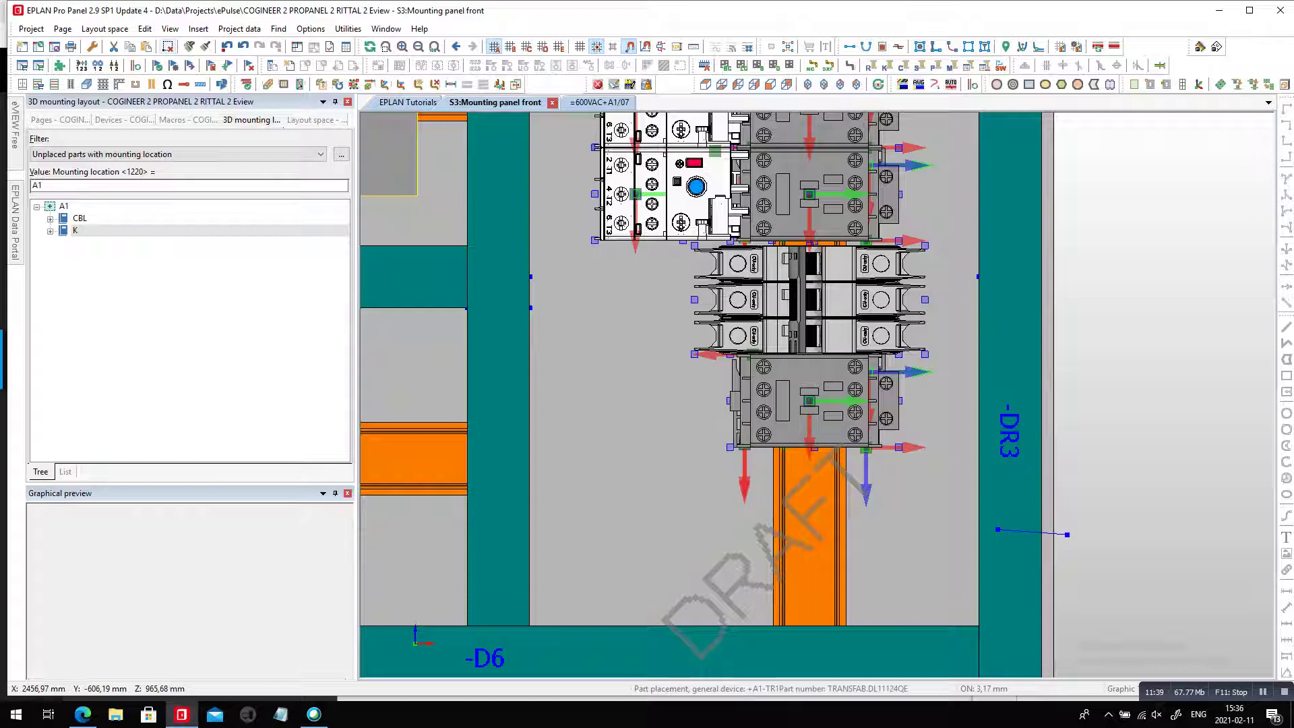
right_click(79, 243)
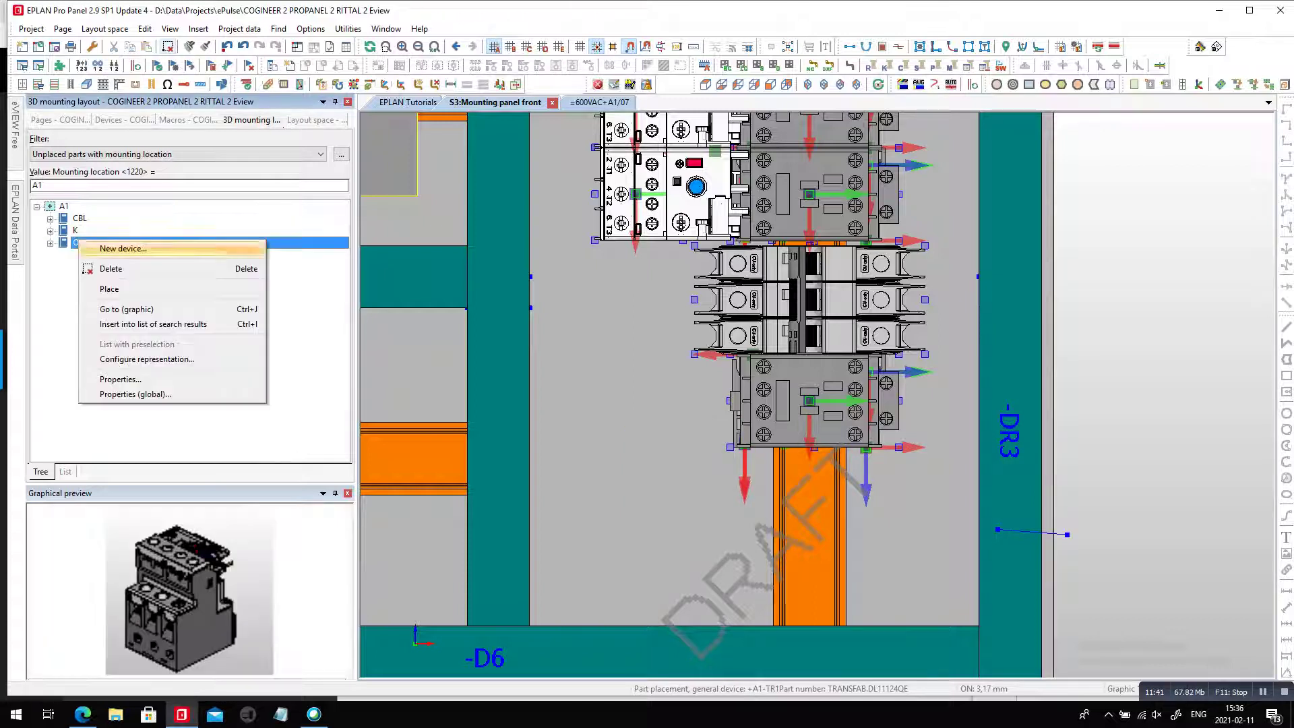
left_click(115, 397)
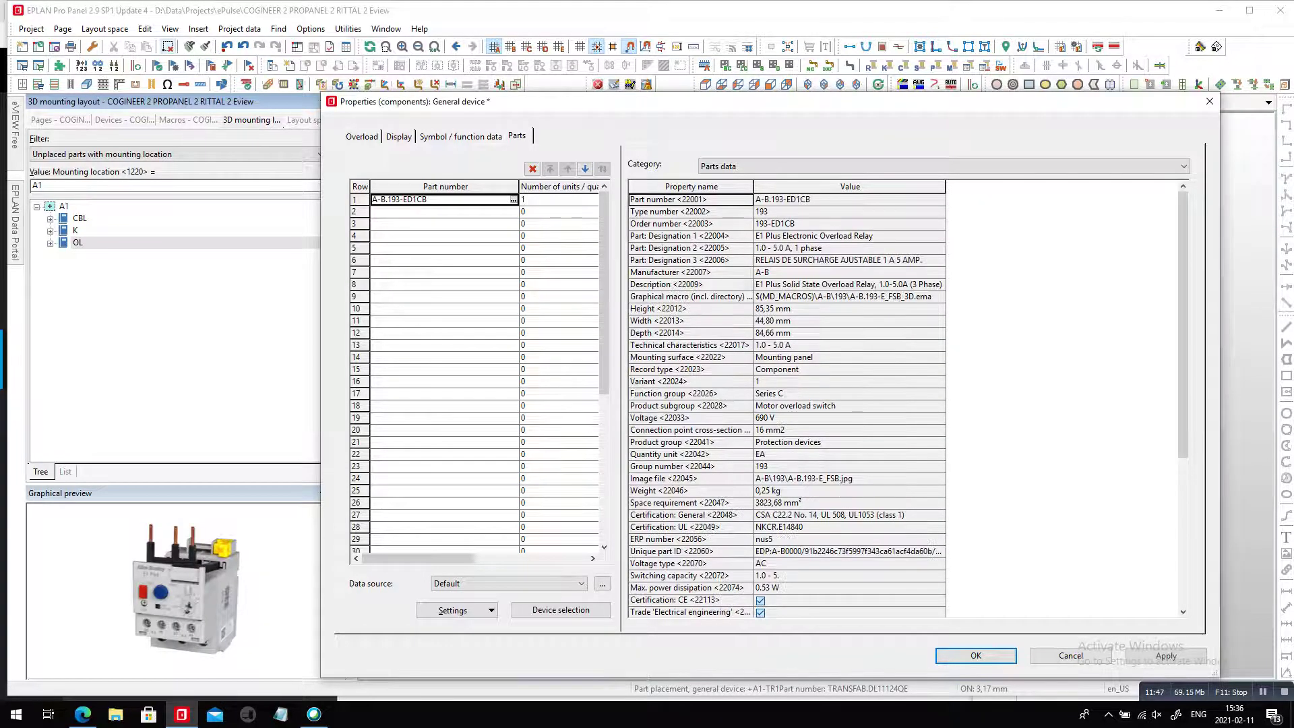
left_click(1166, 655)
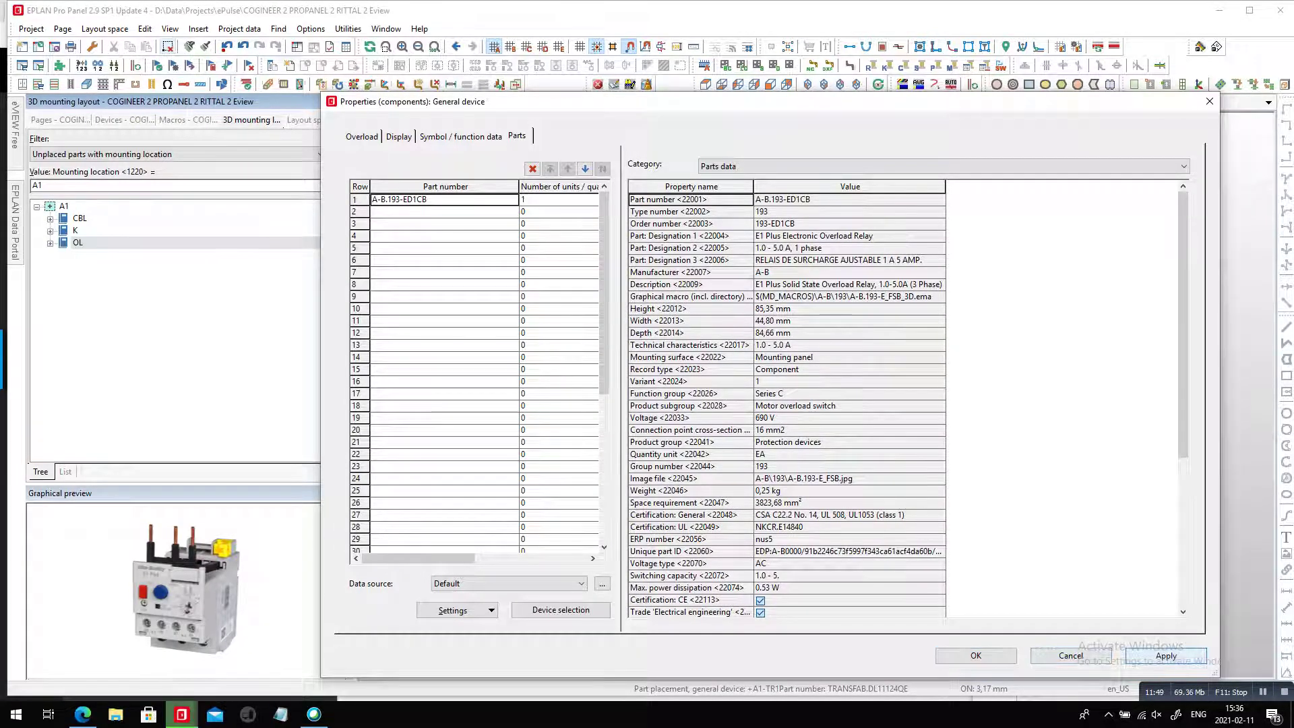
left_click(975, 656)
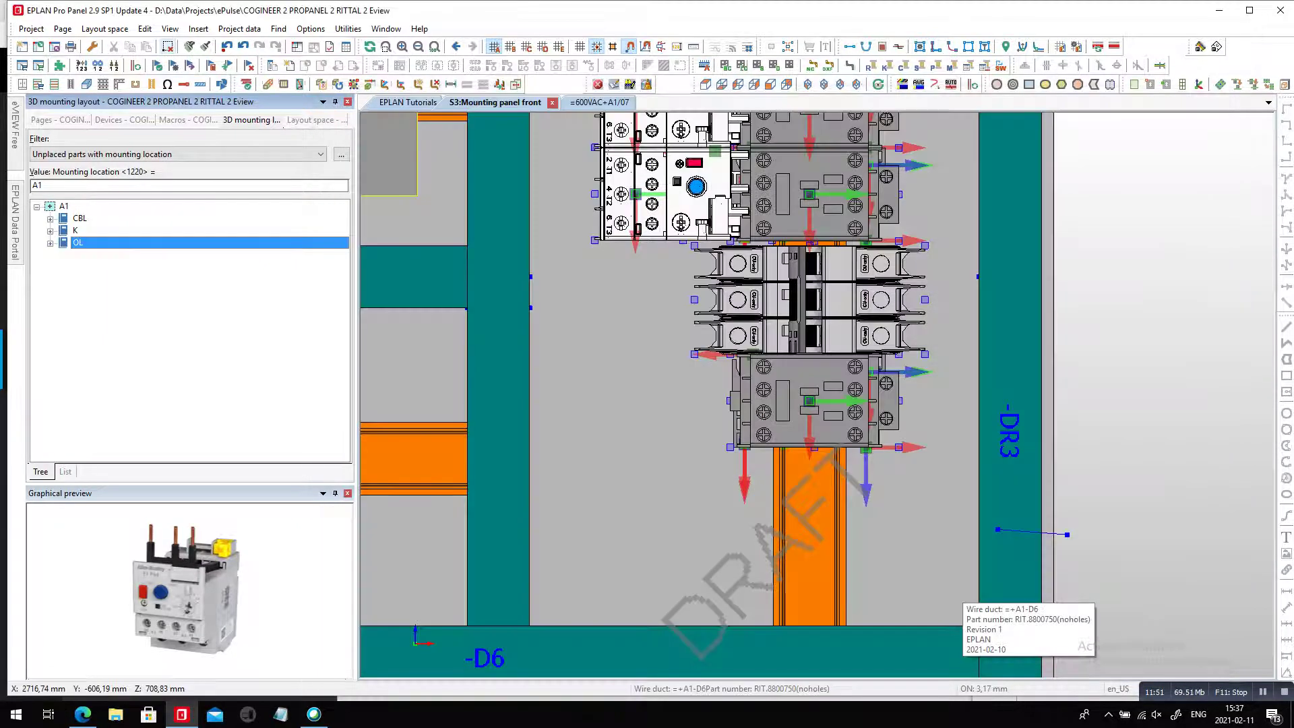
left_click(49, 244)
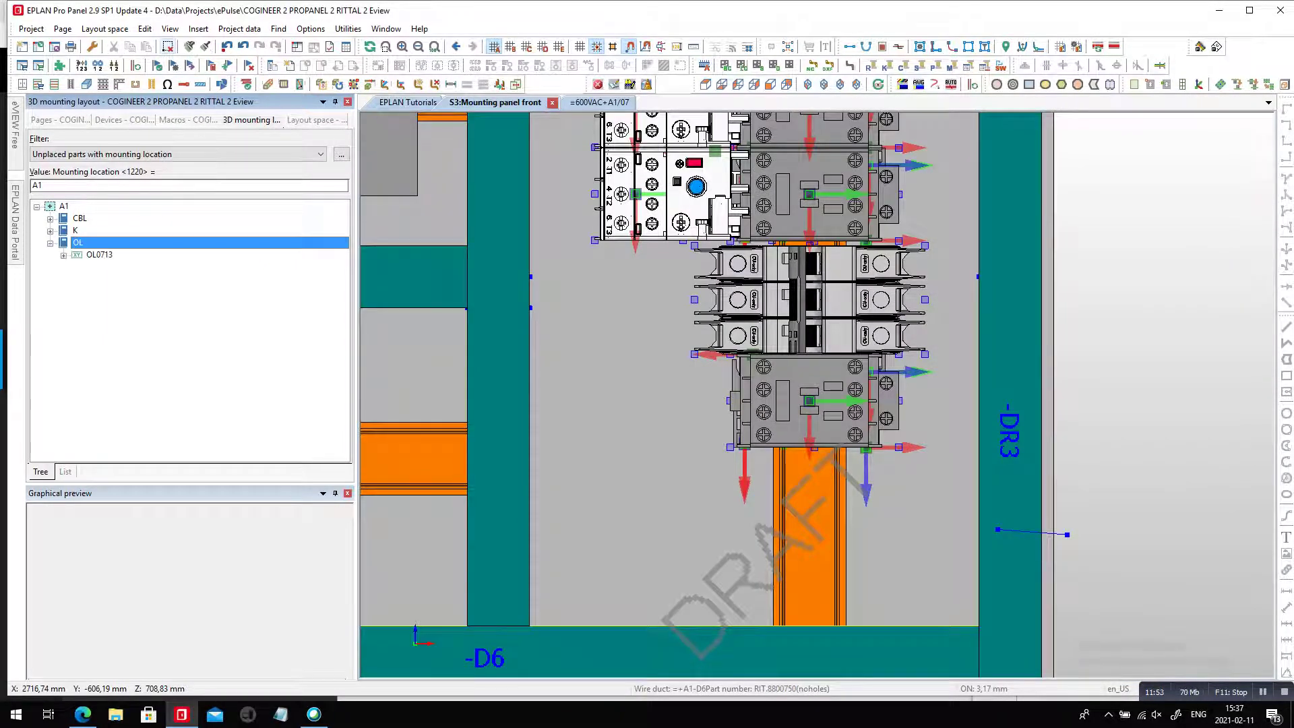
Place the re-specified overload relay OL0713 on the OLR mounting point of the contactor below circuit breaker CB0713
left_click(99, 255)
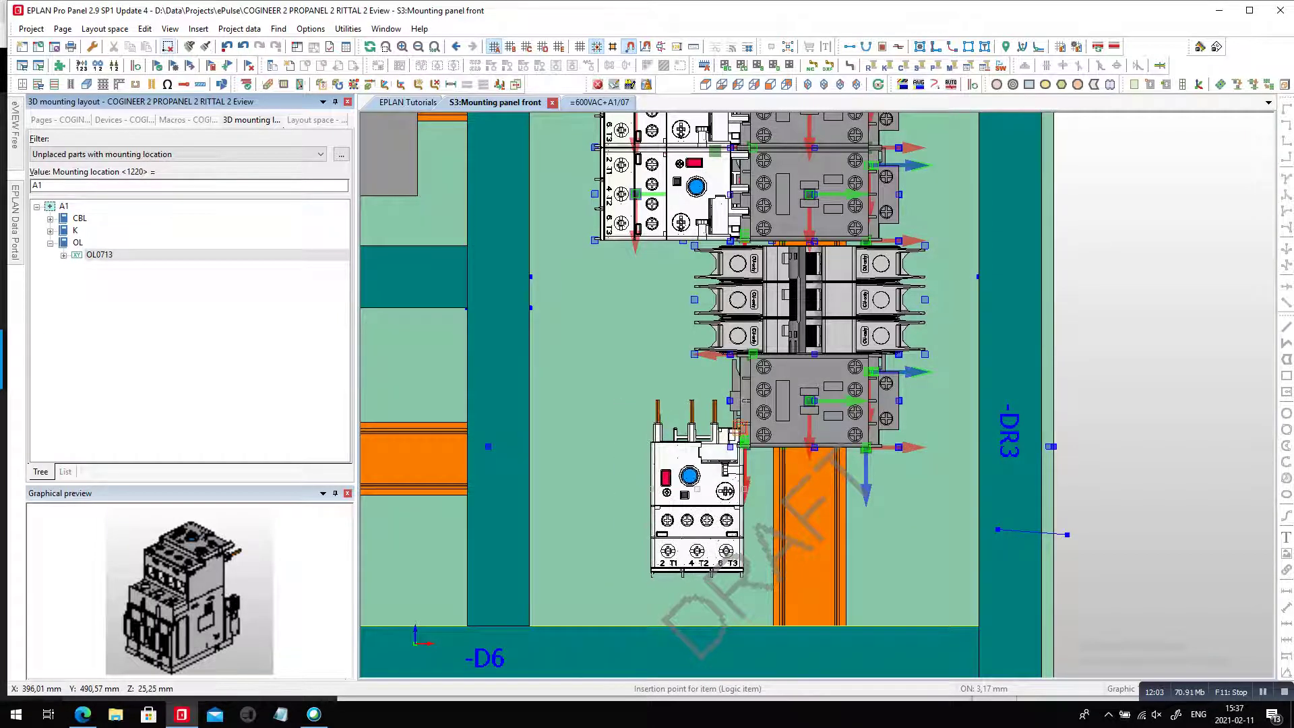
left_click(744, 440)
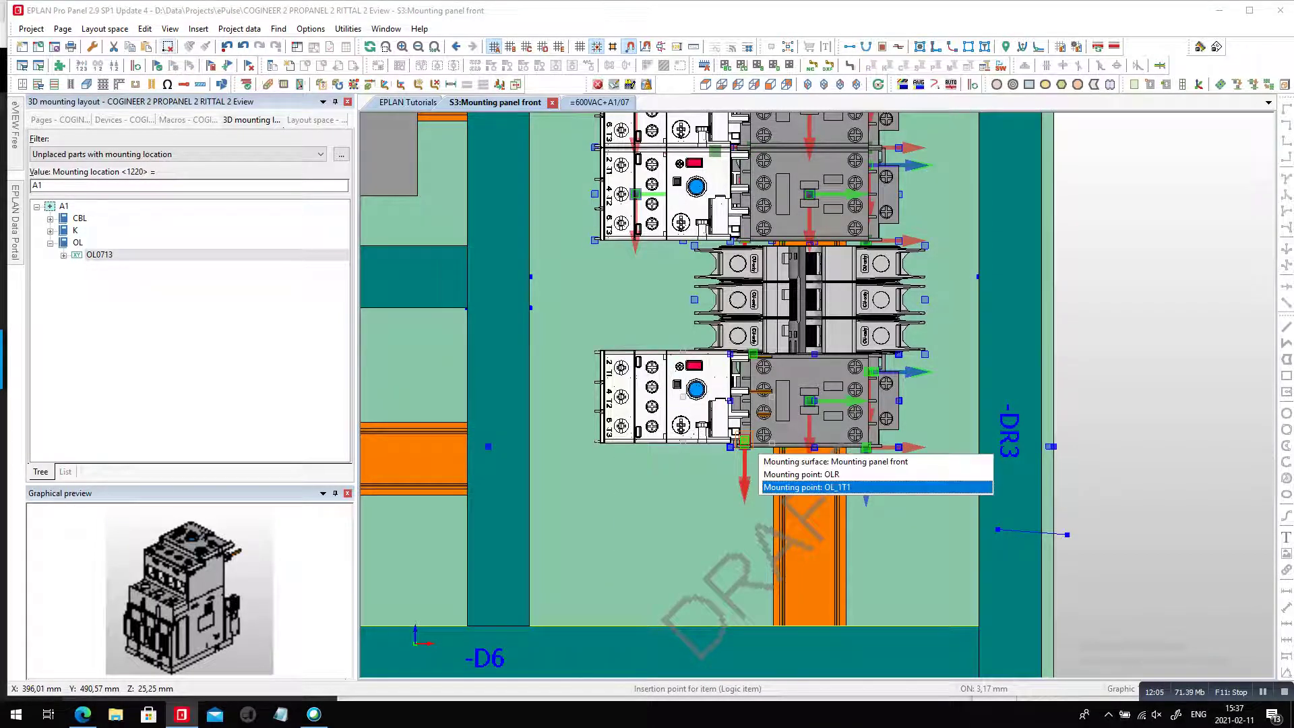
left_click(802, 474)
key("Return")
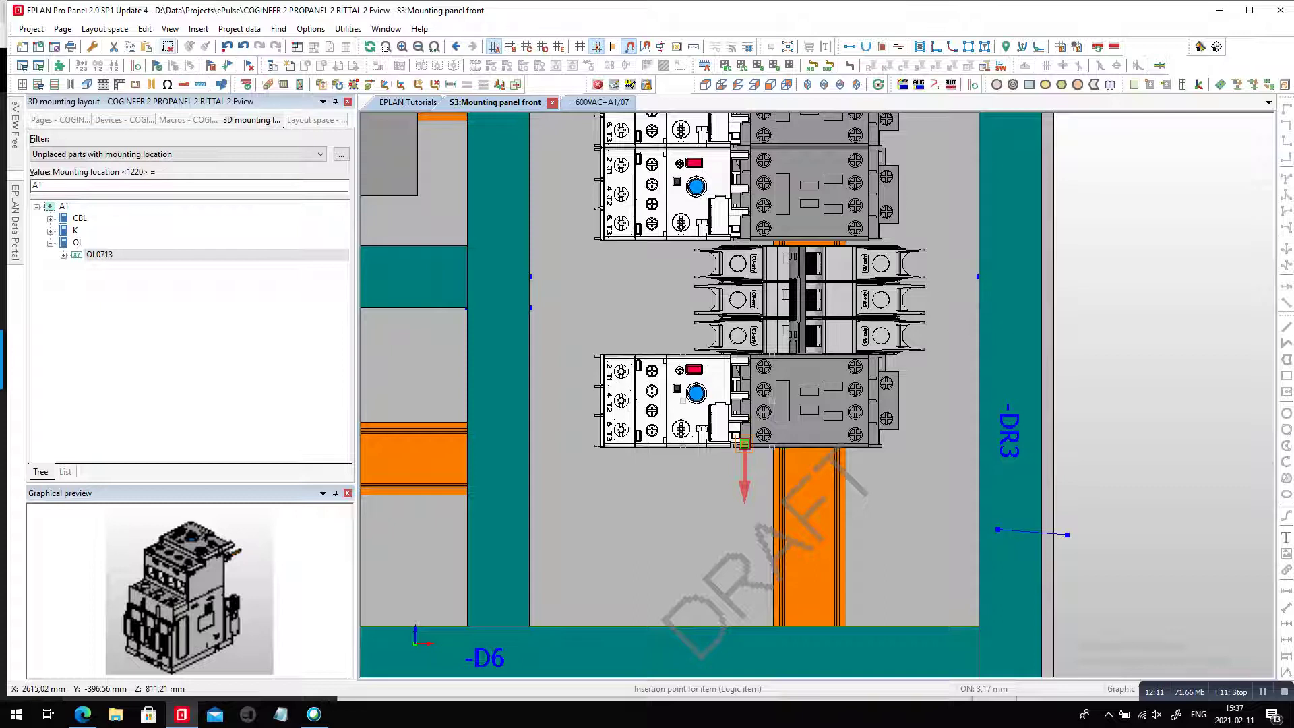
left_click(744, 444)
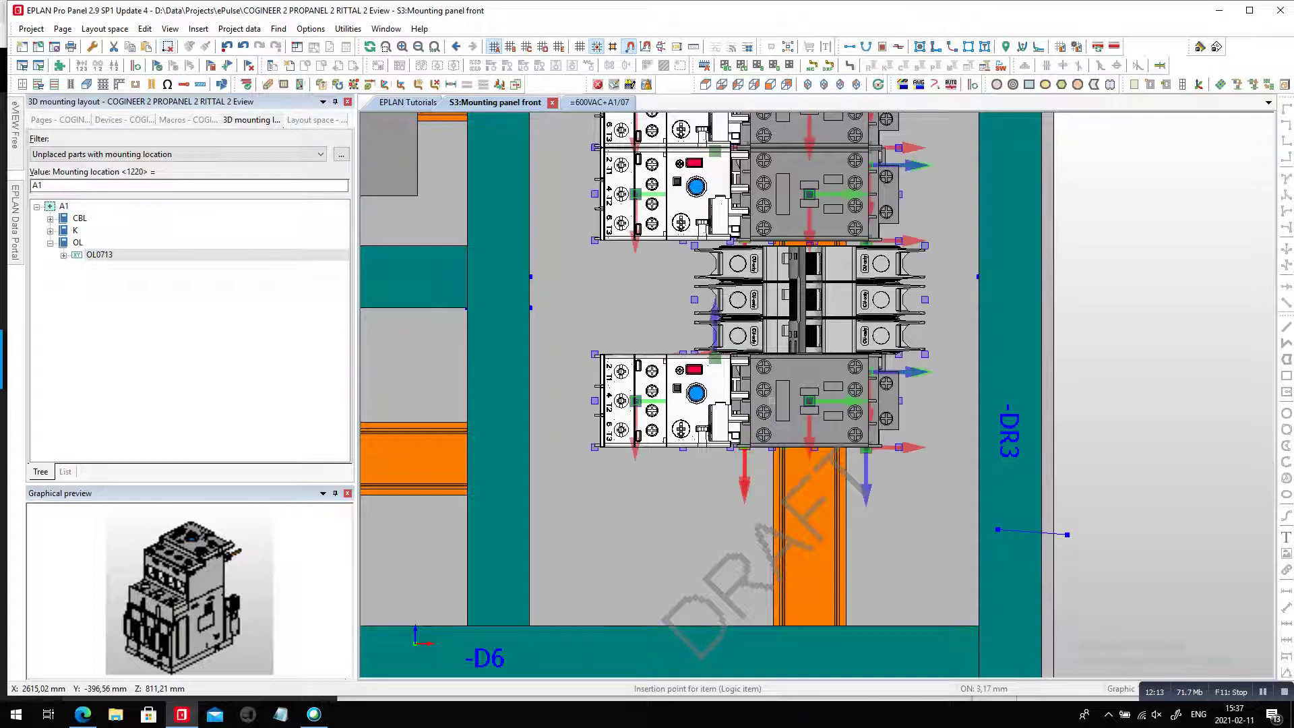
Select everything on the mounting panel front and route the connections
scroll(740, 311, "down", 5)
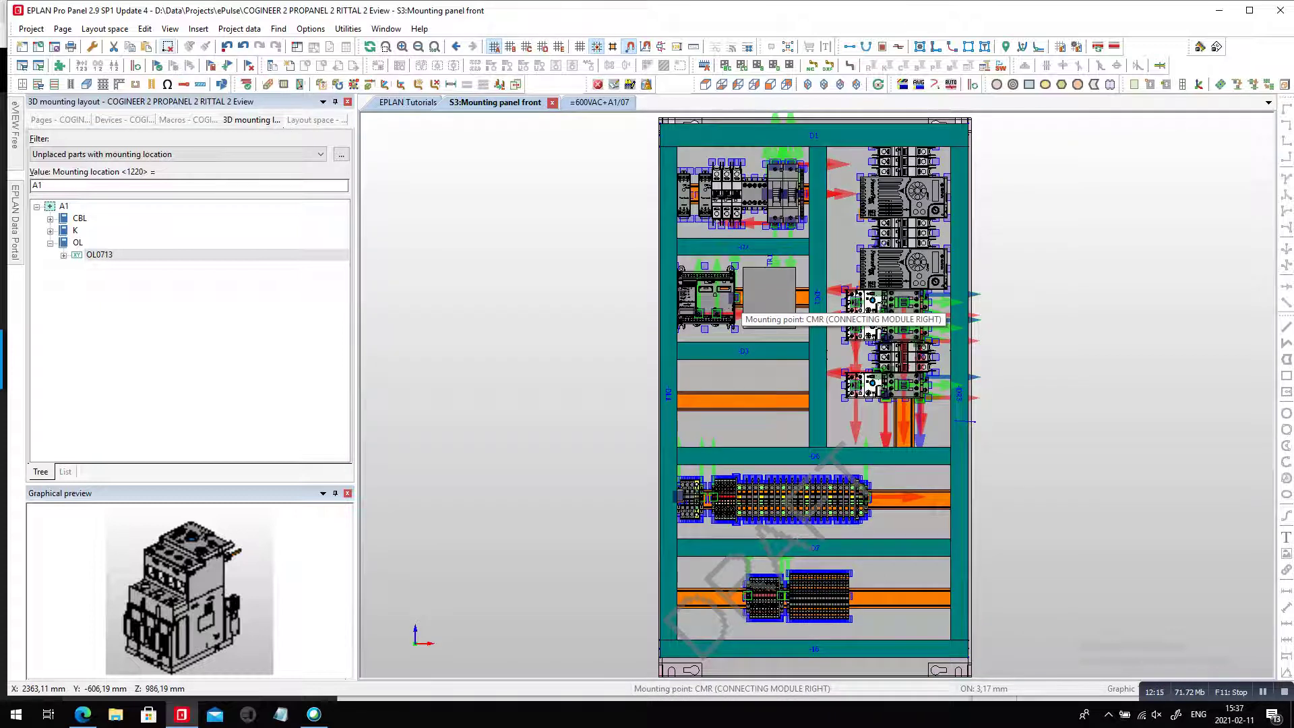
left_click(740, 311)
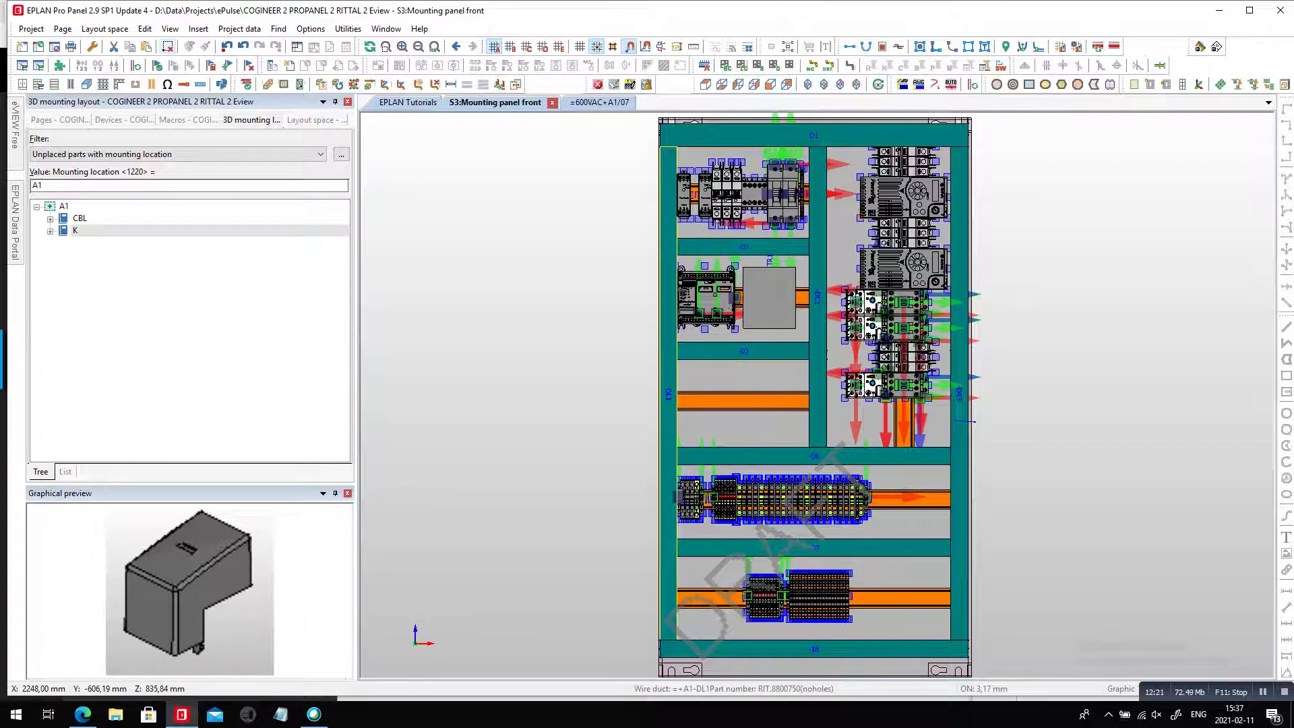
key("ctrl+a")
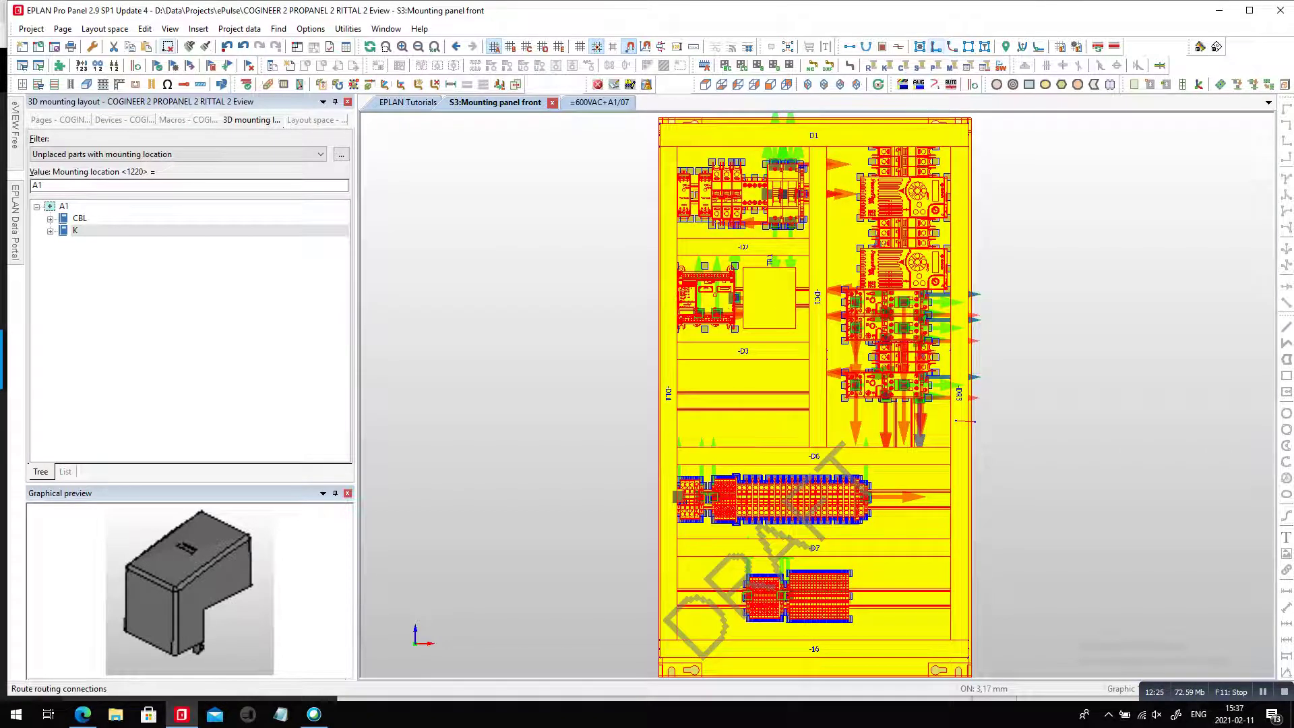
left_click(936, 46)
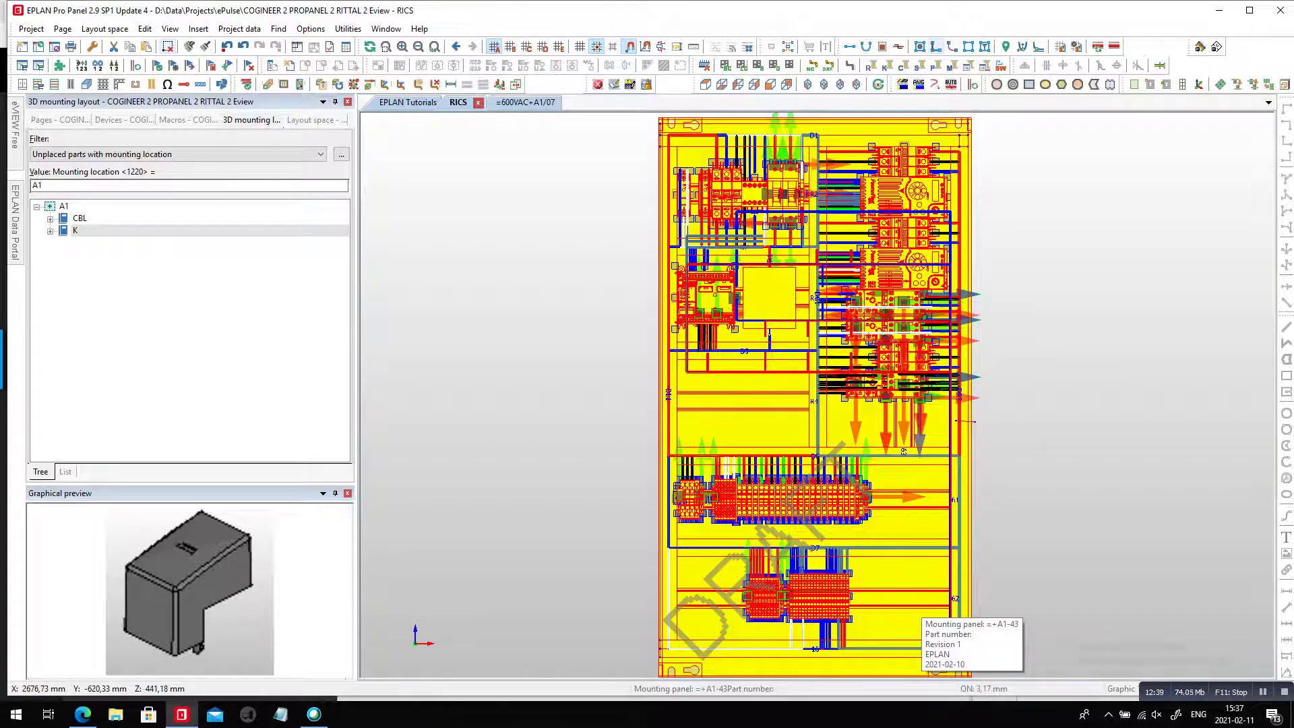
scroll(924, 612, "down", 1)
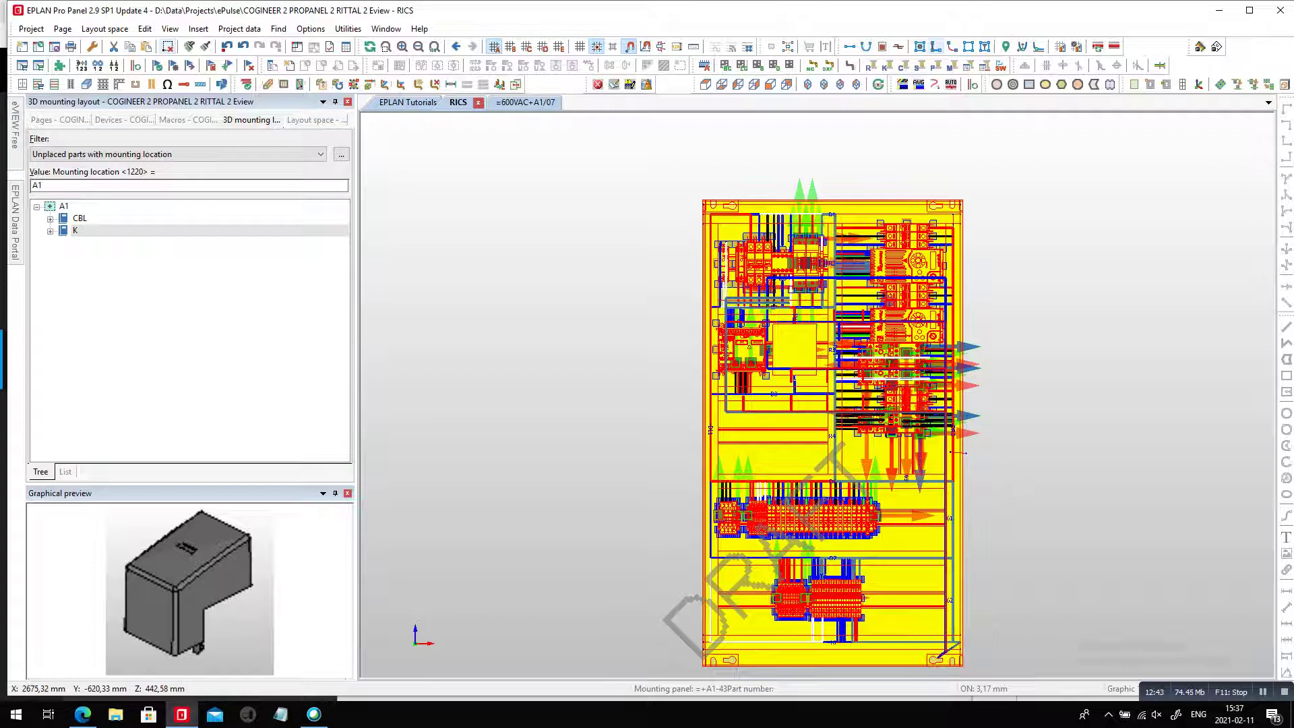
Generate the project reports for the whole COGINEER 2 PROPANEL 2 RITTAL 2 Eview project
left_click(60, 120)
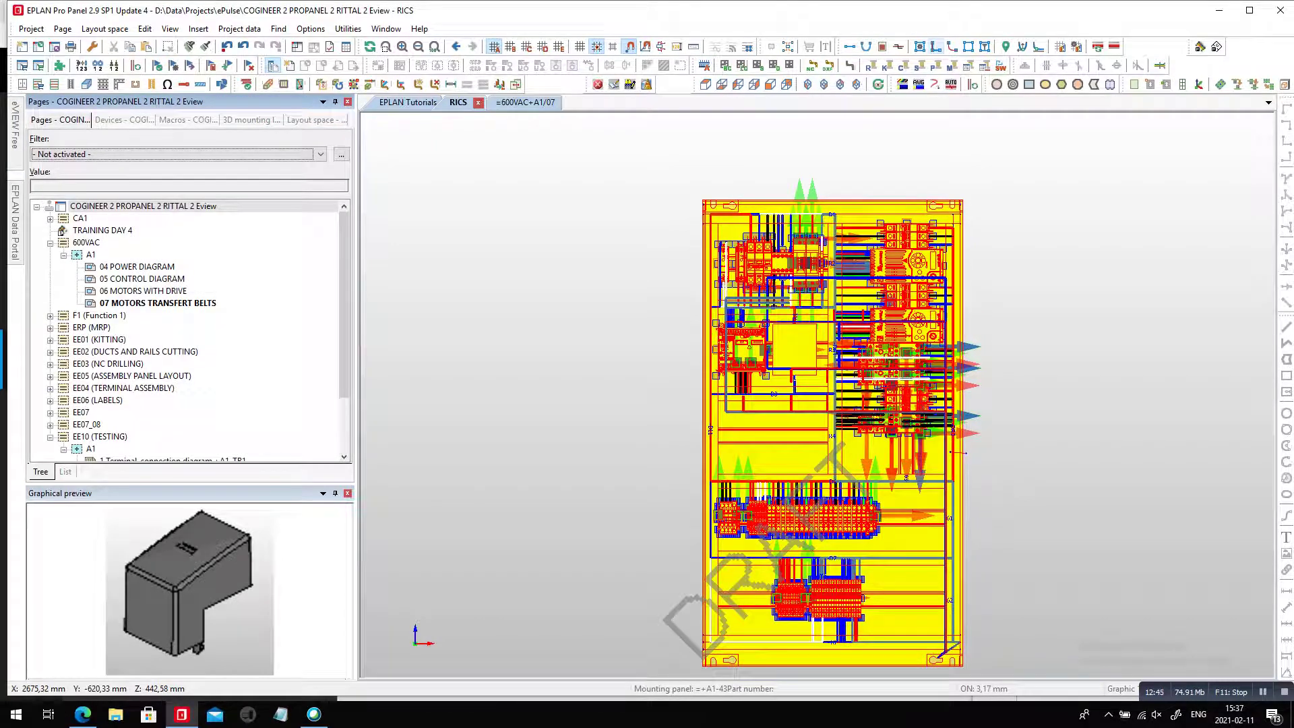
scroll(189, 330, "down", 2)
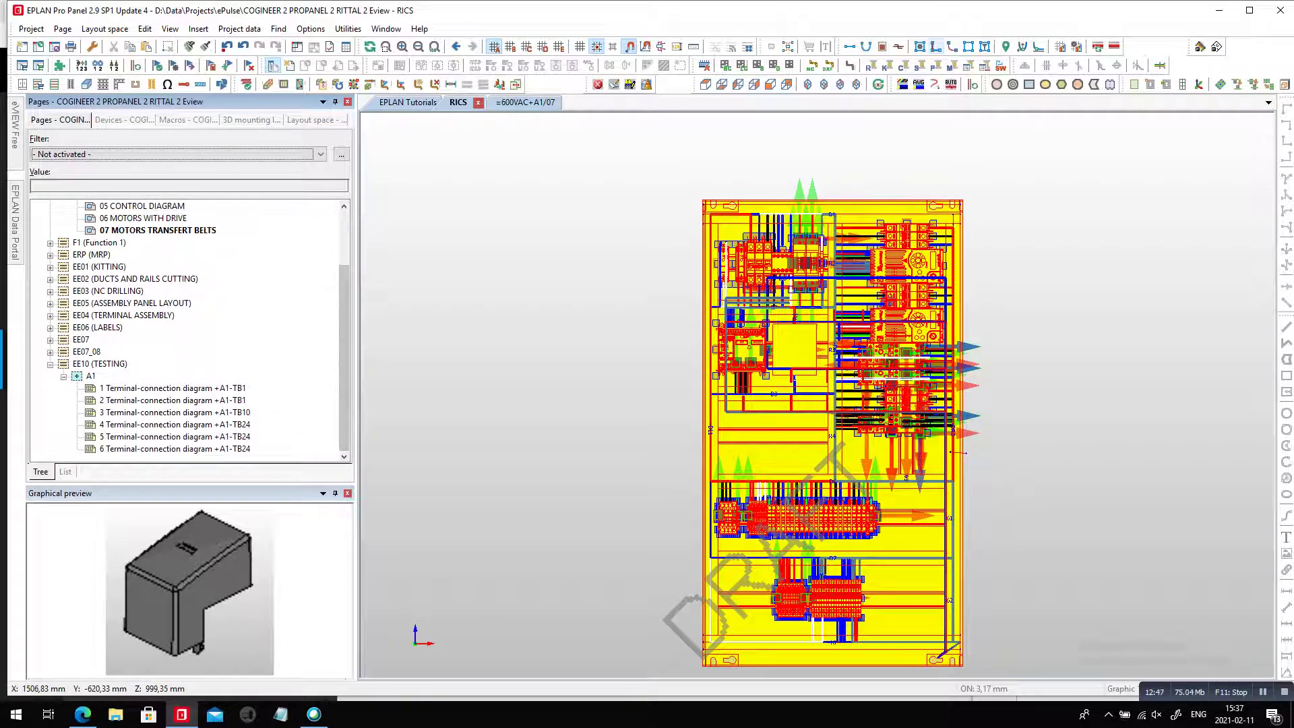
scroll(189, 330, "up", 2)
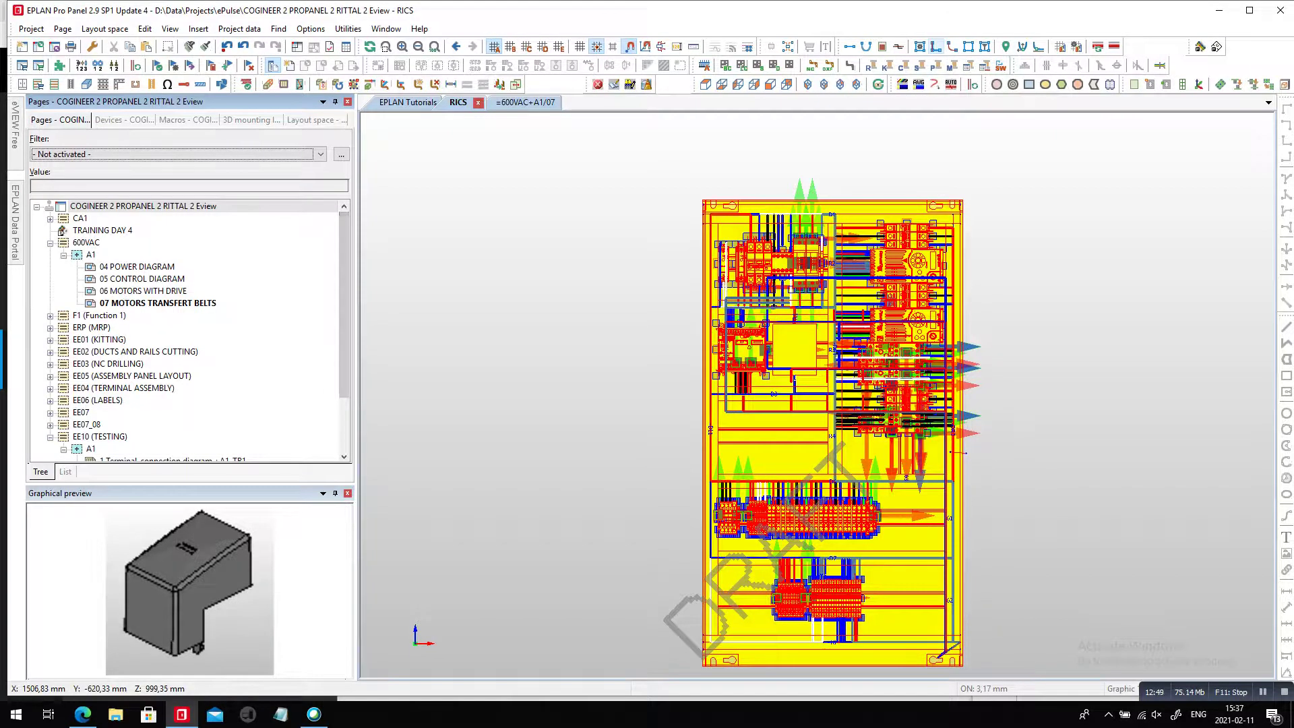
left_click(143, 206)
left_click(348, 29)
mouse_move(366, 45)
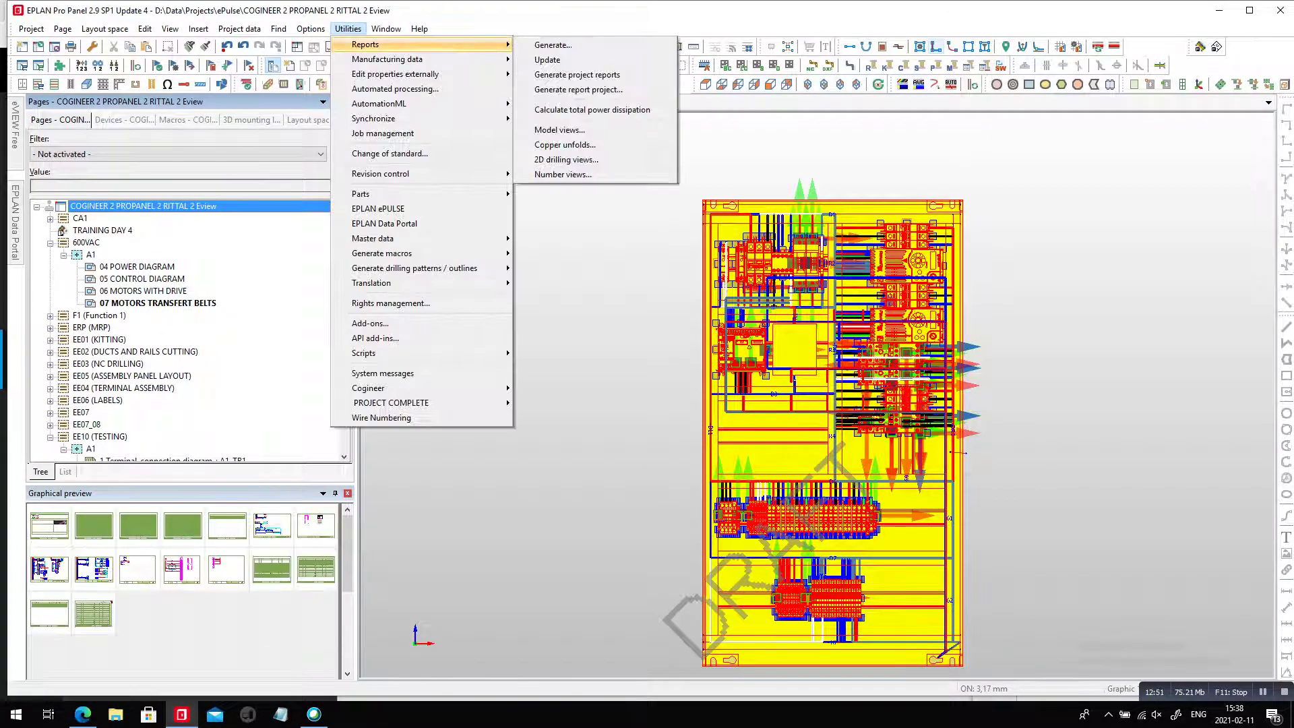
key("Down")
key("Down")
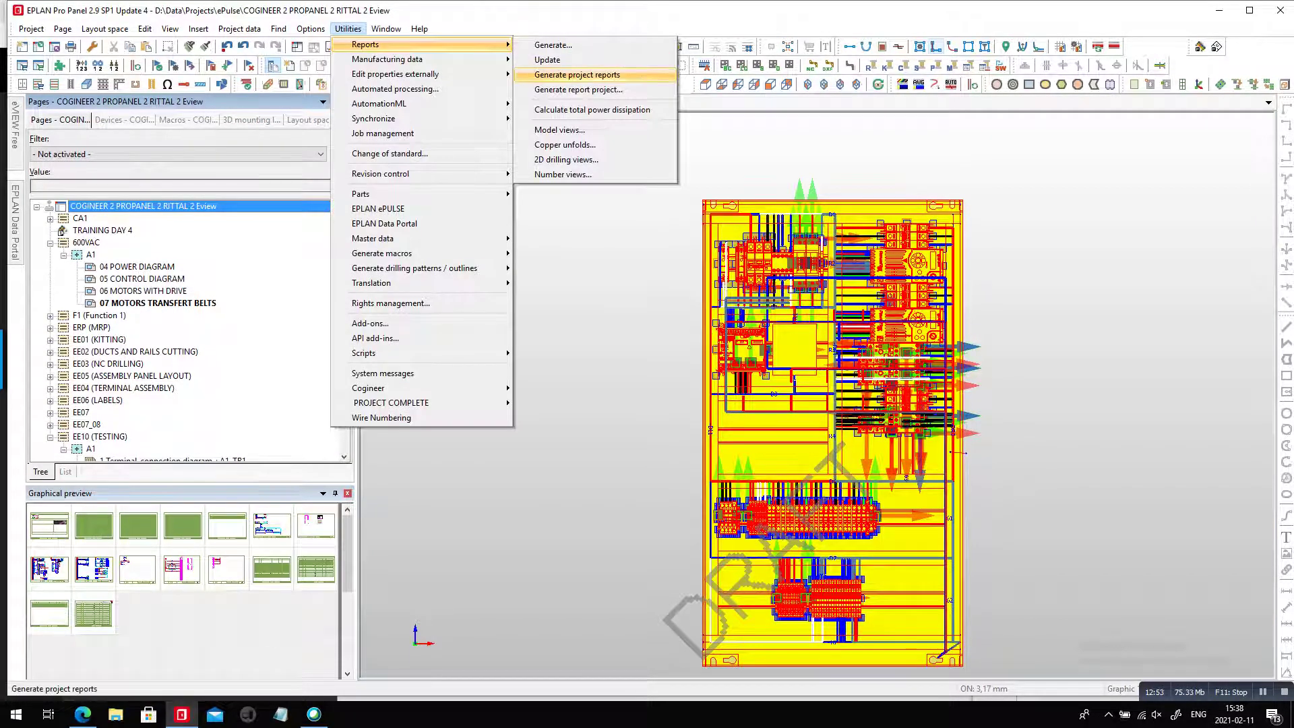
key("Return")
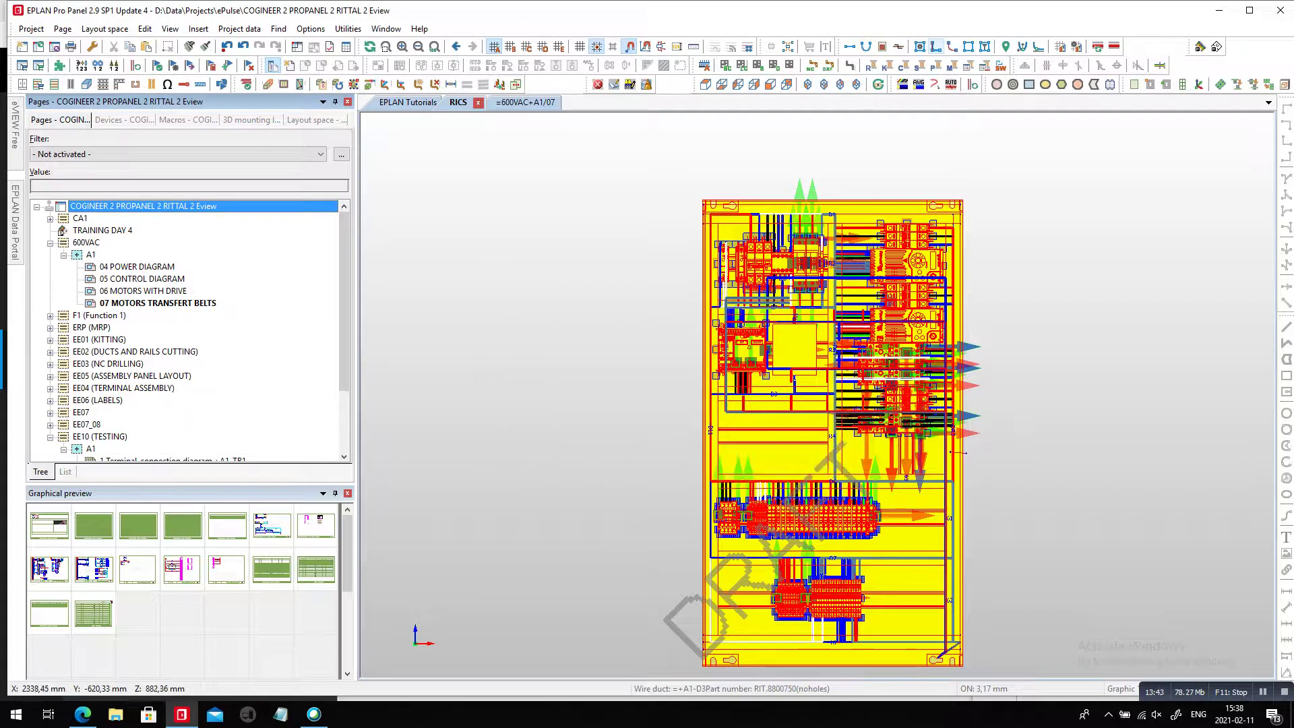
Examine pages 1 and 2 of the summarized parts list under ERP (MRP), fitting the whole page in view
double_click(91, 327)
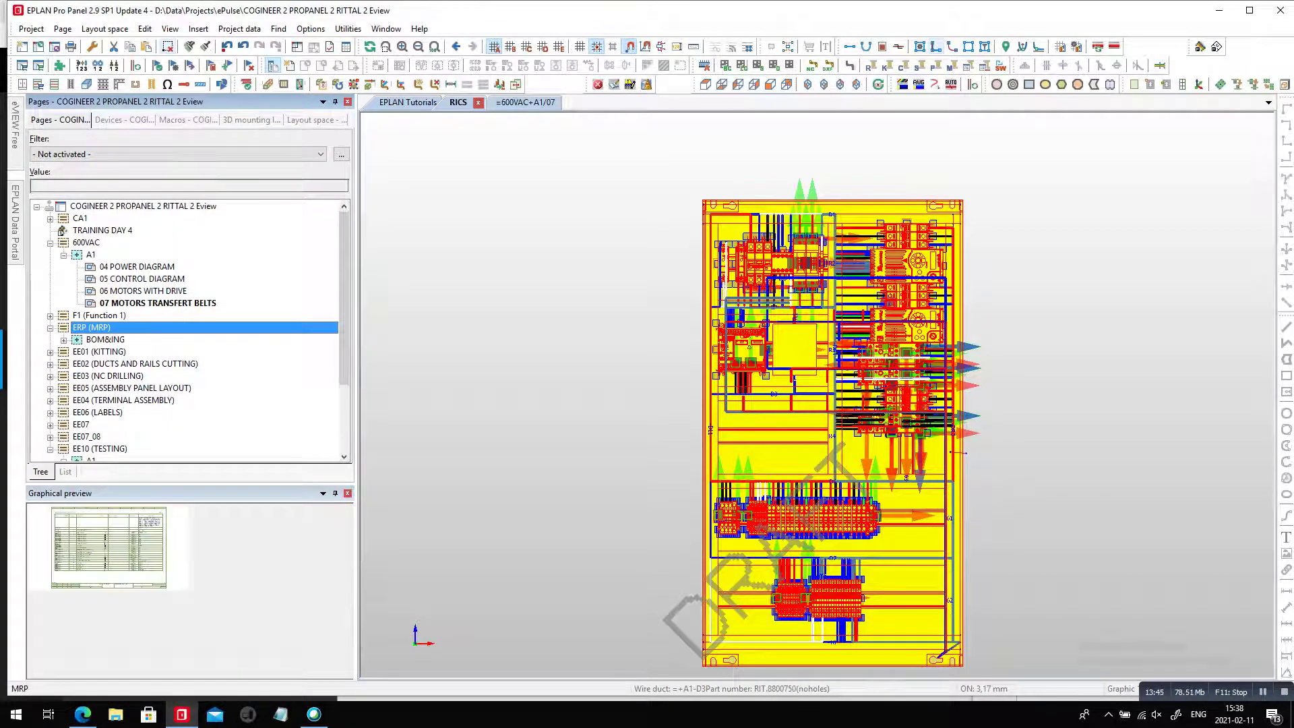
double_click(109, 547)
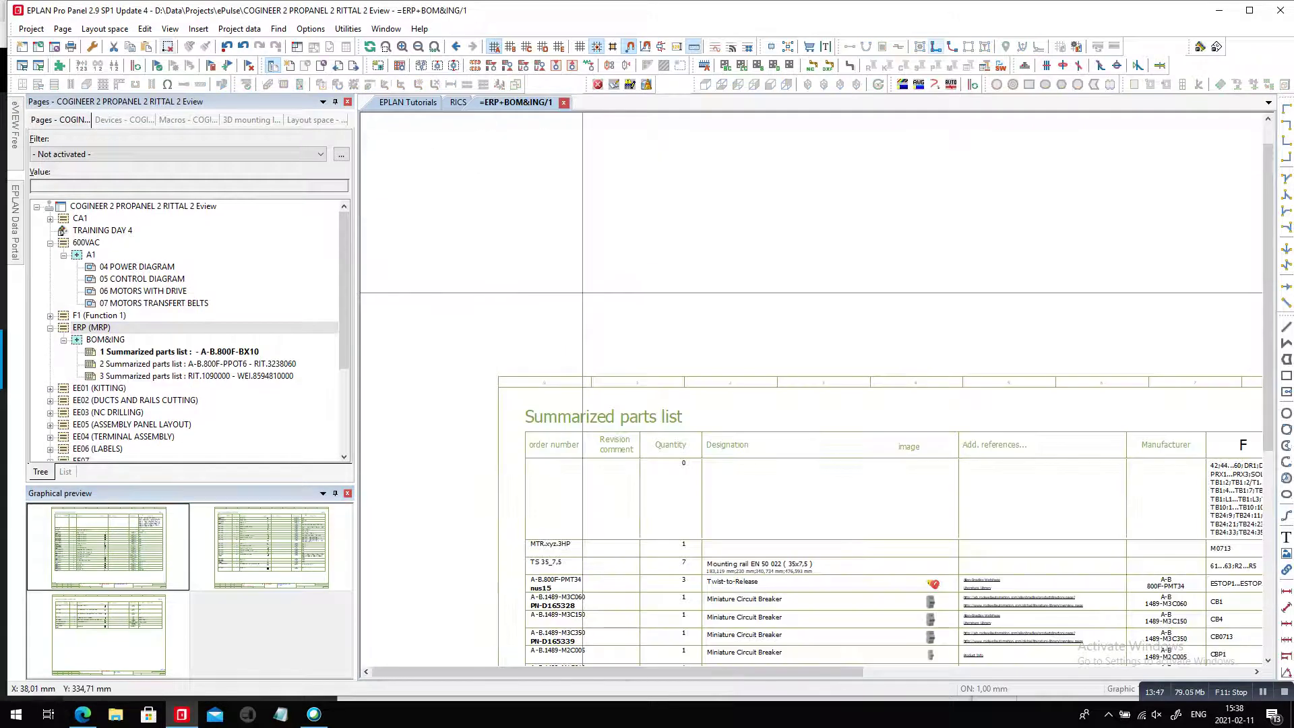
left_click(435, 47)
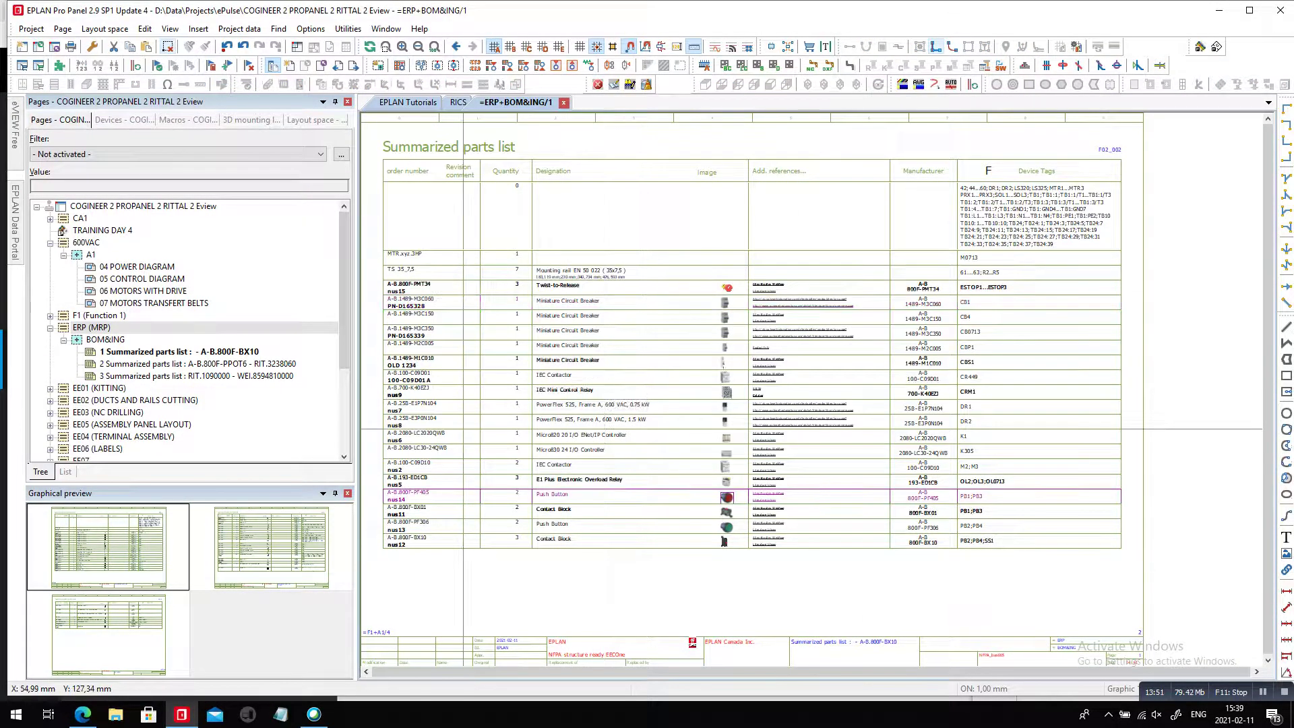
key("Page_Down")
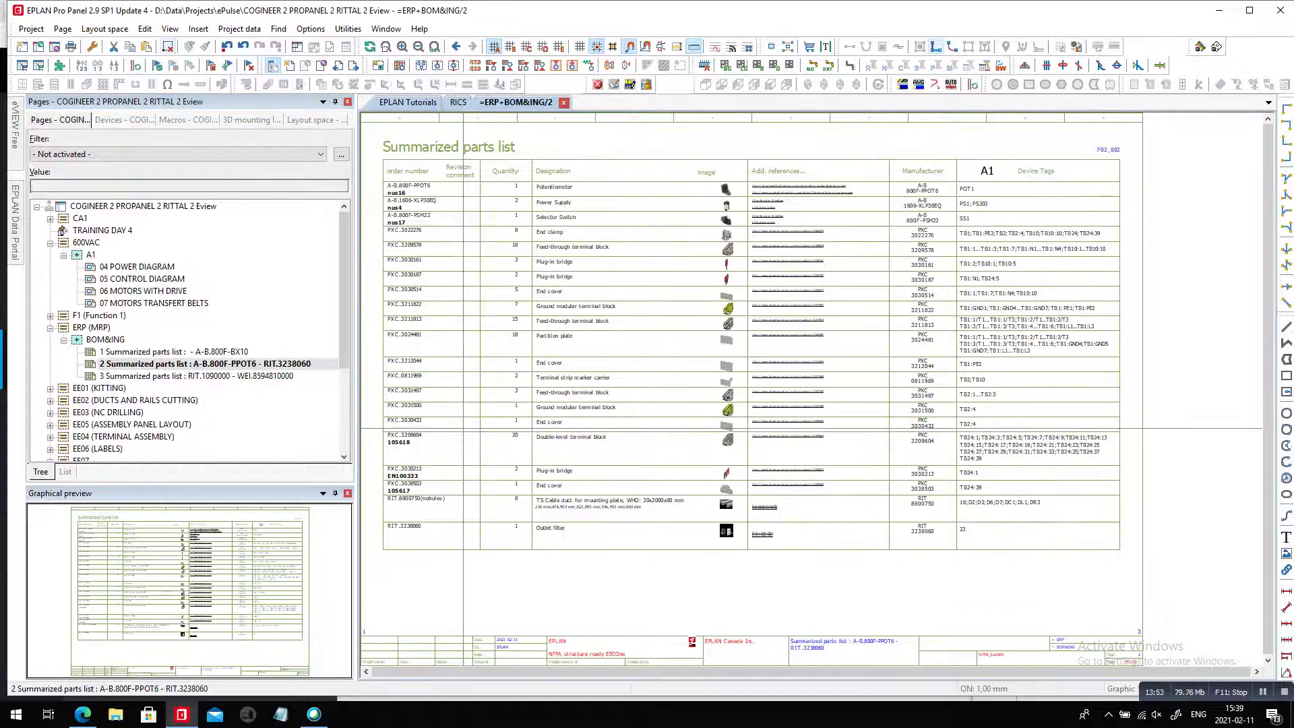
Examine parts list pages 1 and 2 of panel A1 under EE01 (KITTING)
double_click(99, 389)
double_click(91, 401)
left_click(111, 412)
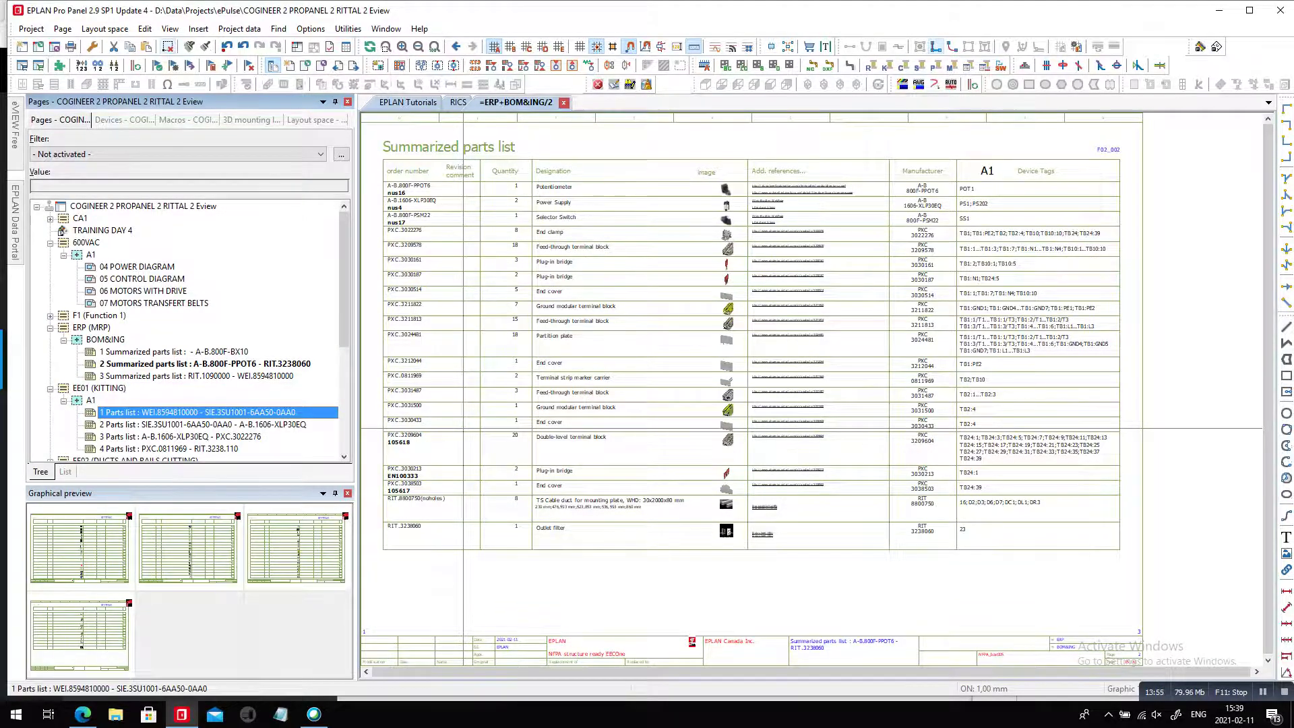
double_click(198, 412)
left_click(202, 425)
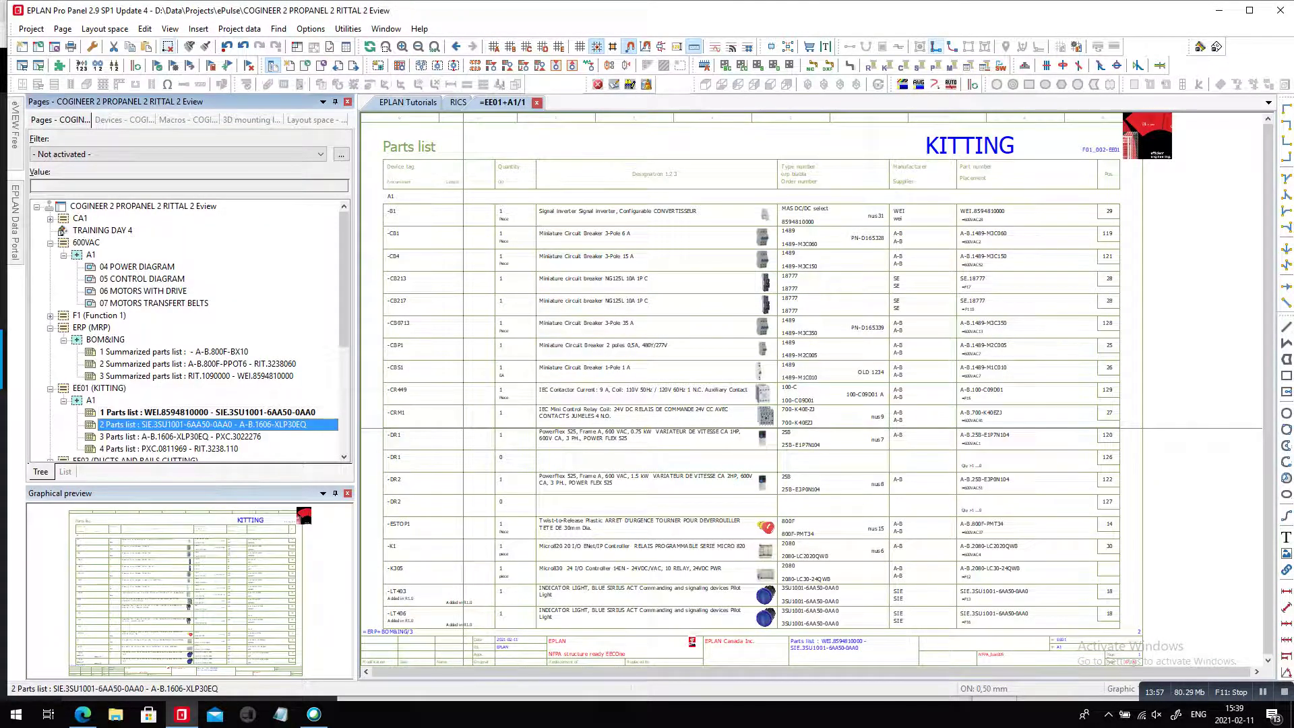
key("Return")
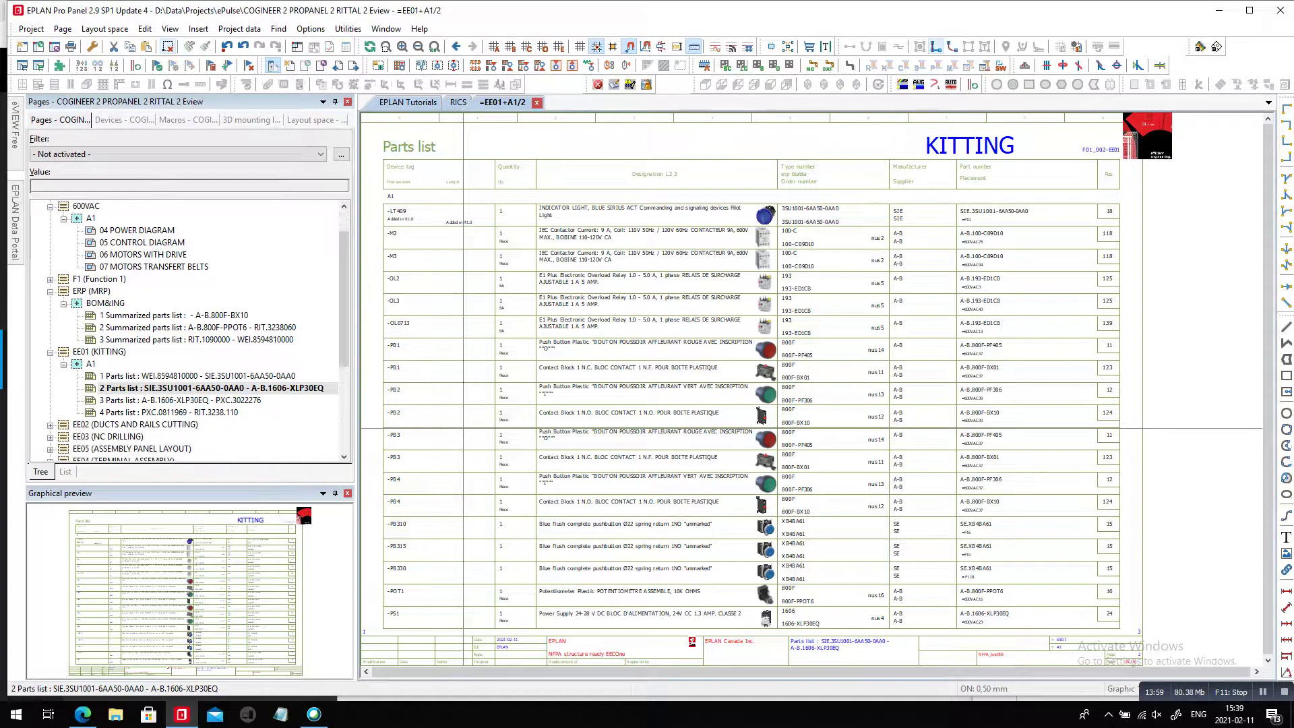
Open the panel drawing with its enclosure legends under EE02 (DUCTS AND RAILS CUTTING)
key("Down")
key("Down")
key("Down")
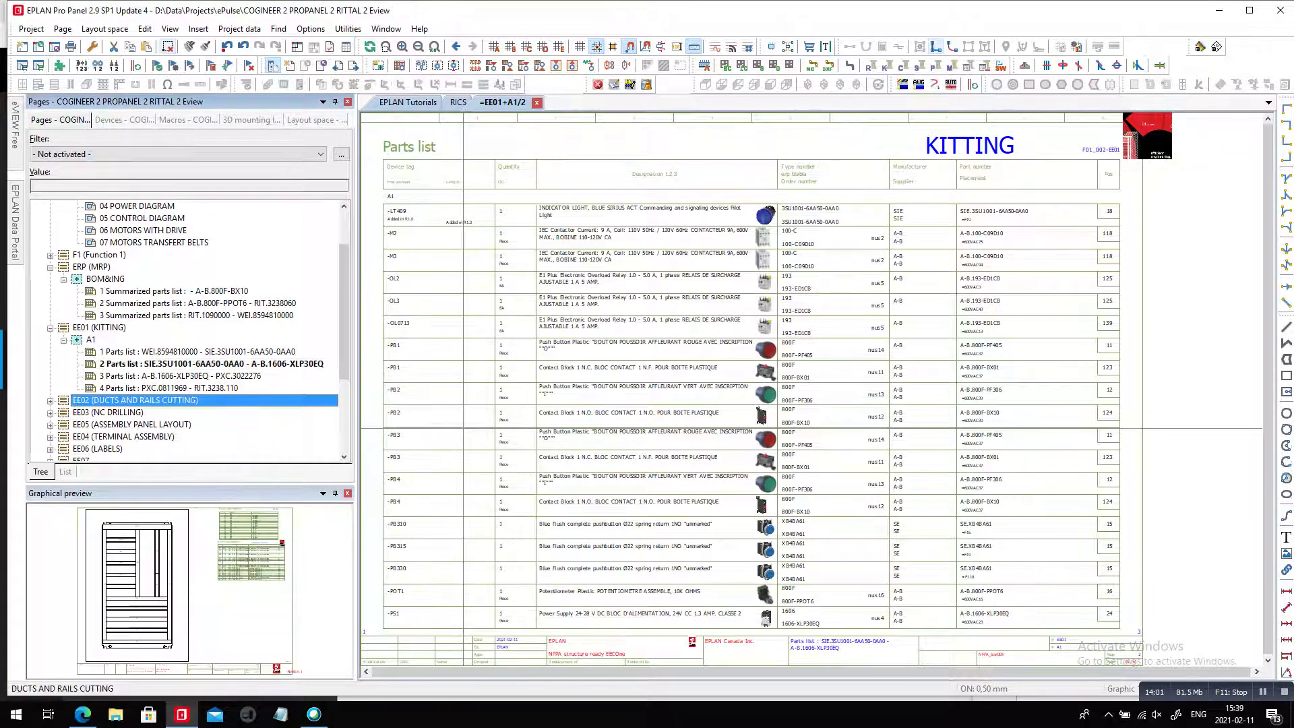
key("Return")
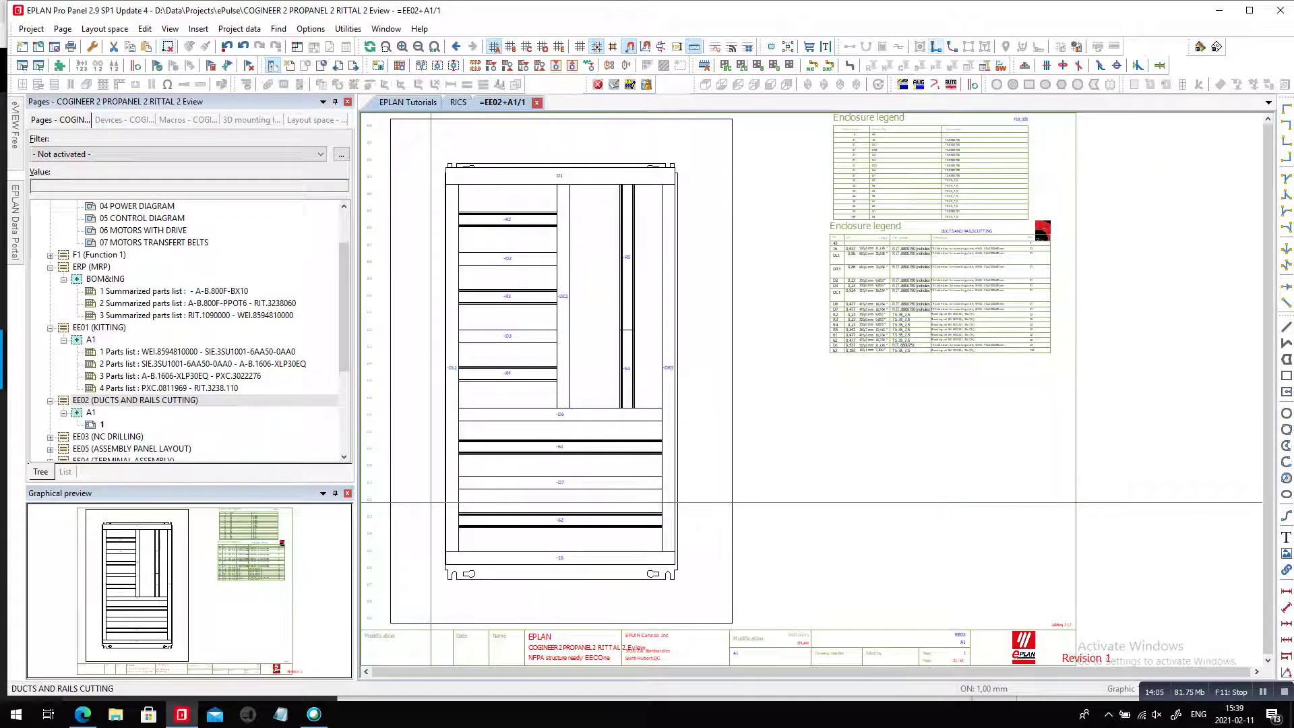
Open page 3 under EE03 (NC DRILLING) to check the panel's drill holes and cut-out legend
double_click(108, 437)
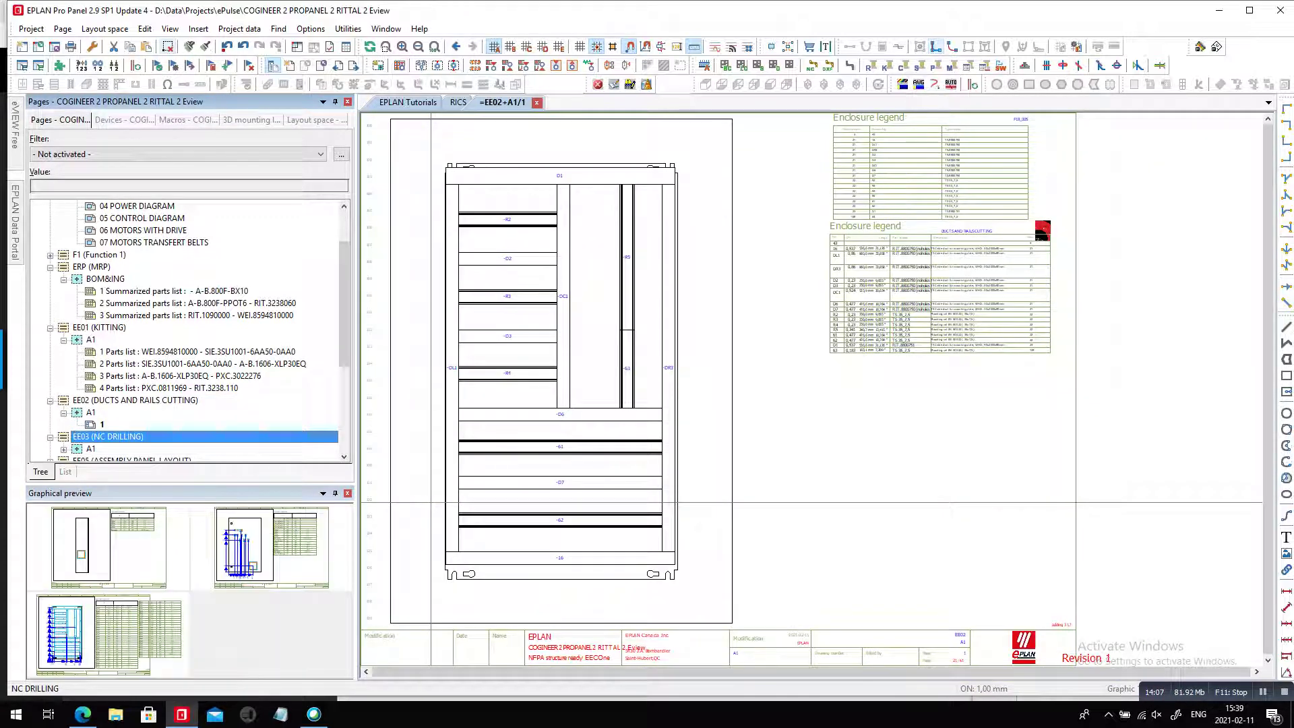
double_click(108, 633)
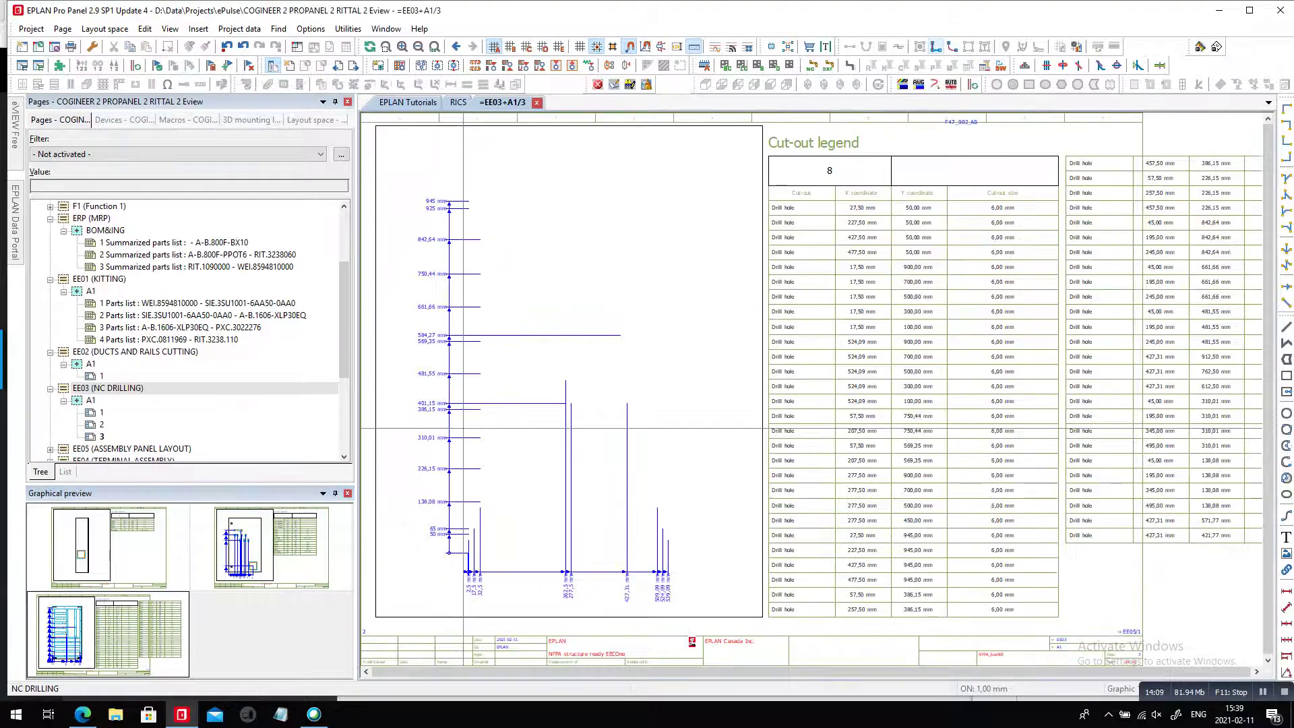
scroll(183, 330, "down", 2)
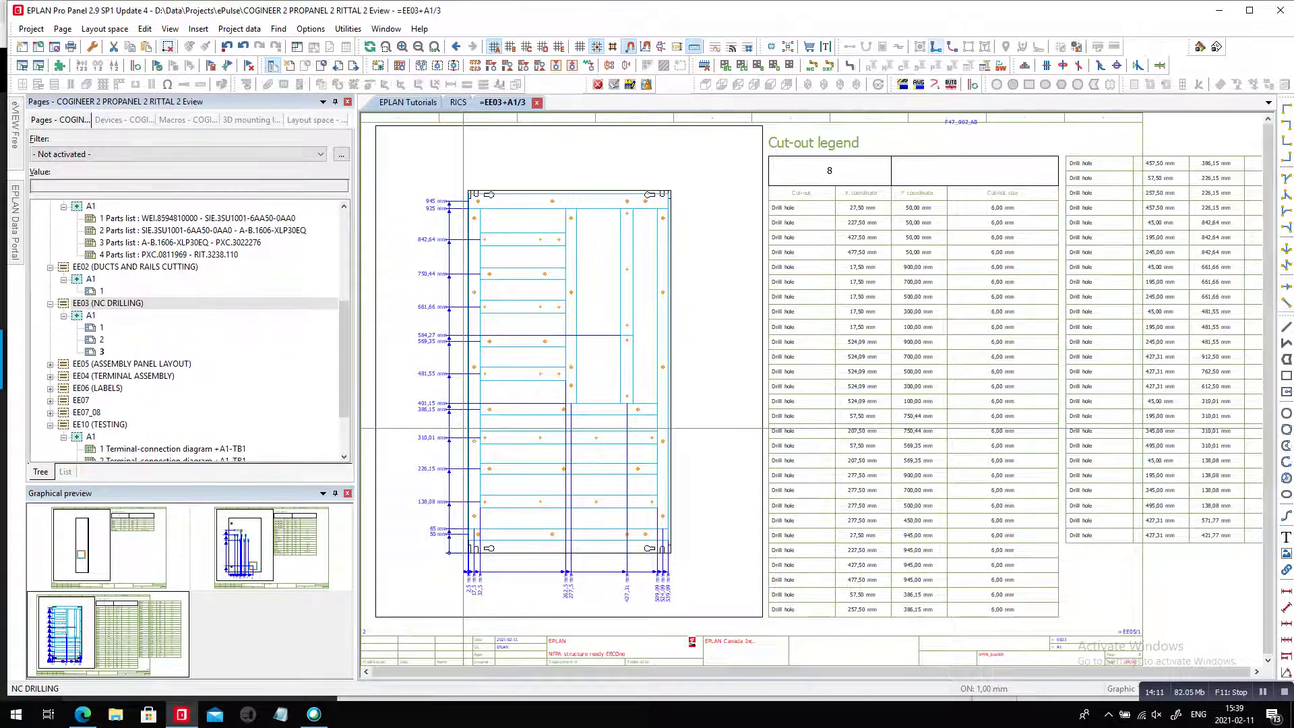
Check the new motor's parts on pages 2 and 1 under EE05 (ASSEMBLY PANEL LAYOUT)
left_click(132, 364)
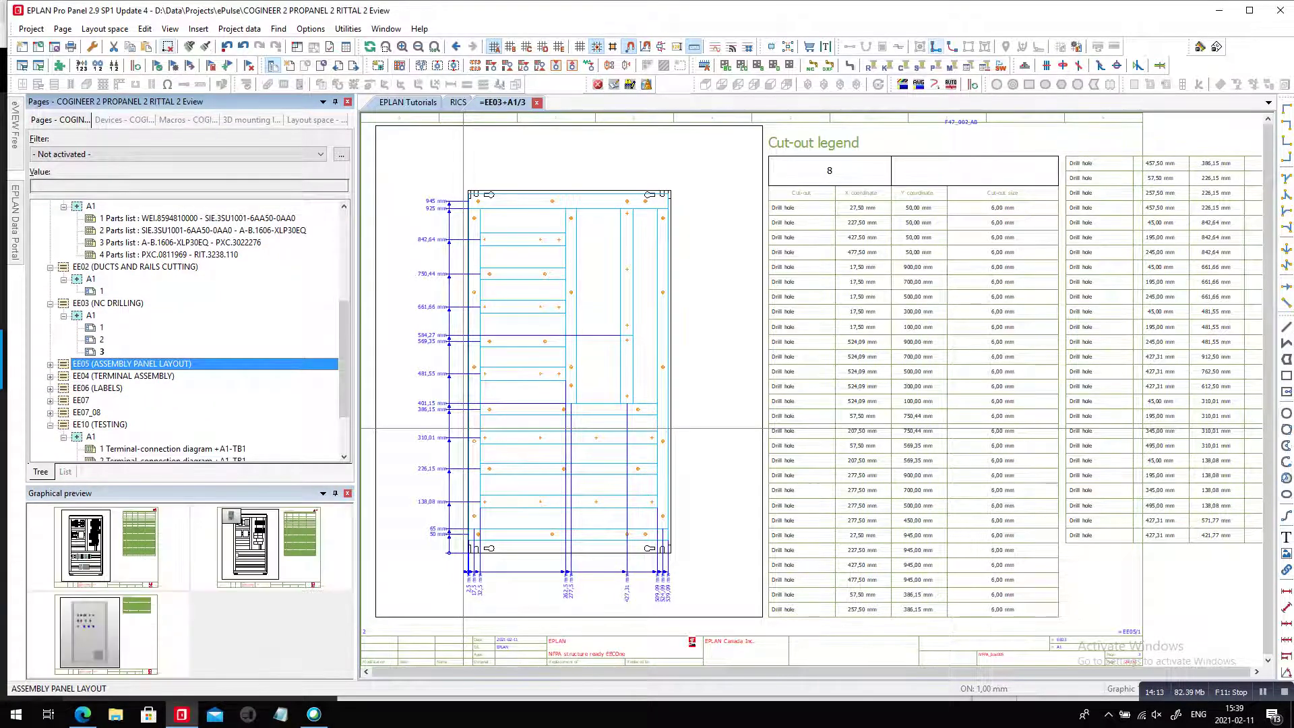
double_click(270, 548)
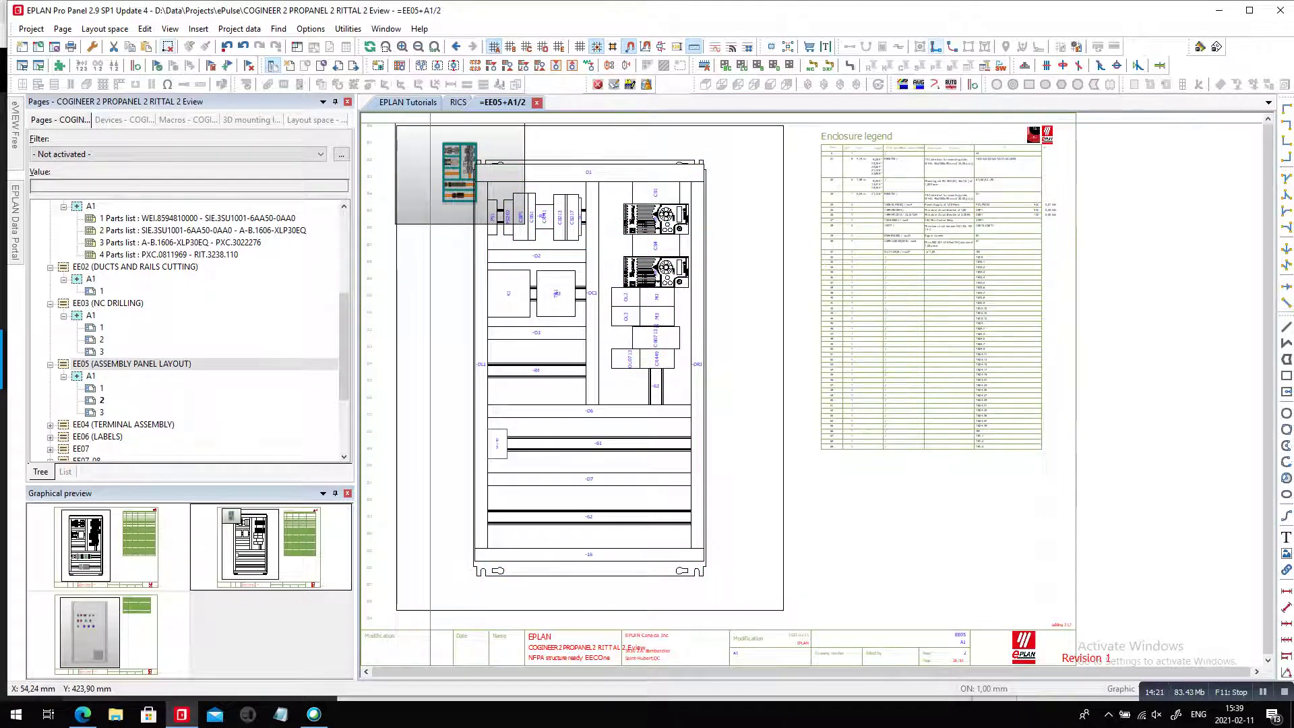
double_click(102, 389)
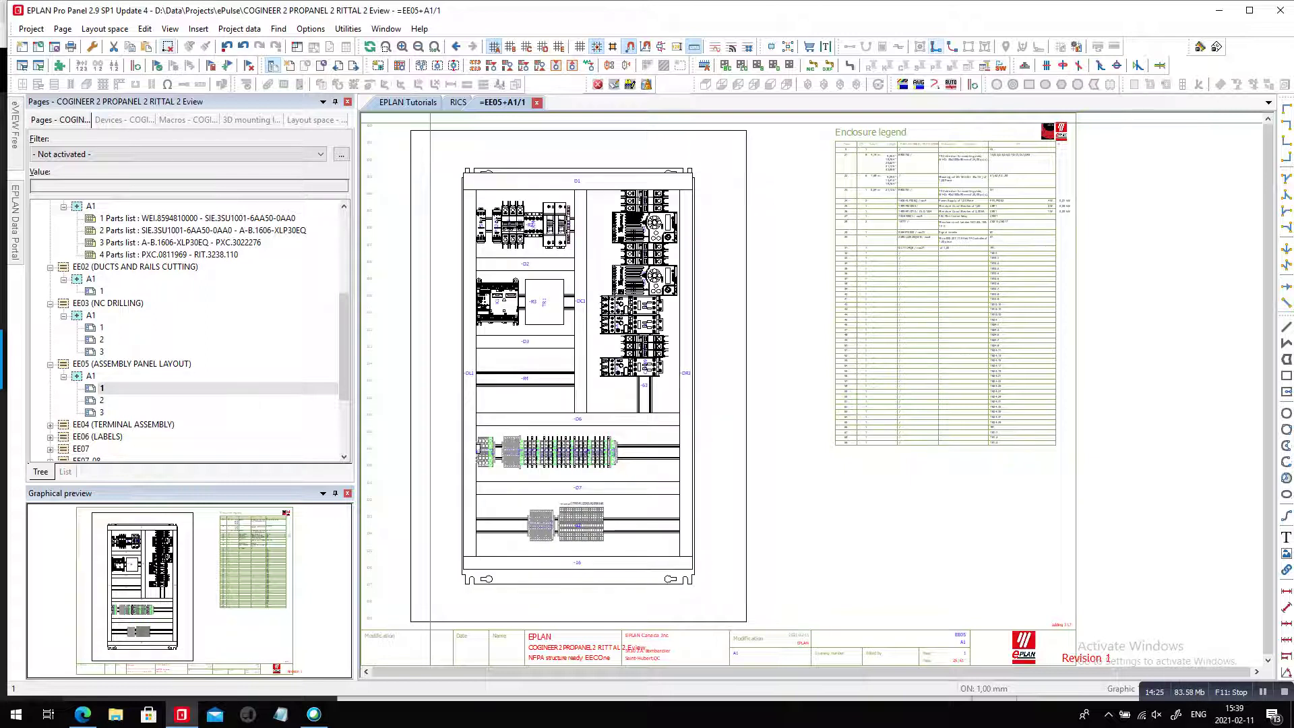
Open page 18, the terminal line-up diagram of +A1-TB2 under EE04 (TERMINAL ASSEMBLY), and examine its terminal table
left_click(123, 424)
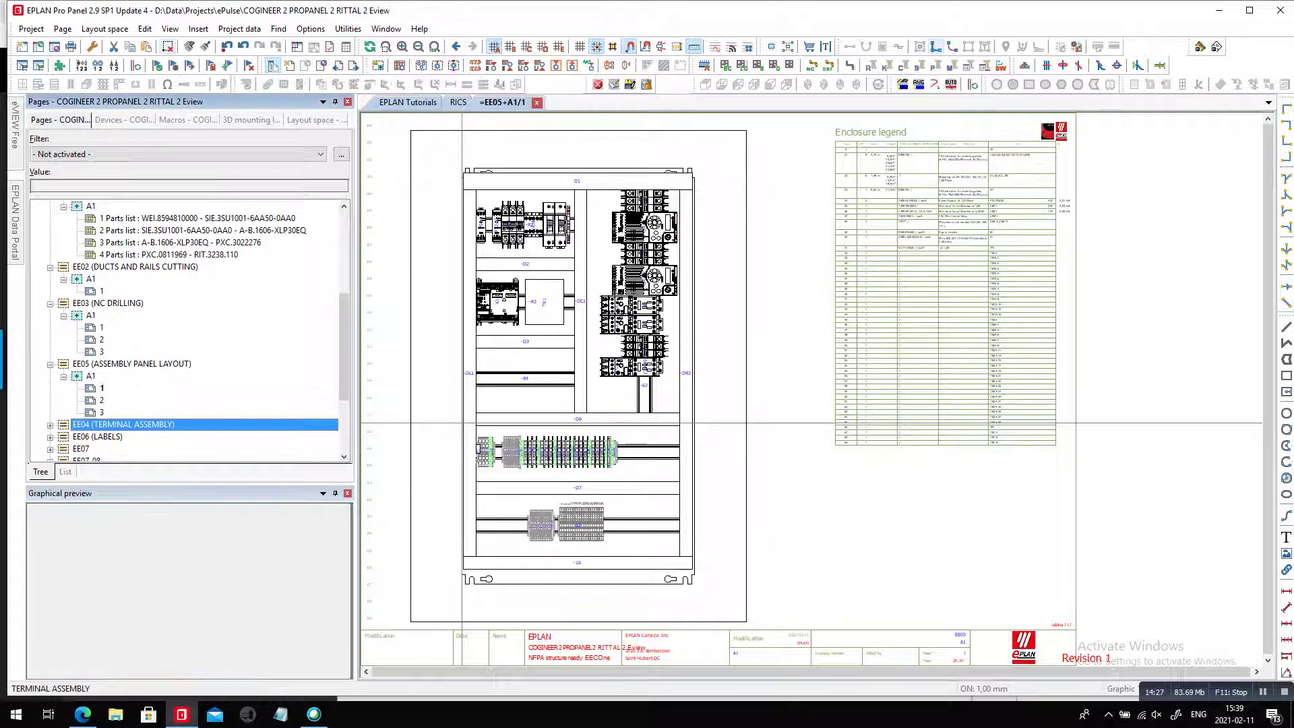
left_click(50, 425)
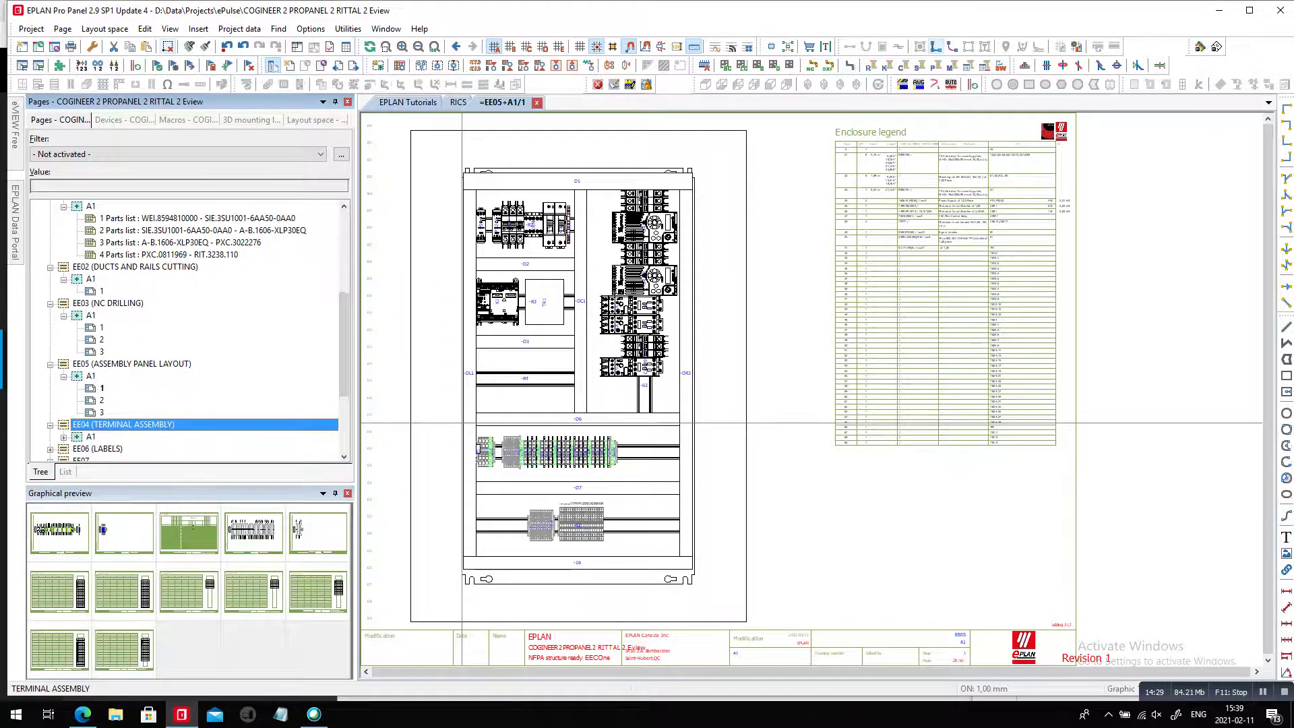
key("Down")
key("Right")
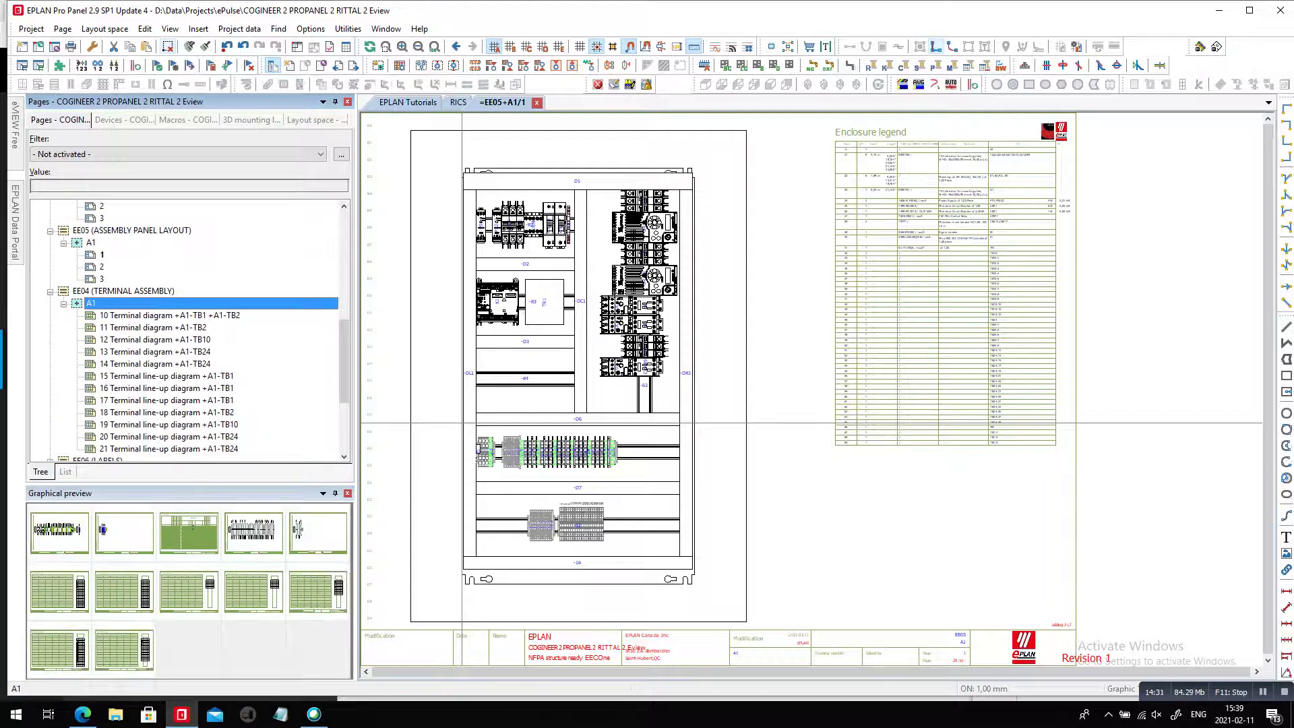
double_click(169, 413)
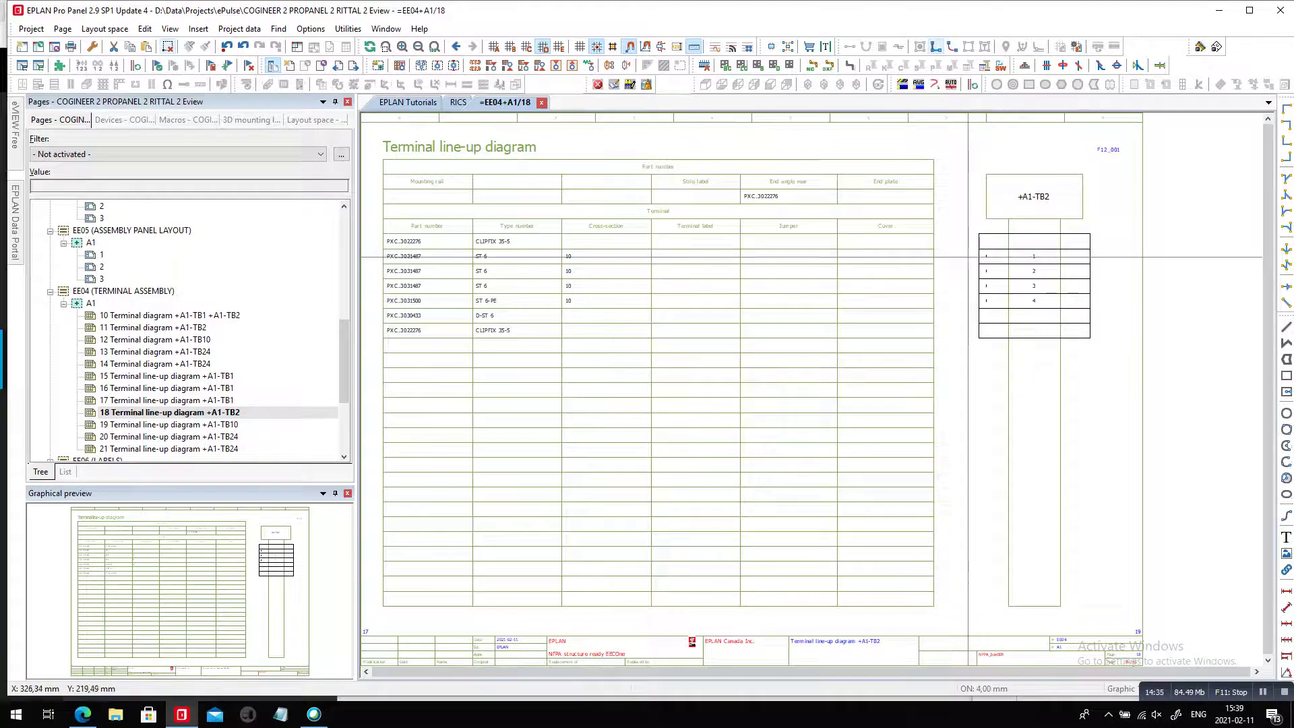
scroll(372, 193, "up", 2)
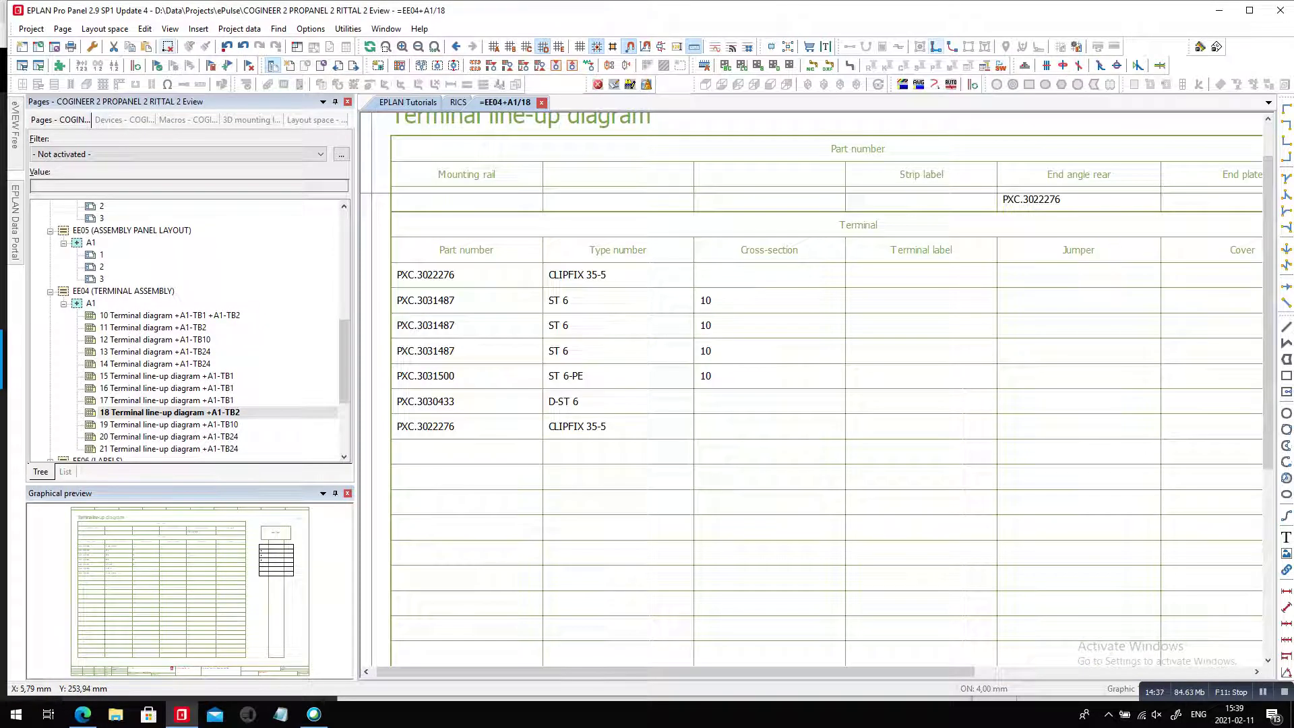
Mark the end clamp and terminal part rows in the +A1-TB2 line-up diagram and show the entire page
left_click_drag(381, 263, 646, 293)
left_click_drag(376, 389, 582, 412)
left_click_drag(366, 413, 569, 450)
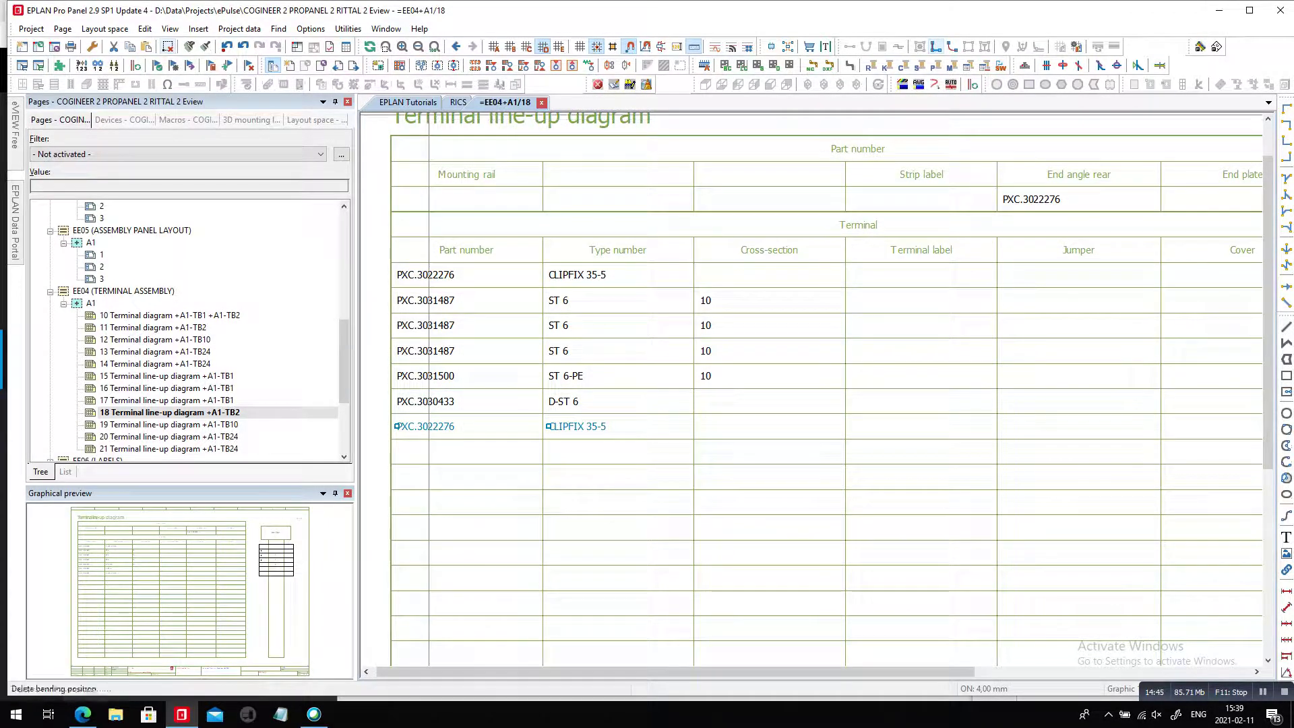
left_click(435, 46)
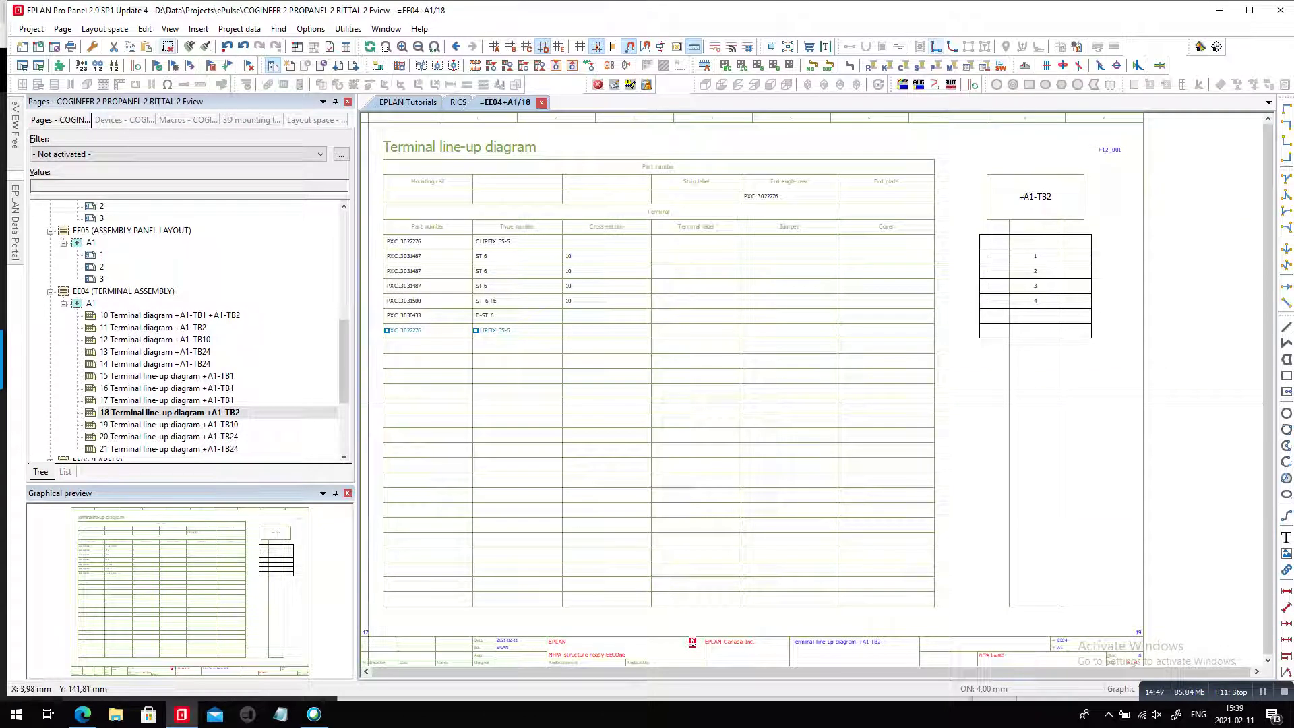
Open page 1 of the connection list under EE07 and examine the wire lengths and routing of the ground connections
left_click_drag(344, 364, 343, 409)
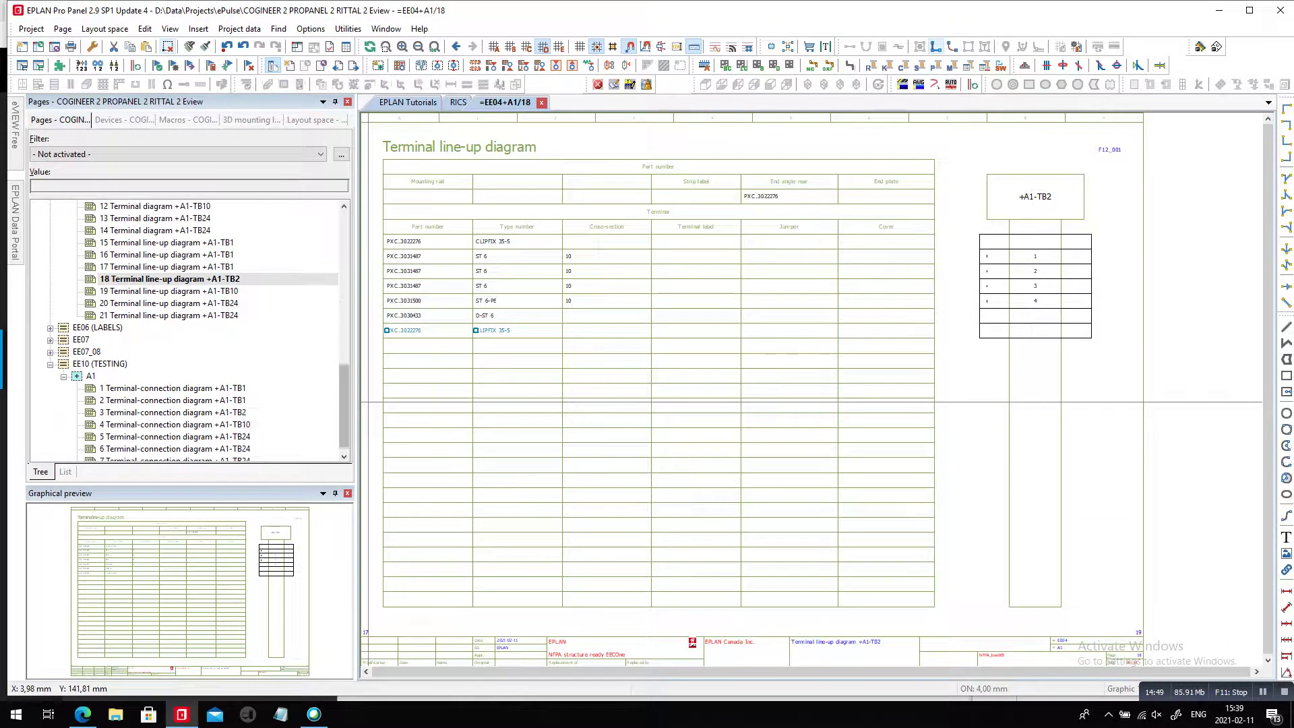
left_click(98, 328)
left_click(81, 339)
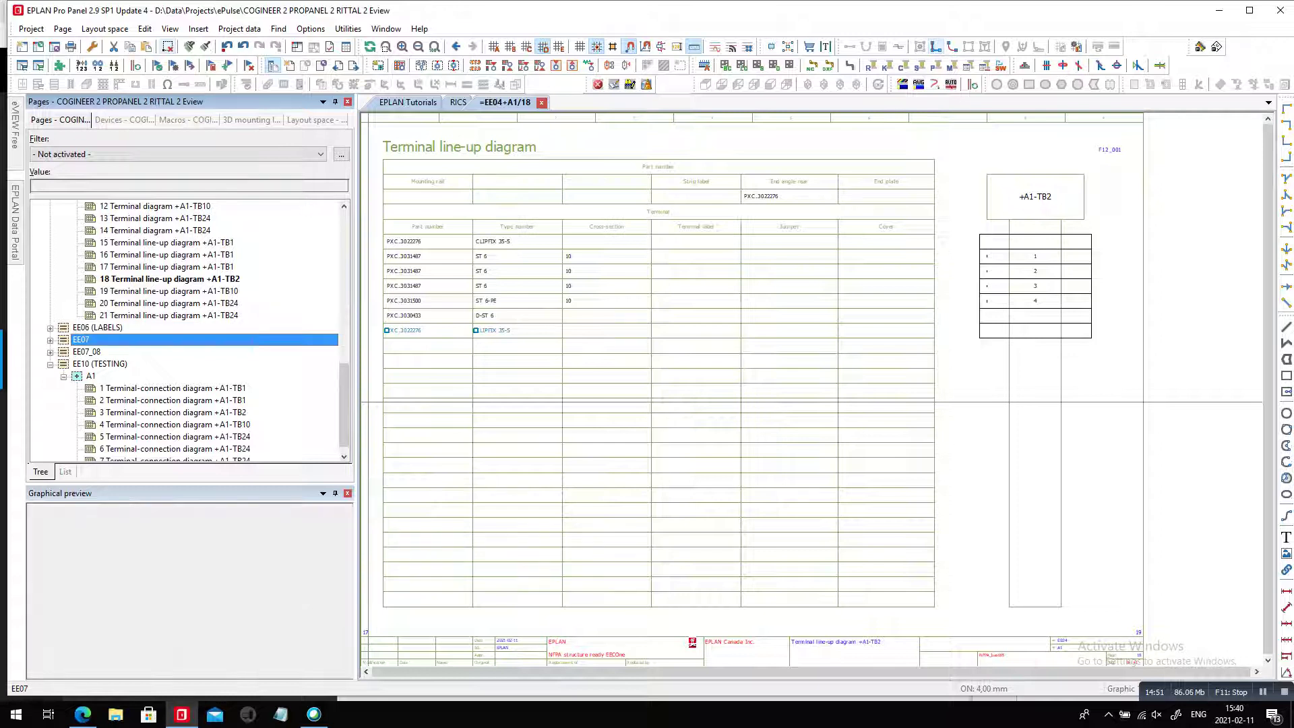
left_click(109, 548)
double_click(109, 548)
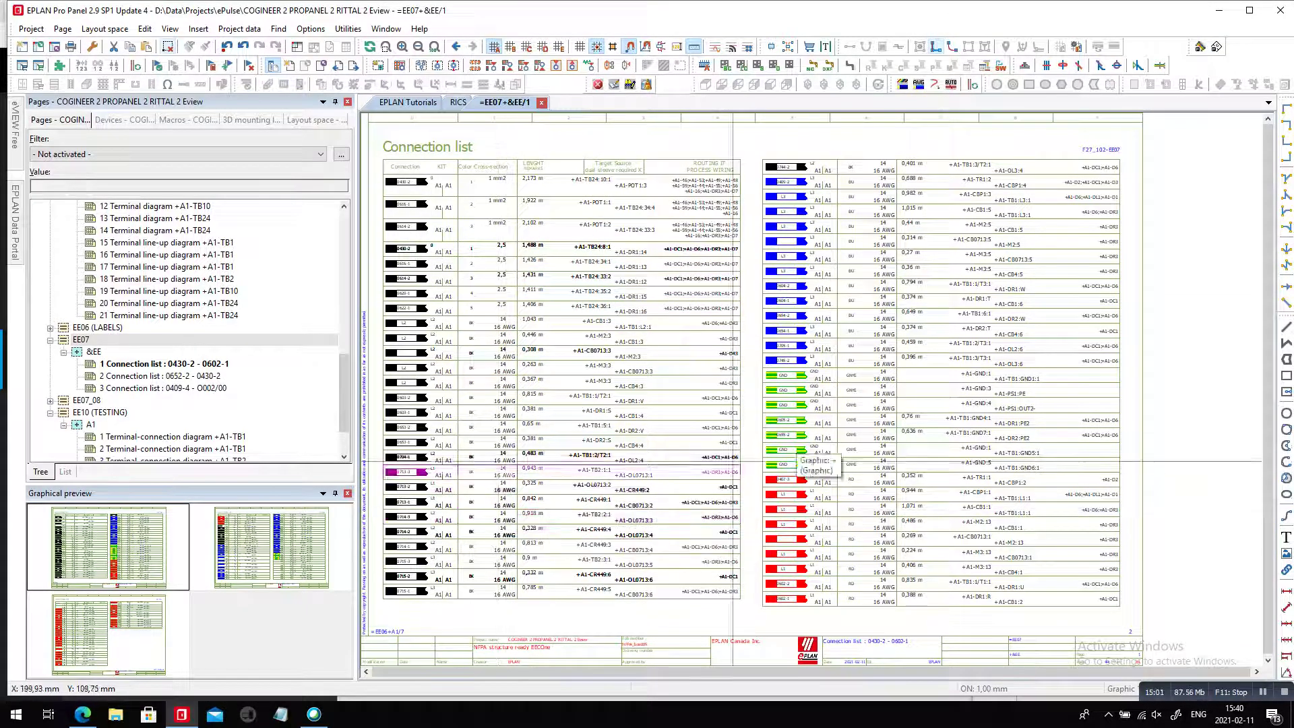
scroll(977, 406, "up", 2)
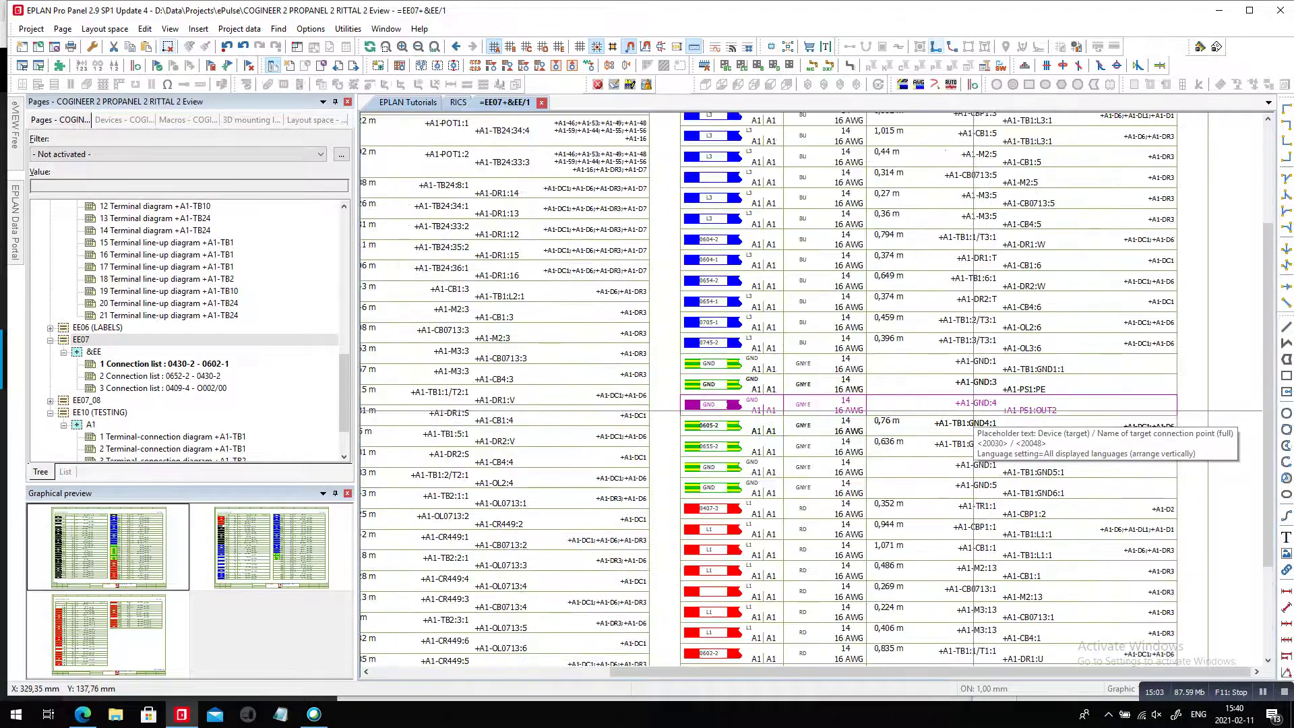
scroll(843, 372, "up", 1)
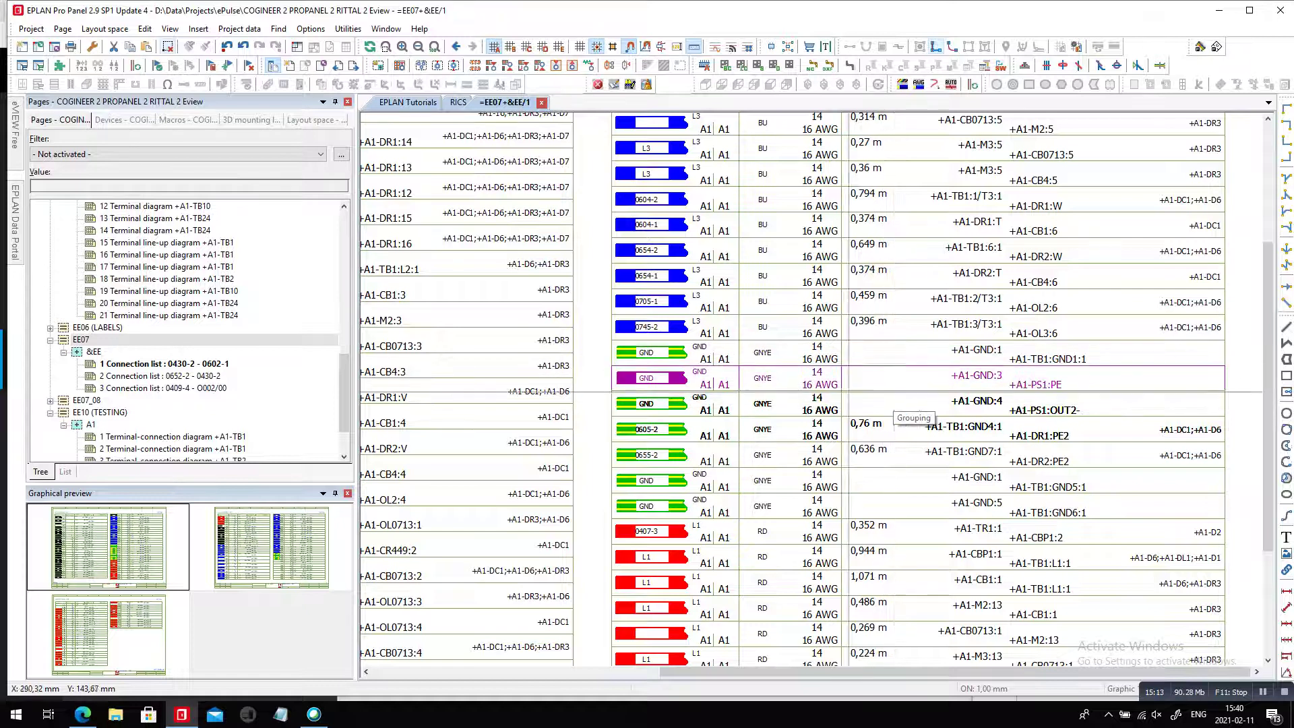
Open page 2 of the EE07 connection list and show the entire page
left_click_drag(344, 393, 345, 413)
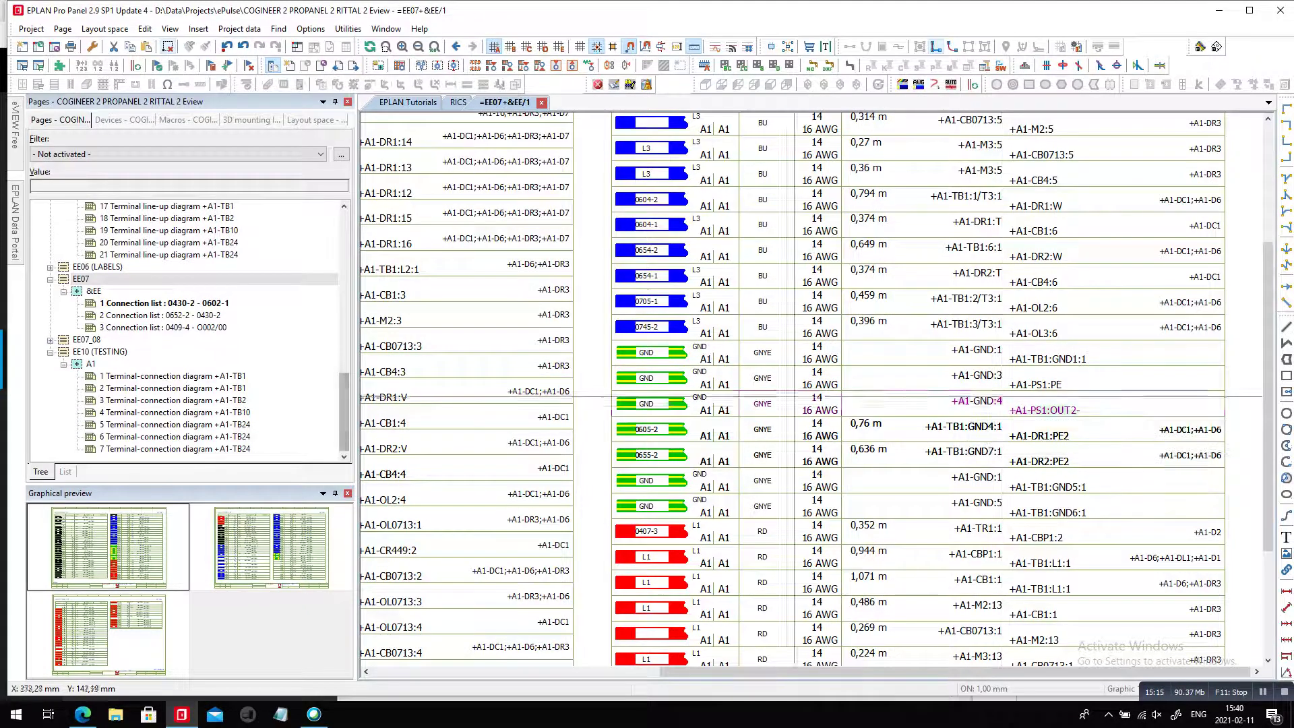
key("Page_Down")
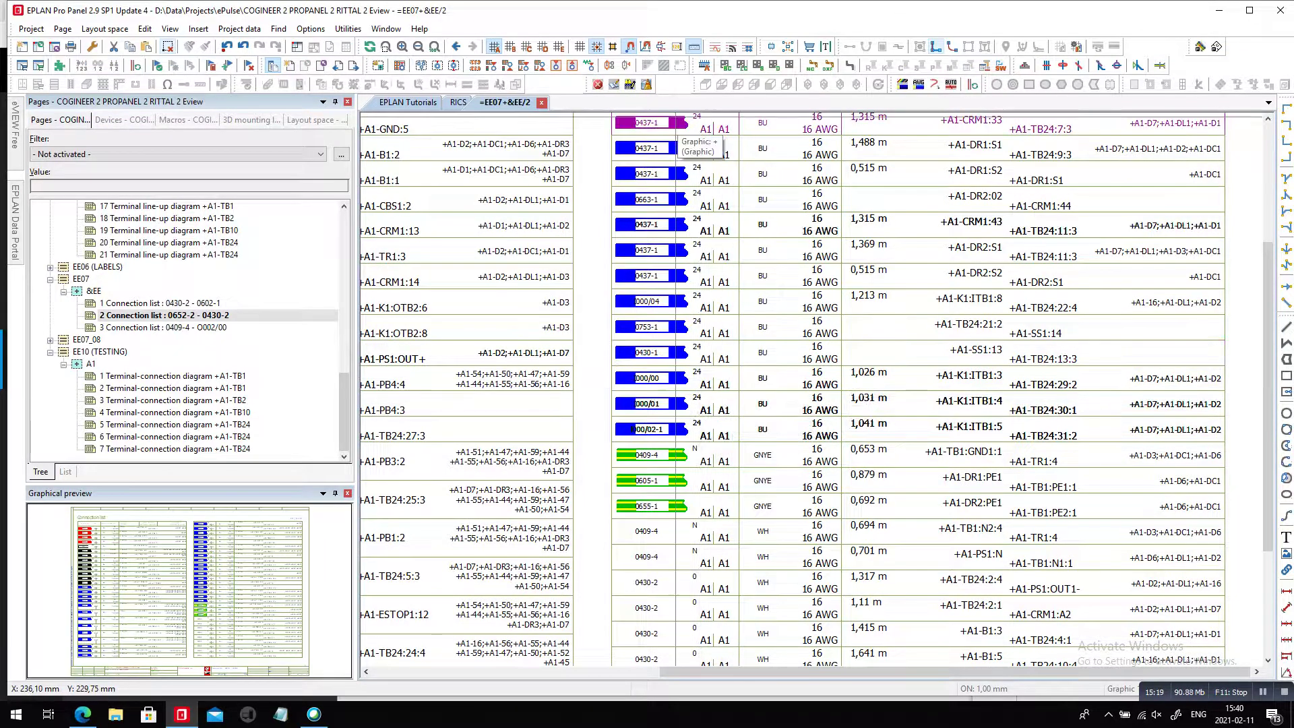
left_click(435, 45)
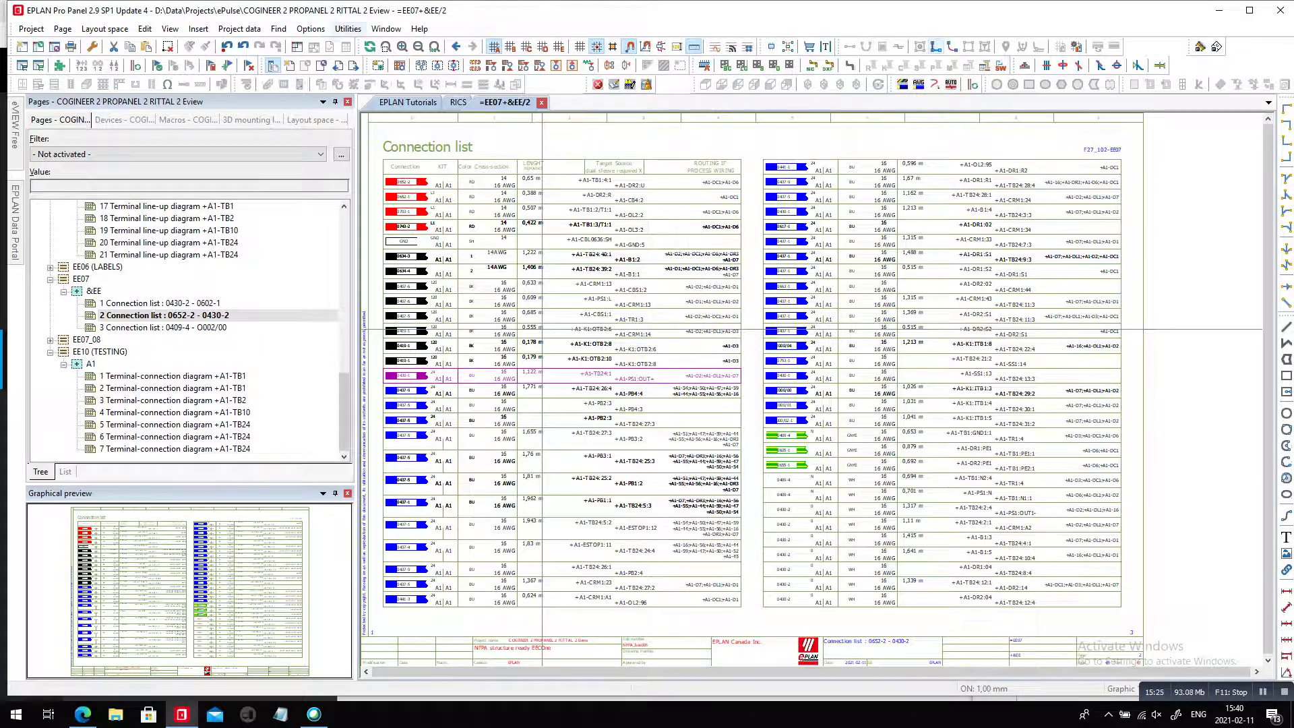
Look through the wire fabrication export formats available for the manufacturing data
left_click(348, 29)
mouse_move(386, 59)
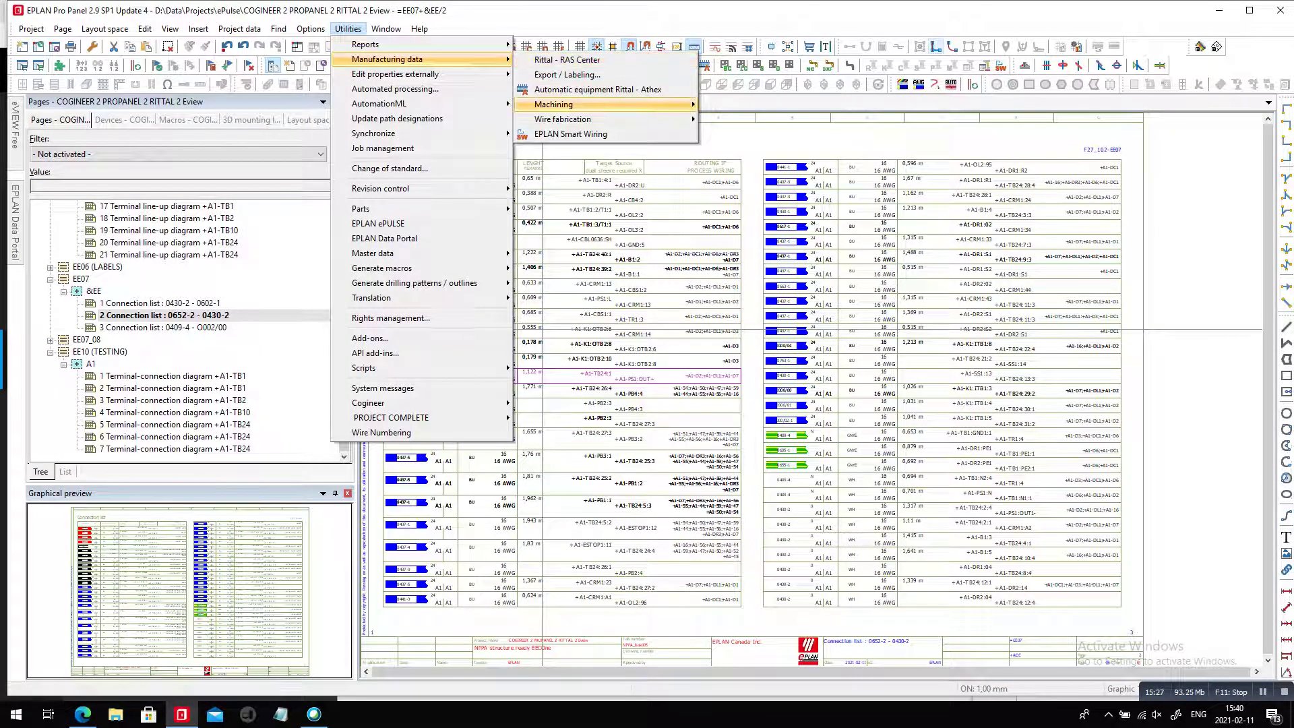
mouse_move(563, 119)
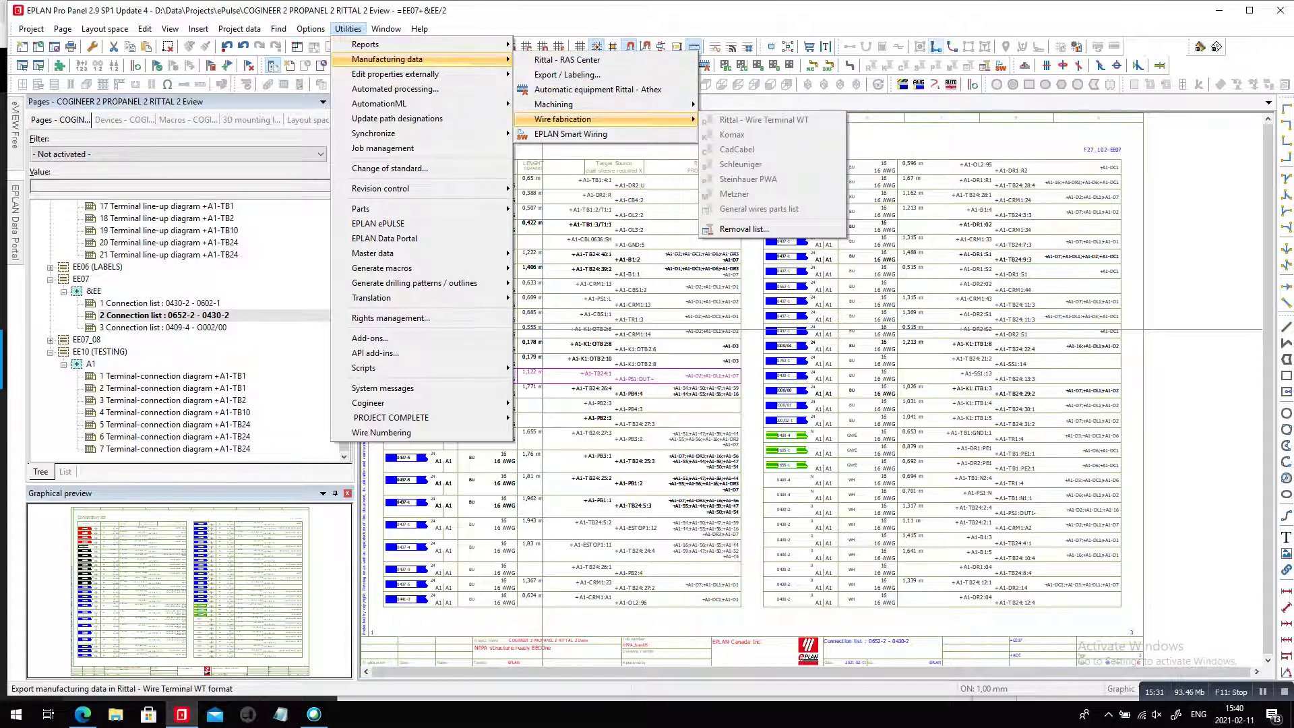
Switch to Microsoft Edge and open the "Rittal and EPLAN" value chain page from the EPLAN Canada website
key("alt+Tab")
key("alt+Tab")
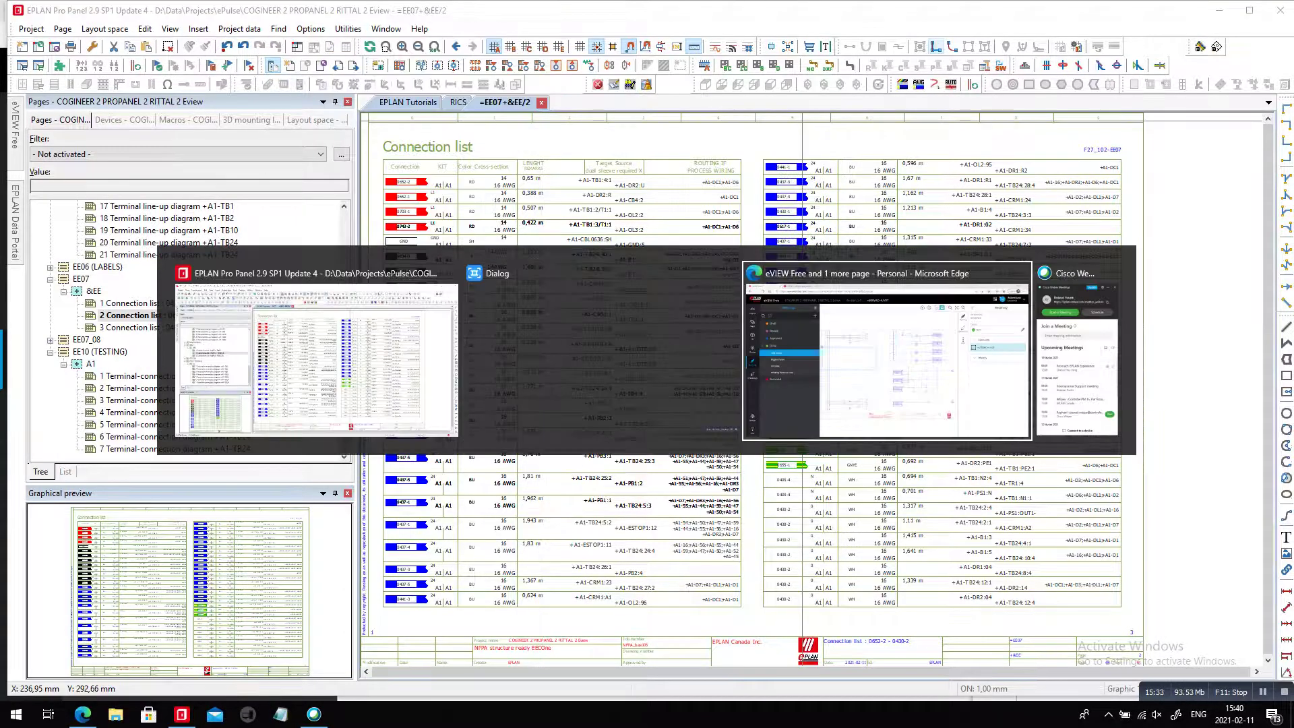
key("ctrl+Tab")
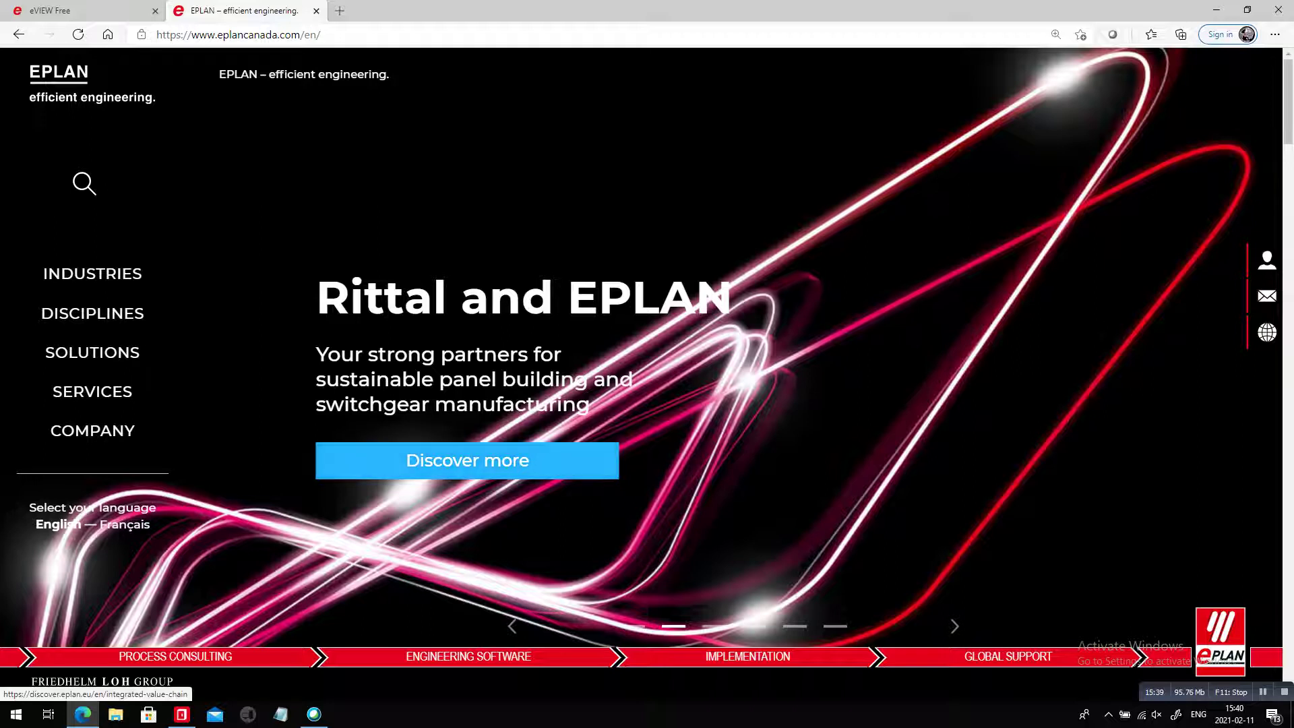
left_click(468, 461)
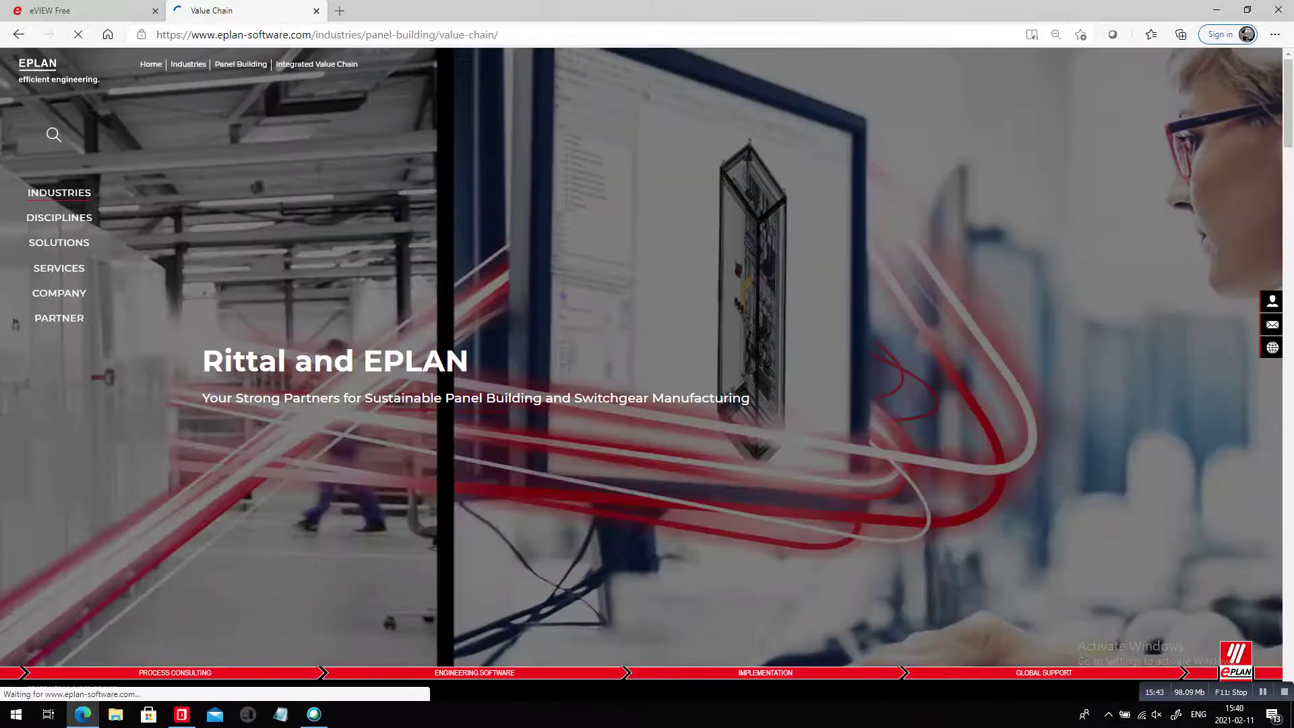
Look through the value chain stages and open the details of the Manufacturing stage
scroll(647, 374, "down", 10)
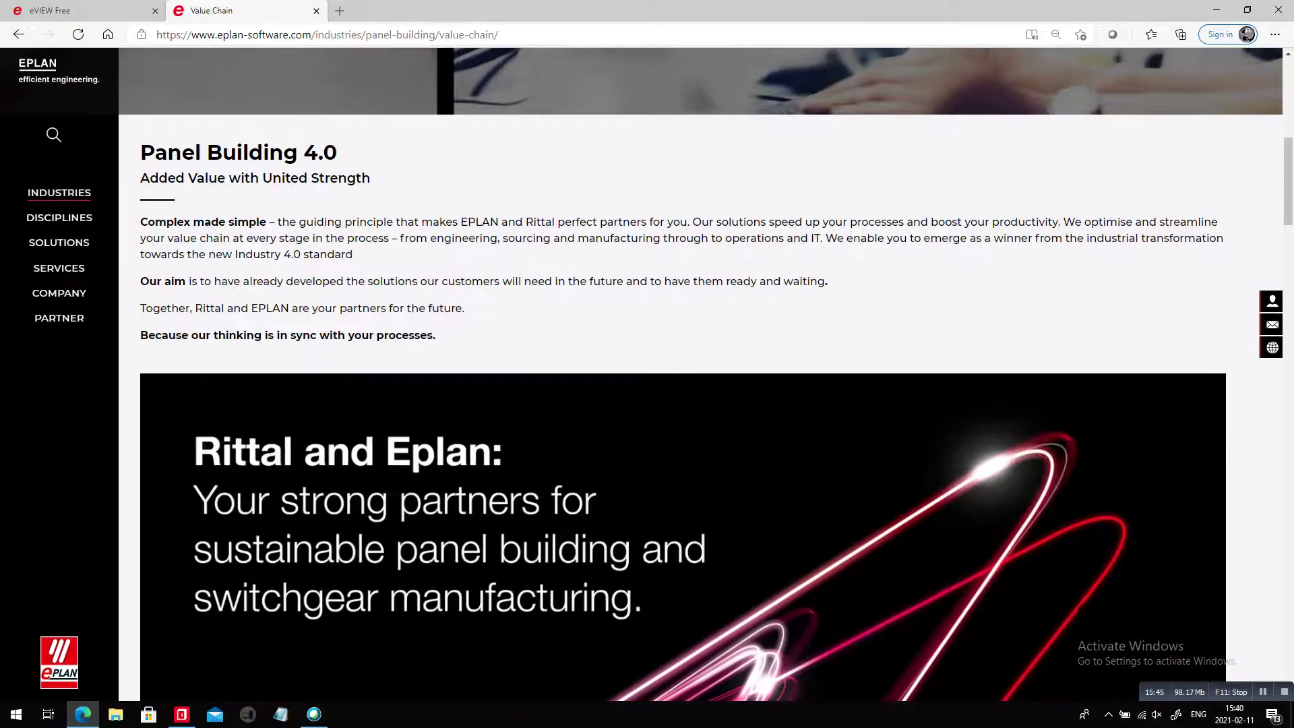
scroll(674, 374, "down", 15)
scroll(674, 374, "up", 4)
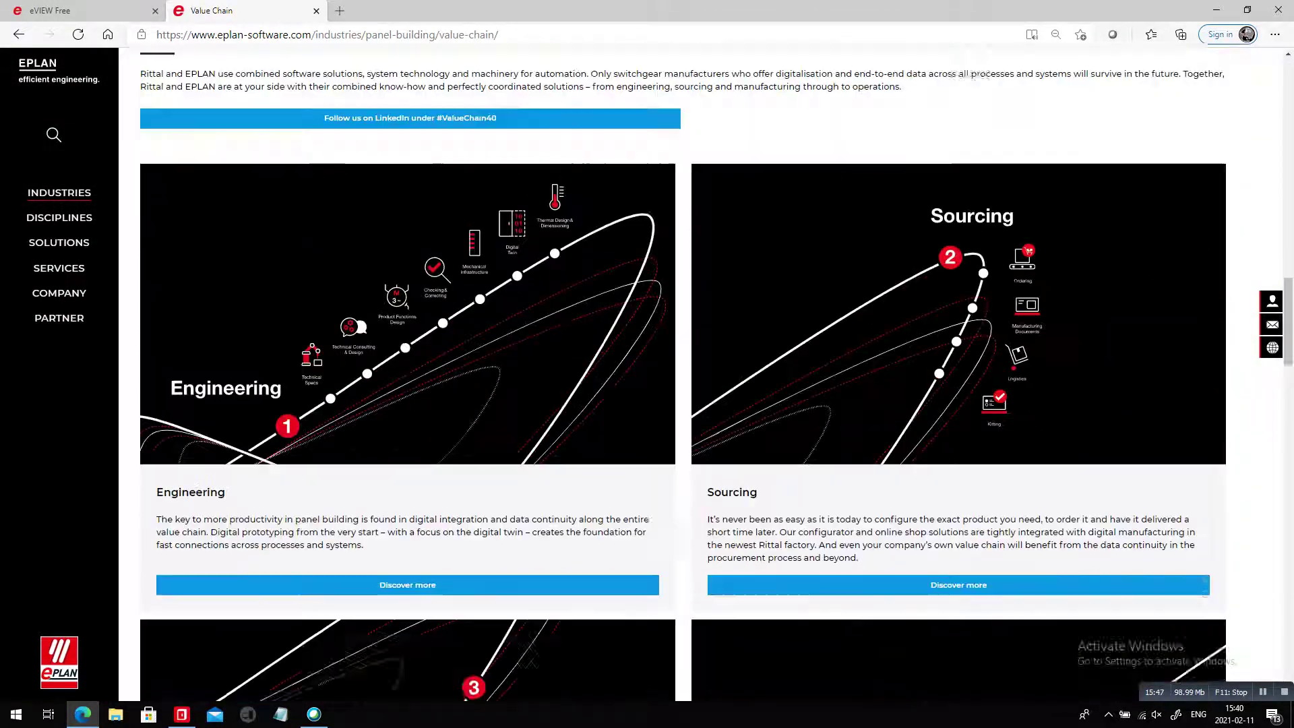
scroll(674, 374, "down", 1)
scroll(674, 374, "down", 1)
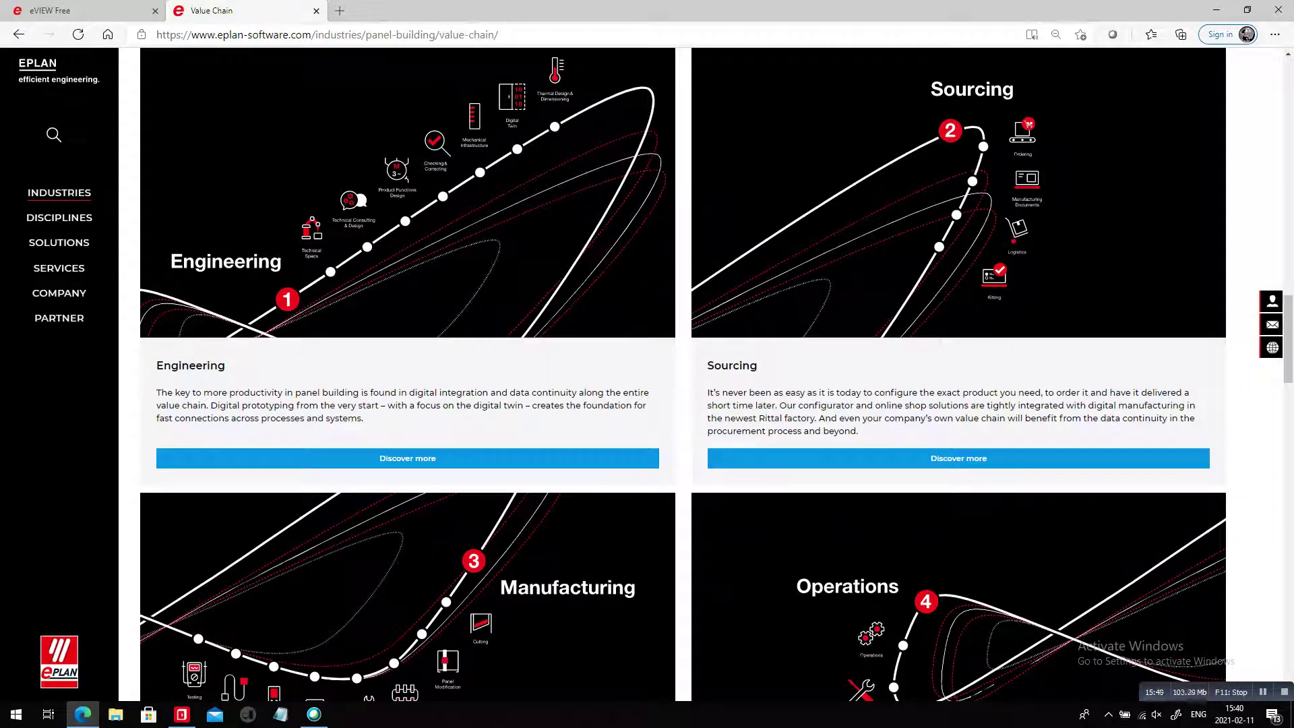
scroll(674, 375, "down", 4)
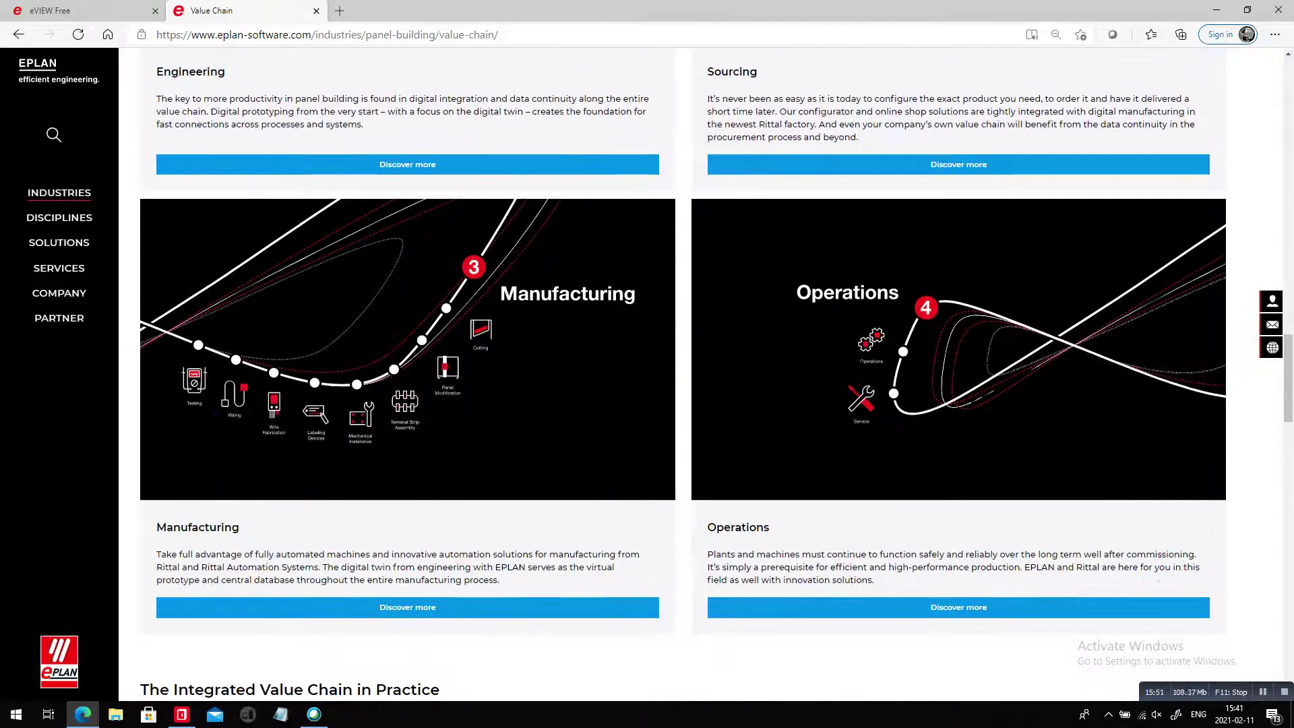
left_click(408, 608)
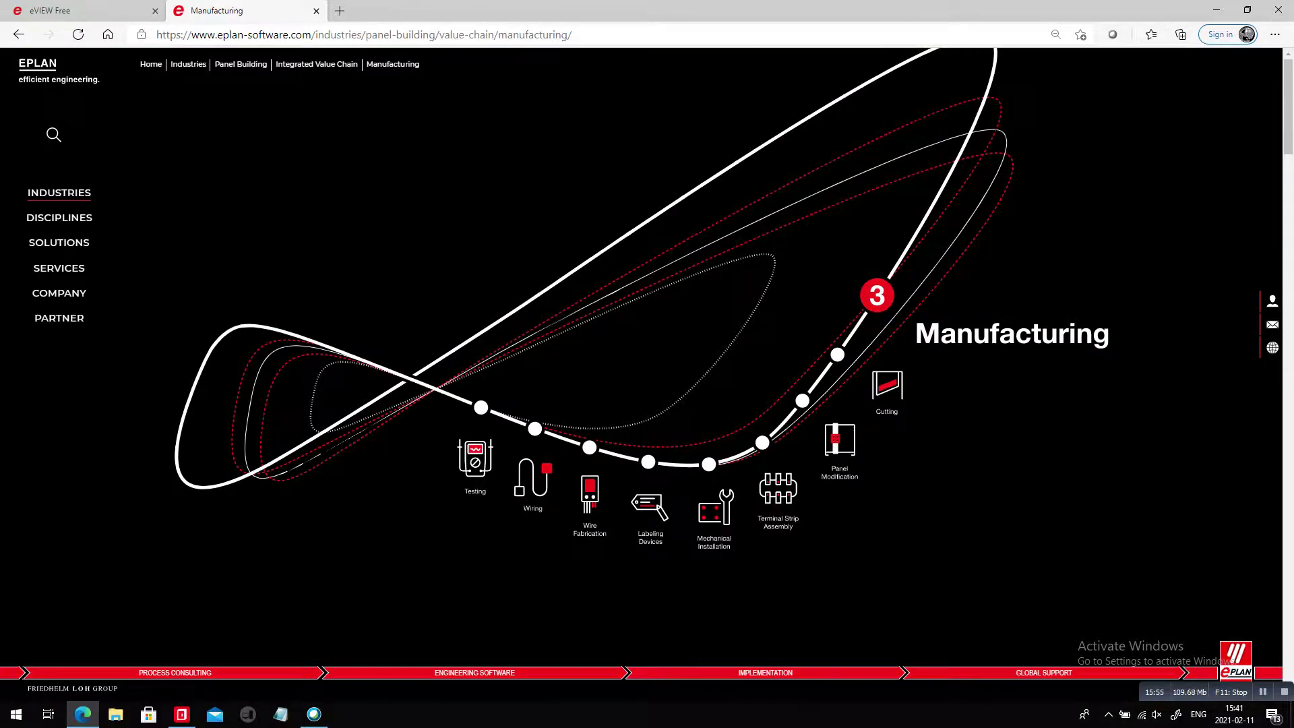
Find the semi-automated machines under Wire Fabrication, continue to the Rittal website and look through its wire processing machines
scroll(674, 374, "down", 20)
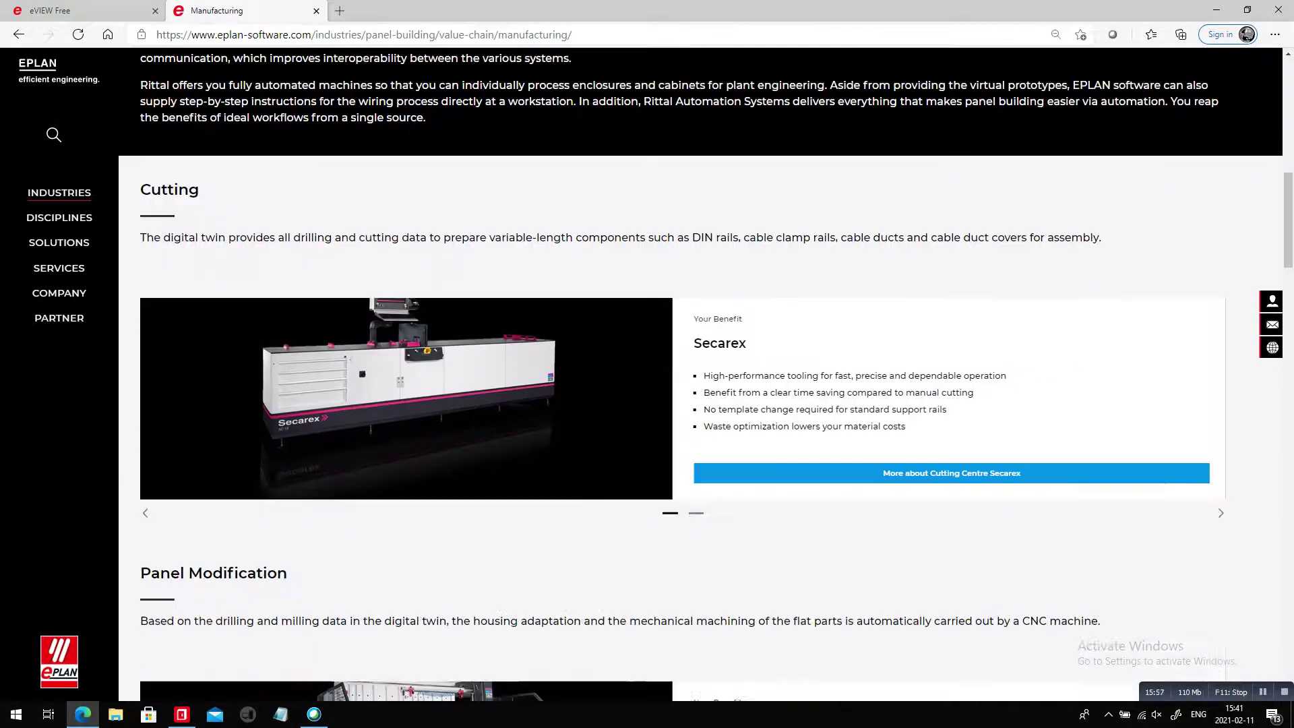
scroll(674, 374, "down", 15)
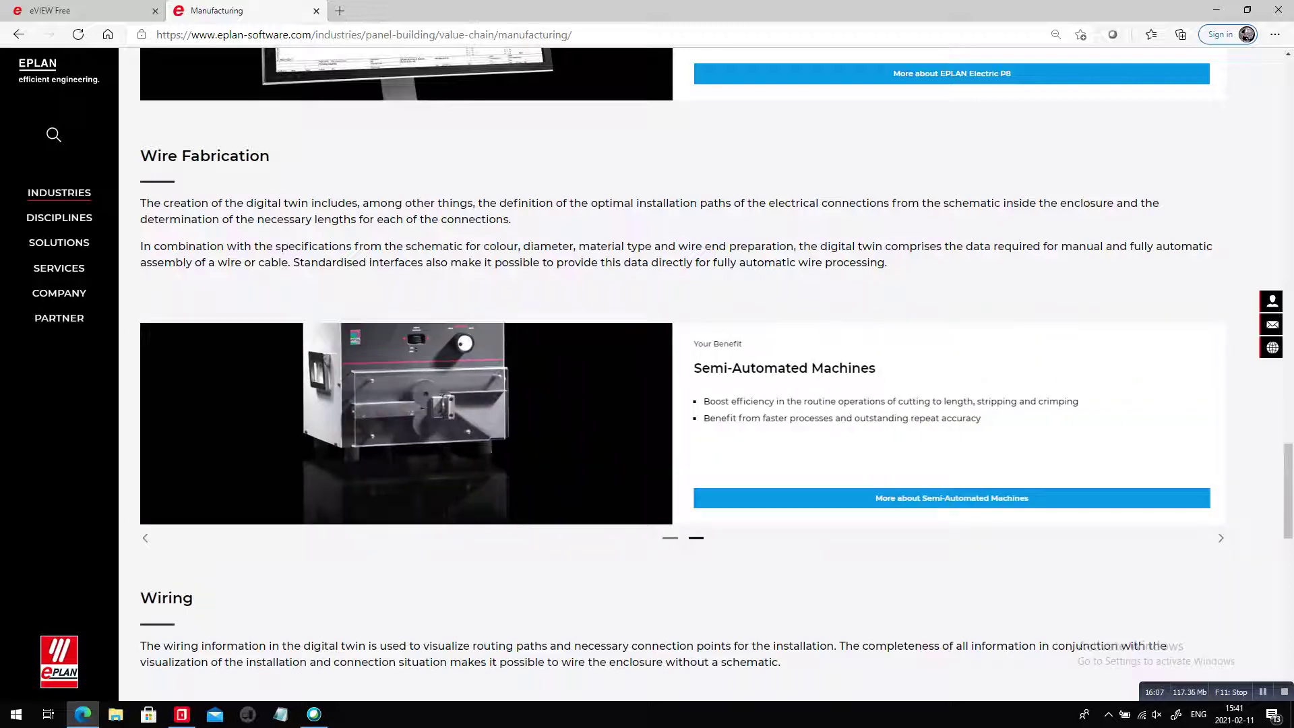
left_click(952, 498)
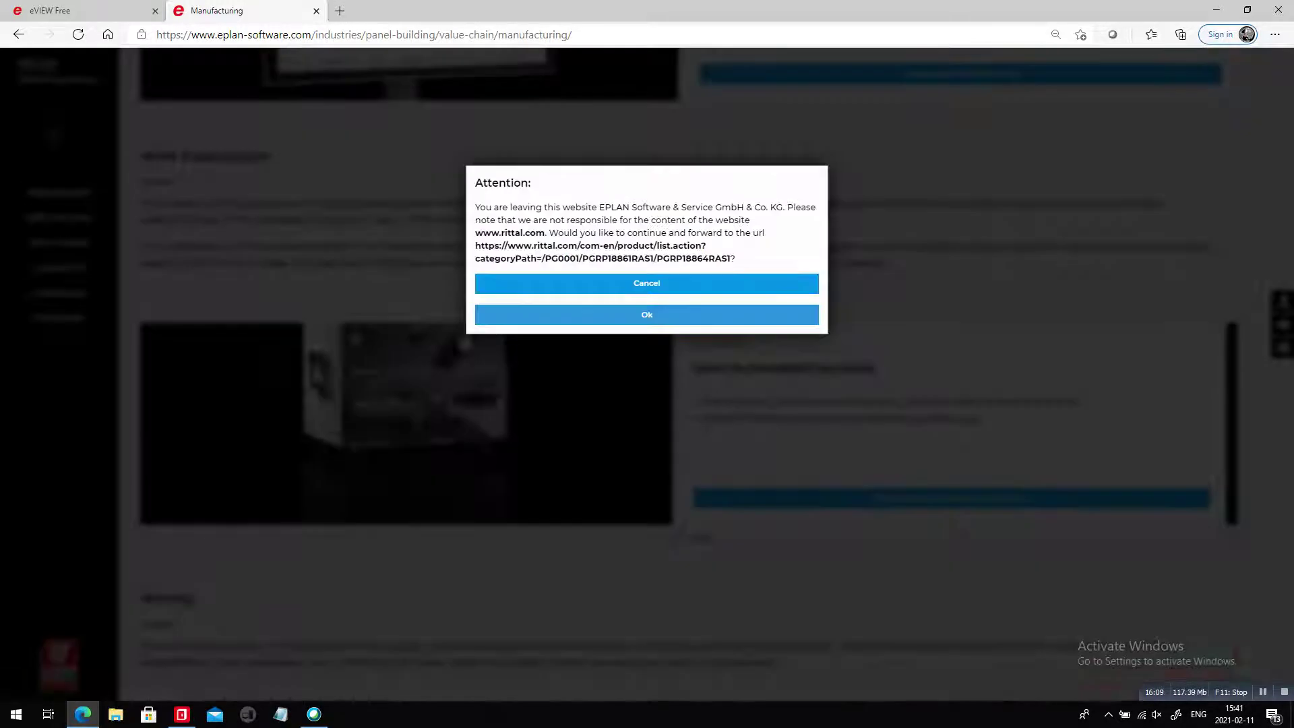
left_click(624, 314)
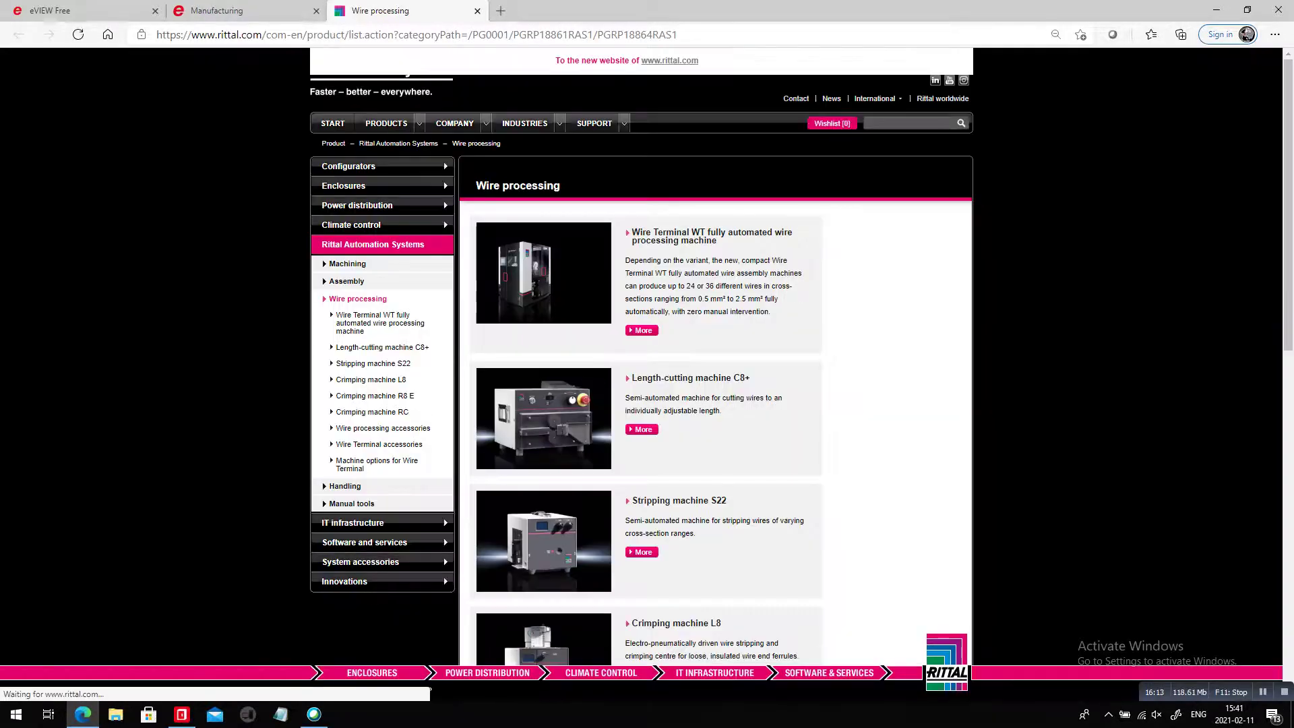
scroll(443, 577, "down", 4)
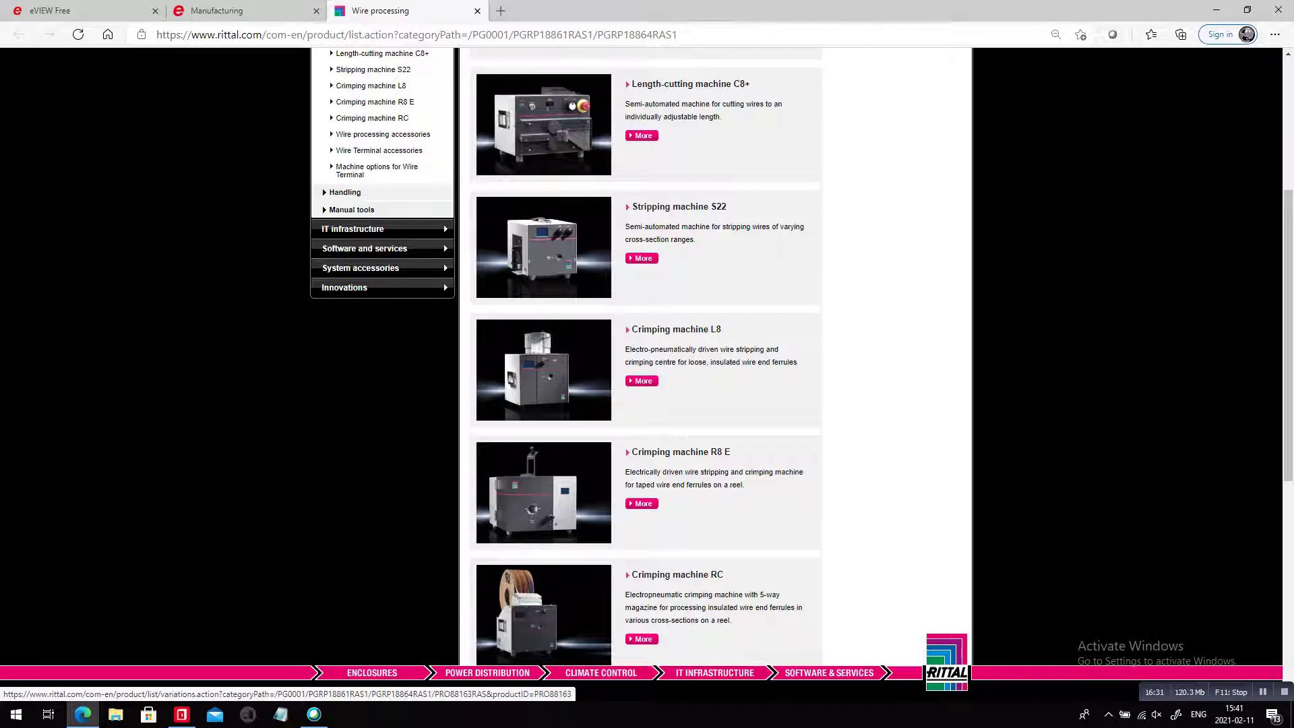
Switch back to EPLAN and export the whole project's PXC wires, cable list and device tags to a new PROJECT complete marking project
key("alt+Tab")
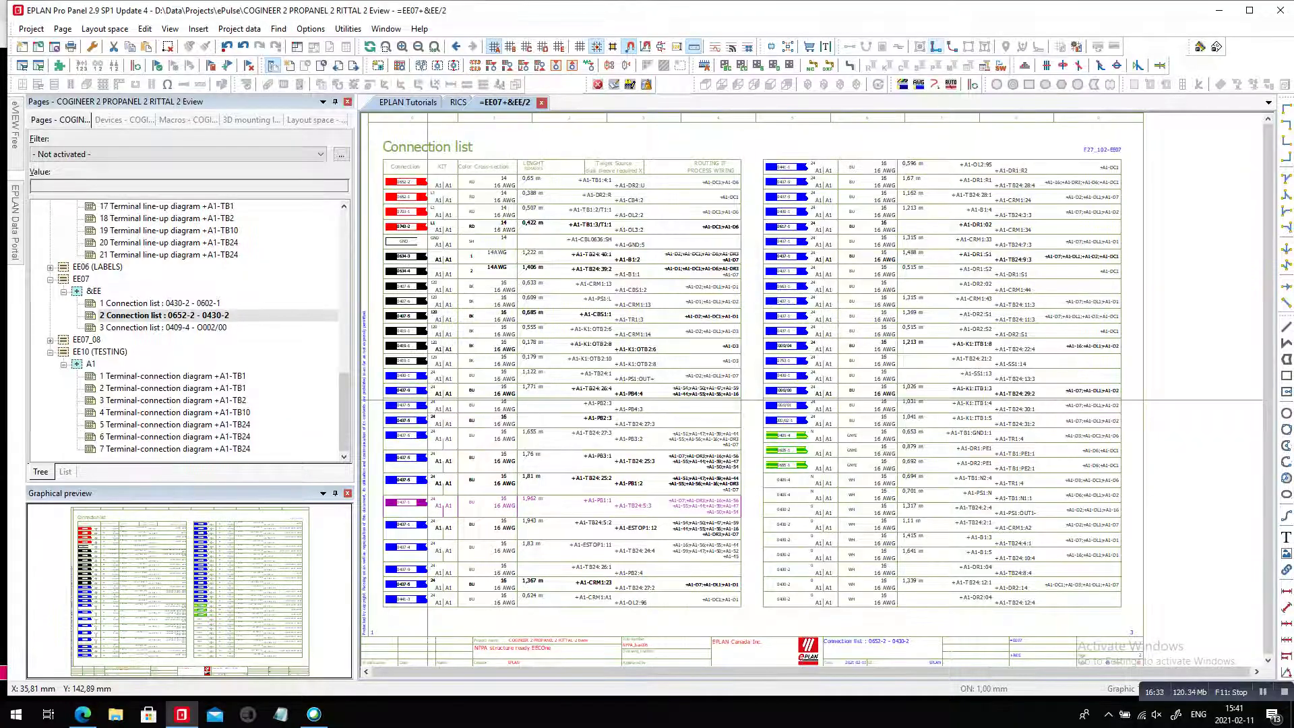
scroll(185, 331, "up", 10)
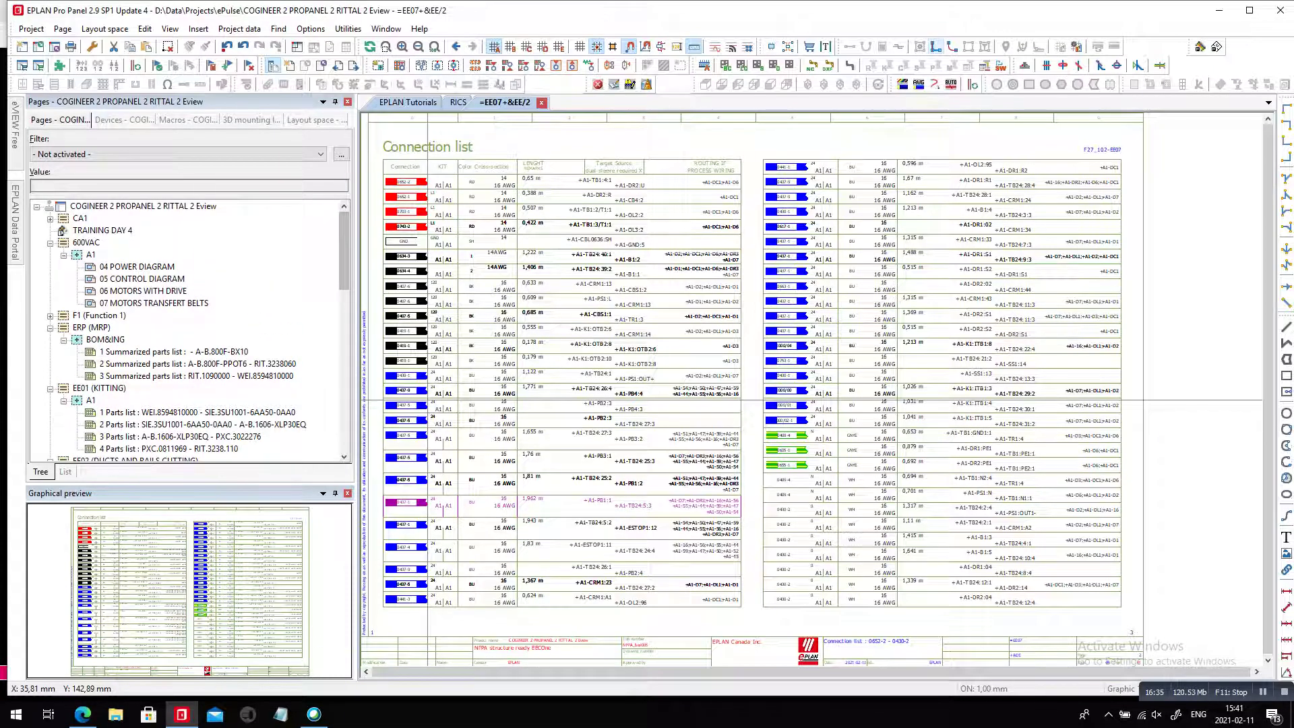
left_click(143, 206)
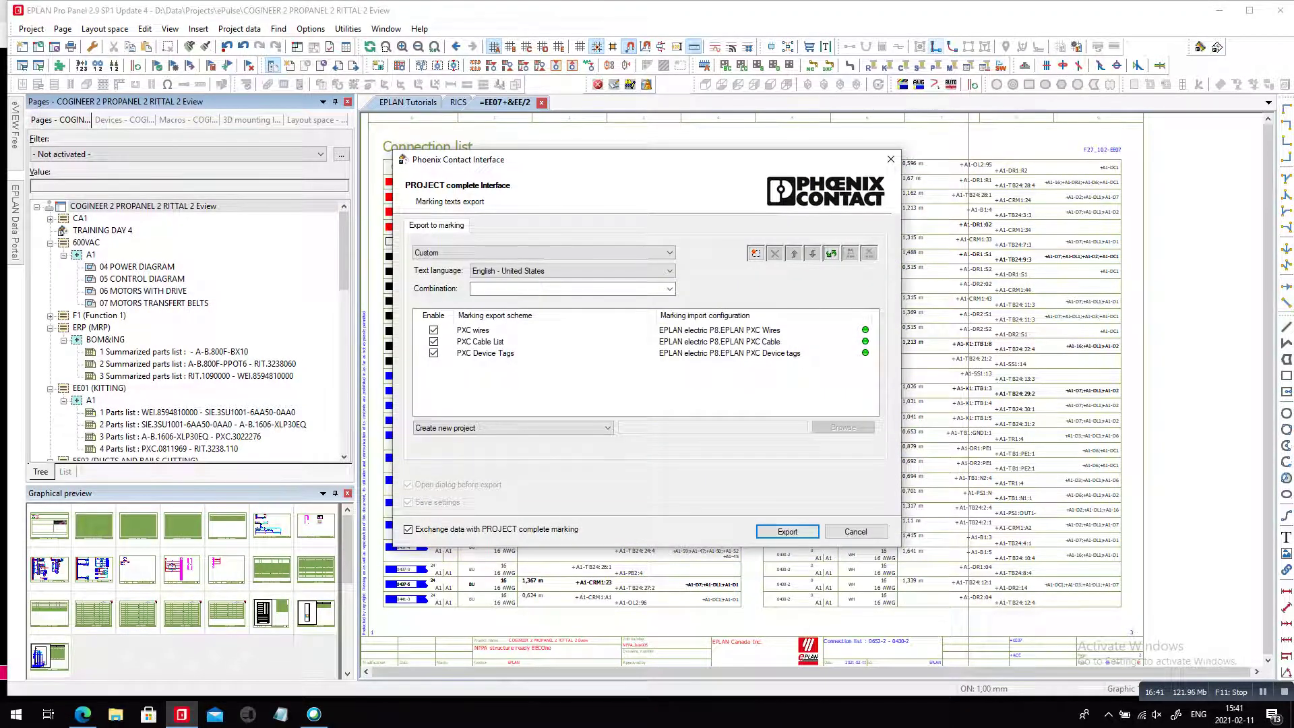
left_click(787, 532)
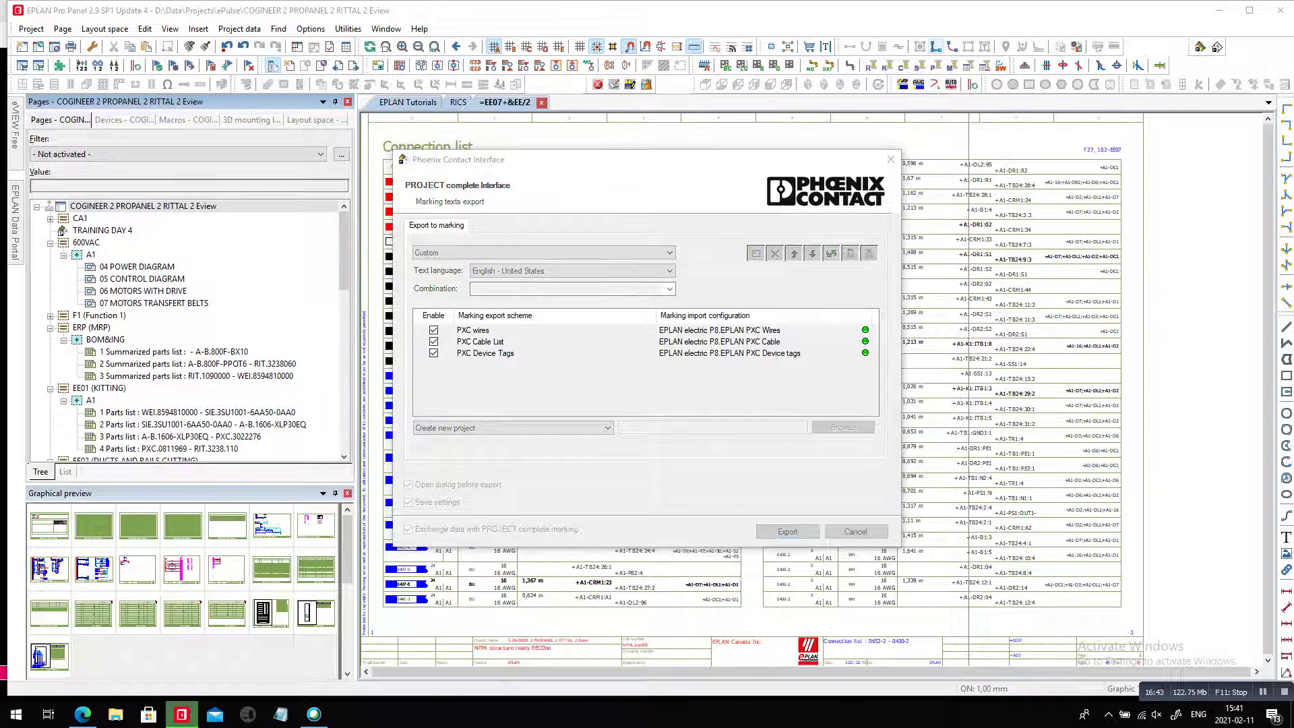
Switch to PROJECT complete marking and examine the imported wire labels on the WML 14 (38x19)R material
key("alt+Tab")
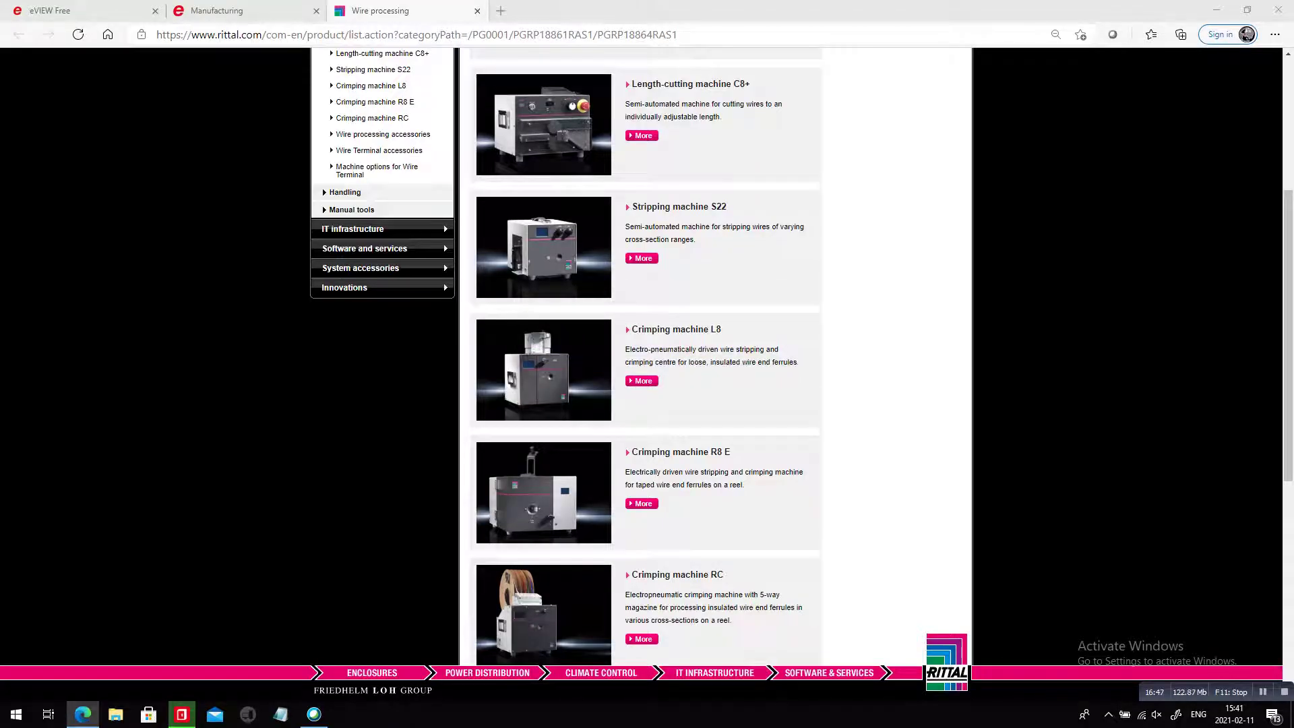
key("alt+Tab")
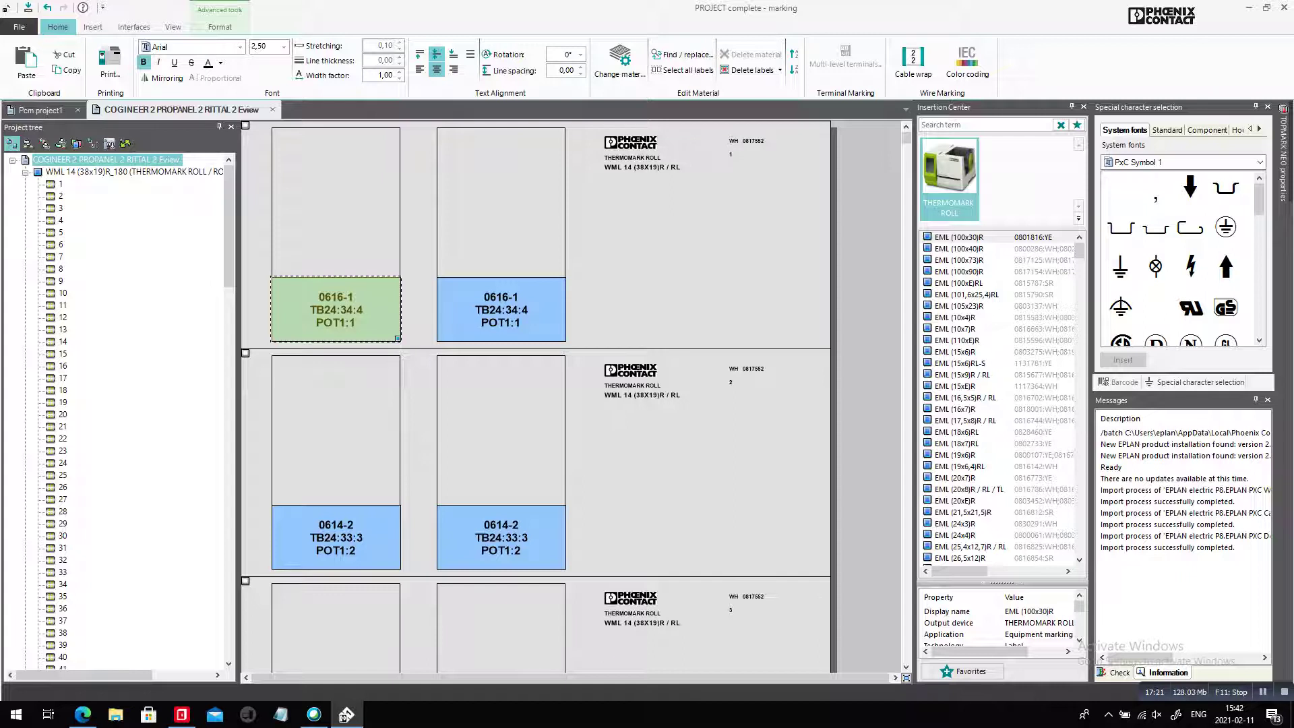
scroll(536, 398, "down", 3)
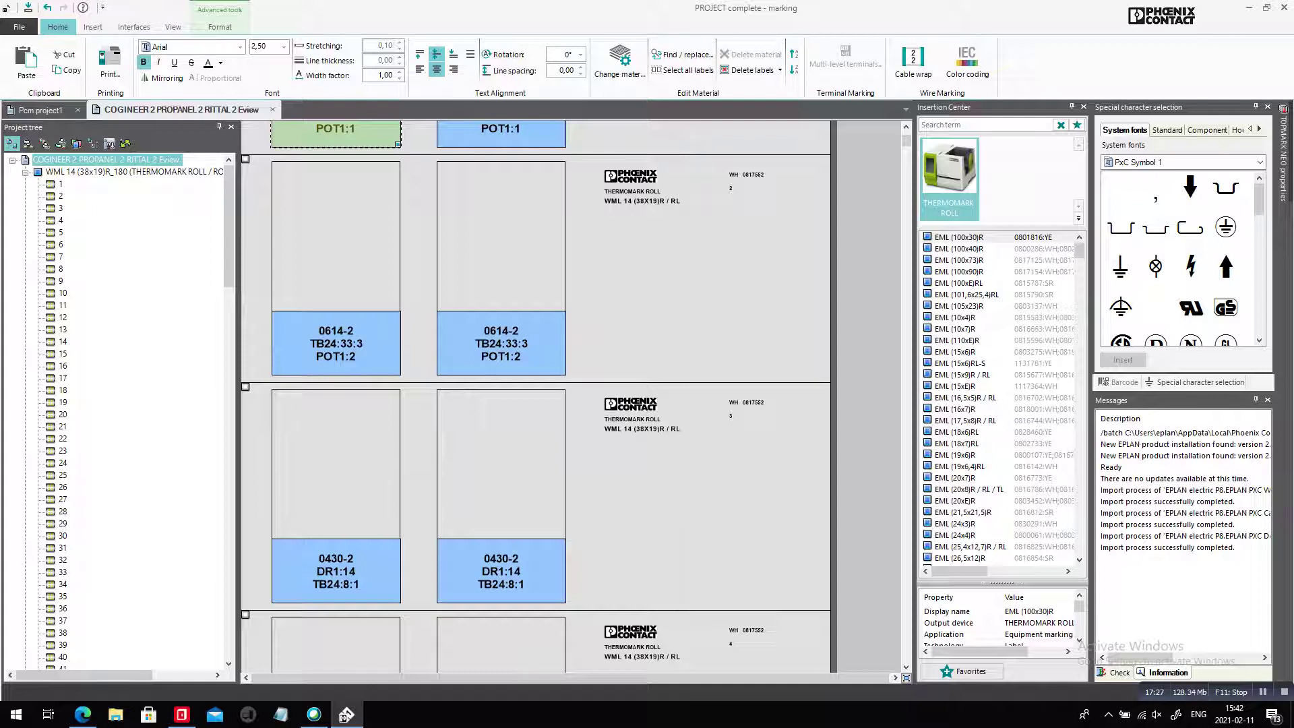
scroll(536, 398, "down", 2)
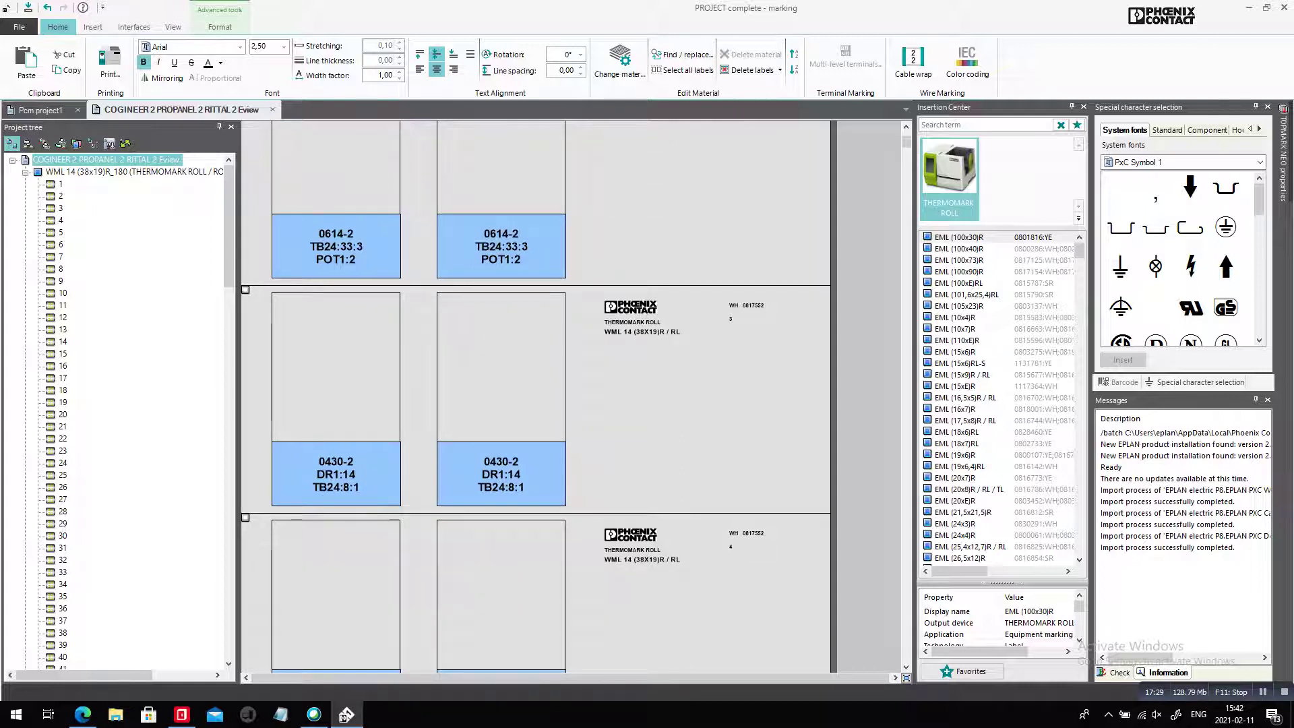
scroll(536, 397, "down", 4)
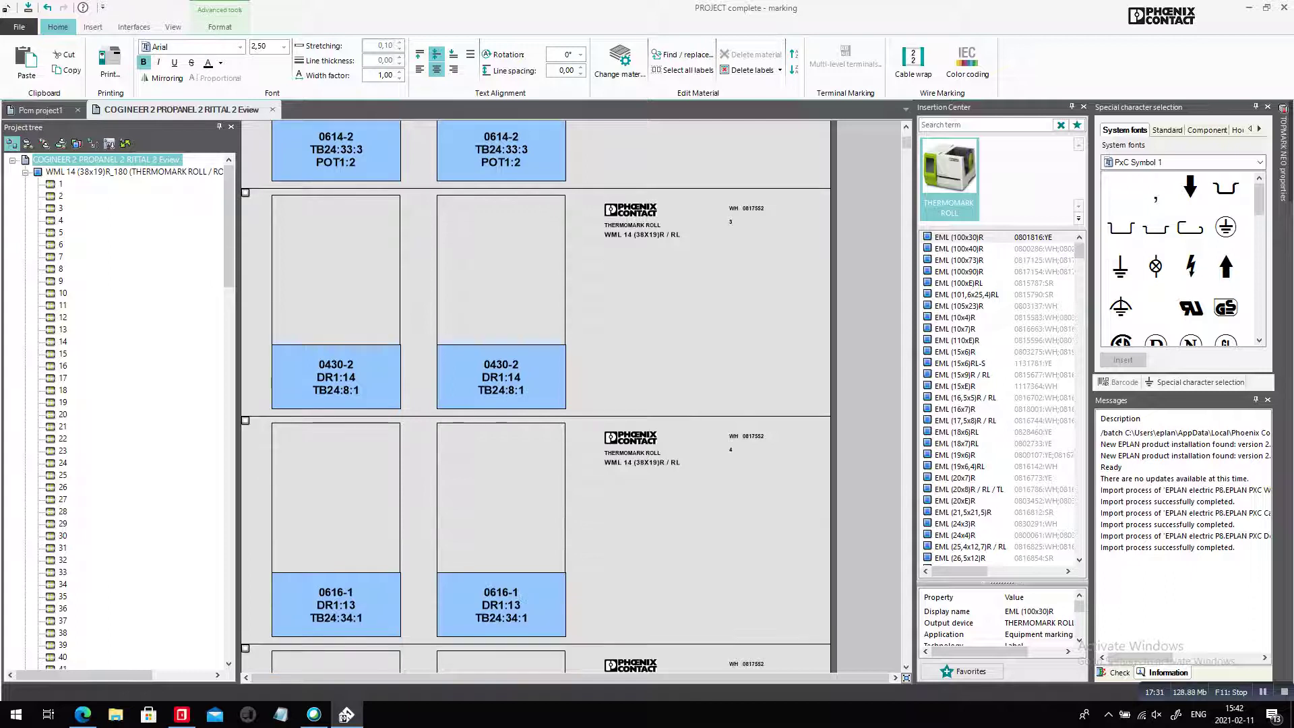
scroll(536, 398, "down", 3)
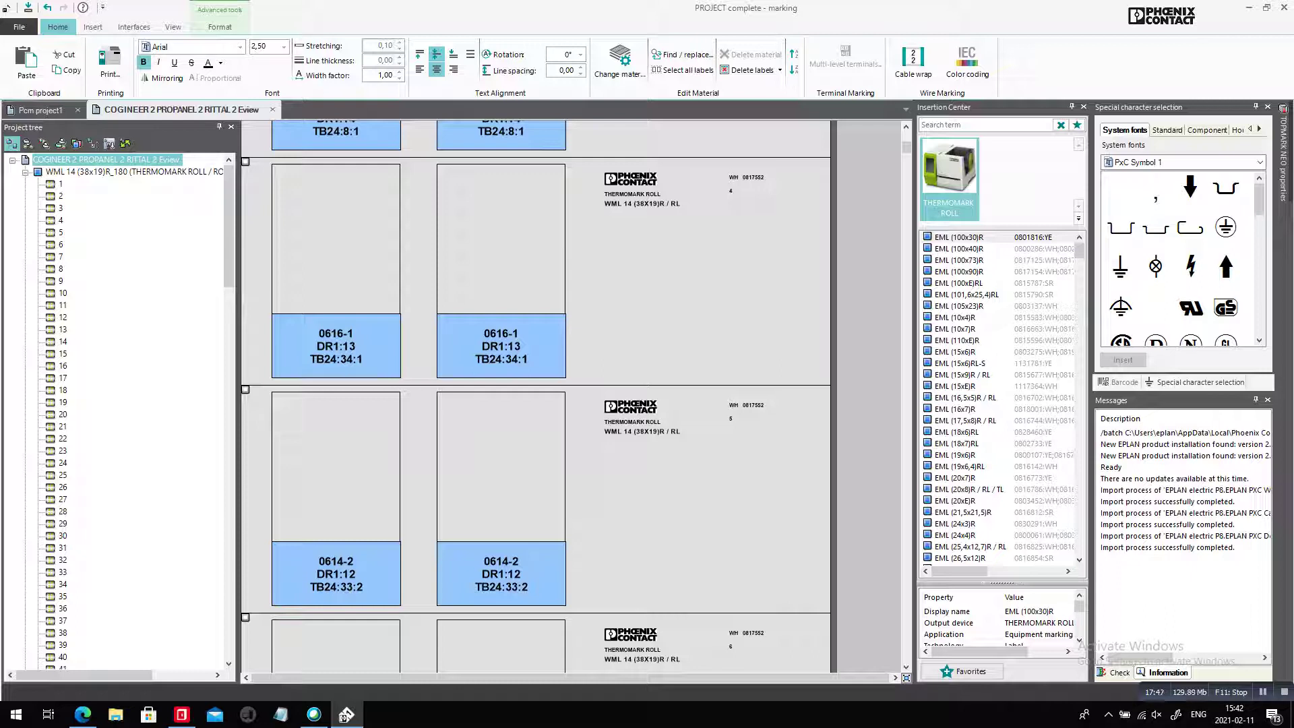
Show the imported device labels on the EML (15x9)R material, and switch back to EPLAN Pro Panel to select the COGINEER 2 PROPANEL 2 RITTAL 2 Eview project
left_click_drag(229, 227, 228, 616)
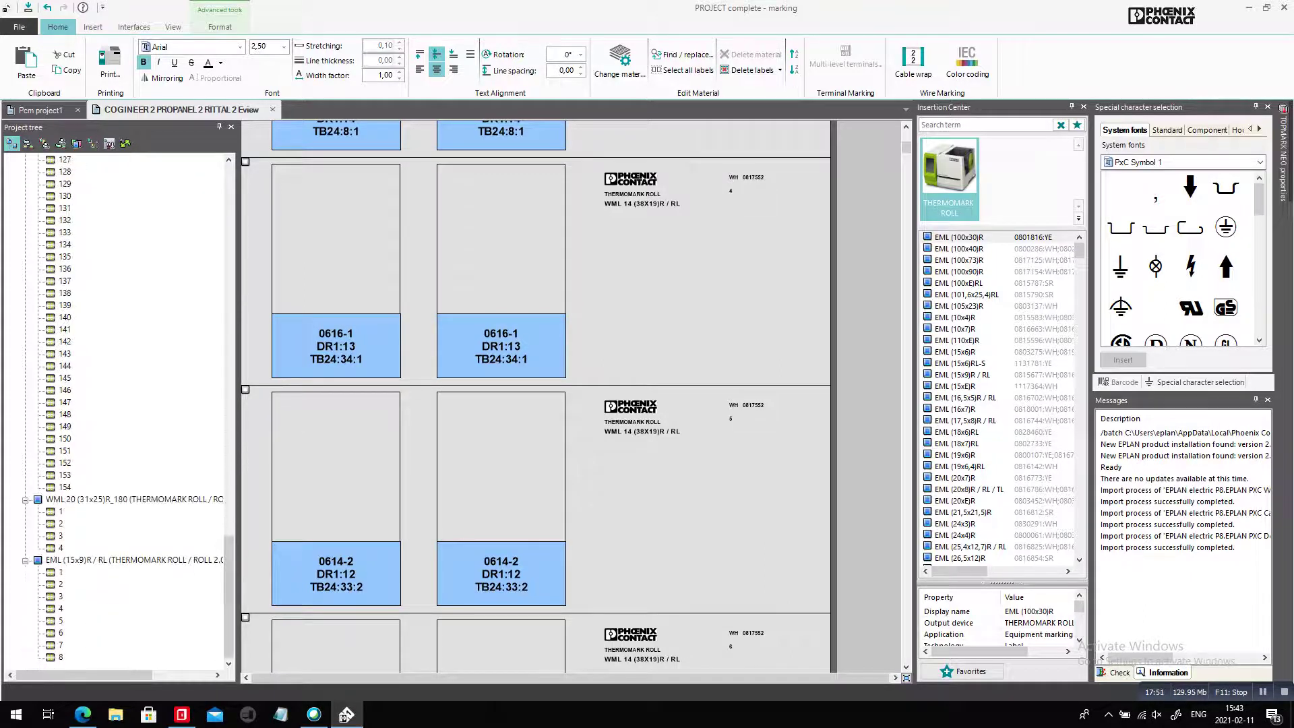
left_click(101, 560)
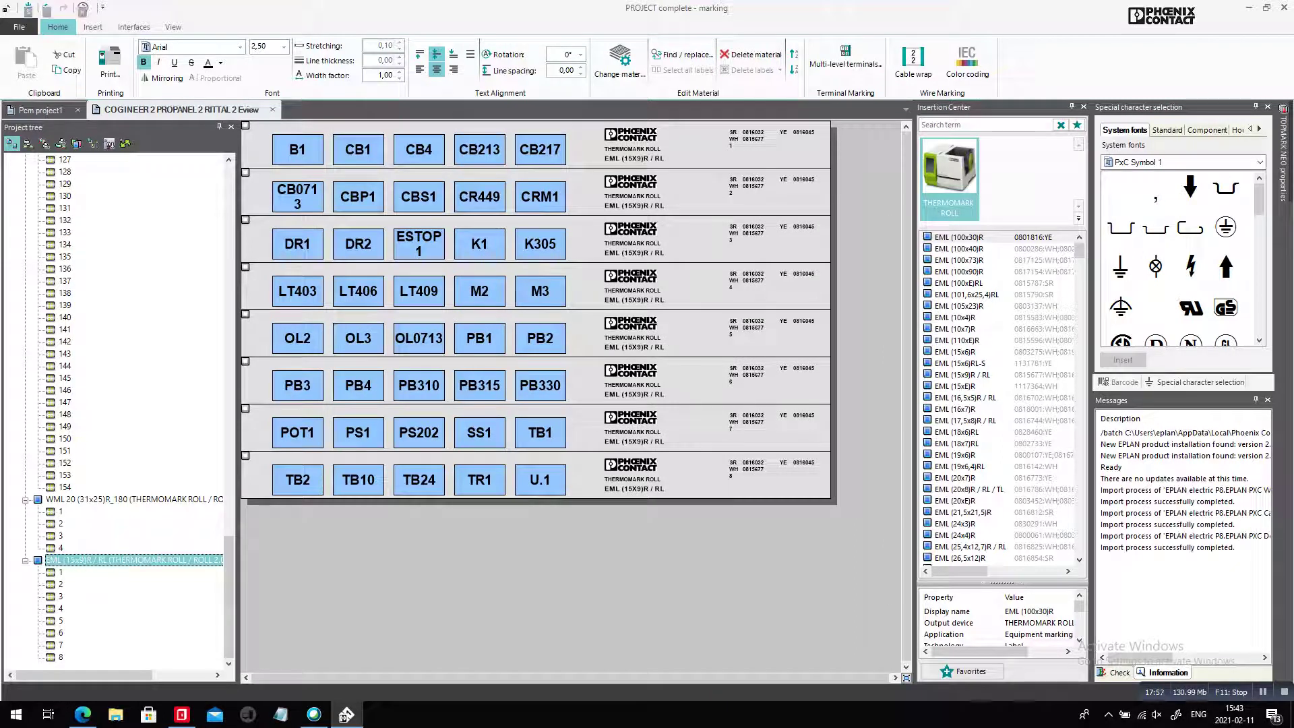
key("alt+Tab")
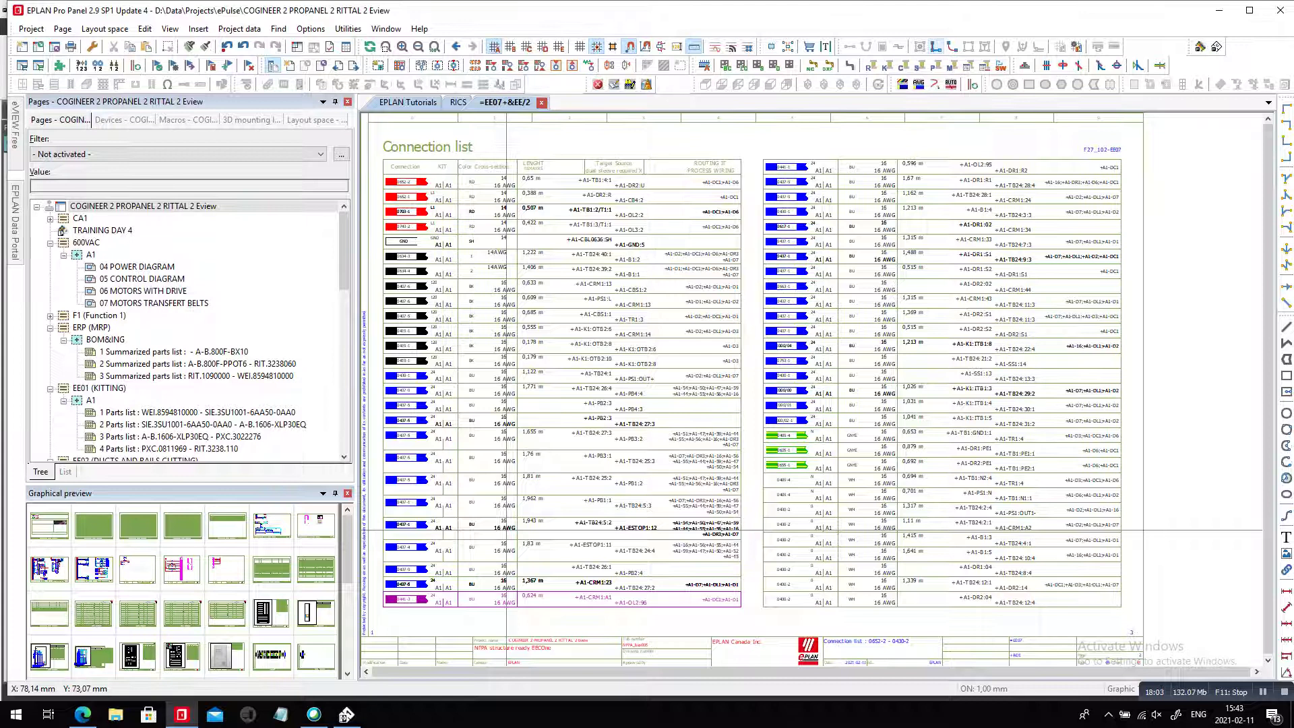
left_click(143, 207)
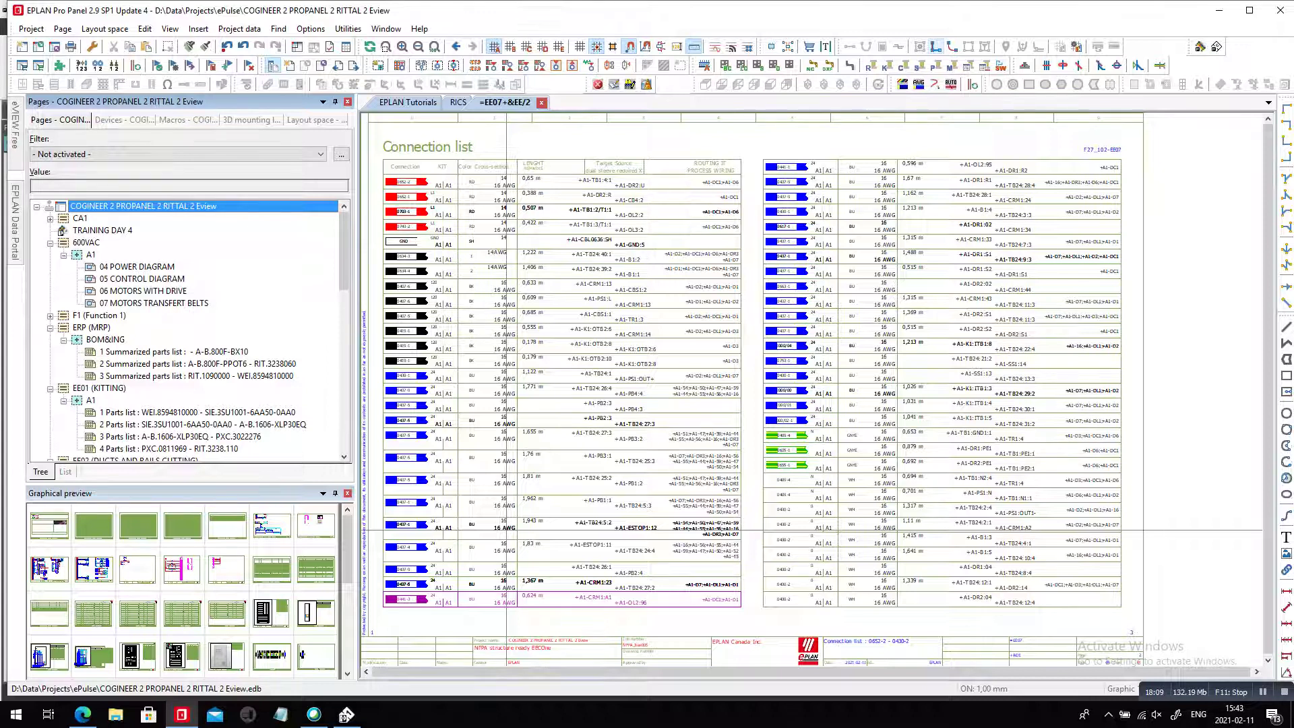
Switch to the web browser, return to the start of EPLAN's Manufacturing page and open the EPLAN website's home page
key("alt+Tab")
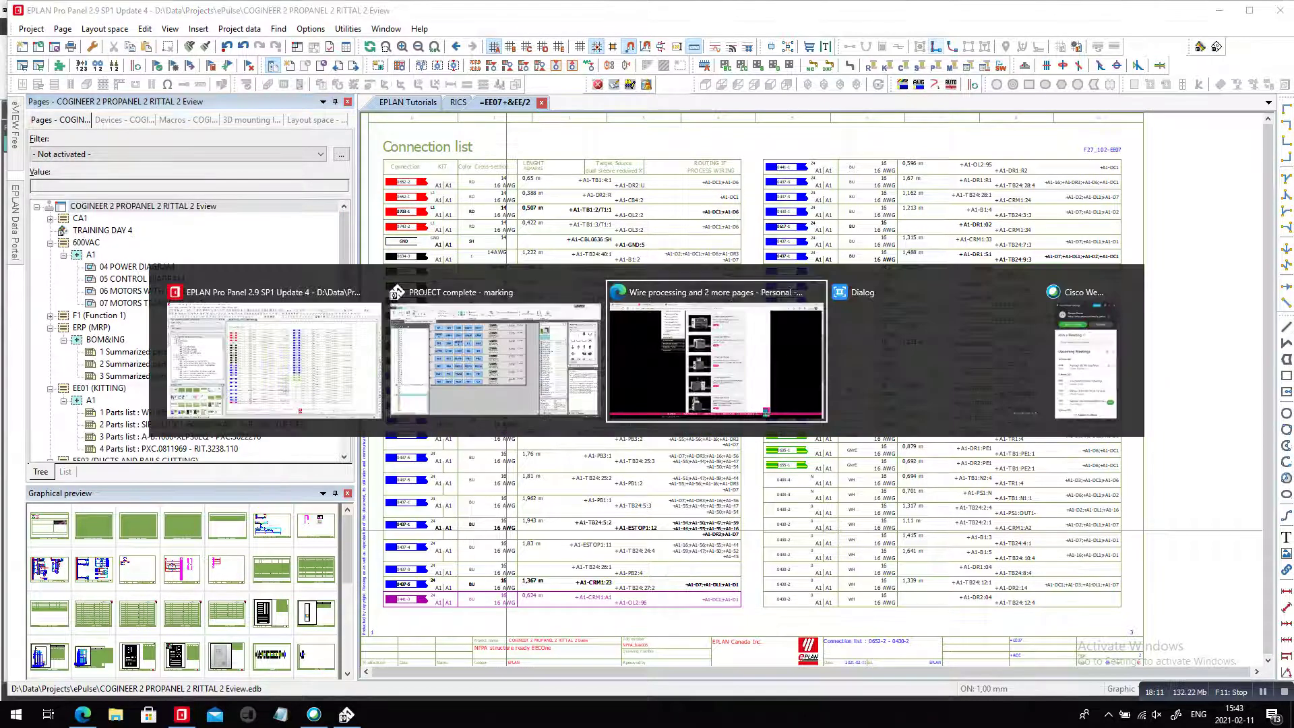
key("alt+Tab")
key("alt+Tab")
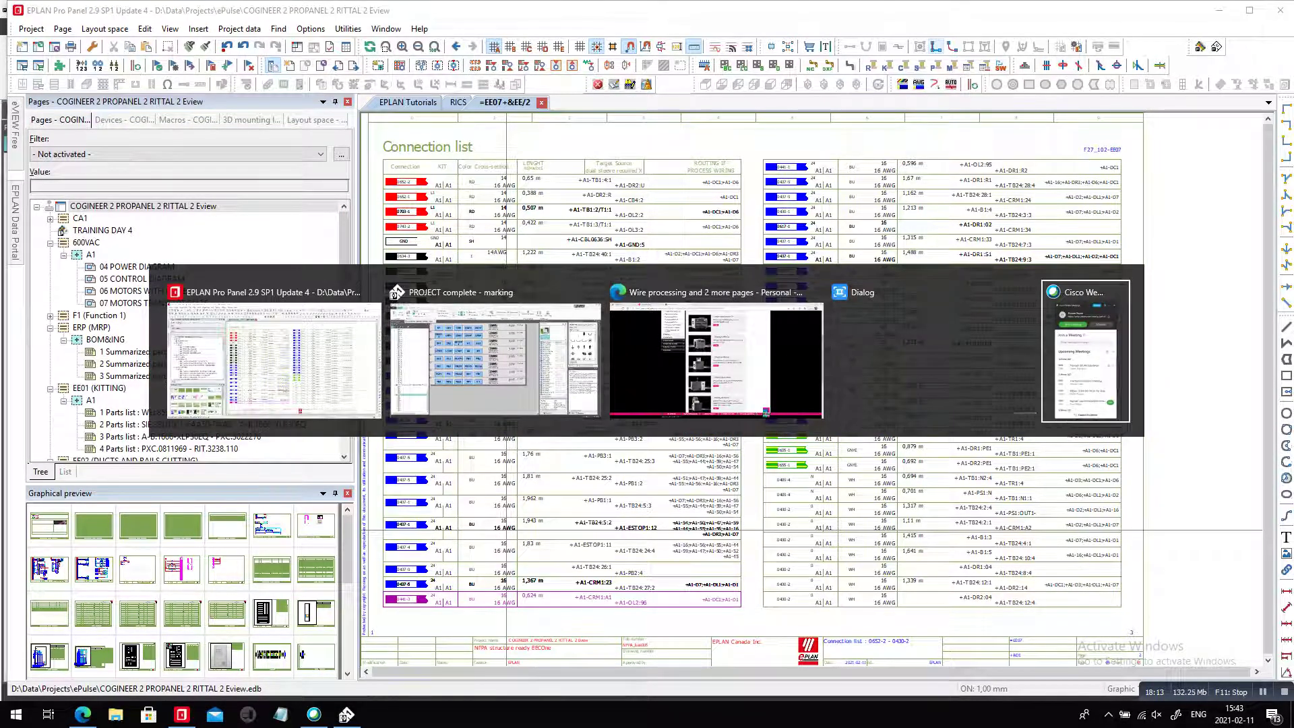
key("alt+Tab")
key("alt+Tab")
key("alt+Tab")
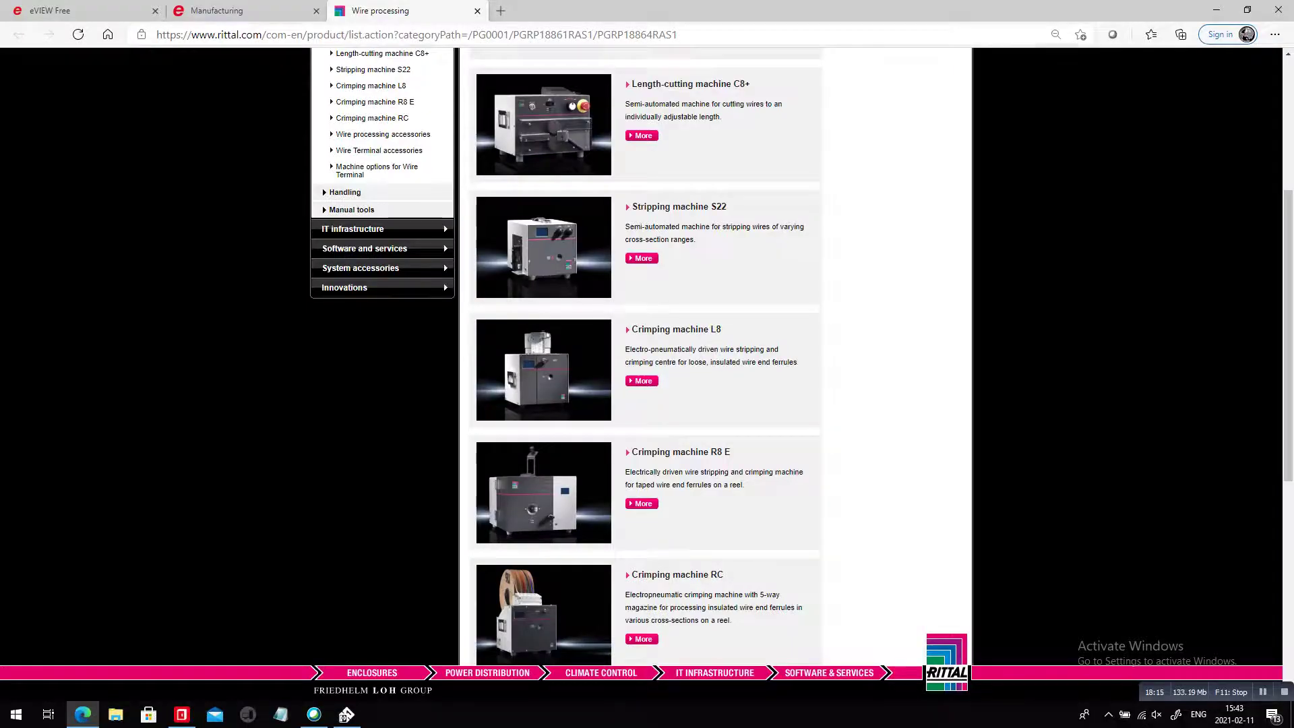
key("ctrl+shift+Tab")
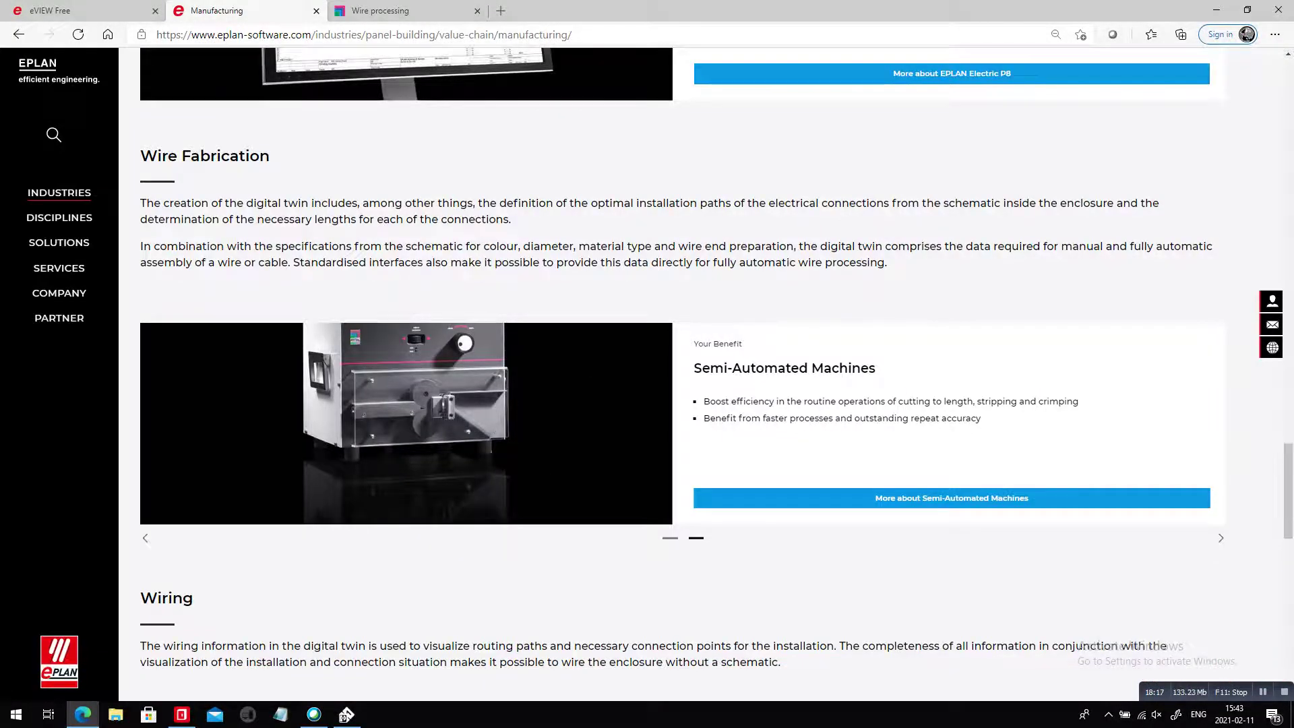
key("Home")
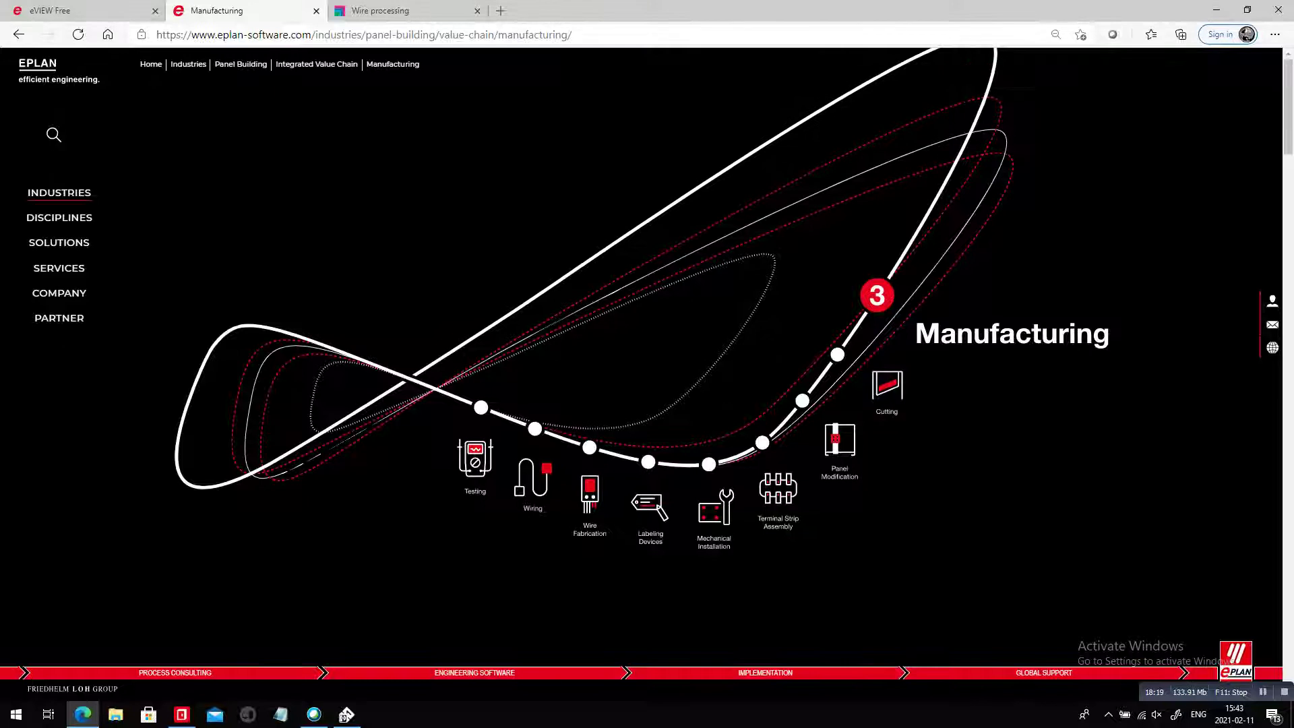
key("F5")
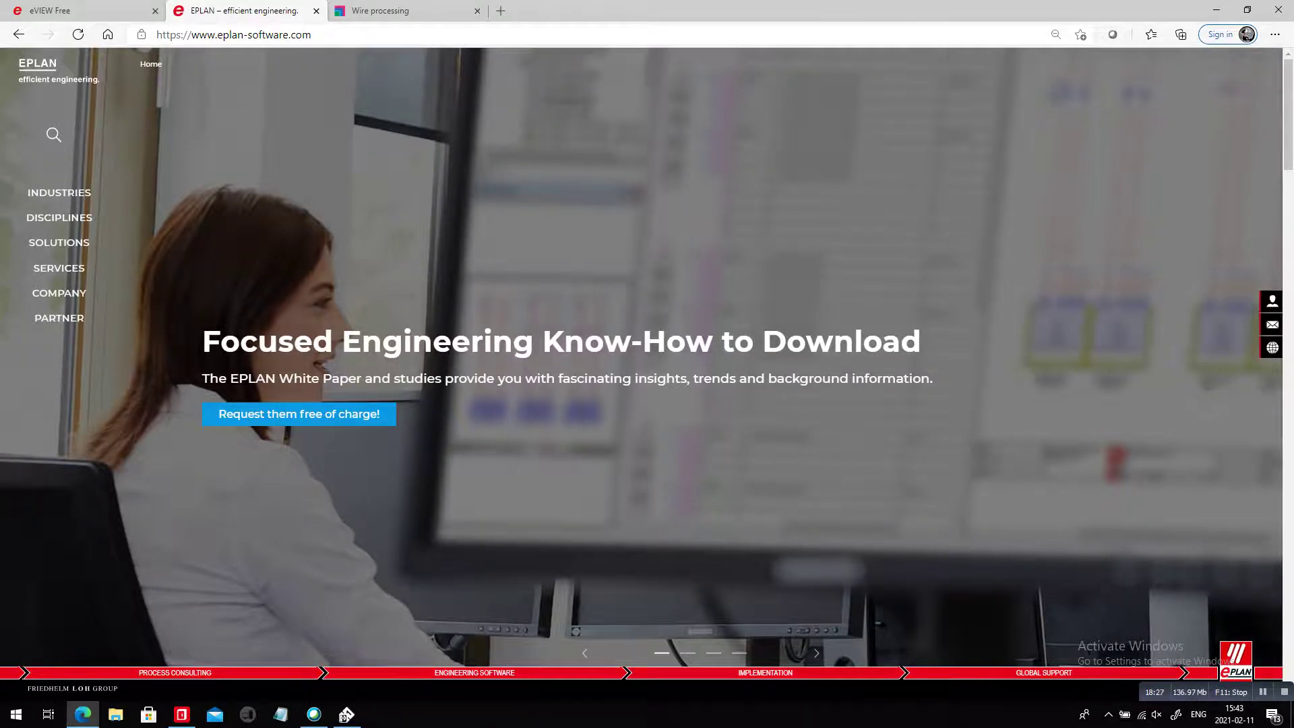
Switch from the browser back to the connection list in EPLAN Pro Panel
key("alt+Tab")
key("alt+Tab")
key("alt+Tab")
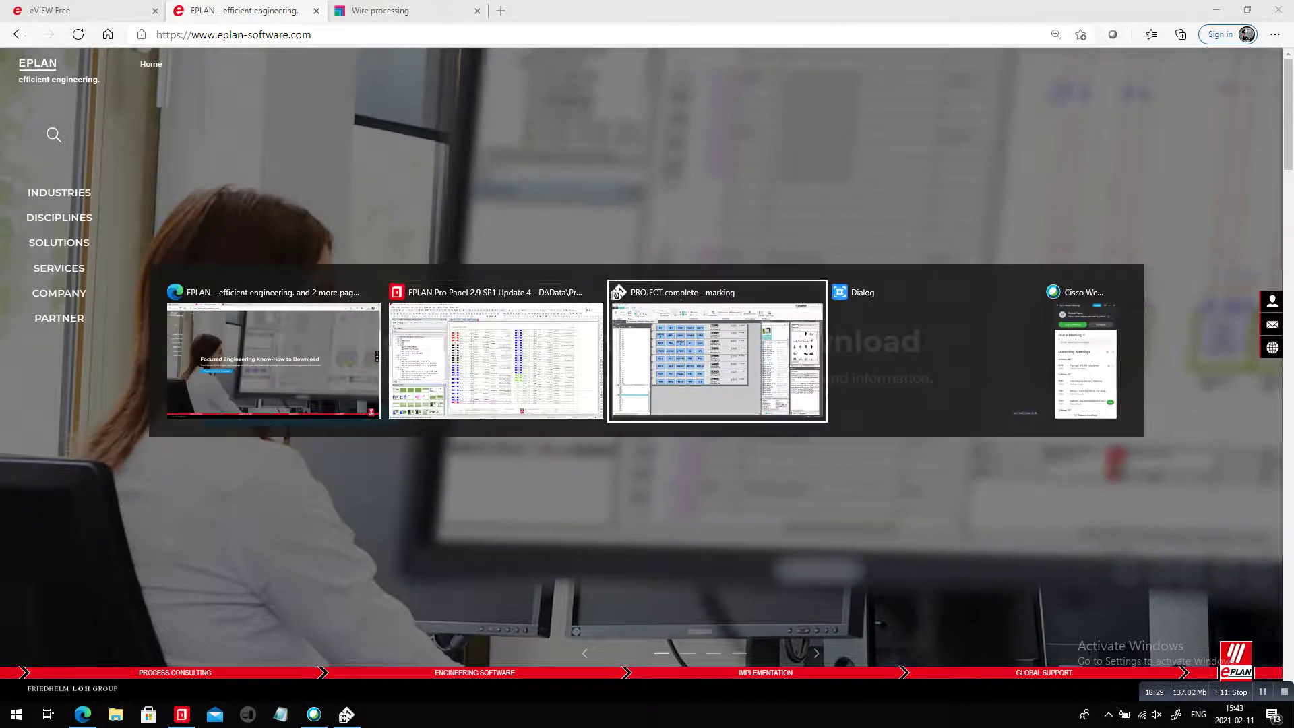
key("alt+Tab")
key("alt+Tab")
key("alt+Tab")
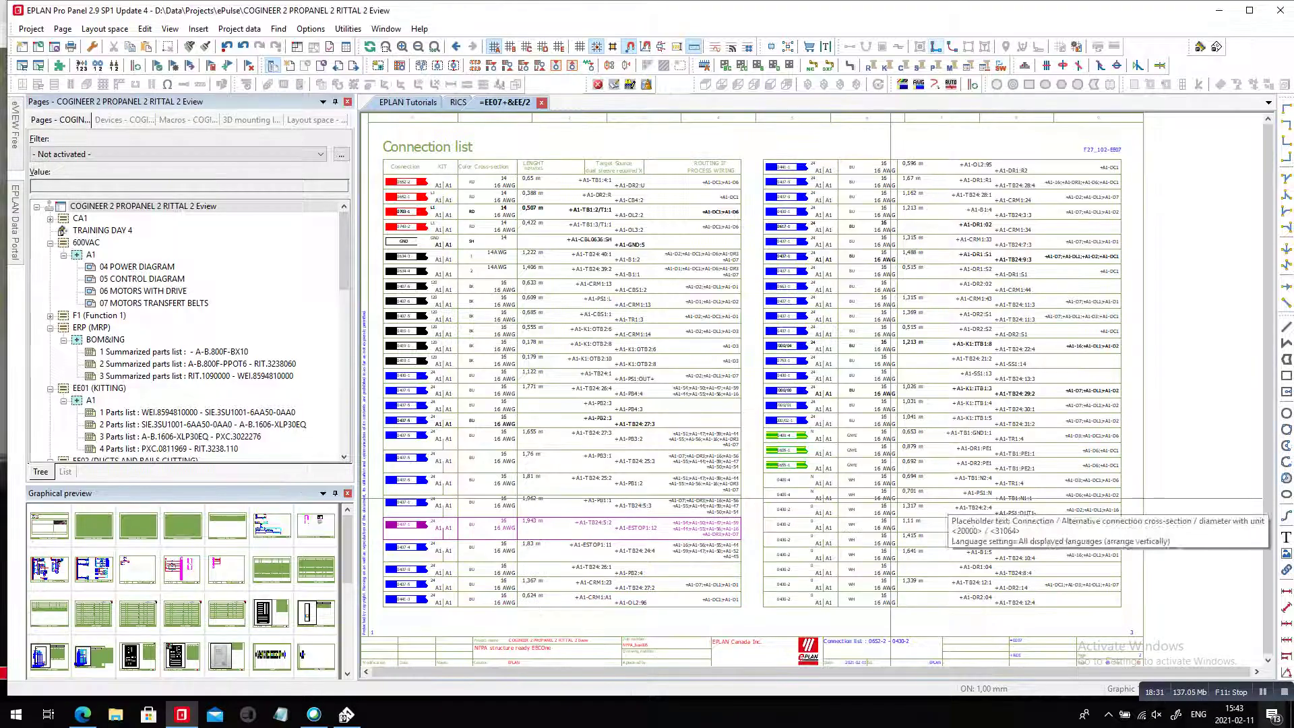